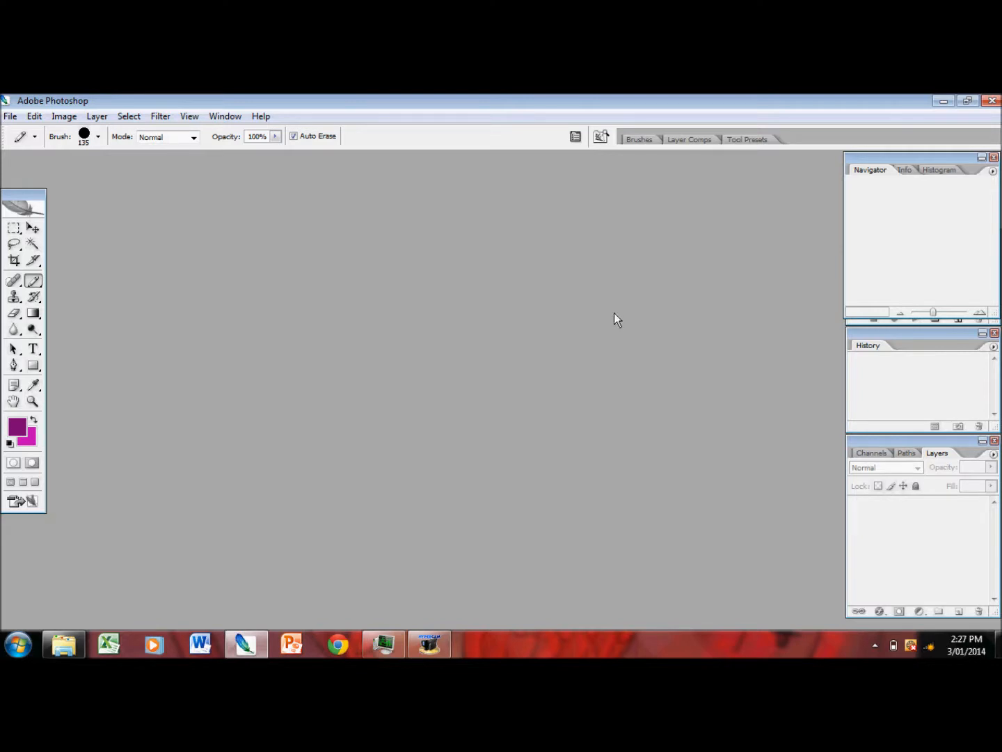
Examine the toolbox's tools and the variants grouped under the Pencil, Lasso, Blur, Notes and Pen tools.
mouse_move(32, 281)
mouse_down()
mouse_move(78, 284)
mouse_move(69, 263)
mouse_up()
click(33, 243)
drag(15, 243, 49, 248)
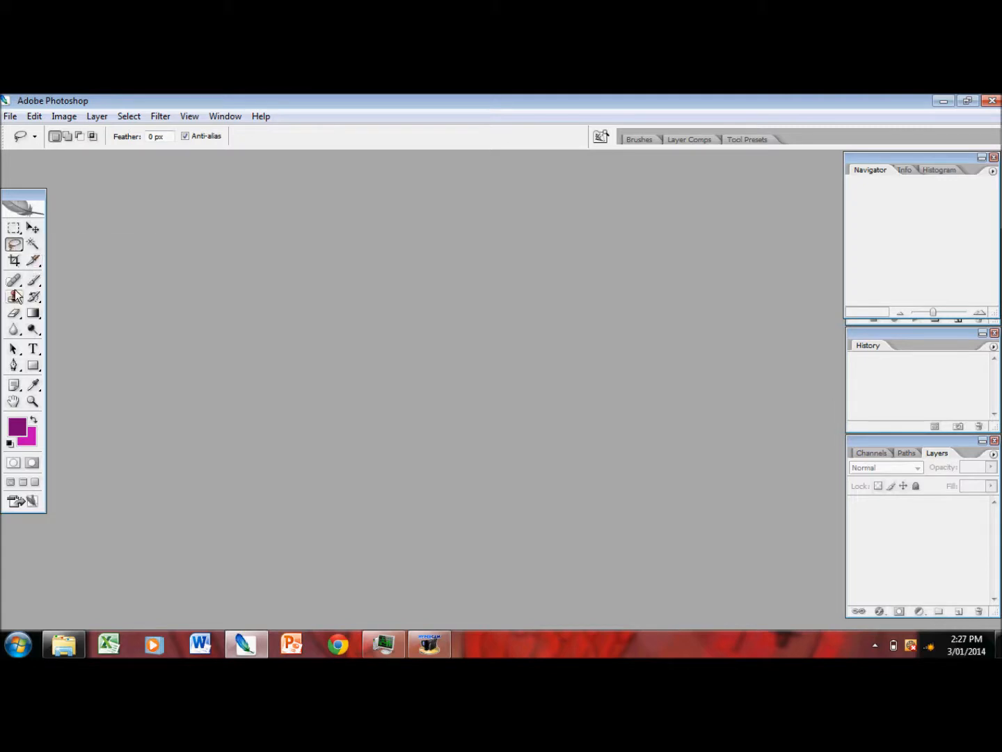
click(14, 331)
drag(14, 333, 74, 333)
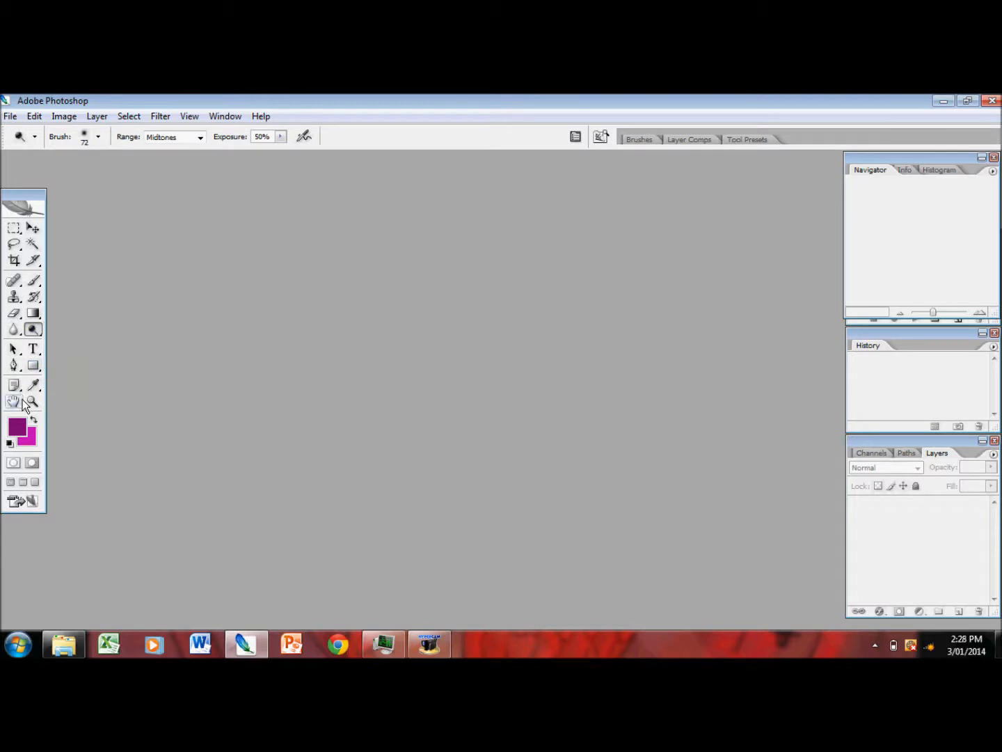
drag(15, 389, 16, 392)
click(14, 365)
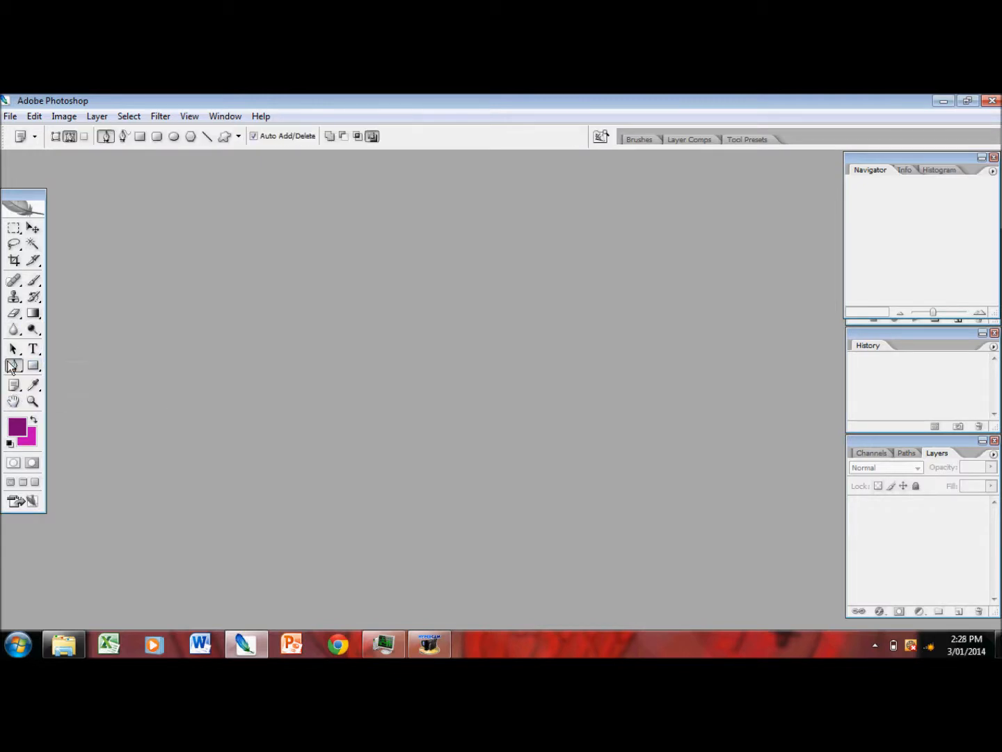
click(11, 352)
Compare the Blur, Sharpen and Smudge tool group with the Dodge, Burn and Sponge tool group.
click(13, 329)
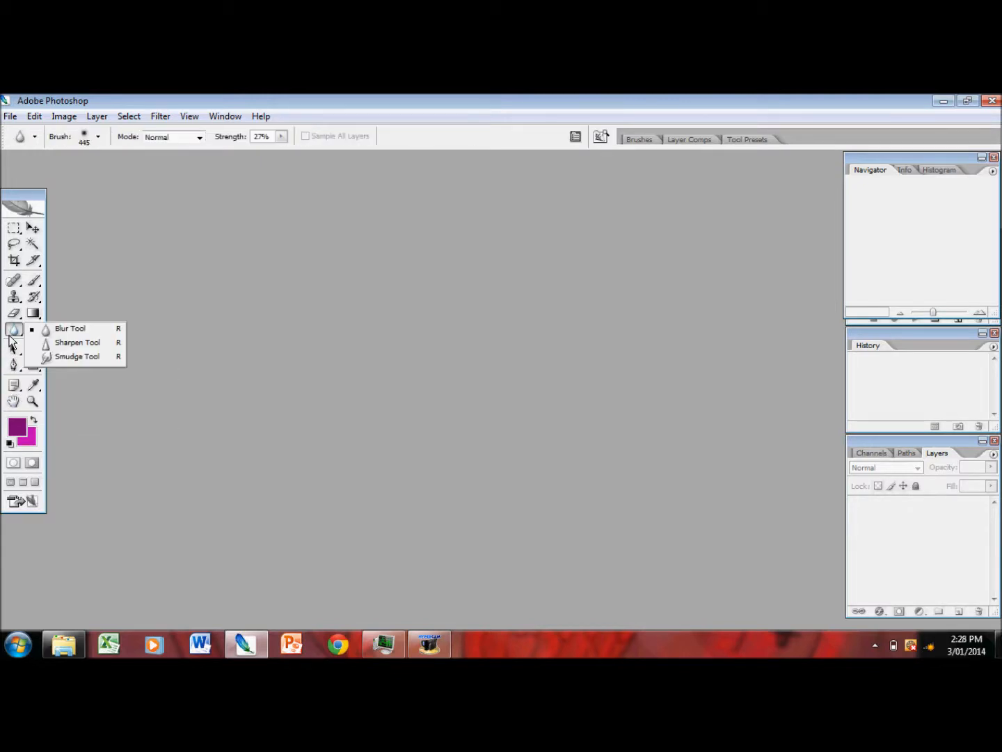
click(39, 333)
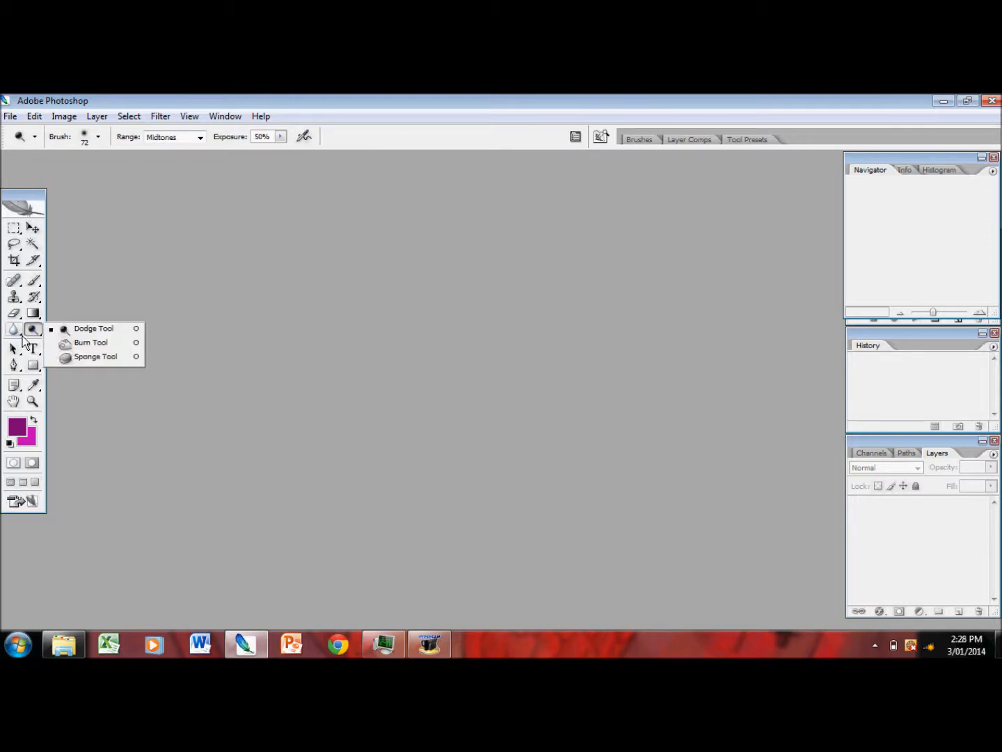
drag(14, 330, 23, 341)
click(9, 330)
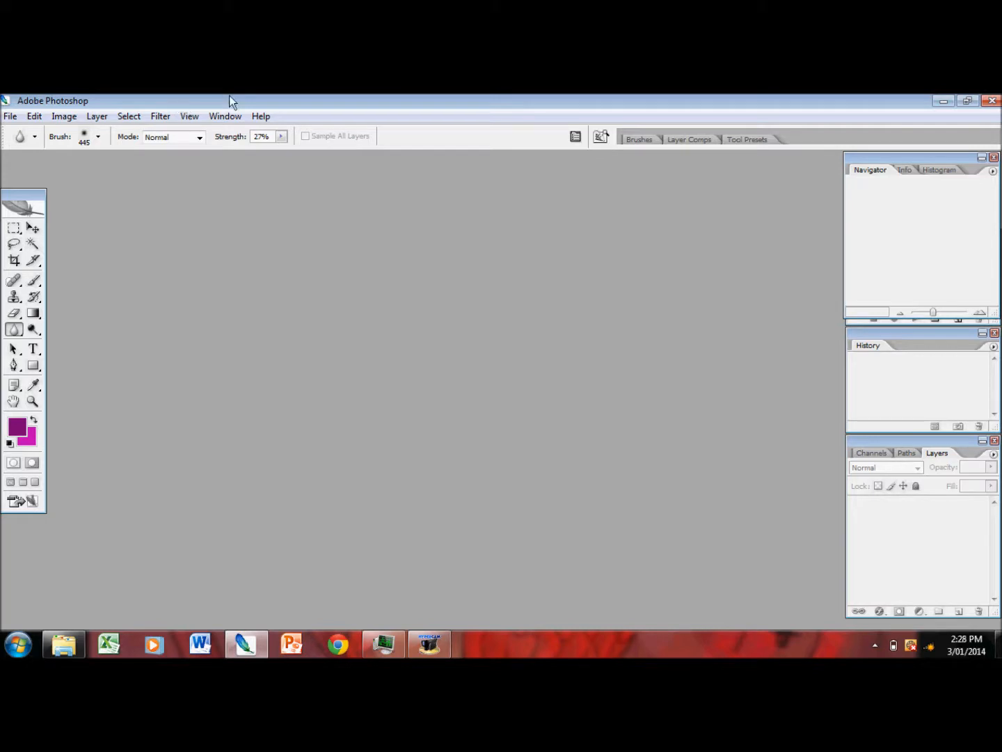
click(33, 280)
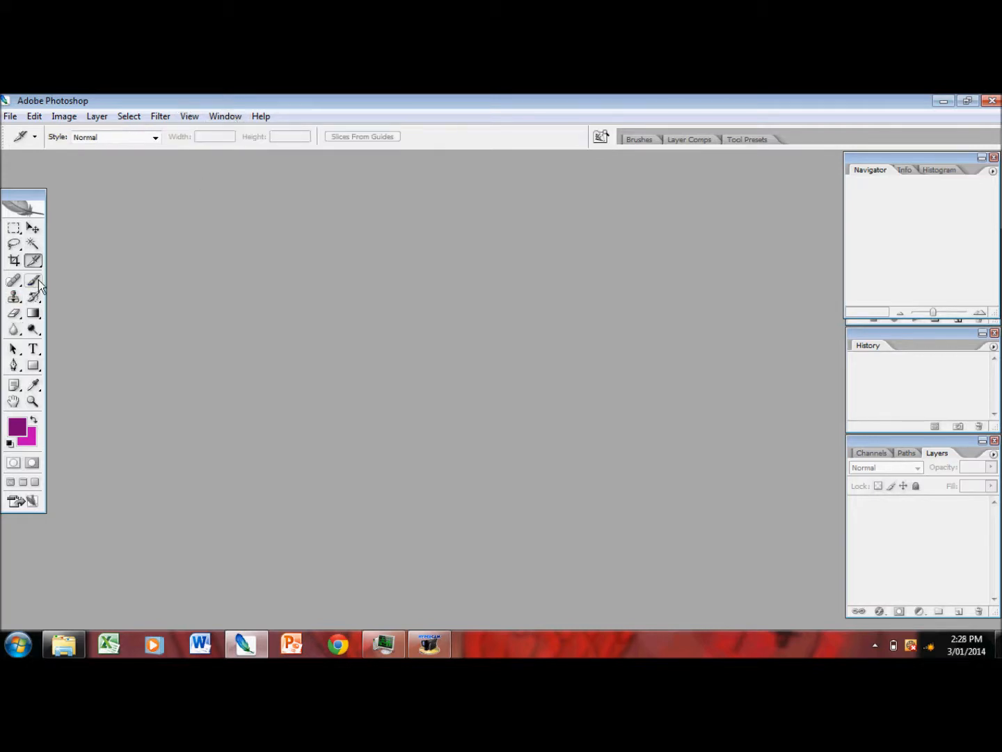
click(13, 314)
click(15, 330)
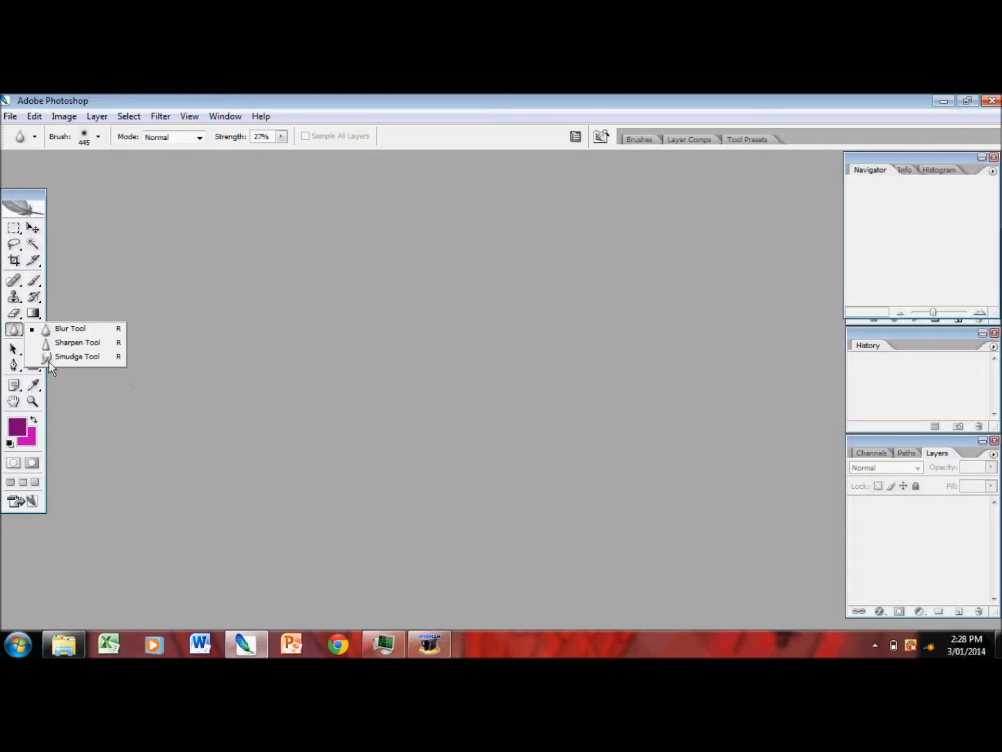
click(48, 358)
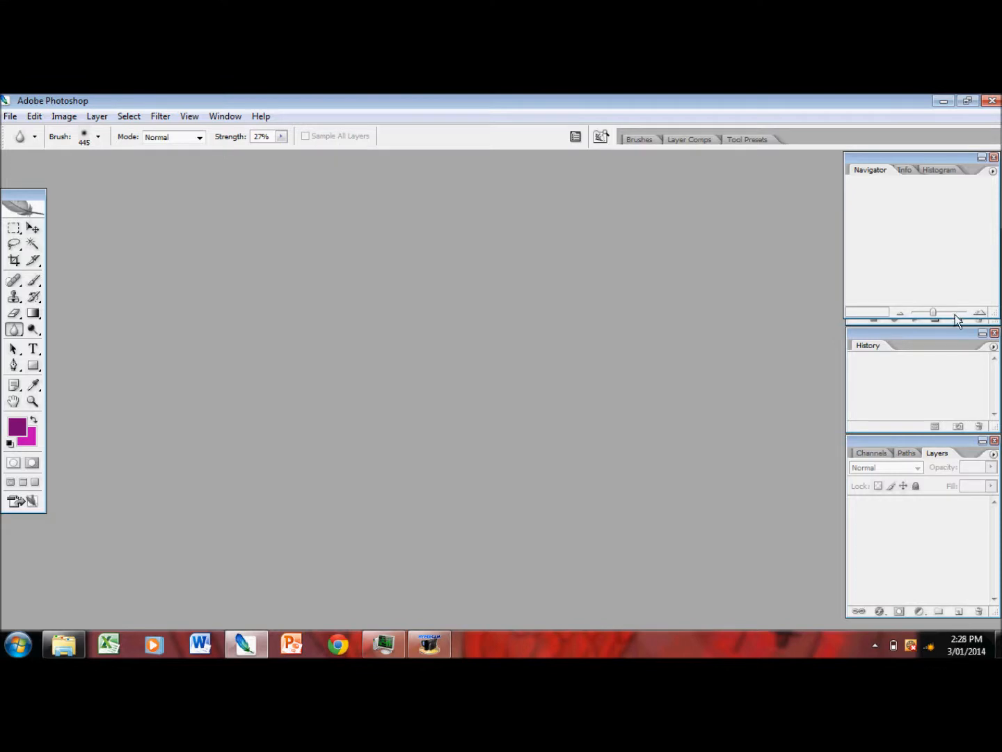
Shorten the Navigator palette to uncover the Actions palette, and review the list of available palettes.
drag(948, 316, 960, 215)
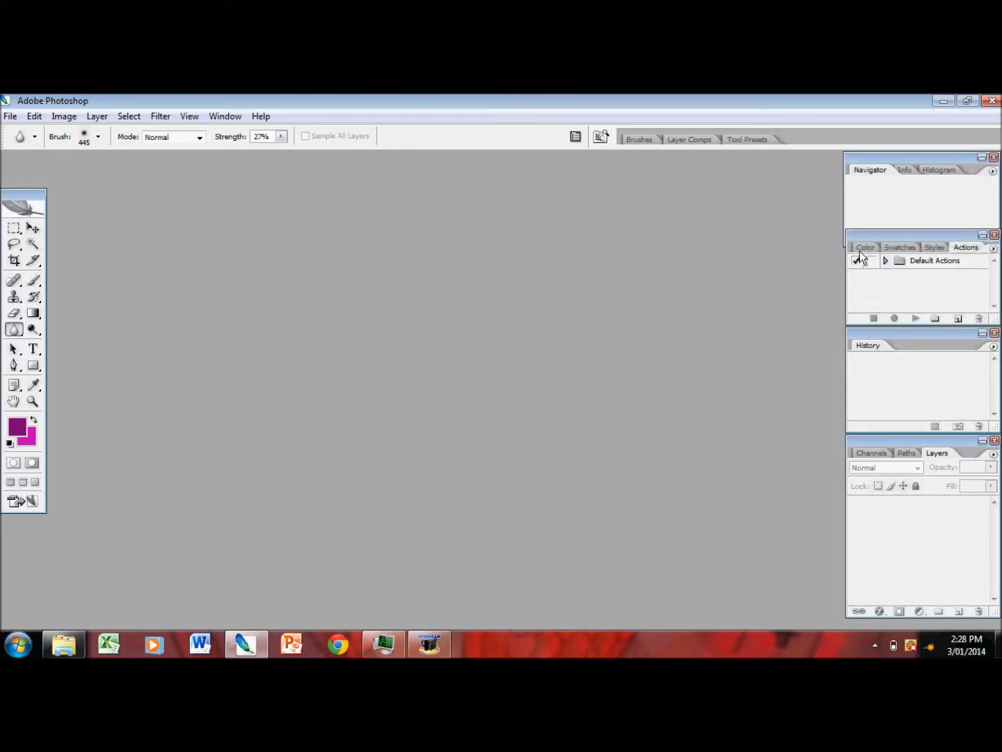
click(242, 117)
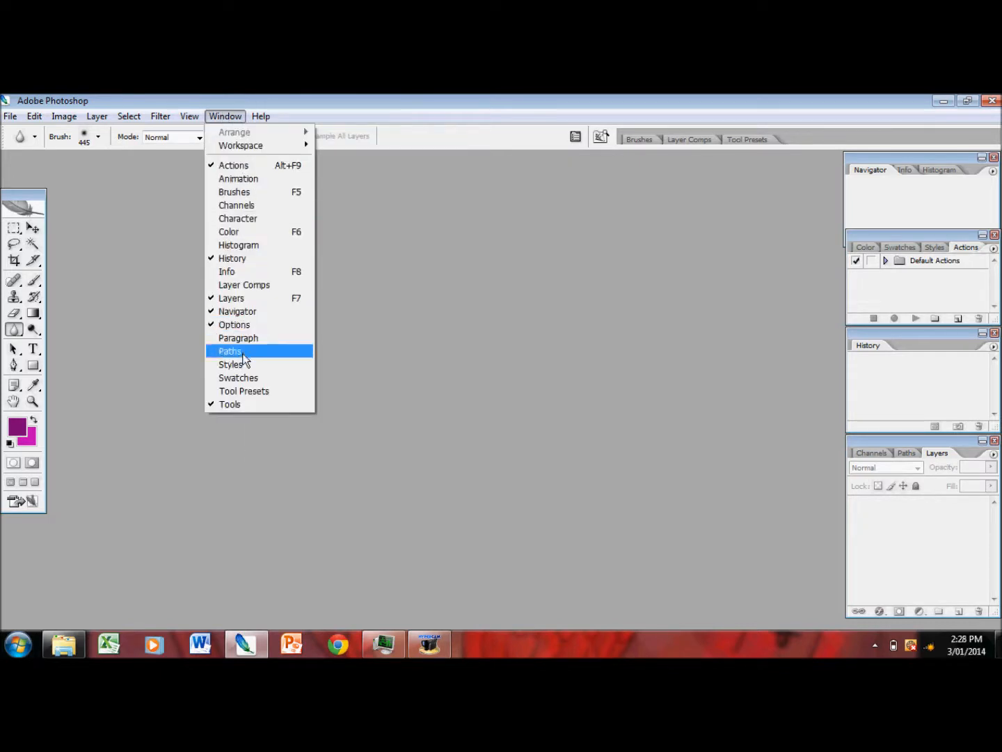
click(224, 179)
click(335, 516)
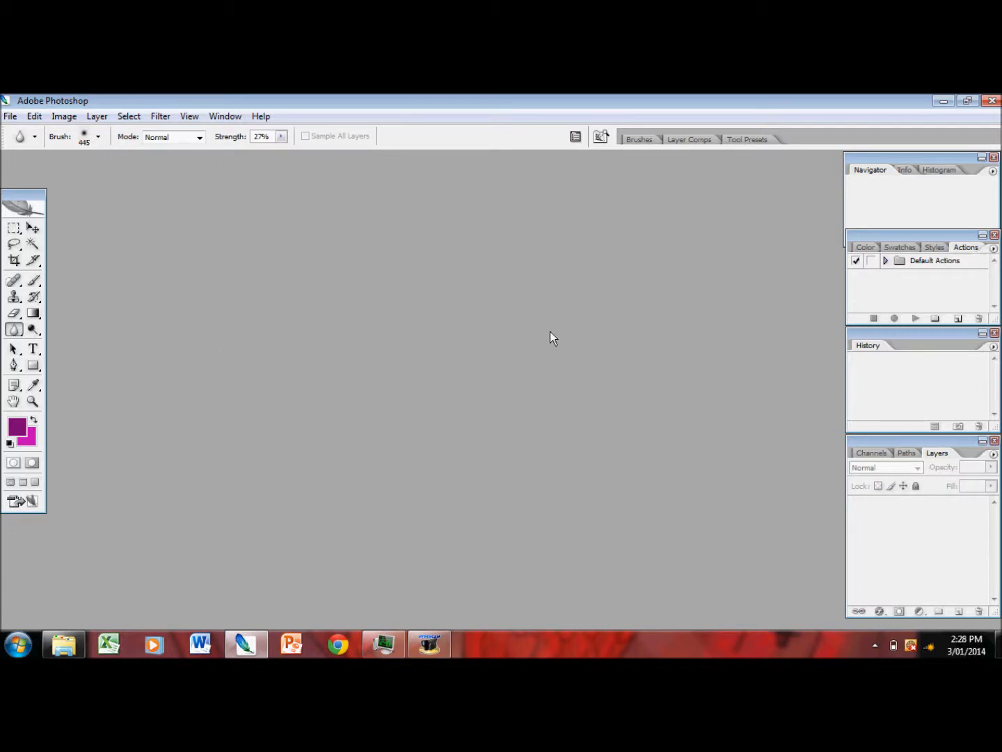
Start a new document with a resolution of 72 pixels/inch and Transparent background contents.
click(11, 115)
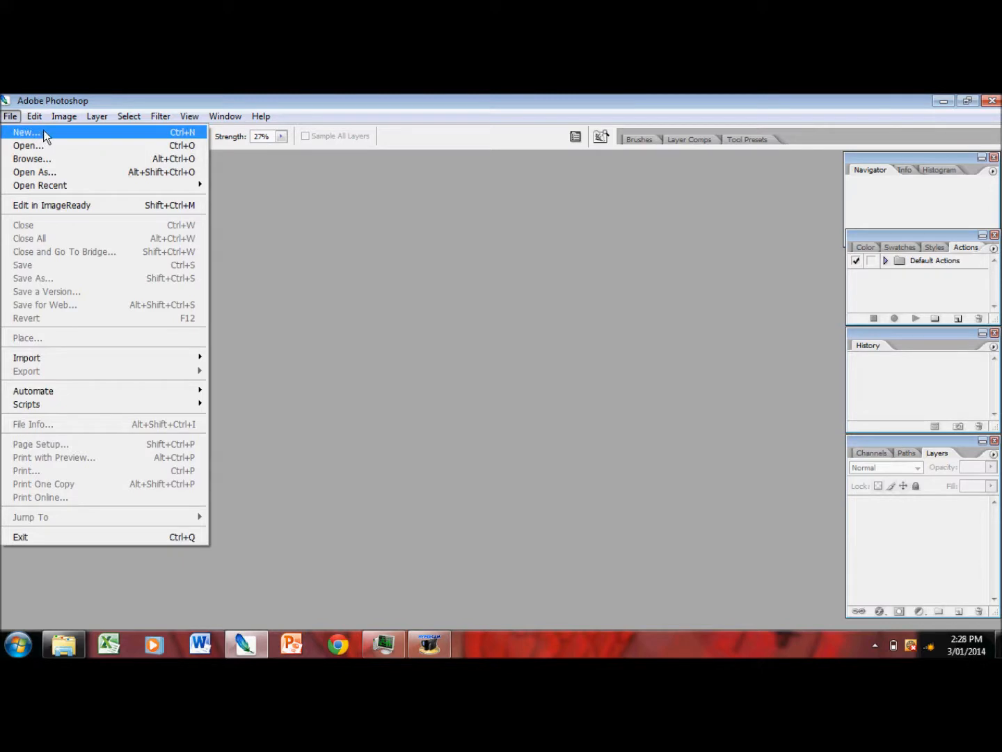
click(39, 133)
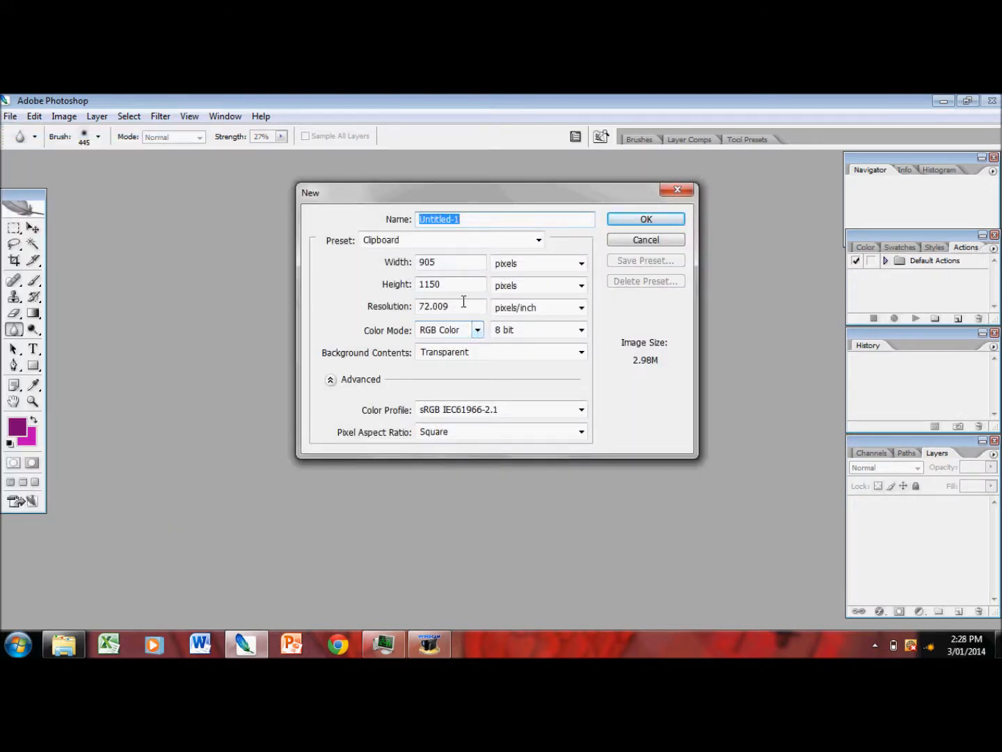
drag(467, 309, 433, 310)
key(BackSpace)
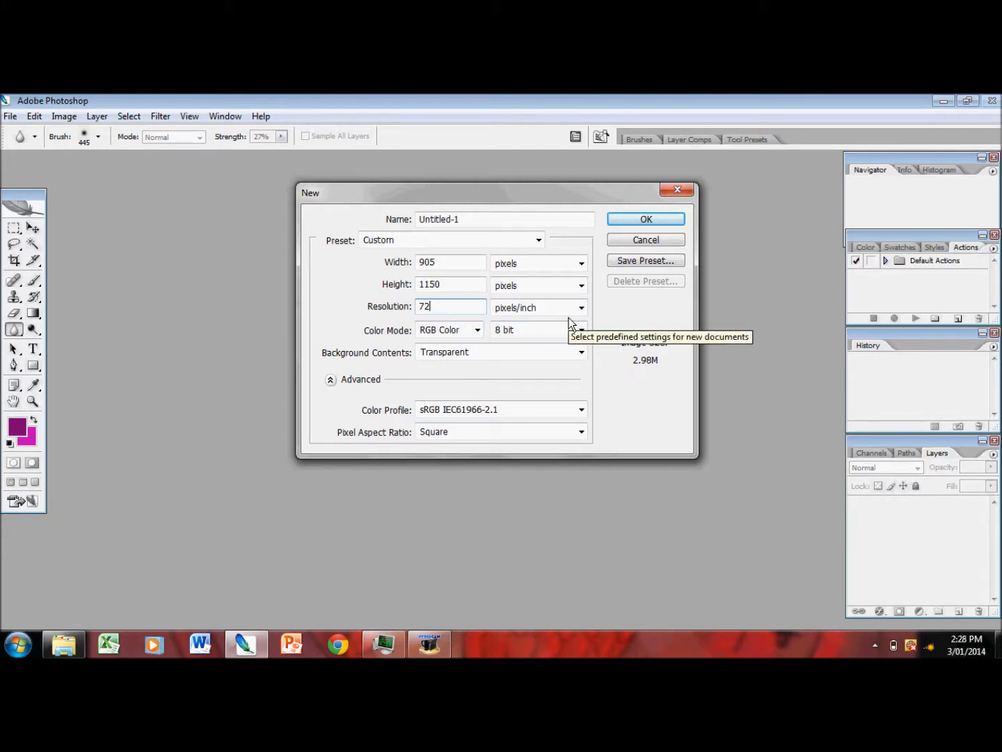
click(581, 352)
click(581, 353)
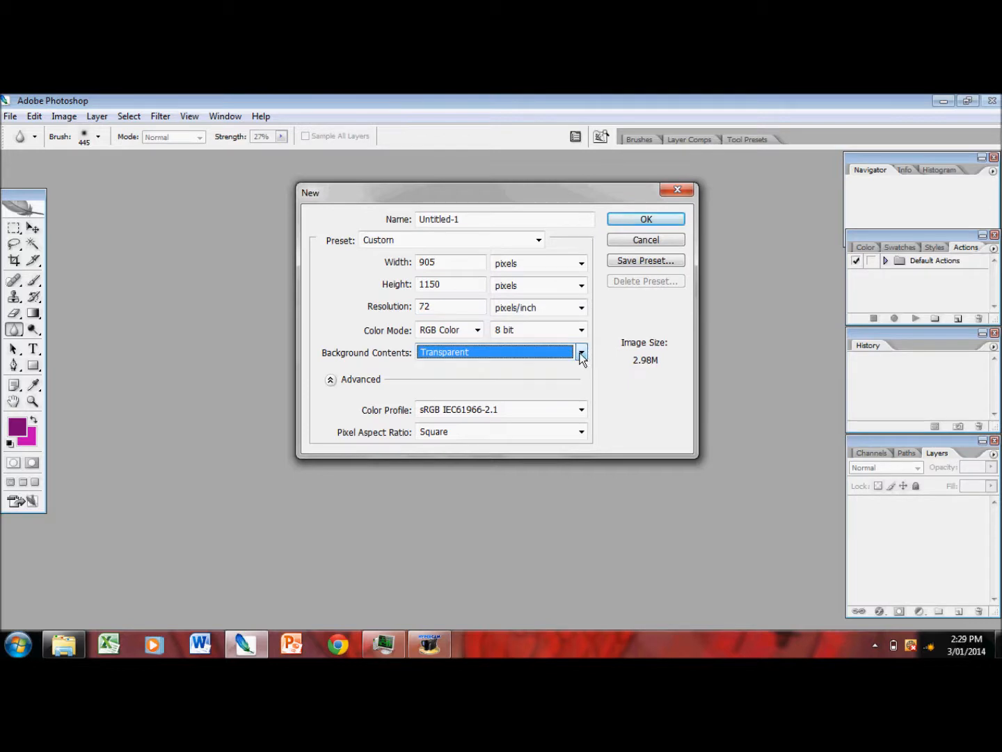
drag(420, 306, 516, 313)
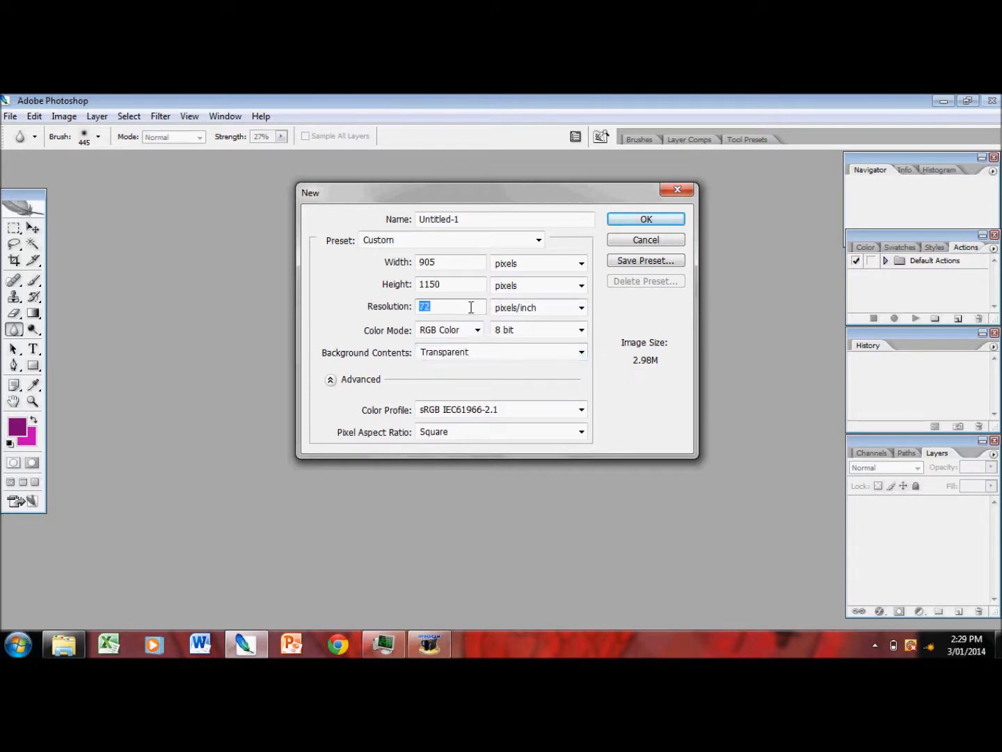
click(581, 353)
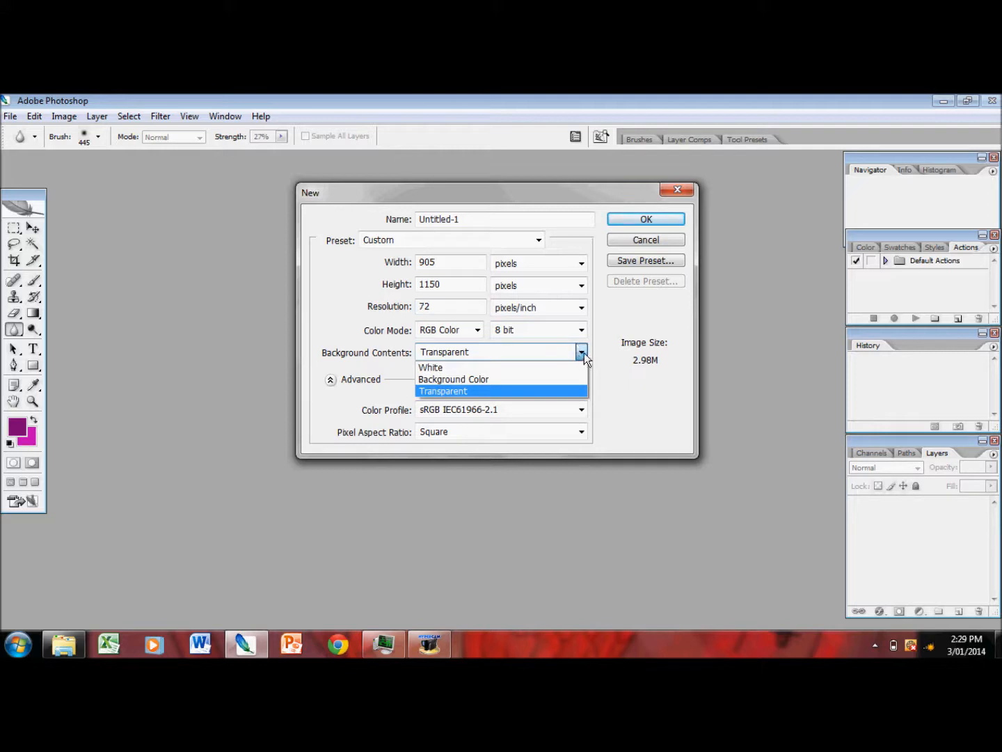
click(580, 352)
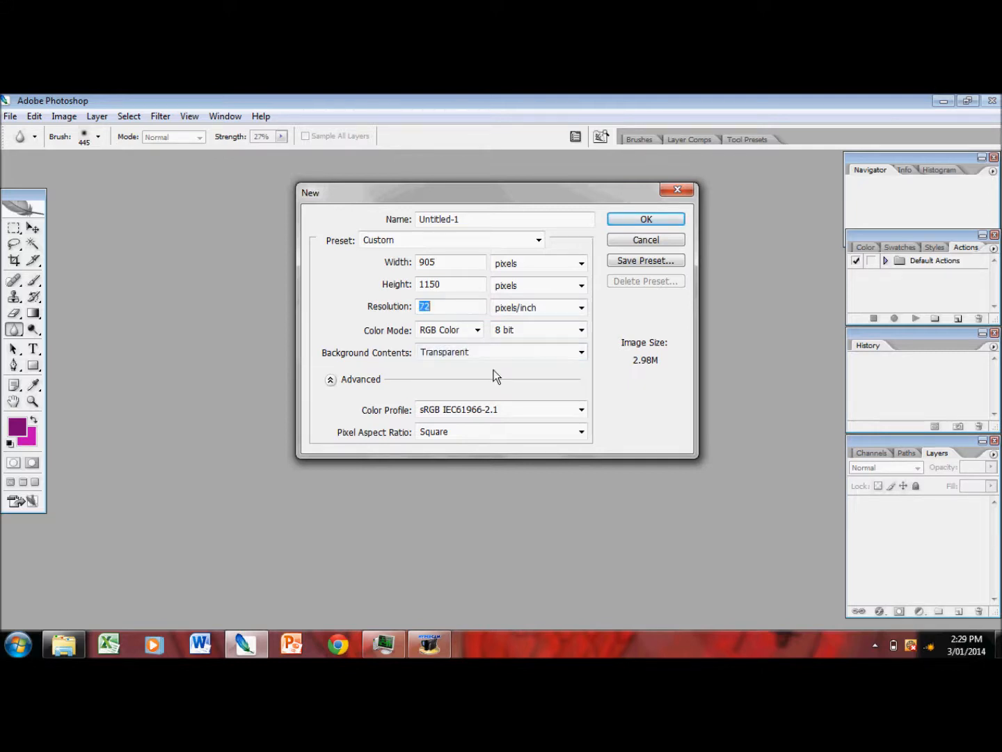
Set the new document's height to 1800 pixels and its width to 3200 pixels.
click(447, 285)
double_click(446, 285)
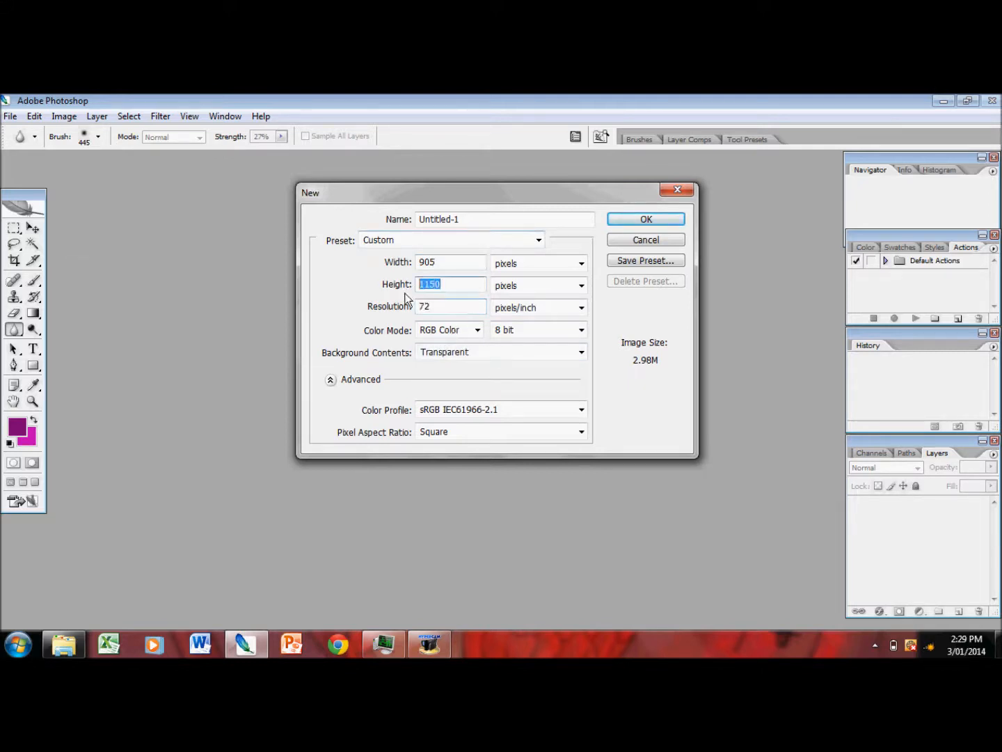
text(1800)
double_click(474, 268)
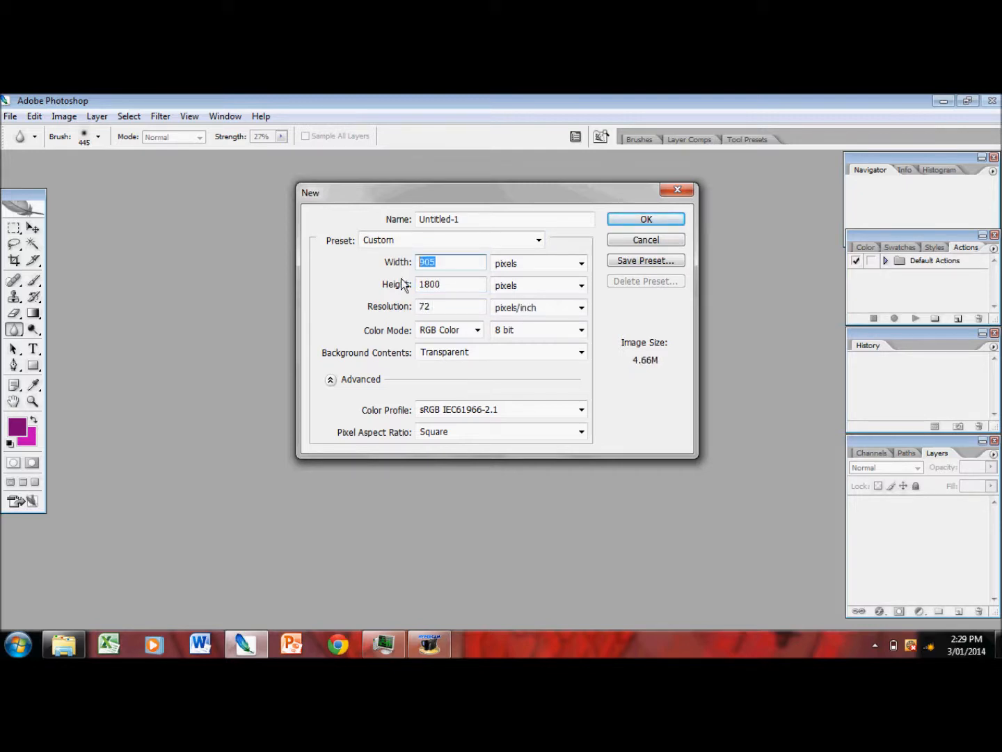
text(3200)
click(469, 284)
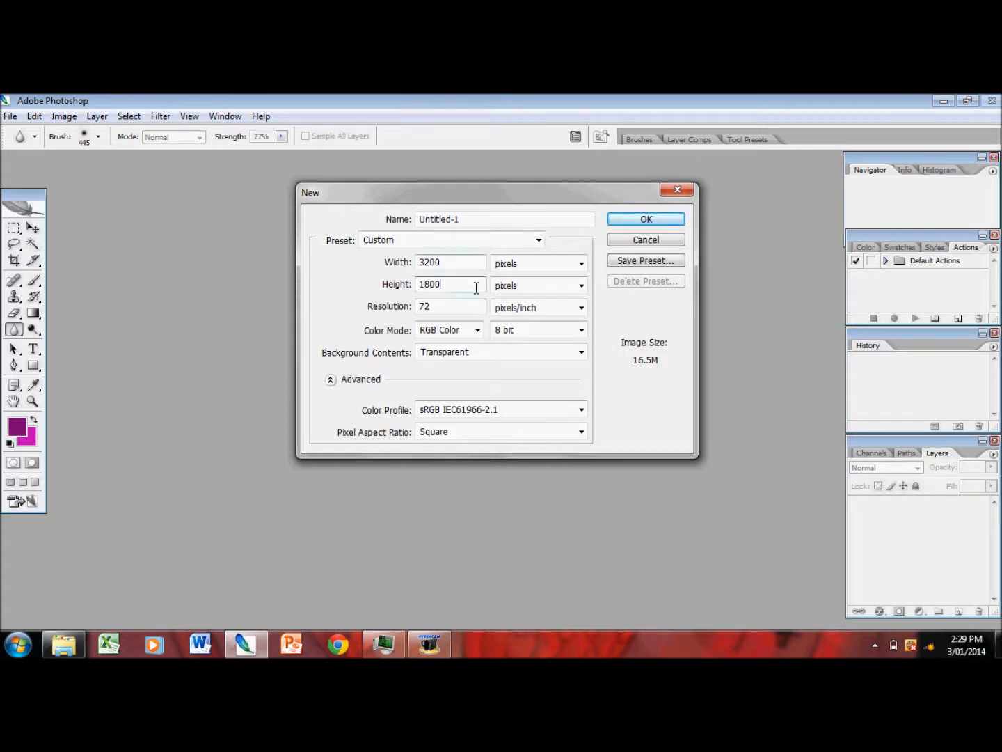
click(549, 271)
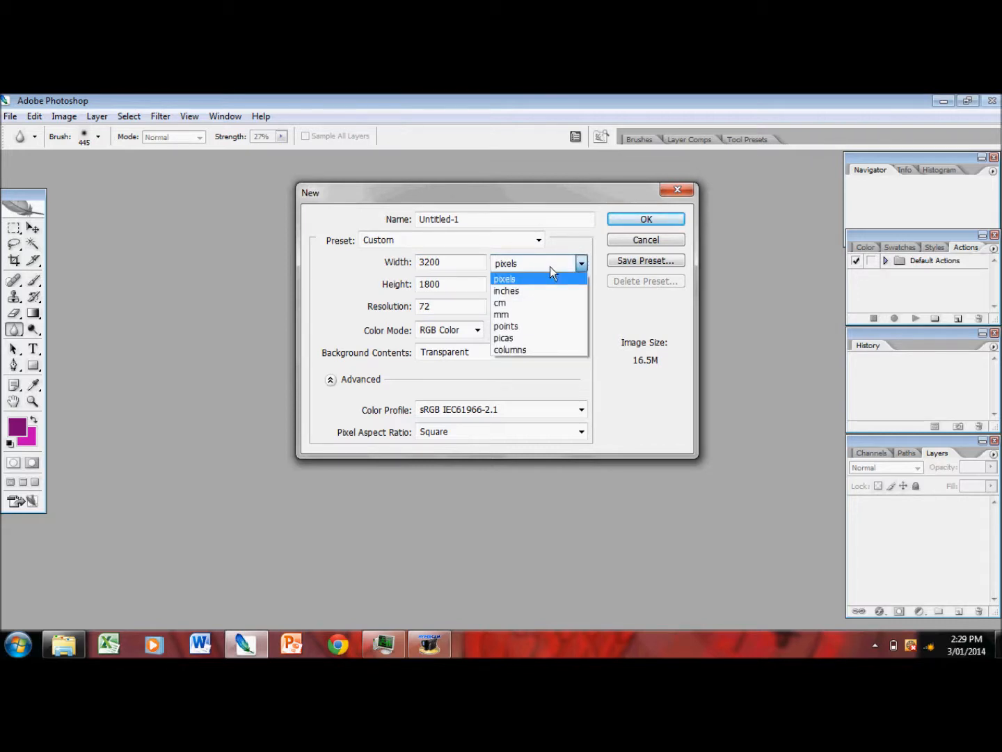
click(550, 271)
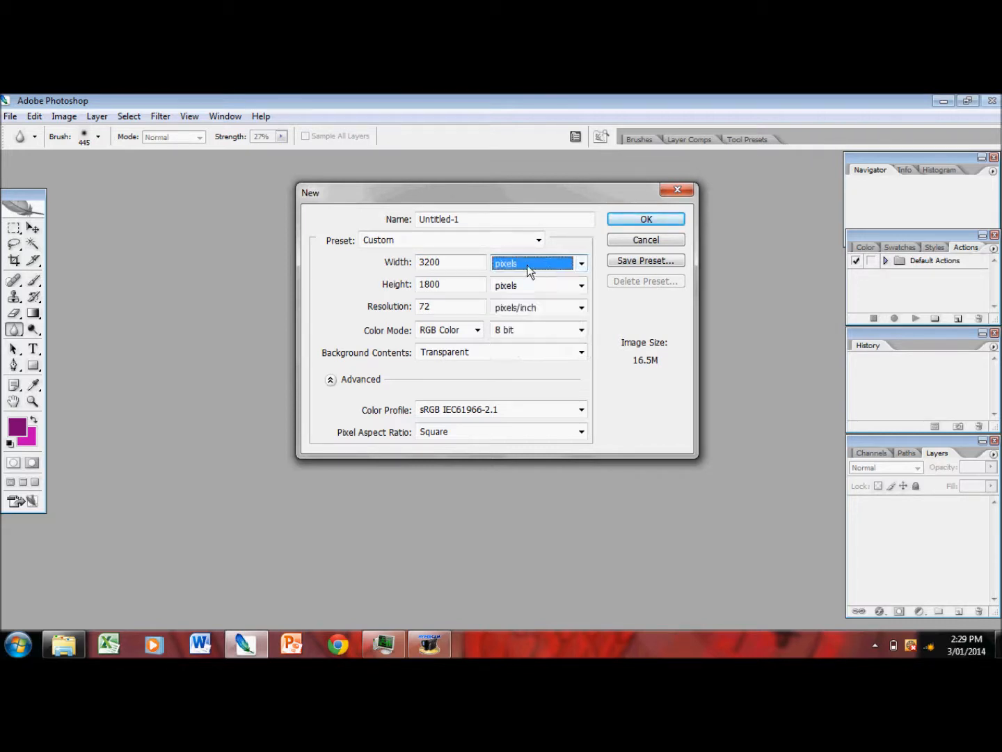
Name the document Tutorial, create it, and maximize its window.
drag(458, 218, 316, 216)
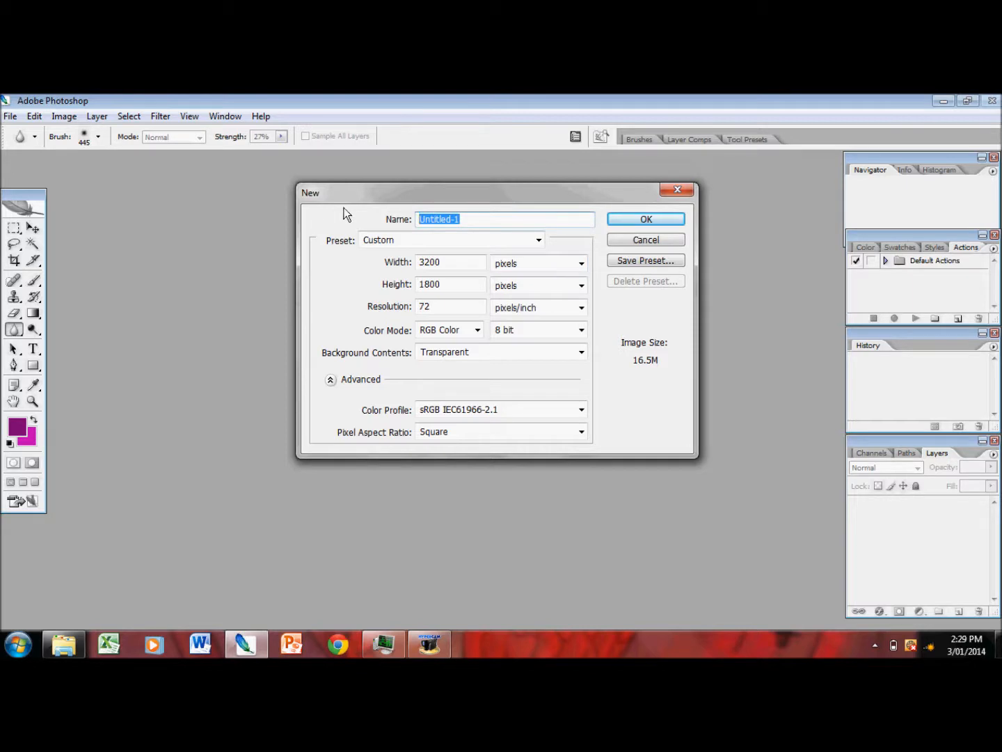
text(Tut)
click(644, 220)
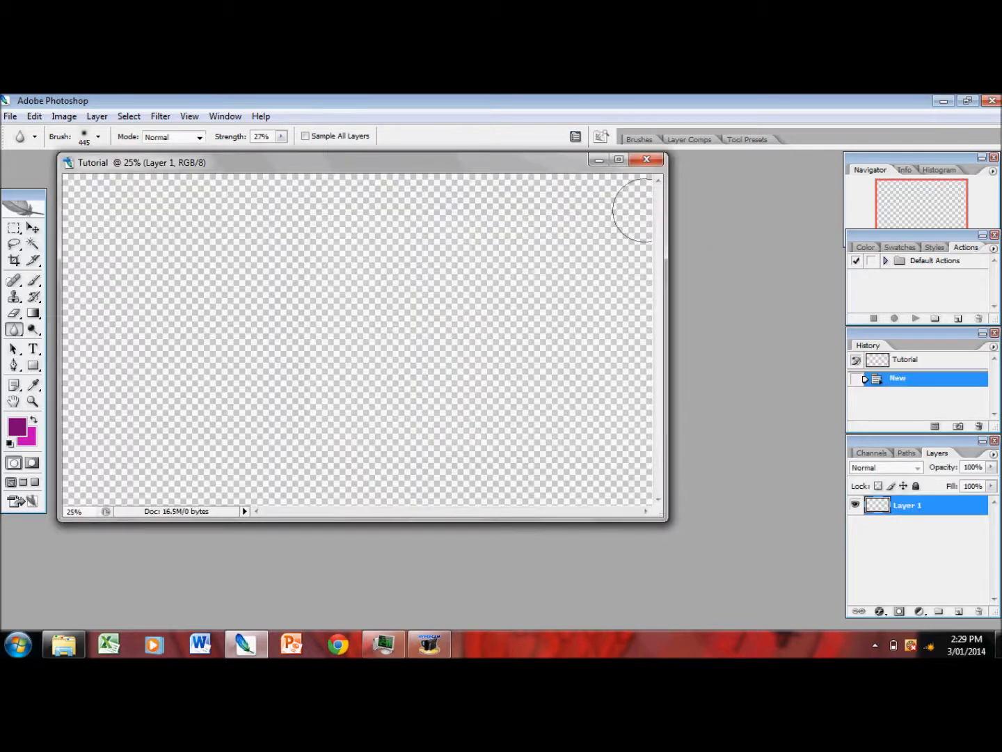
click(615, 160)
click(34, 314)
click(33, 281)
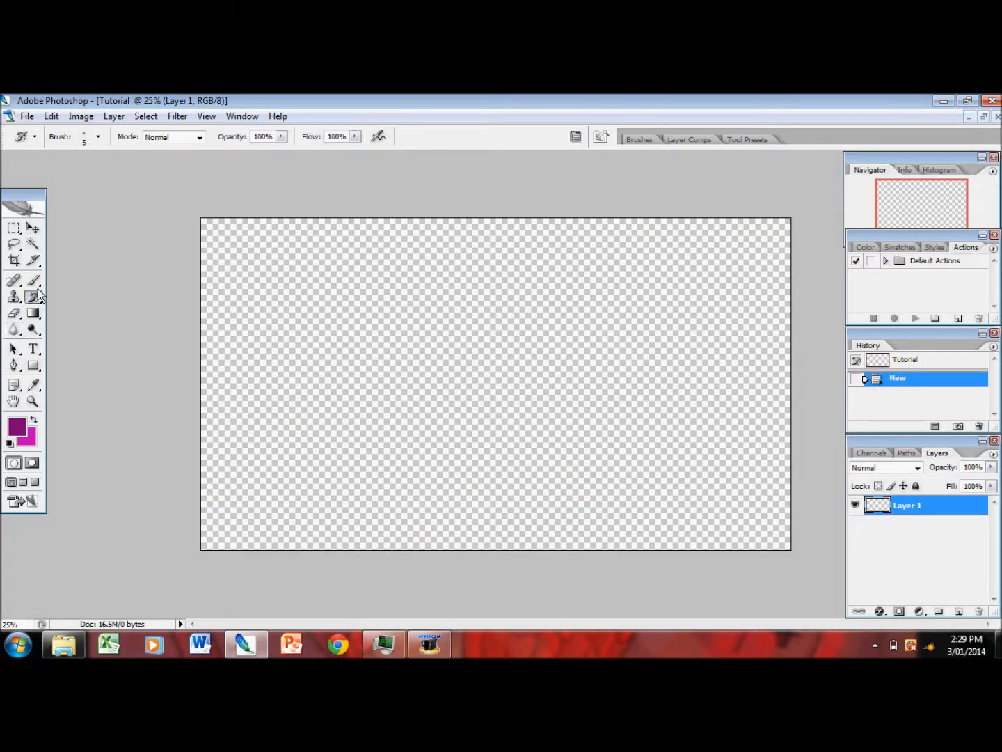
click(32, 243)
click(32, 229)
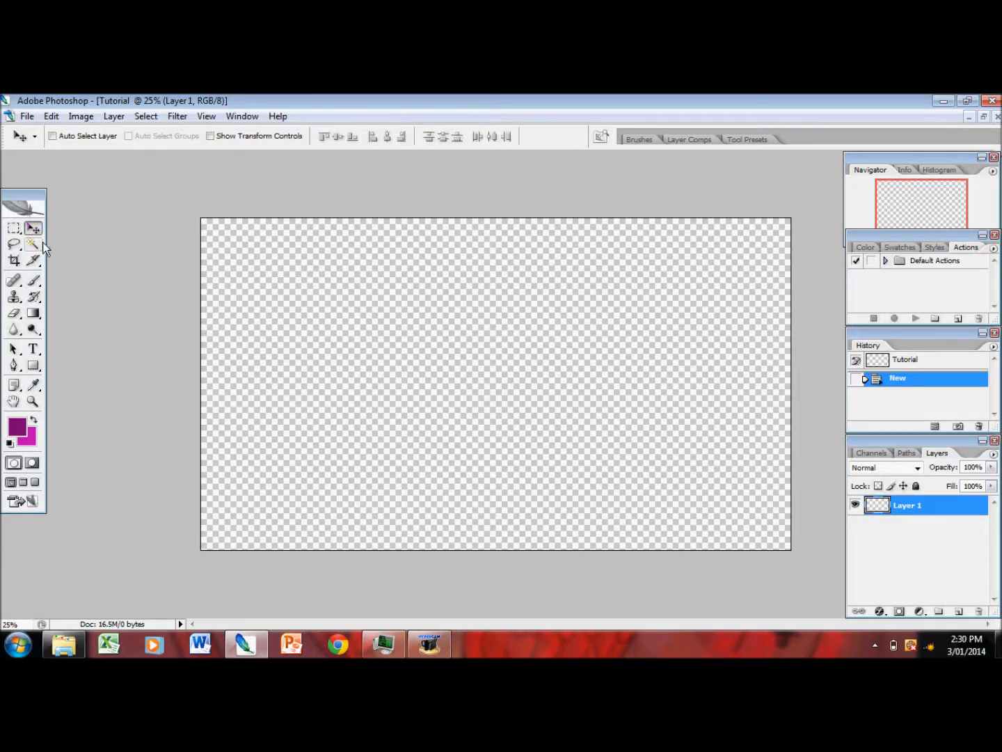
Set the Brush tool to size 145 px and paint a long slanted purple stroke on the left part of the canvas.
click(31, 283)
click(28, 285)
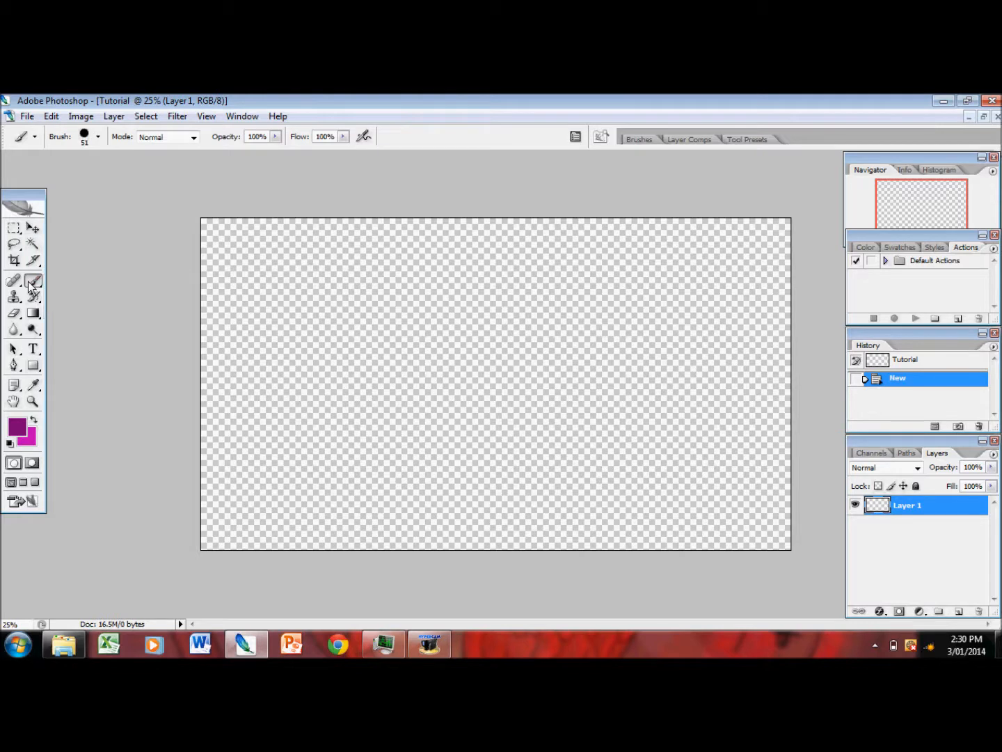
click(31, 282)
click(87, 282)
click(86, 146)
drag(56, 177, 110, 178)
drag(356, 248, 310, 448)
Lower the brush opacity to 64% and paint a second slanted stroke beside the first one.
click(275, 137)
drag(277, 154, 247, 154)
drag(429, 245, 393, 442)
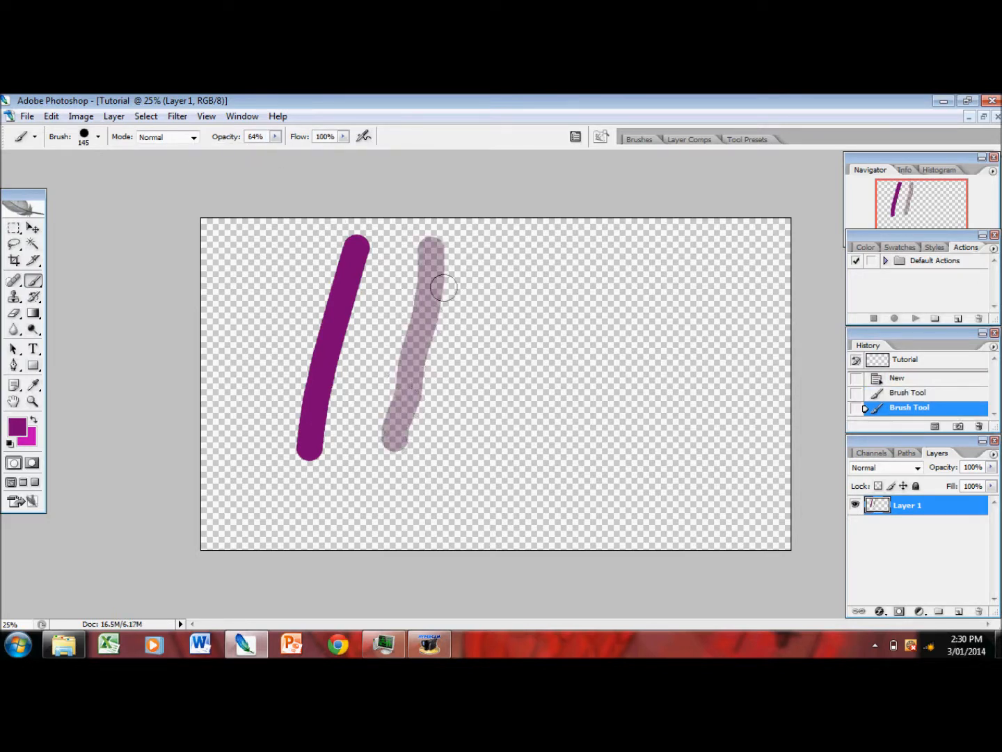
Try a third brush stroke near the canvas centre with the flow at 44%, and undo it.
click(343, 136)
drag(342, 149, 301, 154)
drag(540, 279, 505, 491)
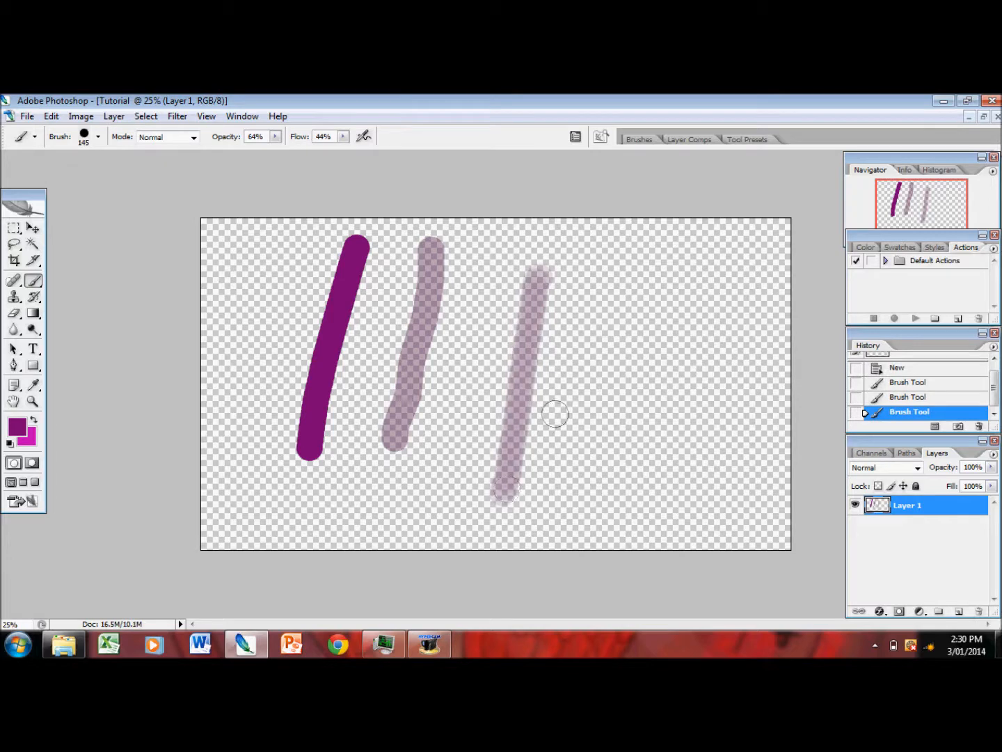
key(ctrl+z)
Reduce the brush flow to 7%, paint a test stroke beside the second stroke, and undo it.
click(343, 136)
drag(346, 155, 318, 154)
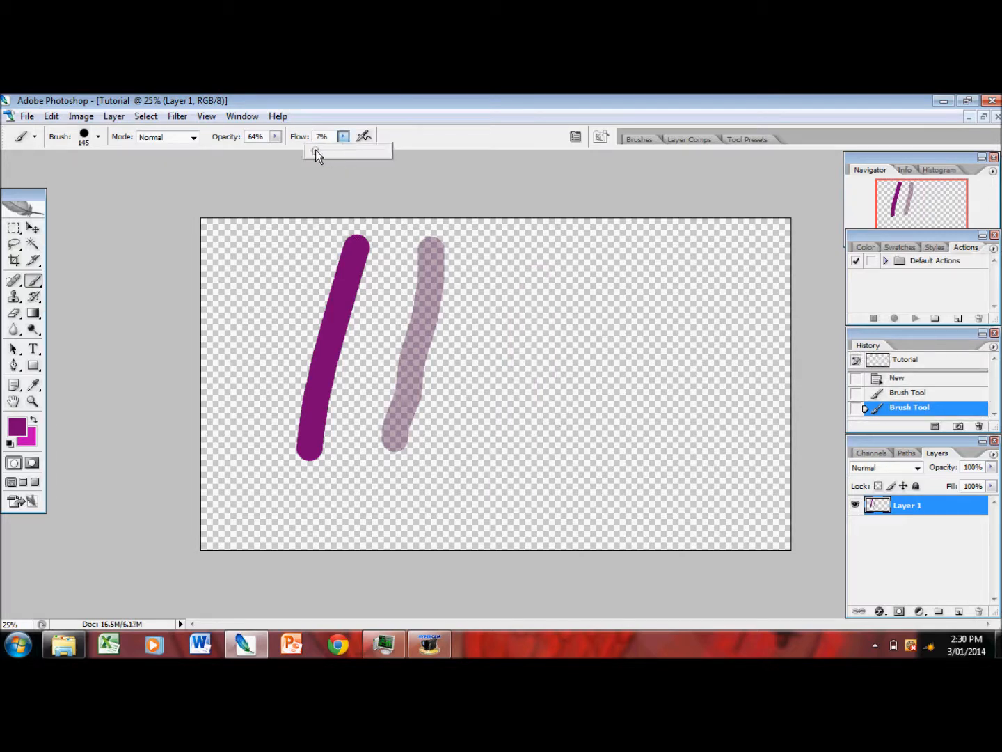
drag(483, 281, 481, 432)
key(ctrl+z)
Raise the brush opacity to 100%, paint a vertical test stroke on the empty canvas area, and undo it.
click(32, 402)
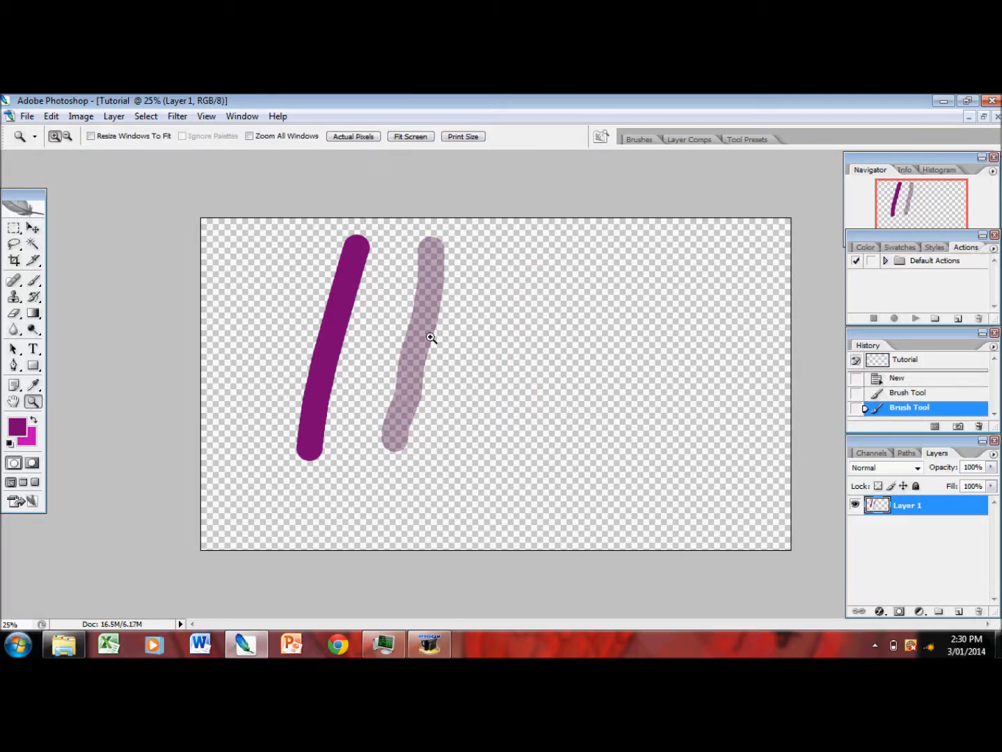
drag(432, 338, 638, 436)
click(34, 280)
click(275, 137)
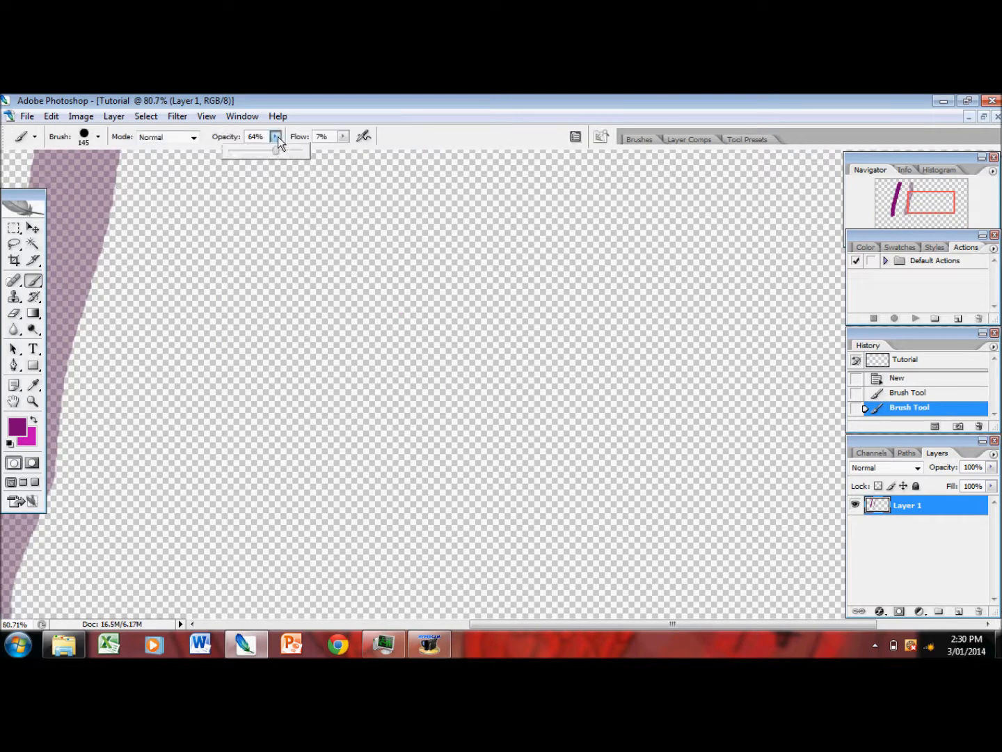
click(365, 242)
drag(365, 235, 379, 525)
key(ctrl+z)
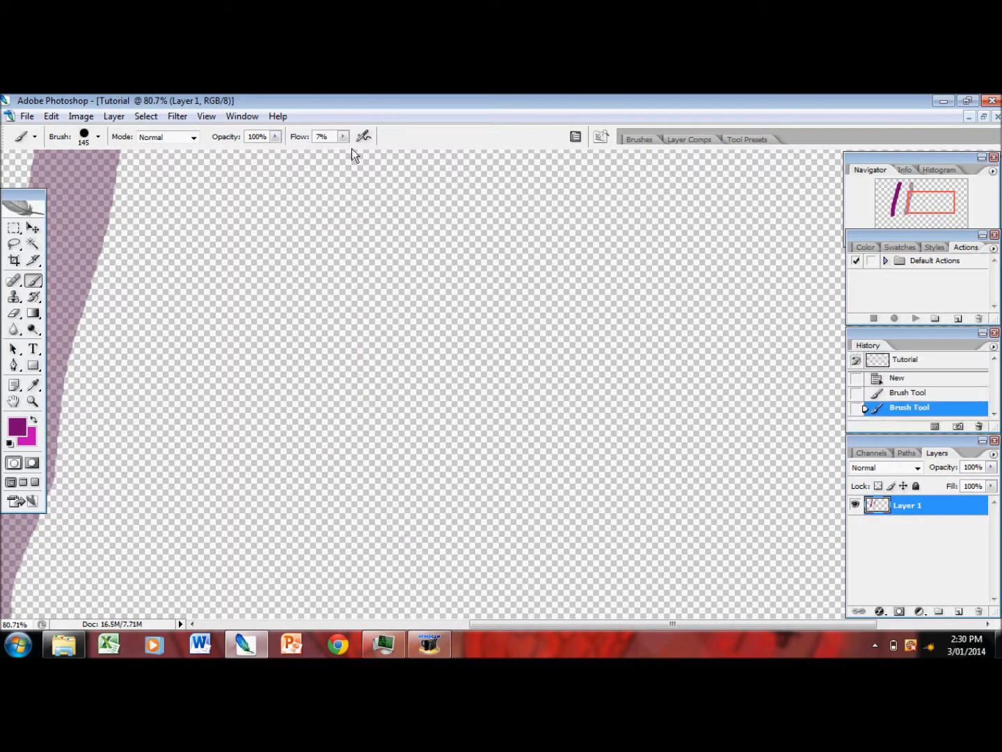
Raise the brush flow to 69%, paint a vertical test stroke on the empty canvas area, and undo it.
click(343, 136)
drag(348, 156, 389, 165)
click(314, 212)
drag(314, 212, 333, 530)
key(ctrl+z)
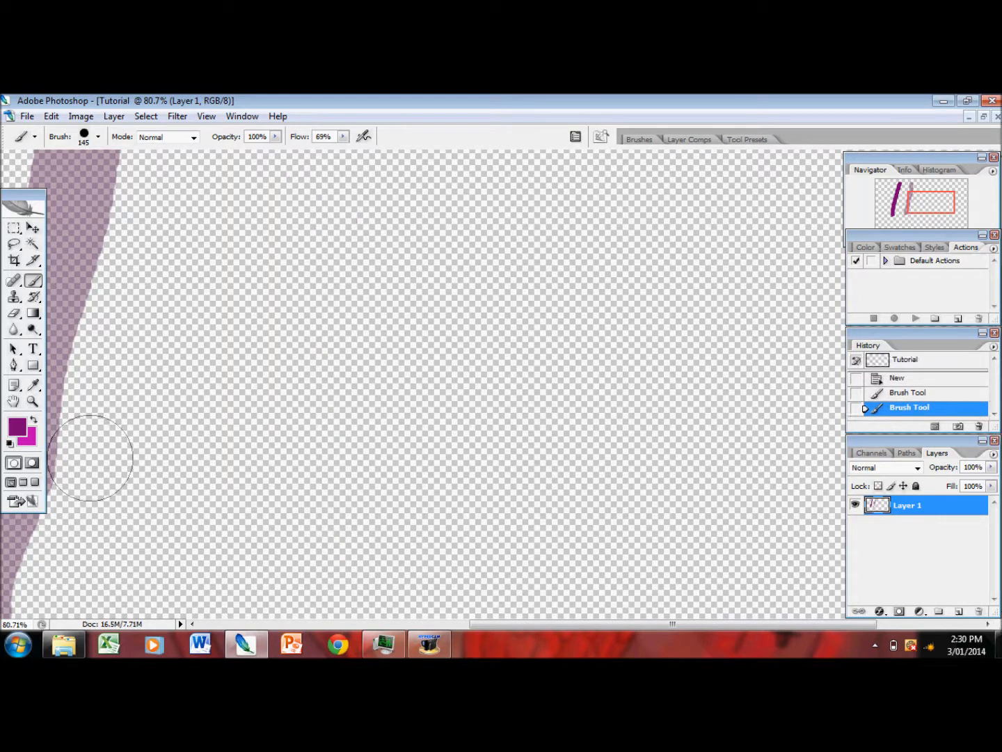
Fit the whole canvas in view, step back through the history to the blank document, and restore the latest brush stroke.
click(33, 403)
key(ctrl+0)
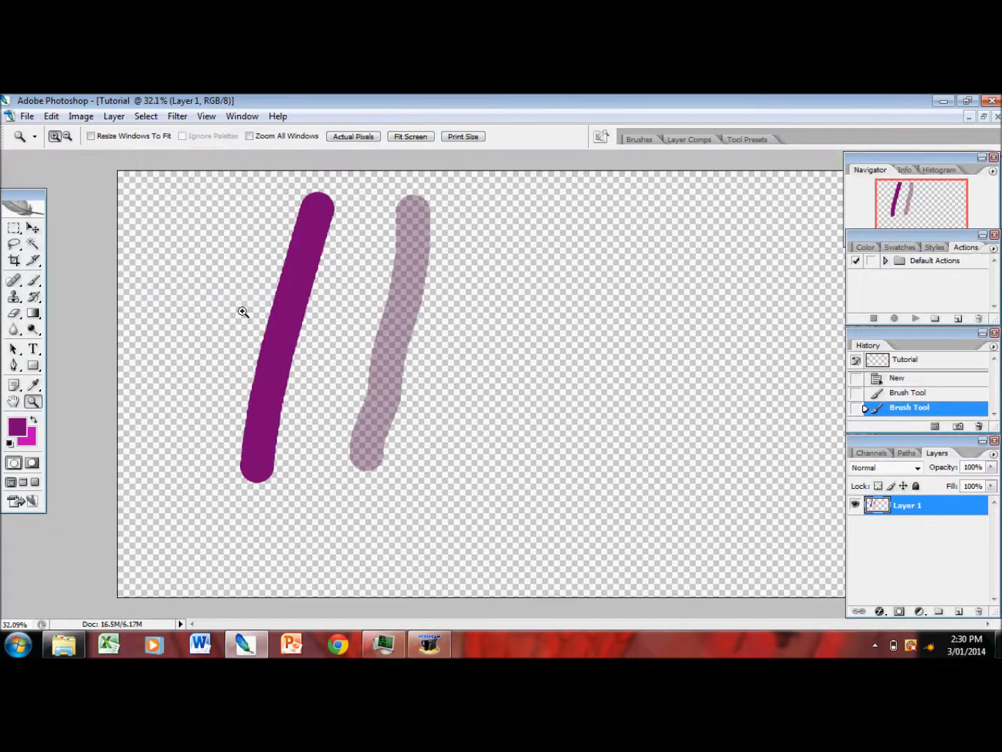
click(918, 392)
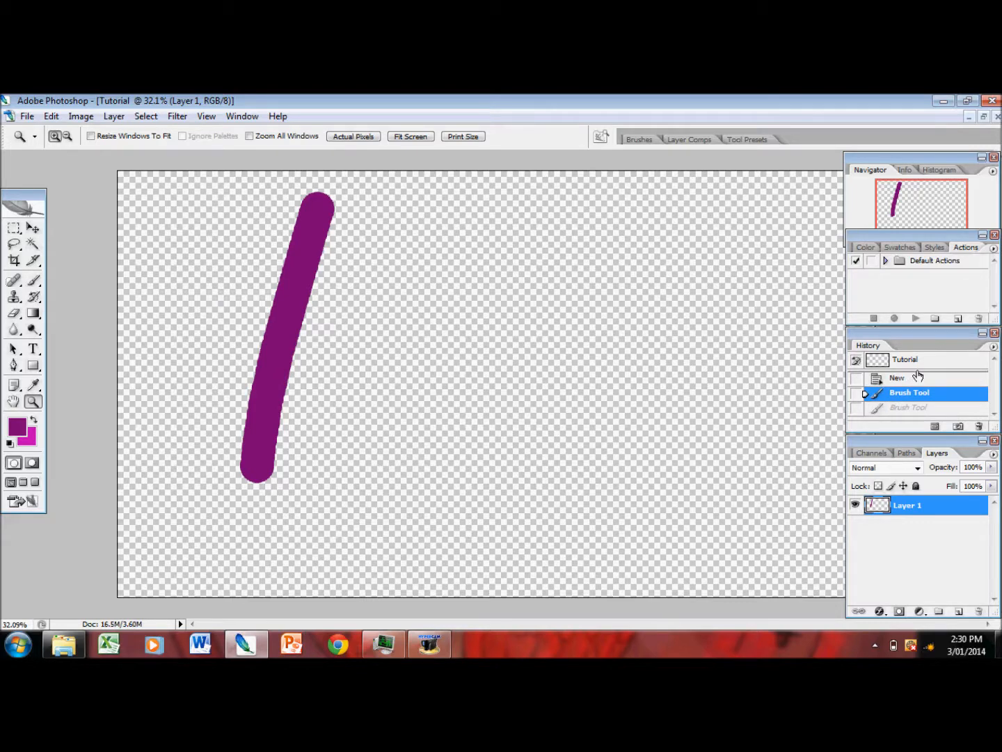
click(912, 383)
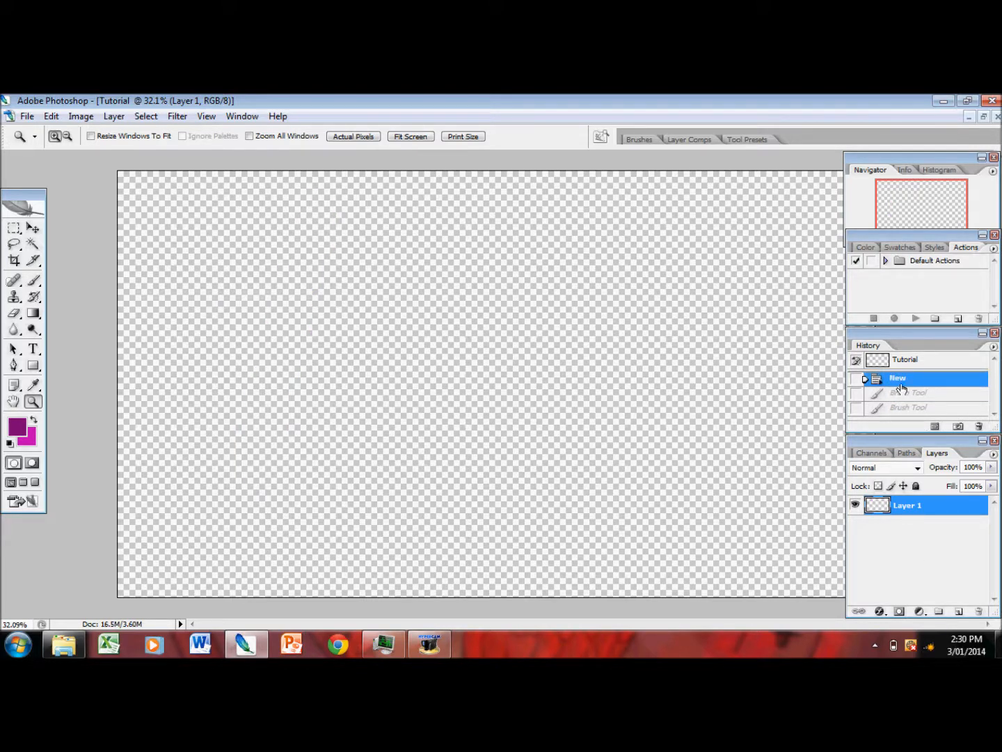
click(923, 408)
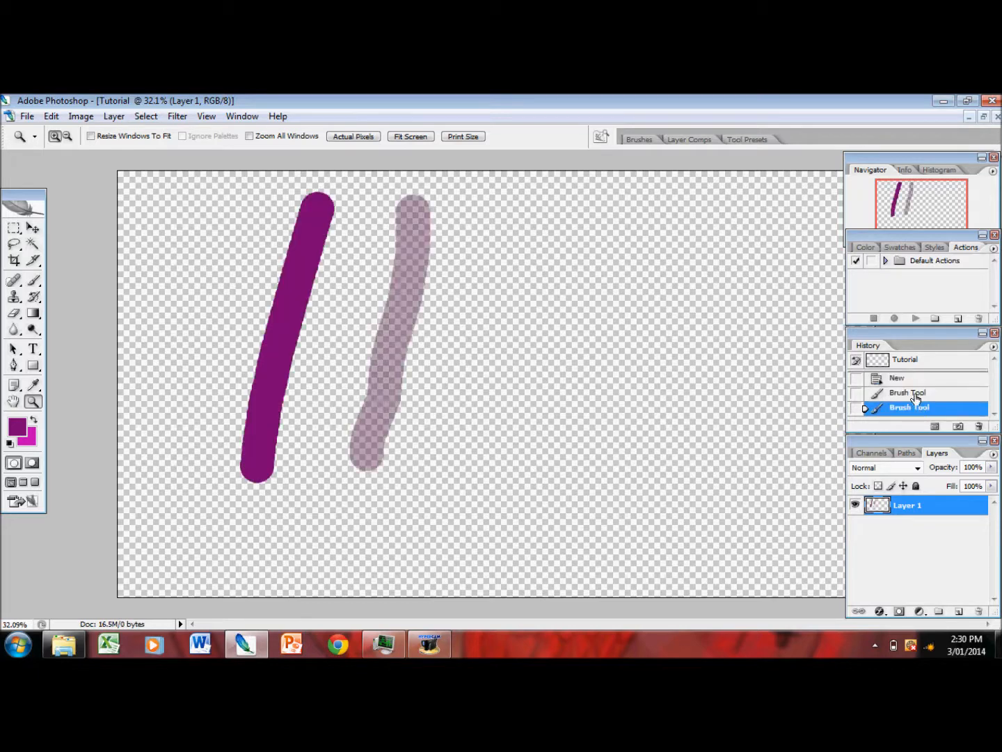
Switch repeatedly between the earlier and latest history states, ending with both slanted brush strokes restored.
click(916, 395)
click(910, 382)
click(894, 410)
click(919, 394)
click(905, 409)
click(926, 395)
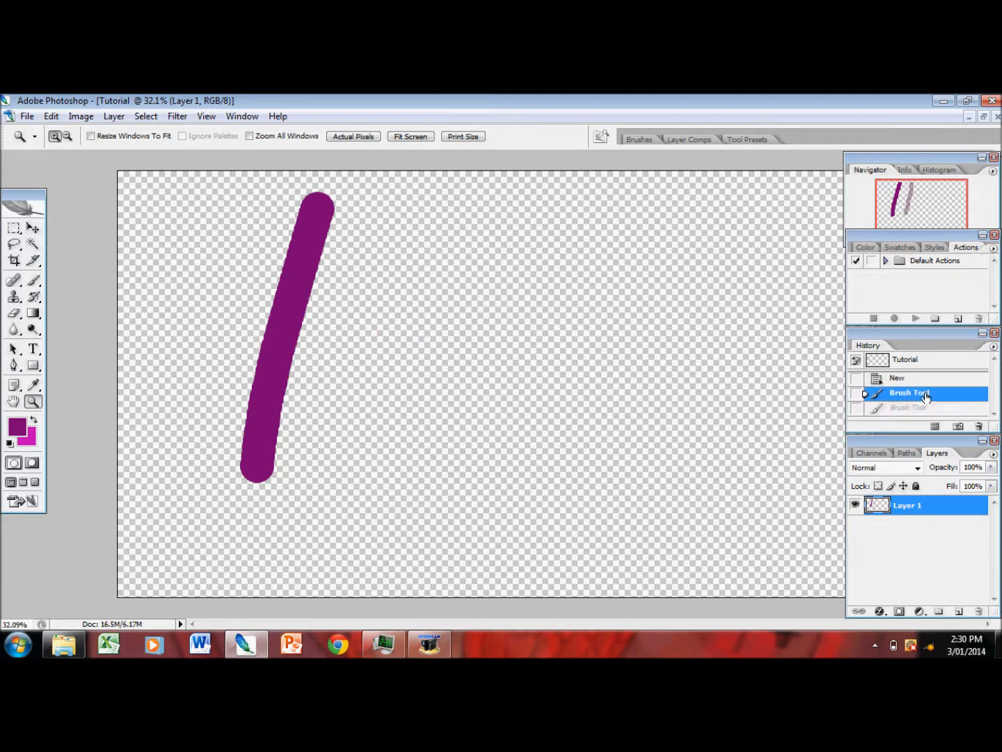
key(ctrl+alt+z)
key(ctrl+shift+z)
key(ctrl+shift+z)
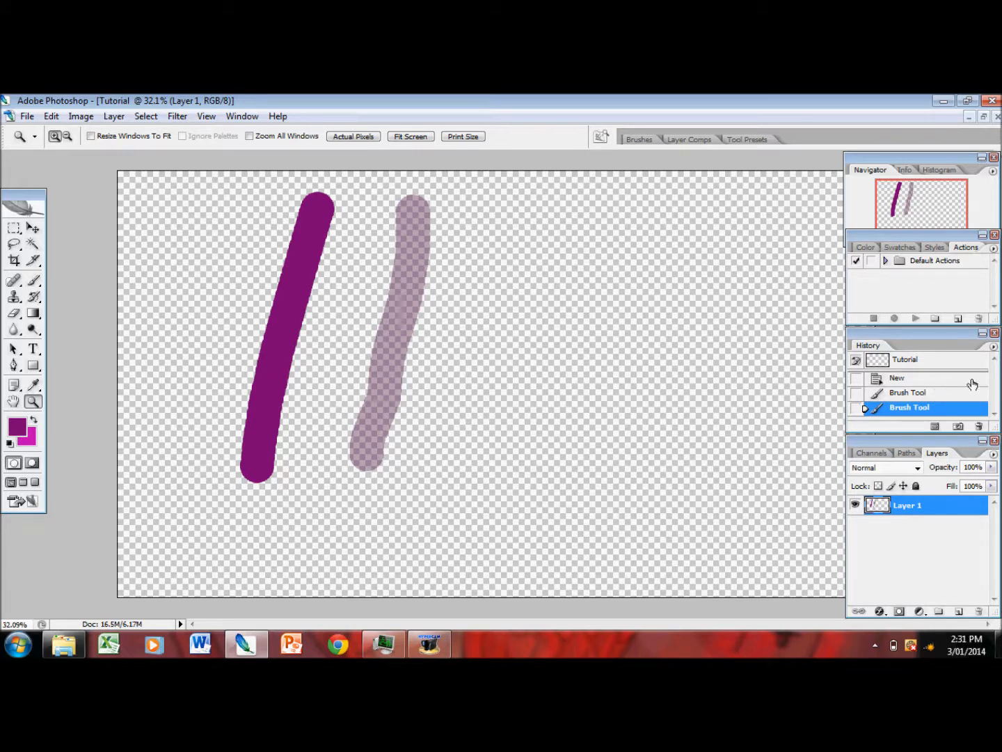
Draw a closed oval with the Pencil beside the strokes, and paint a second oval next to it with the brush flow at 100%.
drag(33, 280, 87, 295)
mouse_move(510, 228)
mouse_down()
mouse_move(462, 292)
mouse_move(598, 493)
mouse_move(548, 253)
mouse_move(504, 236)
mouse_up()
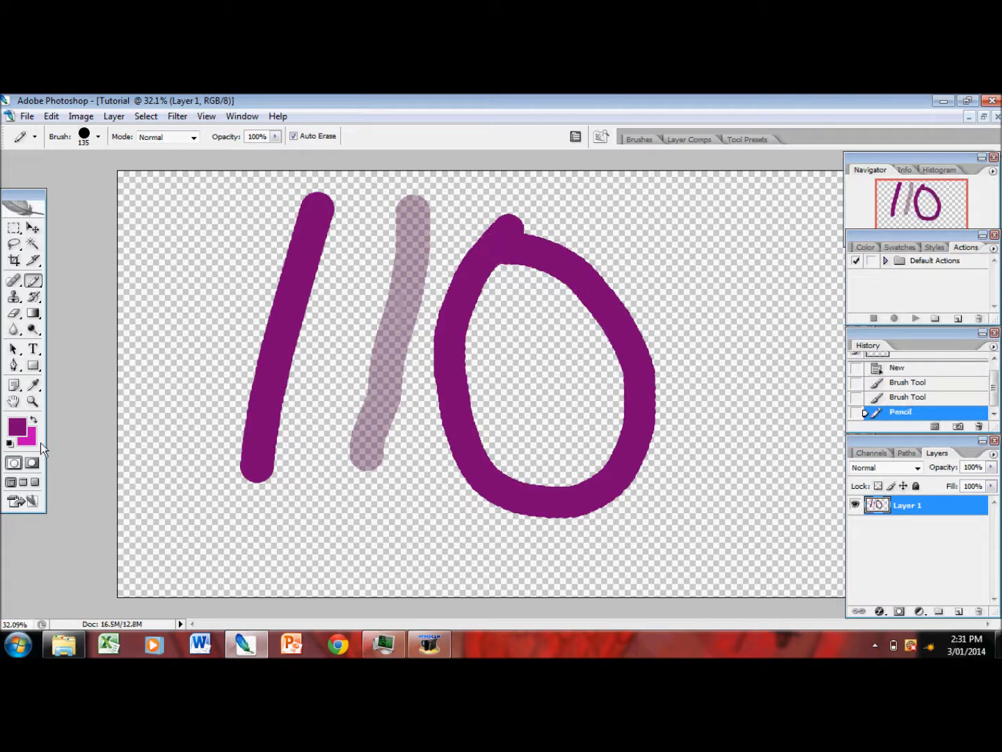
mouse_move(32, 281)
mouse_down()
mouse_move(63, 292)
mouse_move(77, 281)
mouse_up()
mouse_move(660, 237)
mouse_down()
mouse_move(649, 249)
mouse_move(790, 353)
mouse_move(672, 238)
mouse_up()
key(ctrl+z)
click(343, 137)
drag(343, 139, 489, 166)
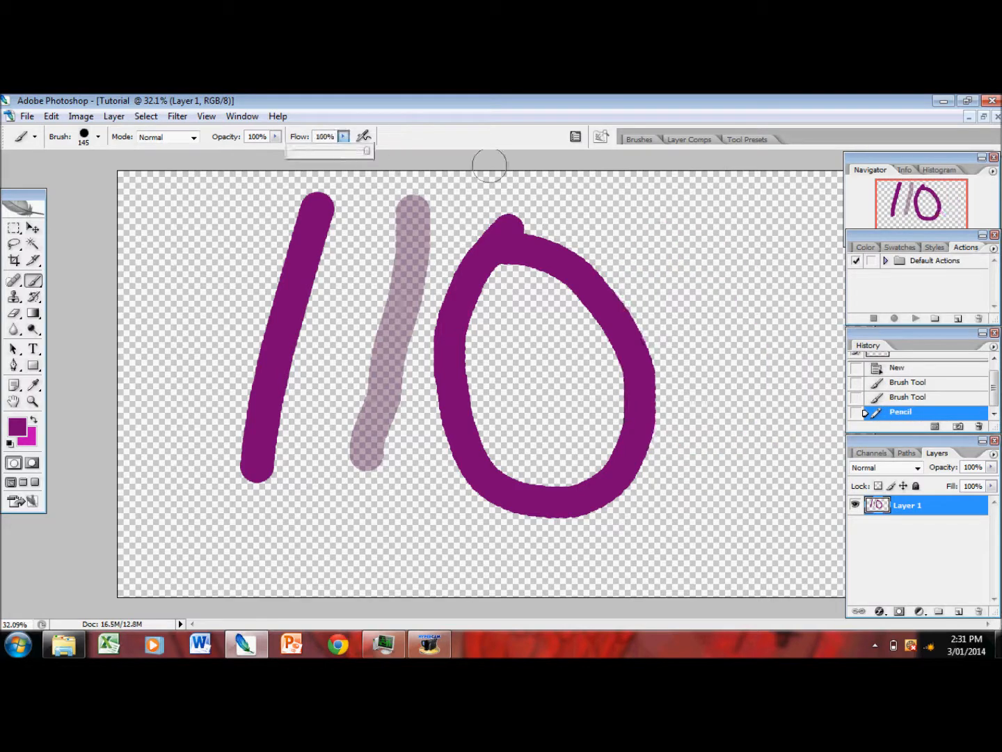
mouse_move(757, 231)
mouse_down()
mouse_move(673, 295)
mouse_move(748, 483)
mouse_move(831, 360)
mouse_move(751, 230)
mouse_move(723, 223)
mouse_up()
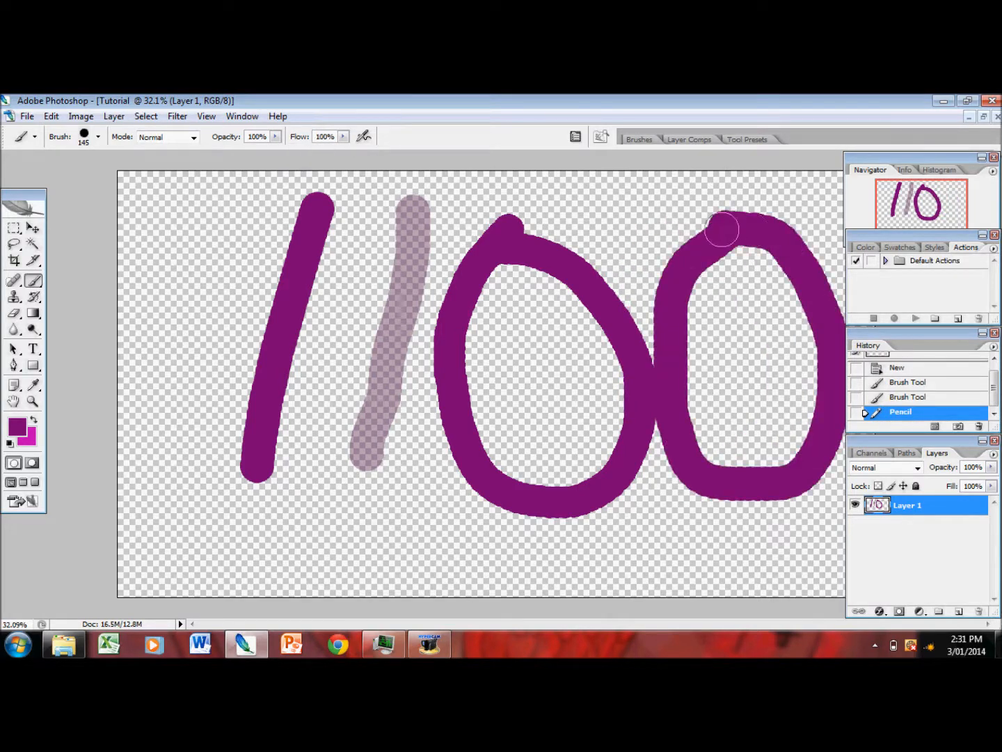
Fill the insides of both ovals with light pink using the Paint Bucket.
click(33, 312)
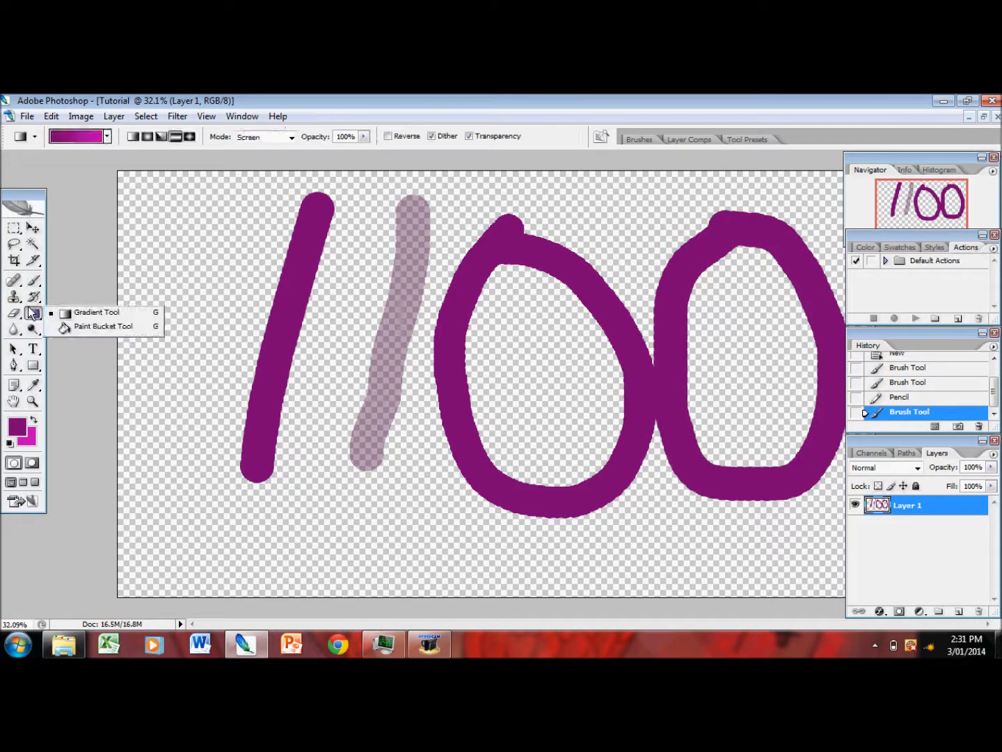
click(74, 328)
click(16, 428)
click(79, 221)
click(323, 209)
click(34, 401)
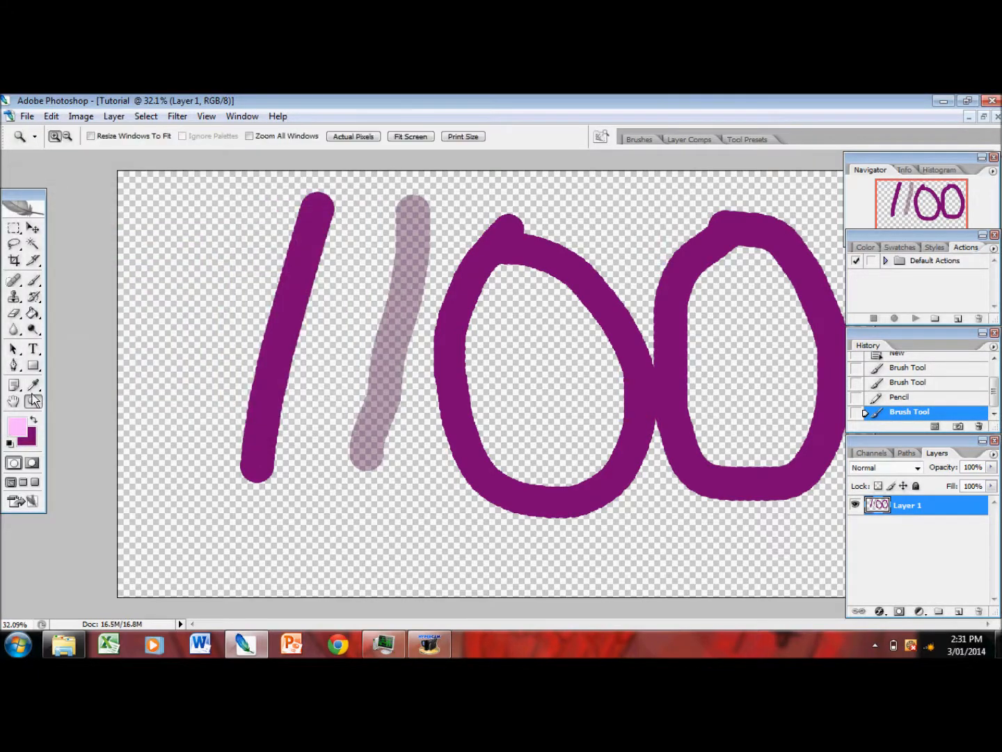
drag(660, 369, 697, 386)
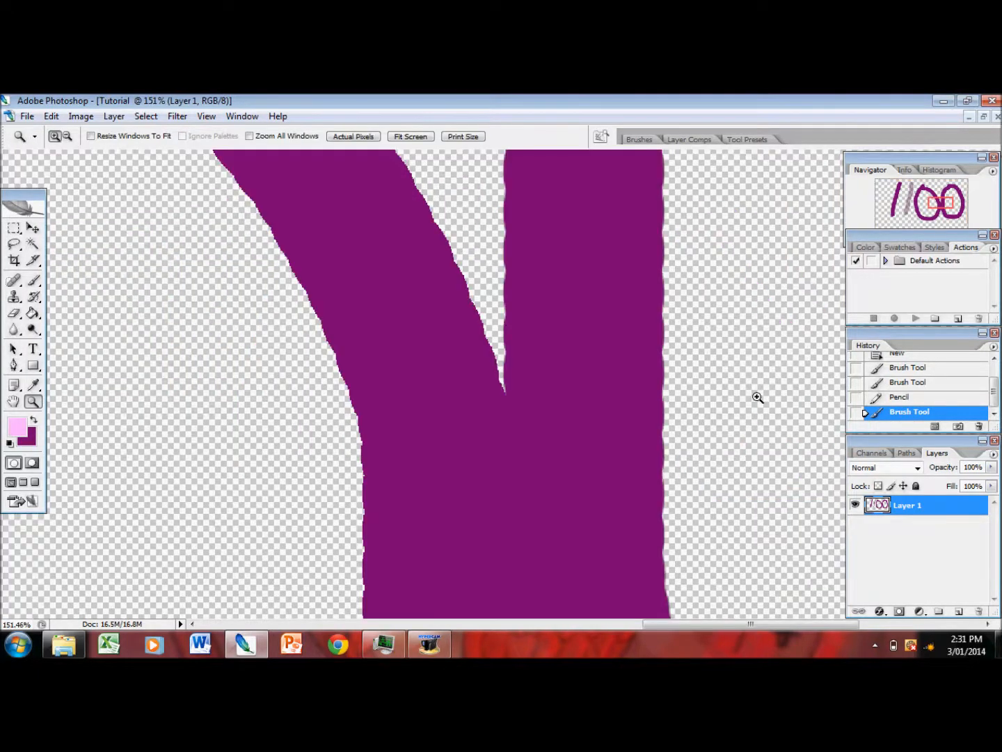
click(33, 313)
click(205, 330)
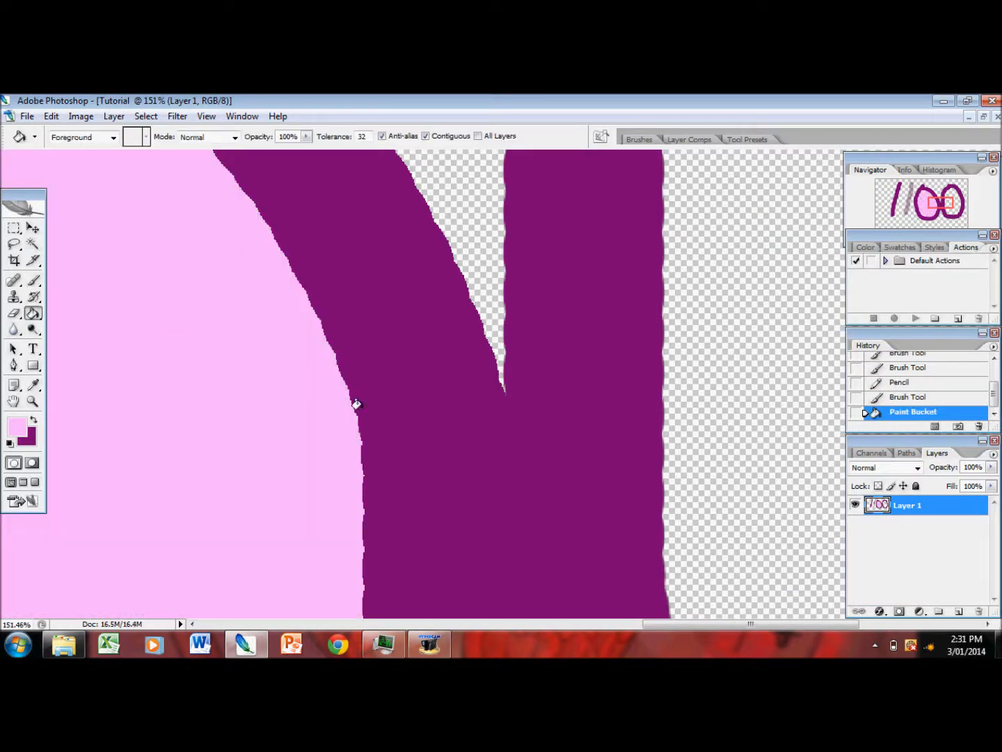
click(734, 342)
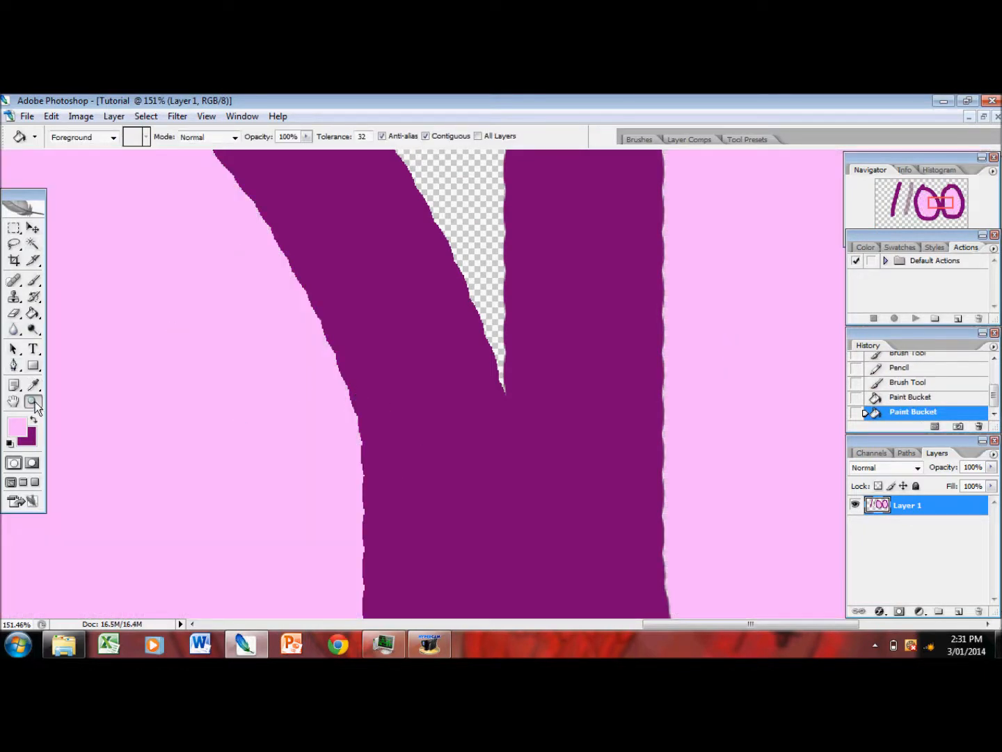
Examine the pixels along the inner edge of the brush-painted oval at up to 1600% magnification.
click(33, 402)
right_click(241, 314)
click(280, 319)
drag(660, 265, 719, 291)
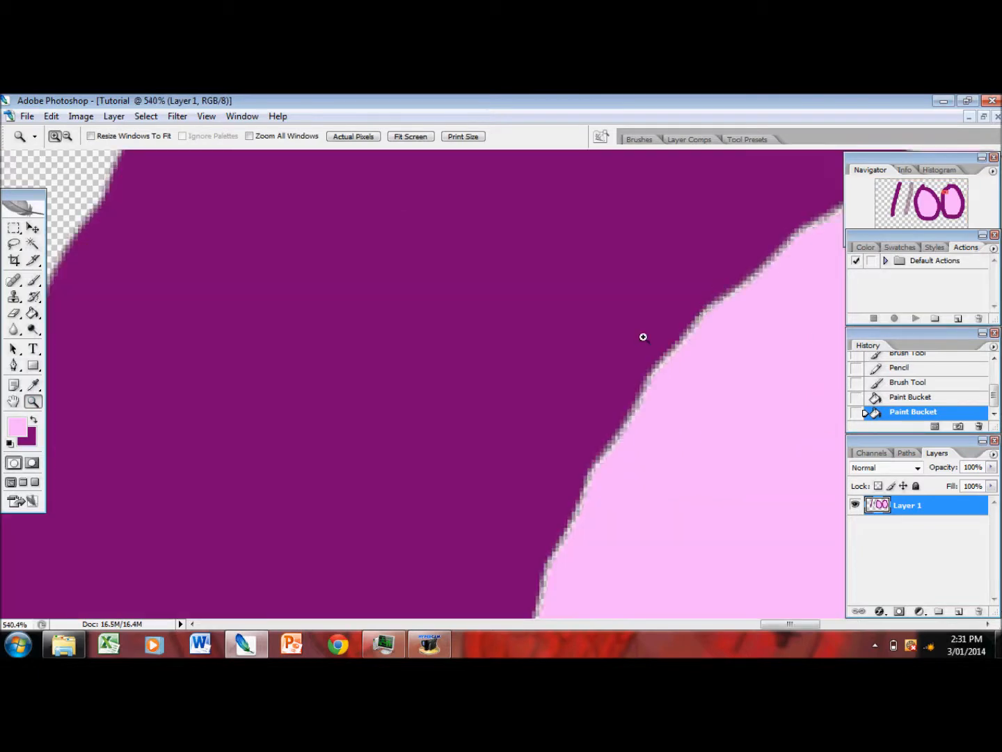
drag(642, 336, 722, 352)
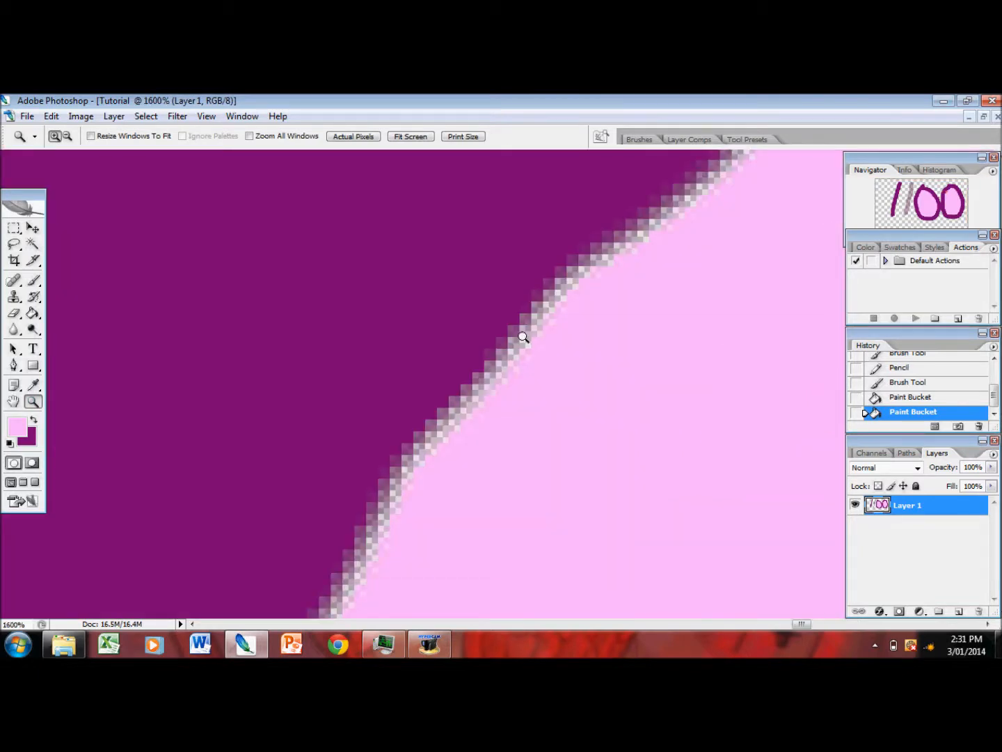
right_click(464, 416)
click(495, 422)
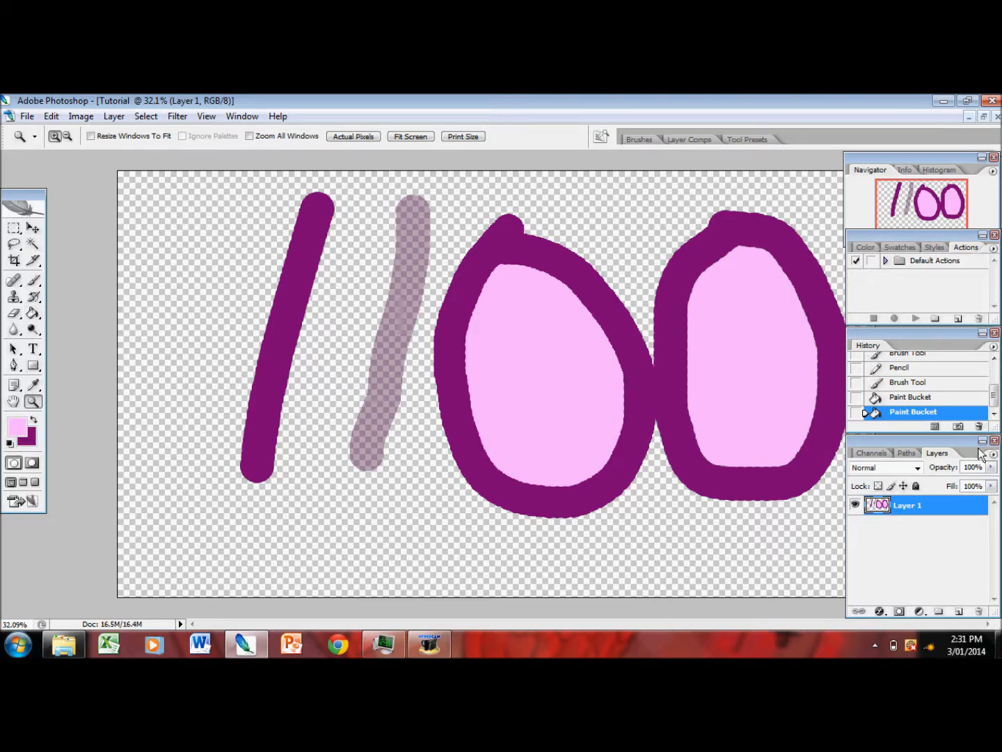
Create a new layer with the default settings and move it below Layer 1.
click(994, 454)
click(906, 150)
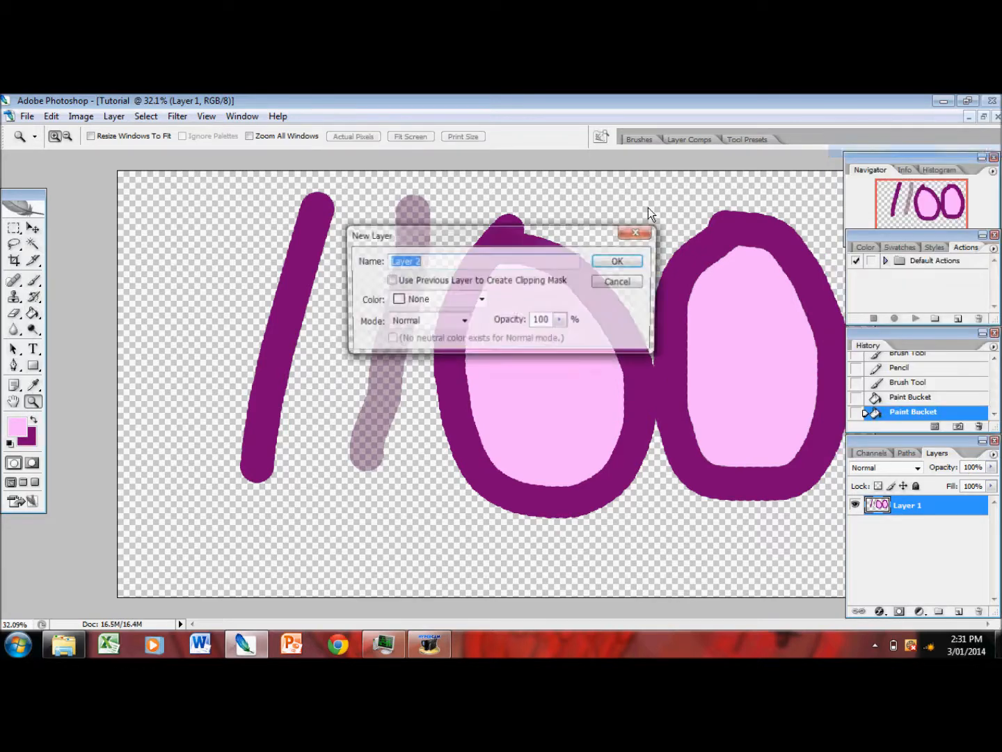
click(605, 263)
drag(875, 506, 880, 534)
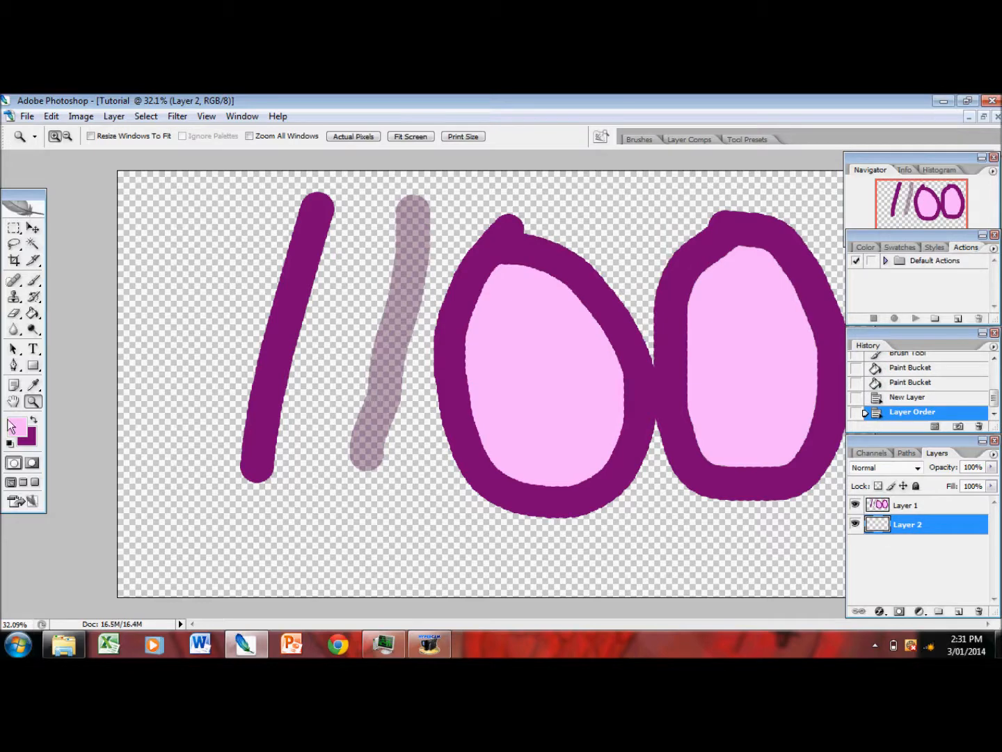
Fill the new lower layer with black using the Paint Bucket and inspect the brush-painted oval's edge up close.
click(17, 426)
click(22, 406)
click(351, 211)
key(g)
click(136, 187)
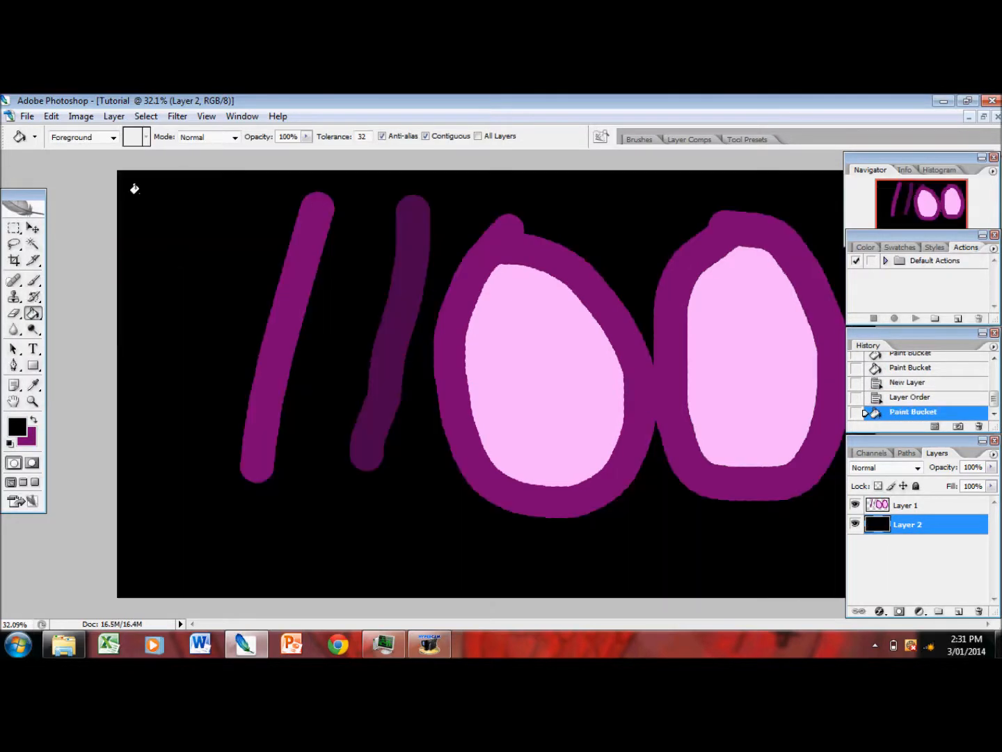
click(32, 400)
drag(686, 260, 746, 292)
key(ctrl+0)
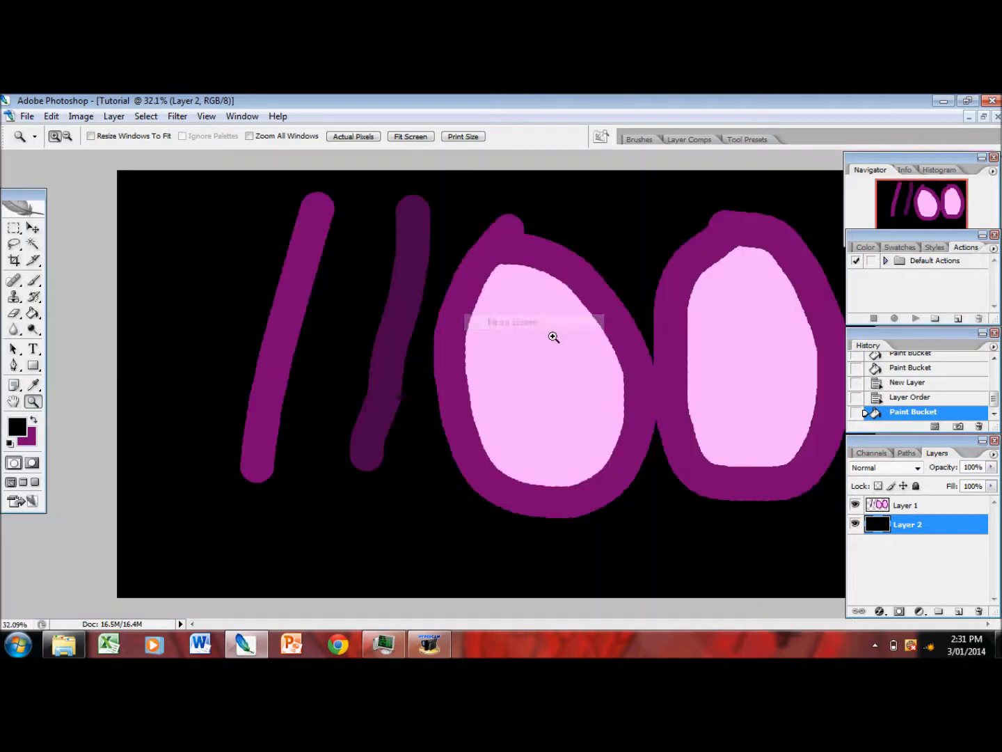
Undo all fills, layers and strokes back to the blank new document.
key(ctrl+alt+z)
key(ctrl+alt+z)
key(ctrl+alt+z)
key(ctrl+alt+z)
key(ctrl+alt+z)
key(ctrl+alt+z)
key(ctrl+alt+z)
key(ctrl+alt+z)
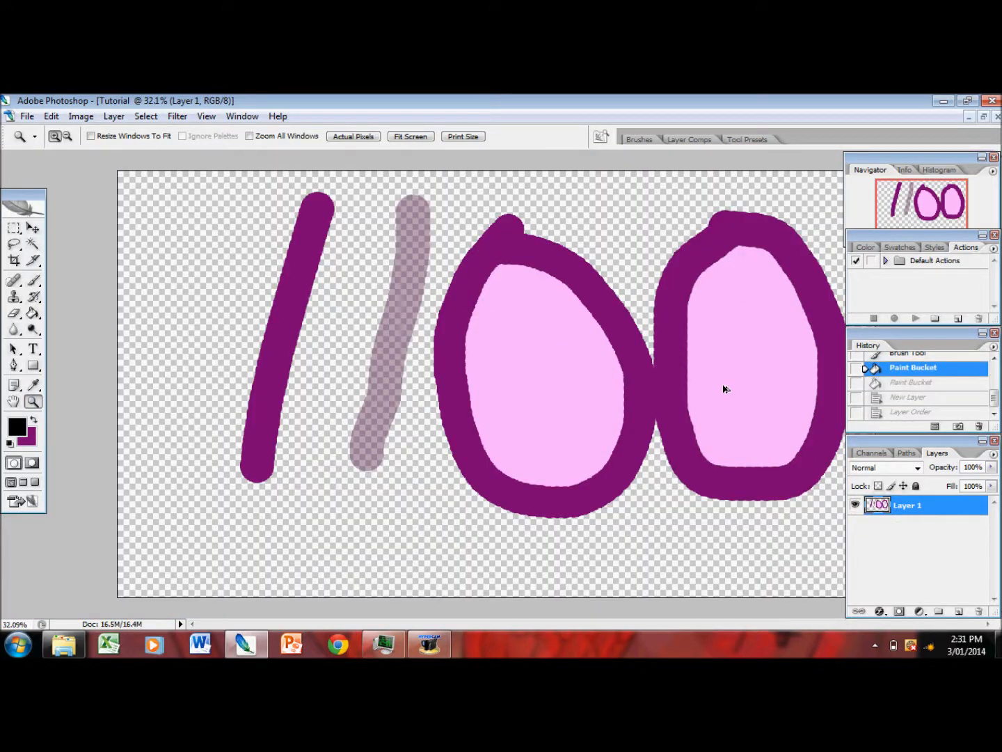
key(ctrl+alt+z)
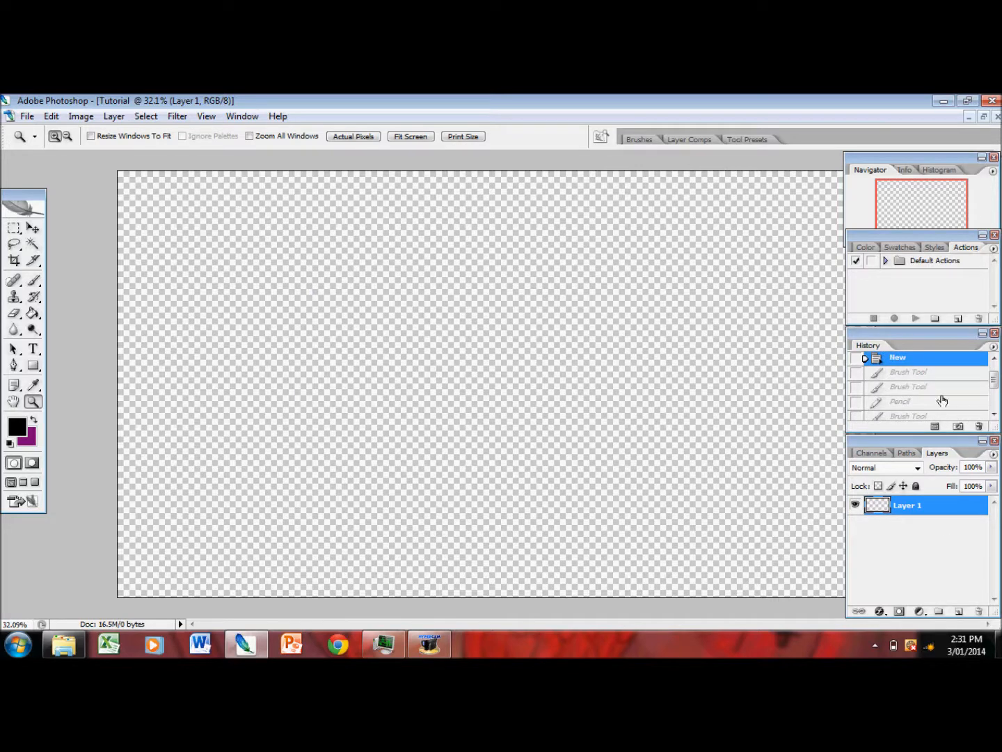
scroll(942, 400, up, 1)
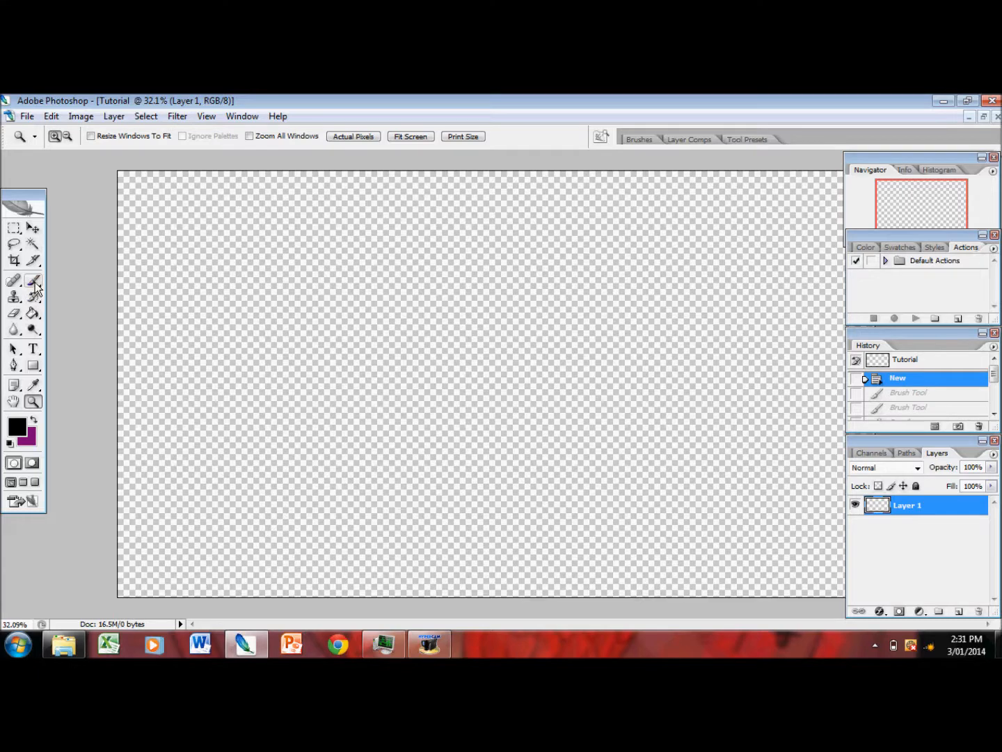
Paint a slanted black brush stroke on the blank canvas and erase it completely with the 127 px Eraser.
click(15, 313)
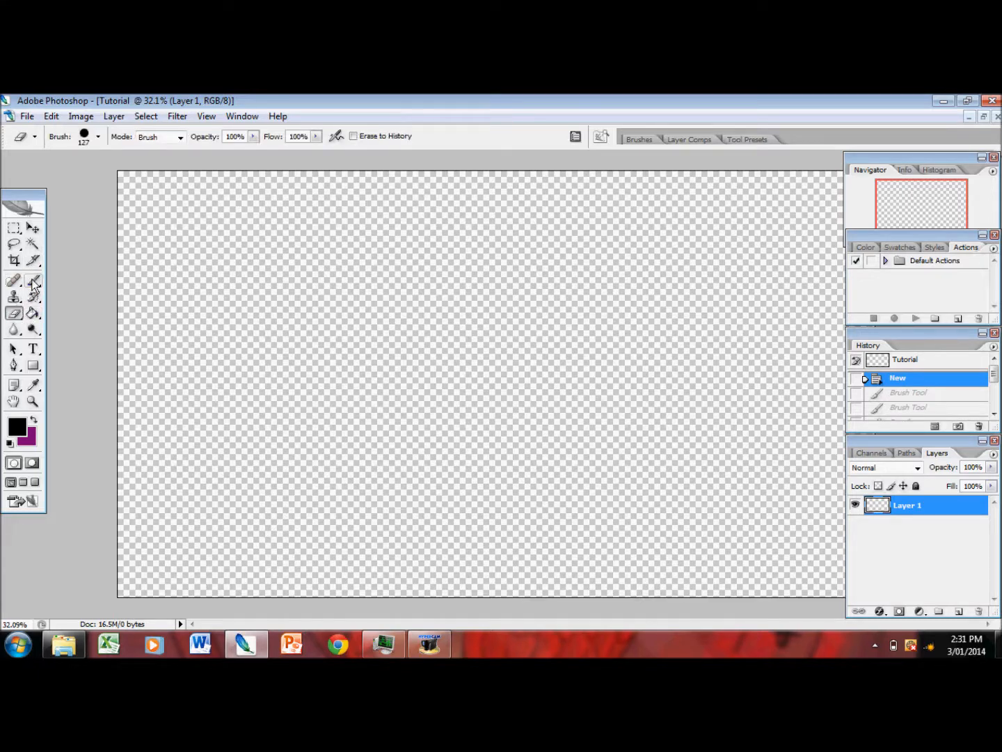
click(33, 280)
drag(310, 253, 228, 398)
click(14, 314)
mouse_move(265, 260)
mouse_down()
mouse_move(236, 327)
mouse_move(185, 370)
mouse_move(252, 354)
mouse_move(298, 317)
mouse_move(301, 256)
mouse_up()
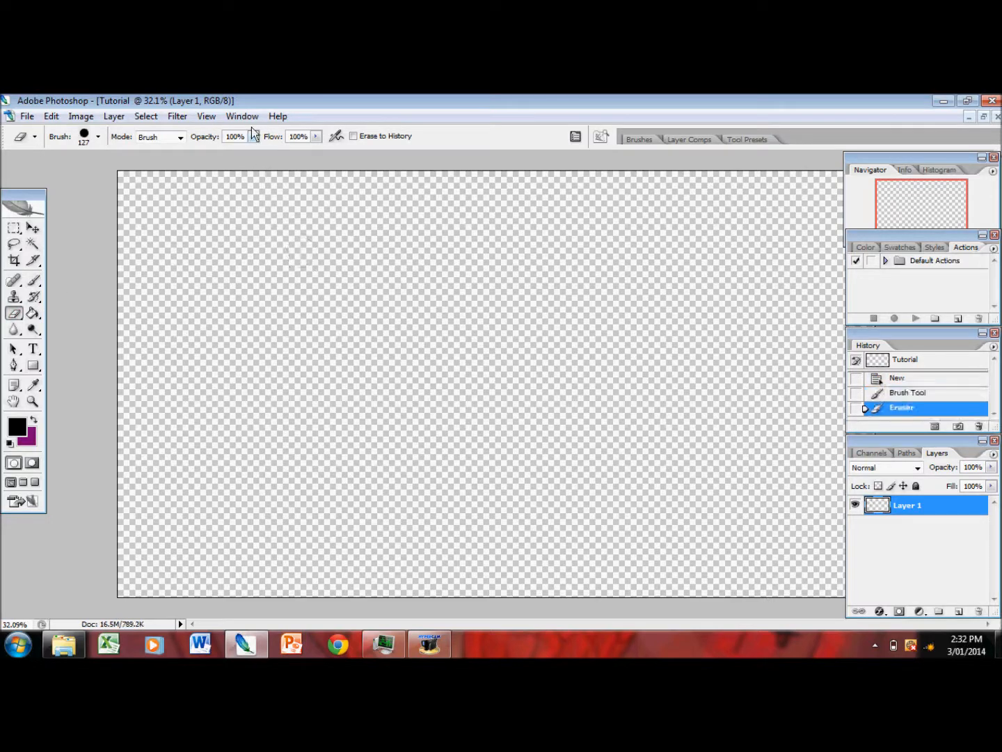
Choose the soft 21 px brush preset with 0% hardness for the Eraser.
click(98, 137)
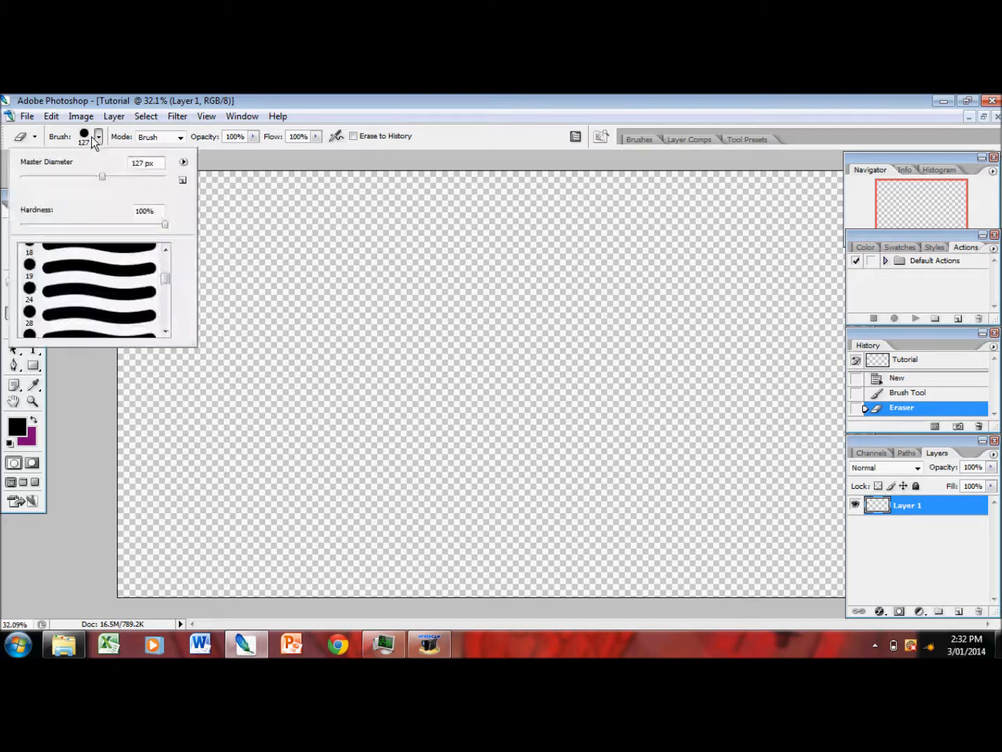
drag(94, 176, 63, 180)
drag(165, 277, 162, 305)
click(116, 313)
Set the foreground colour to a dark purple.
click(18, 423)
drag(159, 226, 222, 353)
click(340, 213)
Set the Eraser's master diameter to 133 px and try it once on the blank canvas.
click(80, 139)
drag(34, 181, 108, 182)
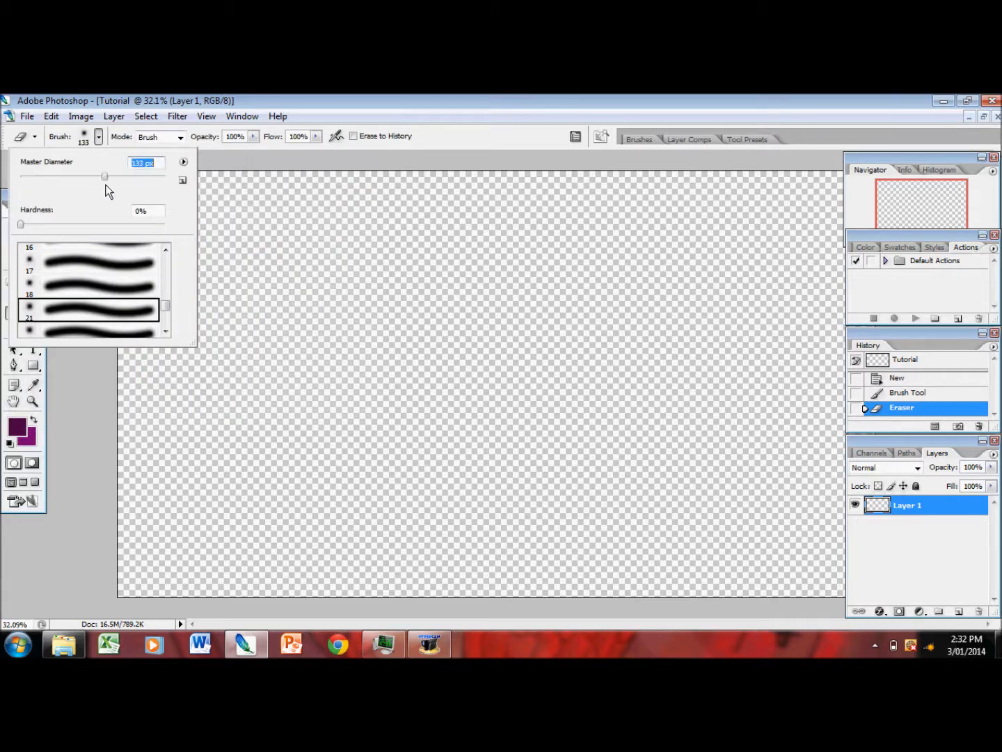
click(251, 233)
click(287, 245)
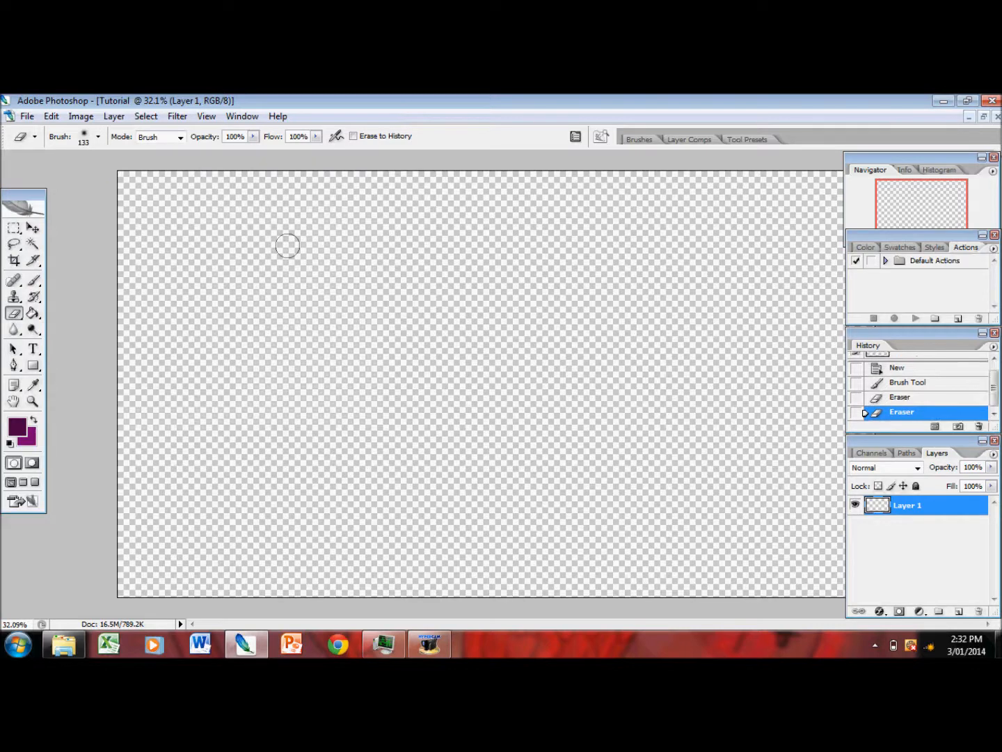
Paint a slanted dark purple brush stroke and erase it completely with the soft 133 px Eraser.
click(33, 280)
drag(289, 285, 209, 421)
click(16, 318)
mouse_move(293, 297)
mouse_down()
mouse_move(250, 342)
mouse_move(293, 305)
mouse_move(253, 405)
mouse_move(224, 421)
mouse_move(220, 445)
mouse_move(201, 425)
mouse_move(206, 437)
mouse_move(178, 474)
mouse_move(259, 302)
mouse_move(301, 268)
mouse_move(278, 211)
mouse_move(276, 277)
mouse_move(269, 210)
mouse_move(300, 359)
mouse_move(311, 316)
mouse_up()
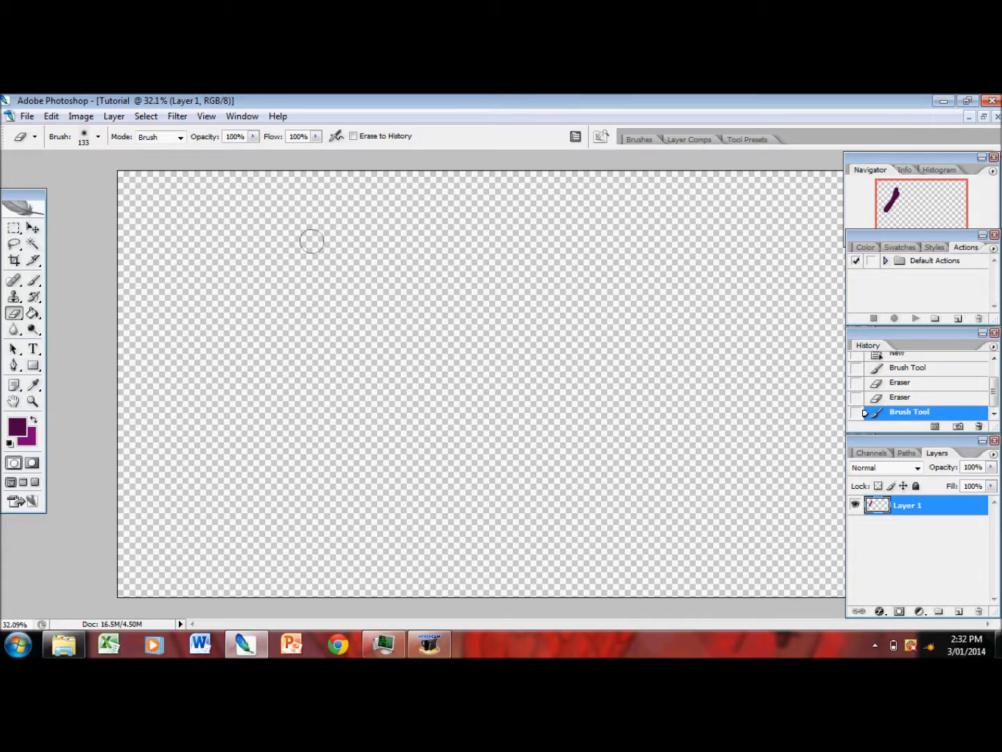
Review the Brush tool's diameter, hardness and preset settings without changing them.
drag(33, 281, 72, 289)
click(98, 137)
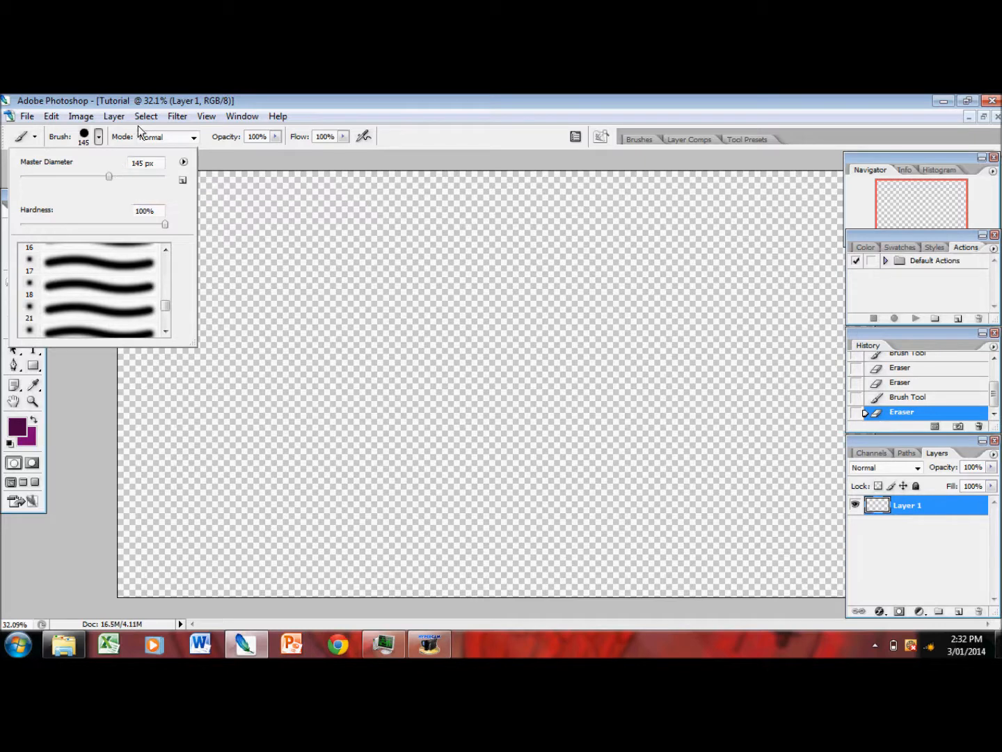
click(99, 138)
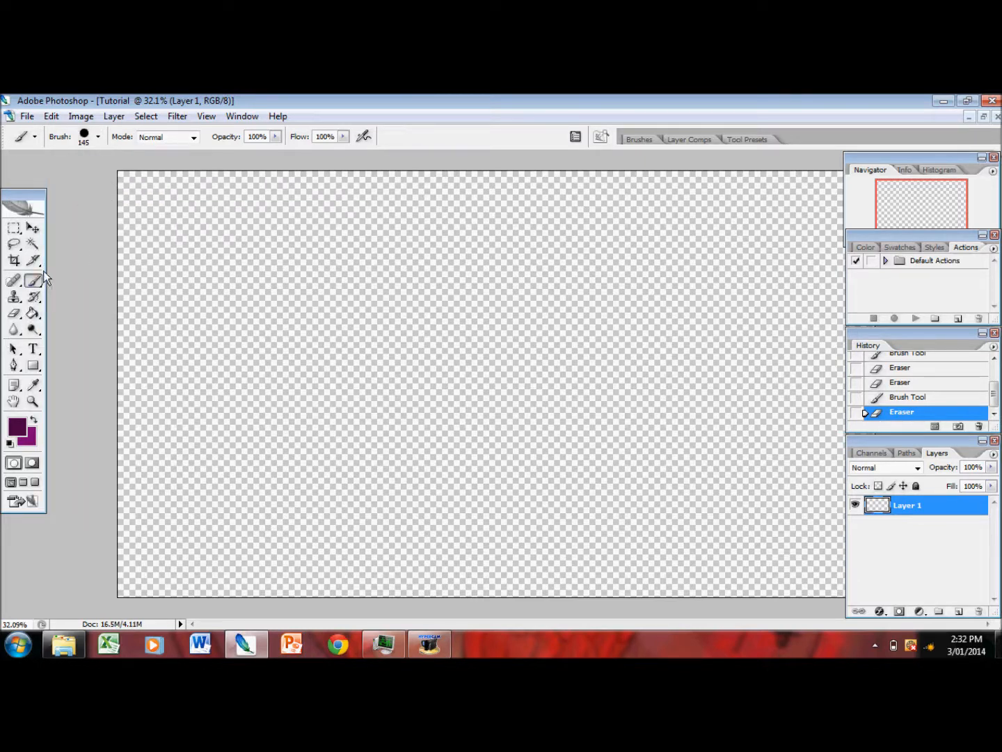
Fill the canvas with dark purple and draw a lighter purple freehand shape over its left part with the 135 px Pencil.
click(36, 311)
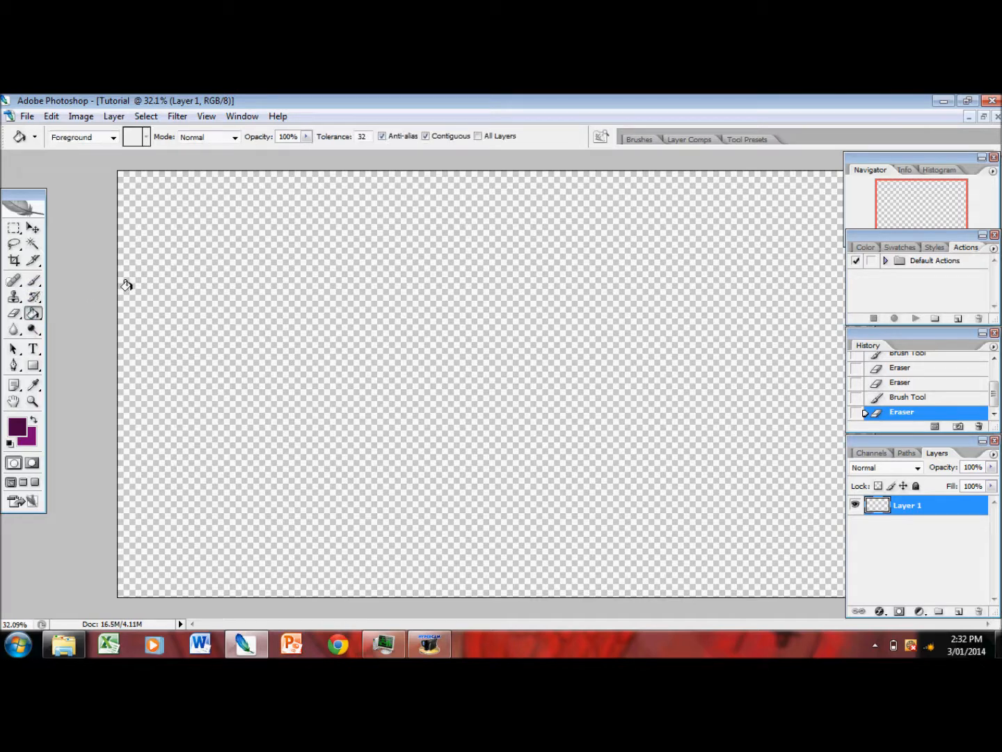
click(241, 264)
mouse_move(34, 279)
mouse_down()
mouse_move(97, 304)
mouse_move(87, 294)
mouse_up()
mouse_move(299, 216)
mouse_down()
mouse_move(212, 373)
mouse_move(191, 466)
mouse_move(139, 509)
mouse_move(112, 374)
mouse_move(101, 576)
mouse_up()
mouse_move(130, 327)
mouse_down()
mouse_move(138, 167)
mouse_move(145, 316)
mouse_move(172, 359)
mouse_move(264, 211)
mouse_move(282, 264)
mouse_move(264, 292)
mouse_move(452, 341)
mouse_move(361, 352)
mouse_up()
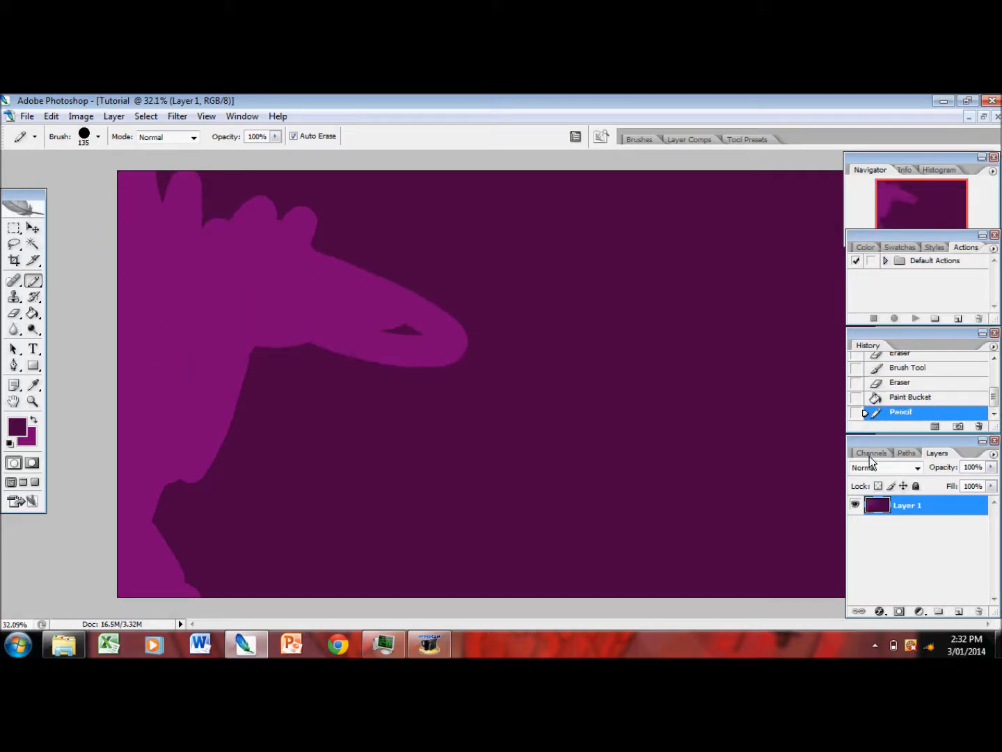
Revert to the Eraser history state before the purple fill and set pale pink and dark purple as the Gradient tool's colours.
click(904, 397)
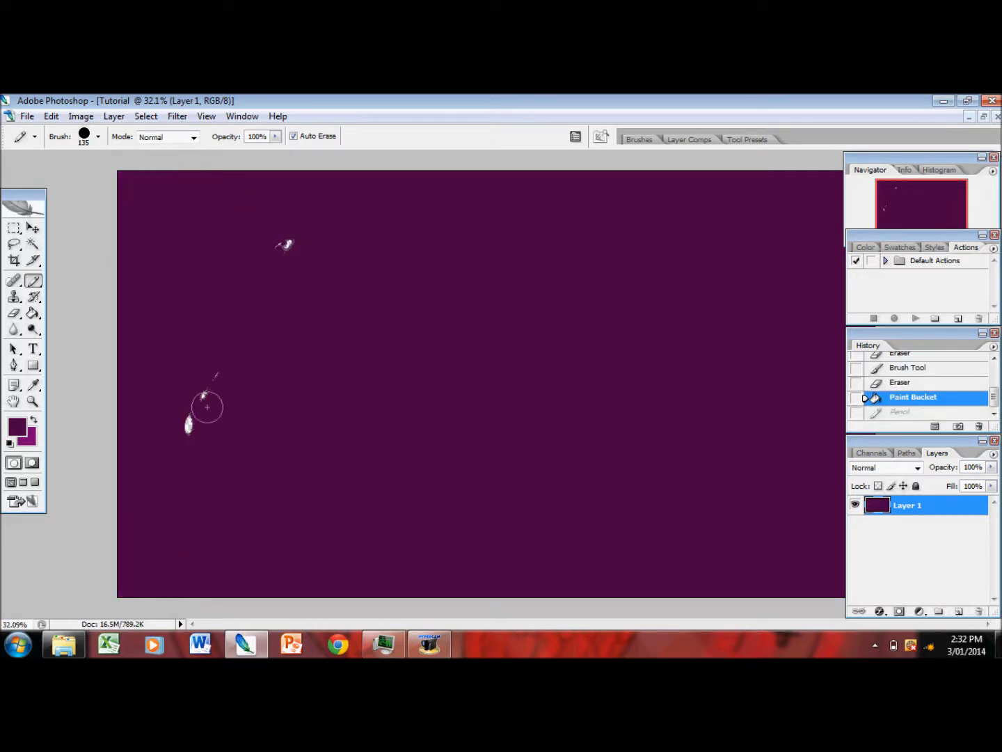
click(925, 384)
click(34, 315)
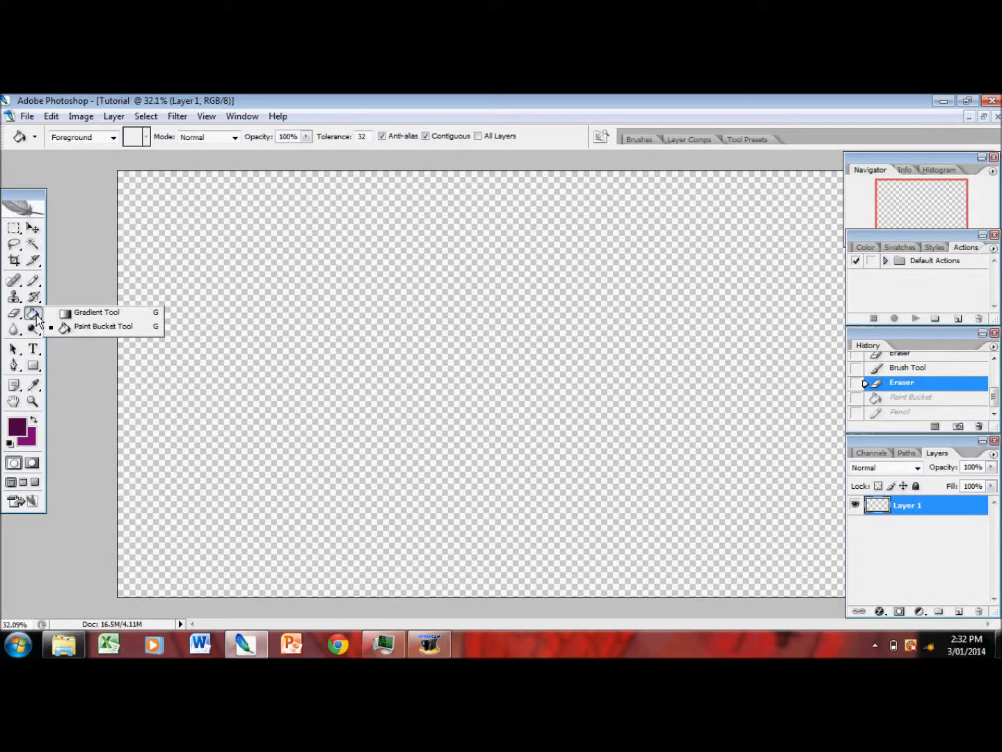
click(84, 313)
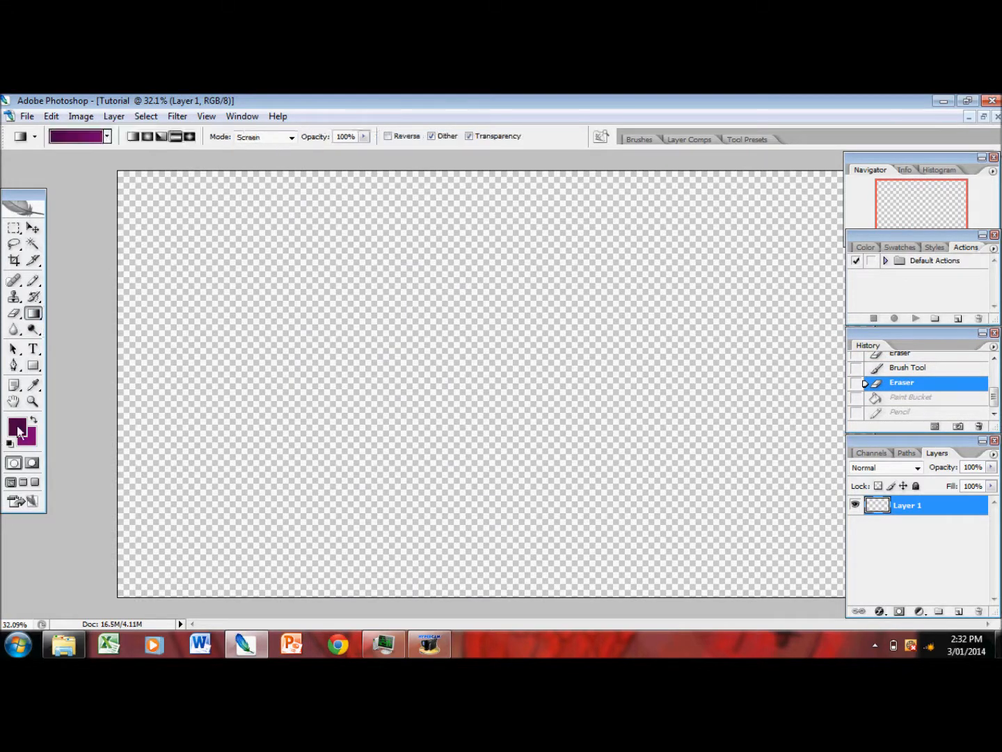
click(16, 426)
click(42, 220)
click(337, 204)
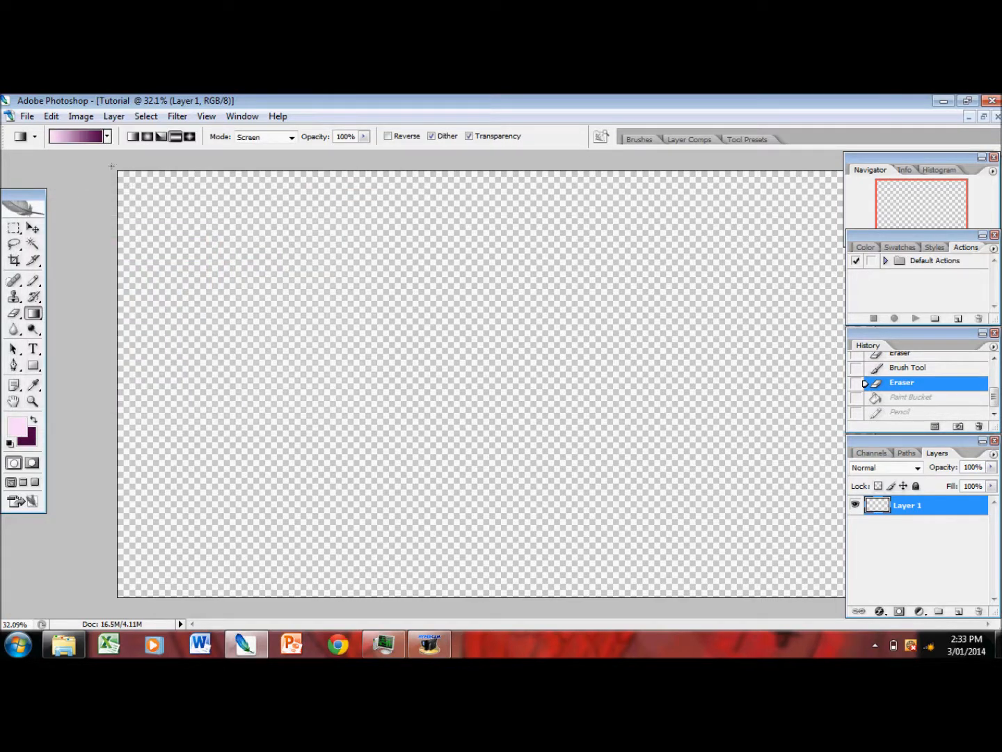
Try pale pink to dark purple gradients diagonally, horizontally and vertically across the canvas, undoing each one.
drag(888, 589, 118, 171)
drag(932, 619, 938, 630)
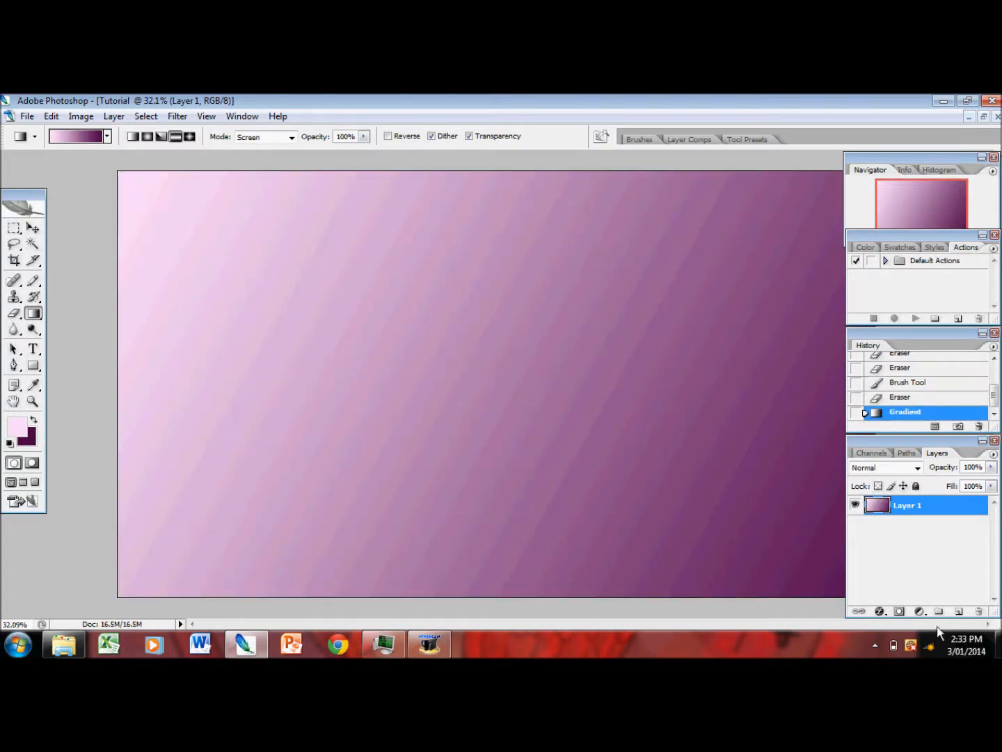
key(ctrl+z)
drag(257, 429, 711, 430)
key(ctrl+z)
drag(486, 228, 486, 358)
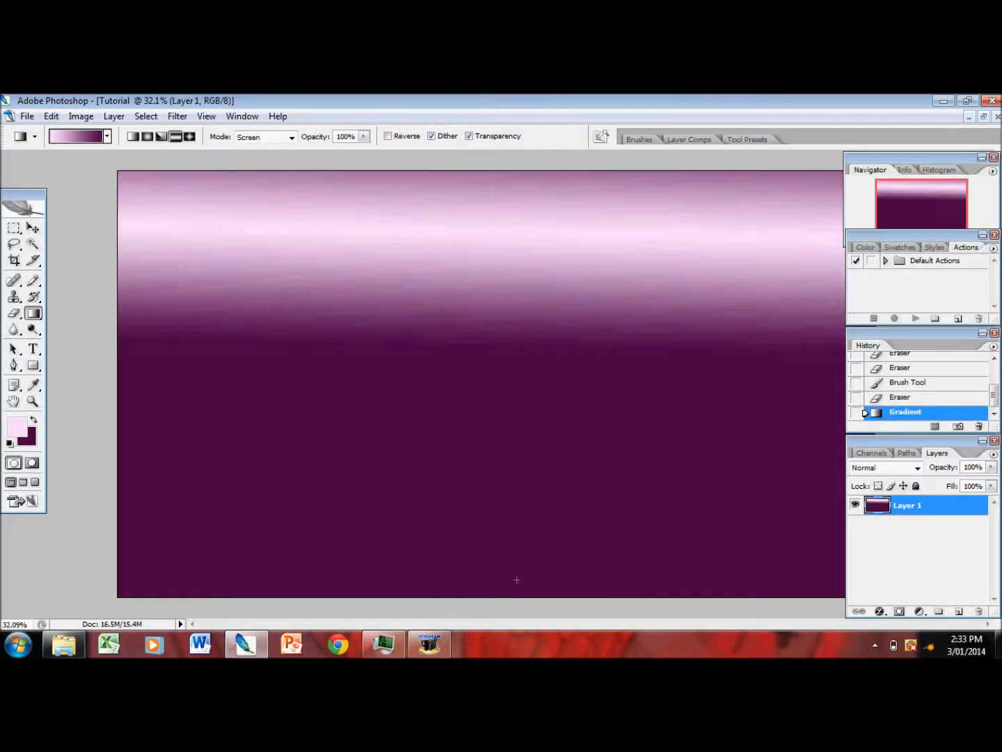
key(ctrl+z)
Try two gradients at 53% opacity, undo both and restore the Gradient opacity to 100%.
drag(363, 137, 330, 153)
drag(270, 203, 585, 472)
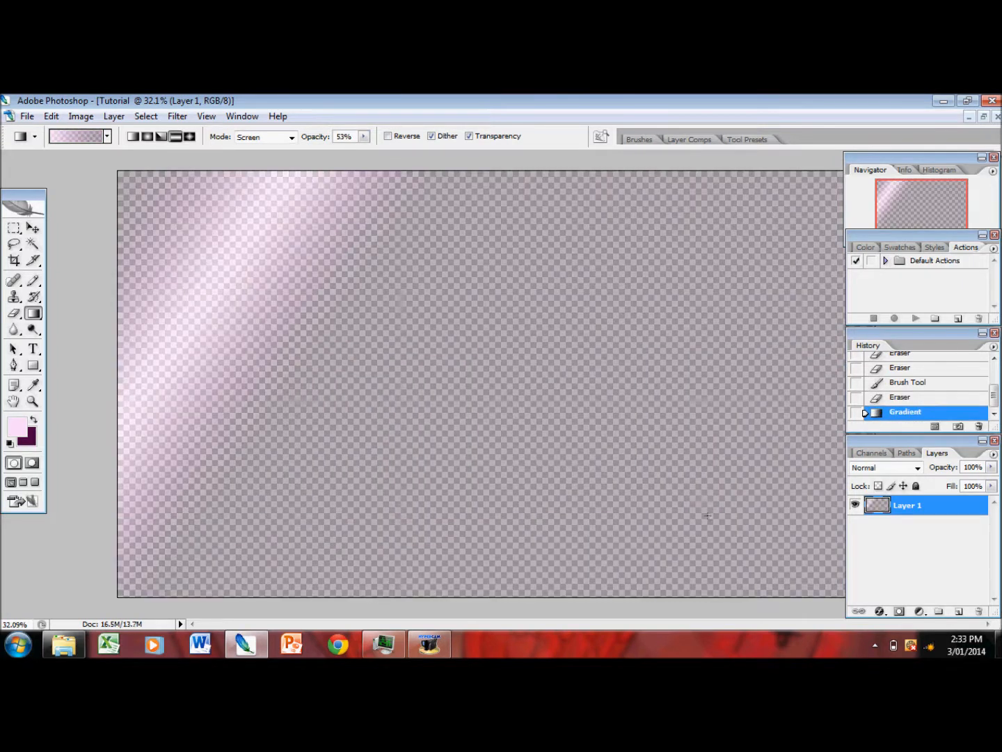
key(ctrl+z)
drag(417, 173, 525, 598)
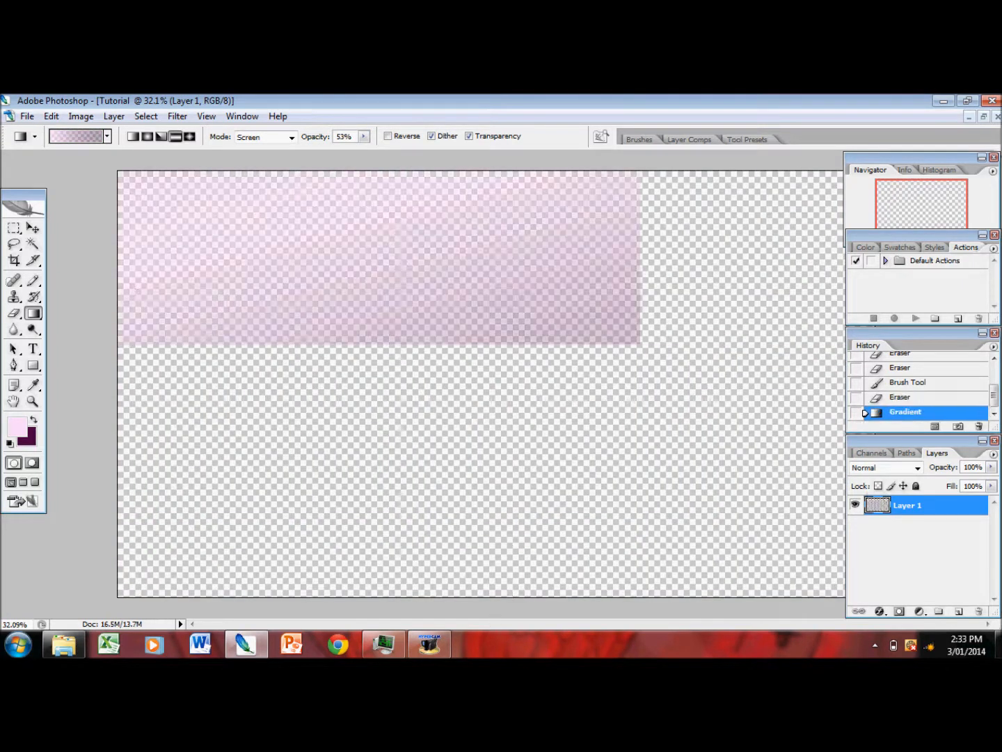
key(ctrl+z)
drag(364, 136, 463, 172)
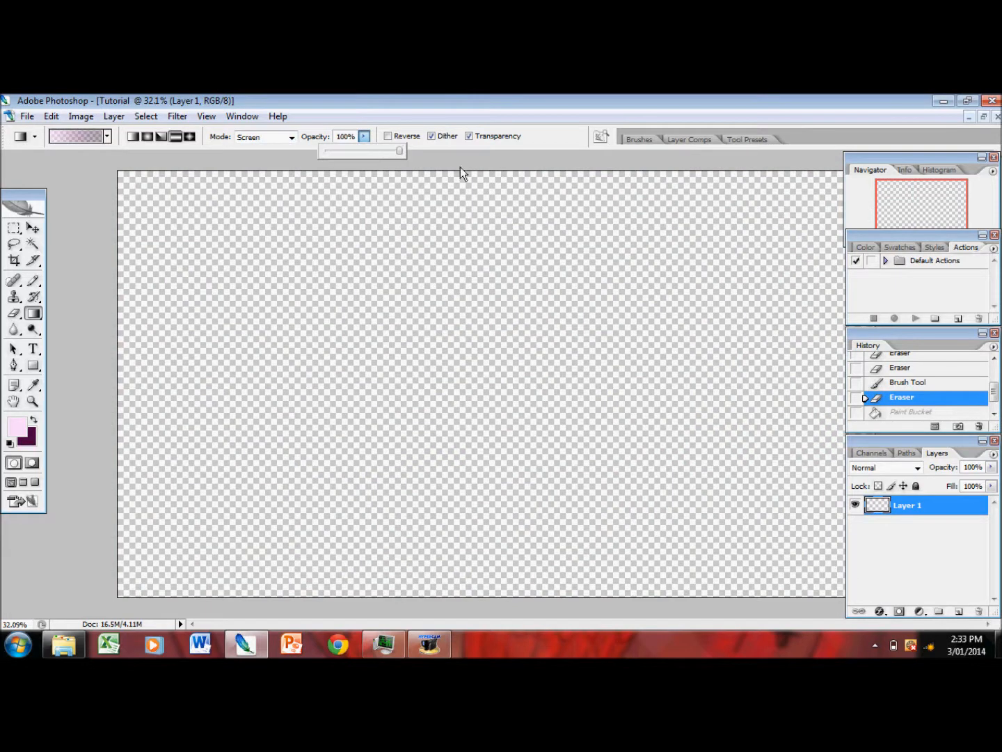
Try filling the blank canvas with pale pink using the Paint Bucket and undo the fill.
click(40, 315)
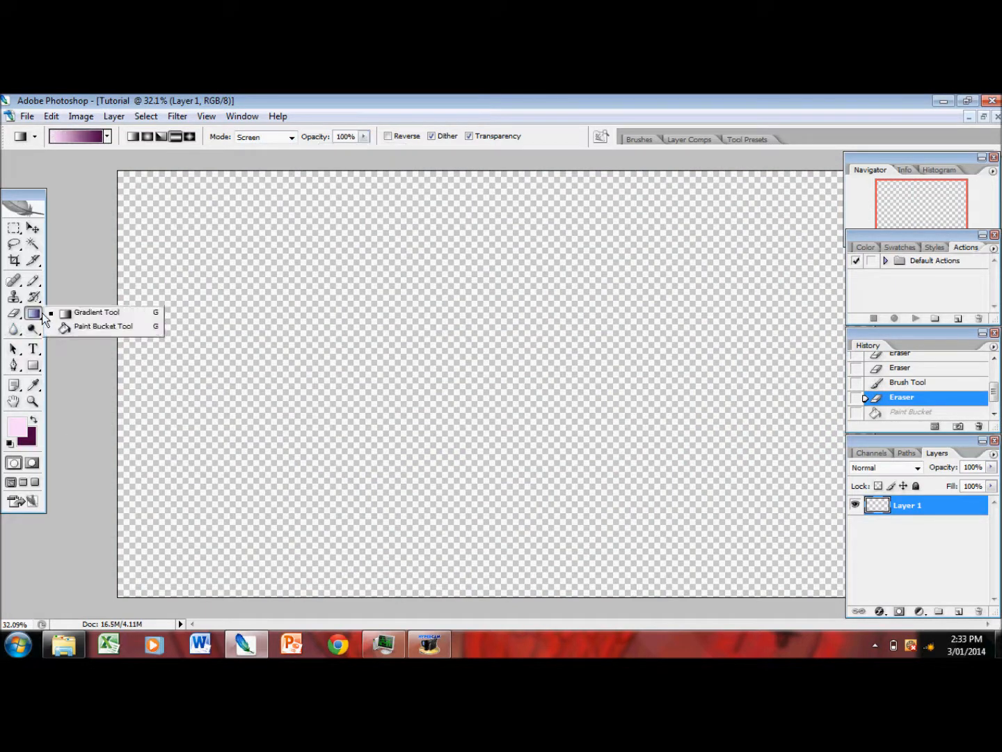
click(101, 326)
click(250, 281)
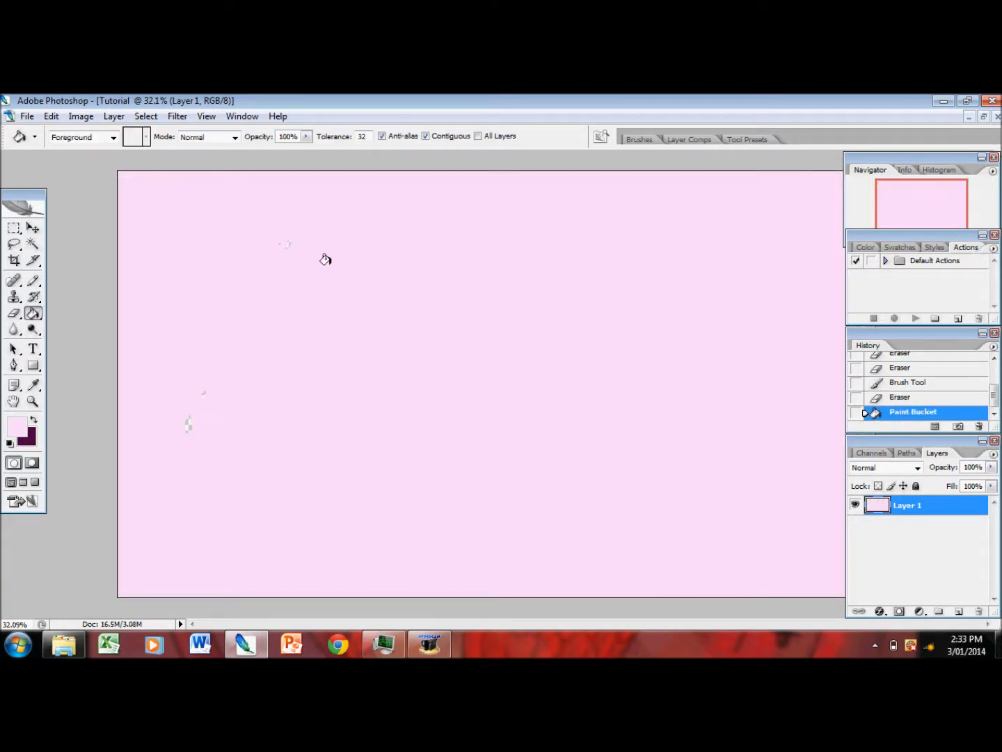
key(ctrl+z)
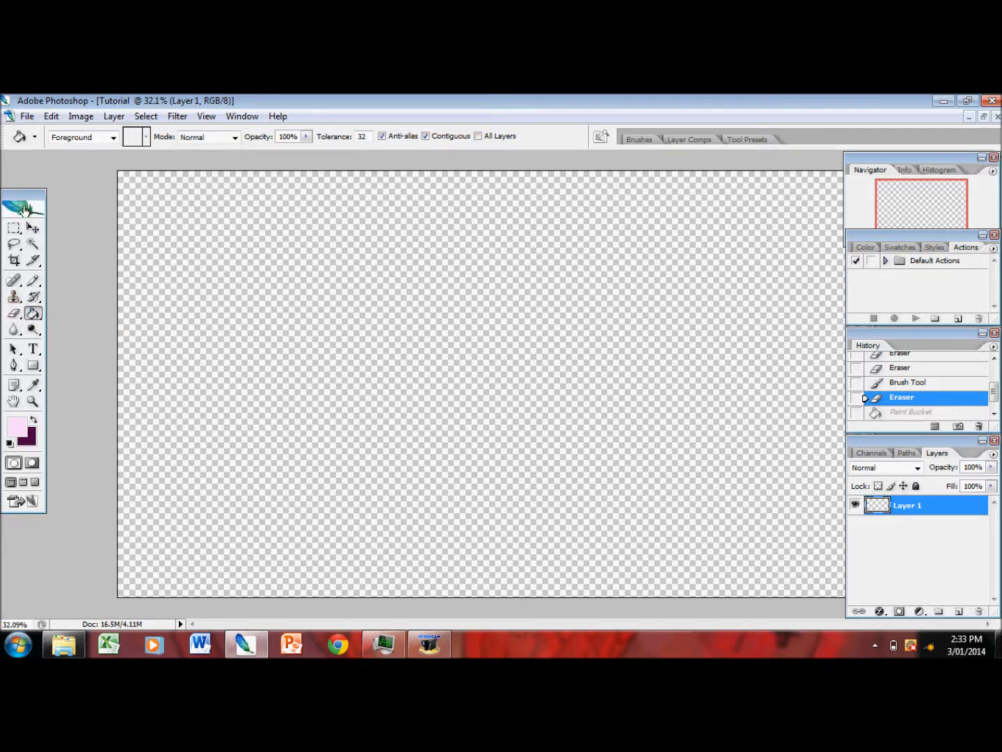
Draw a filled, roundish pale pink blob with the 135 px Pencil and try moving it to the right with the Move tool.
click(33, 281)
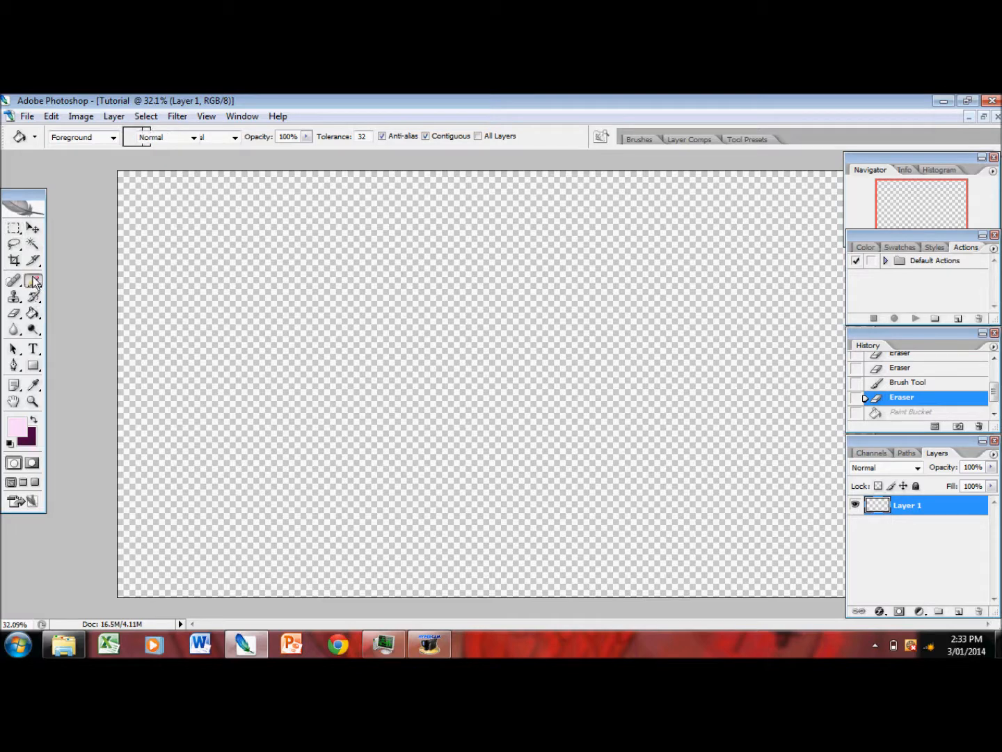
mouse_move(394, 265)
mouse_down()
mouse_move(372, 413)
mouse_move(472, 316)
mouse_move(382, 409)
mouse_move(353, 273)
mouse_move(370, 304)
mouse_move(467, 329)
mouse_move(440, 365)
mouse_up()
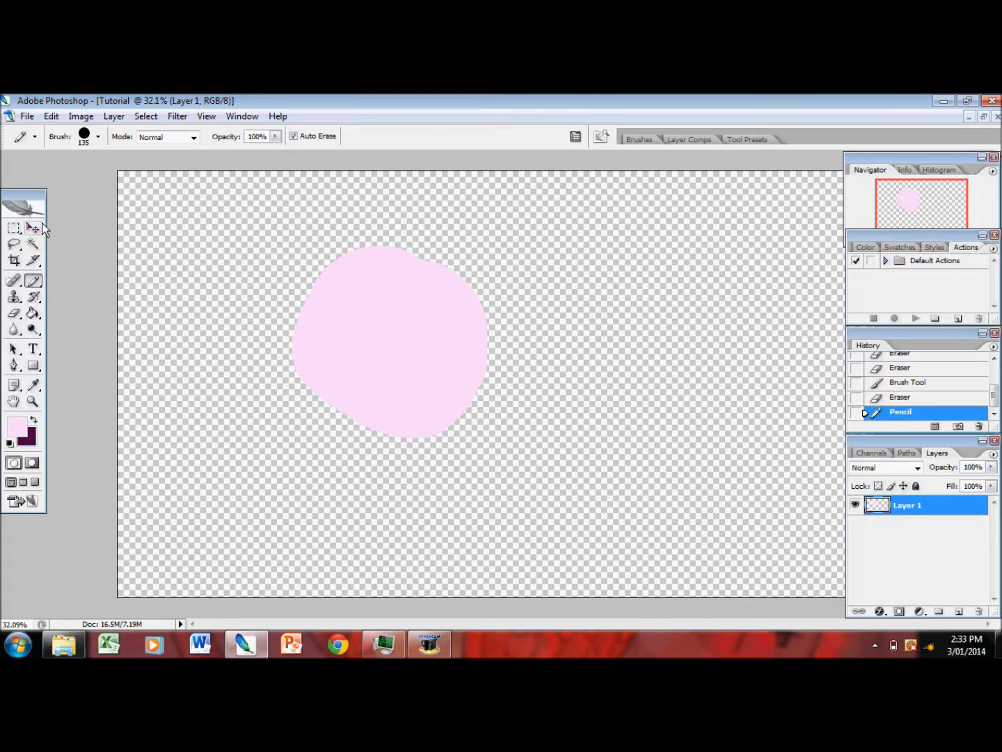
click(33, 228)
drag(432, 368, 467, 401)
drag(410, 418, 662, 408)
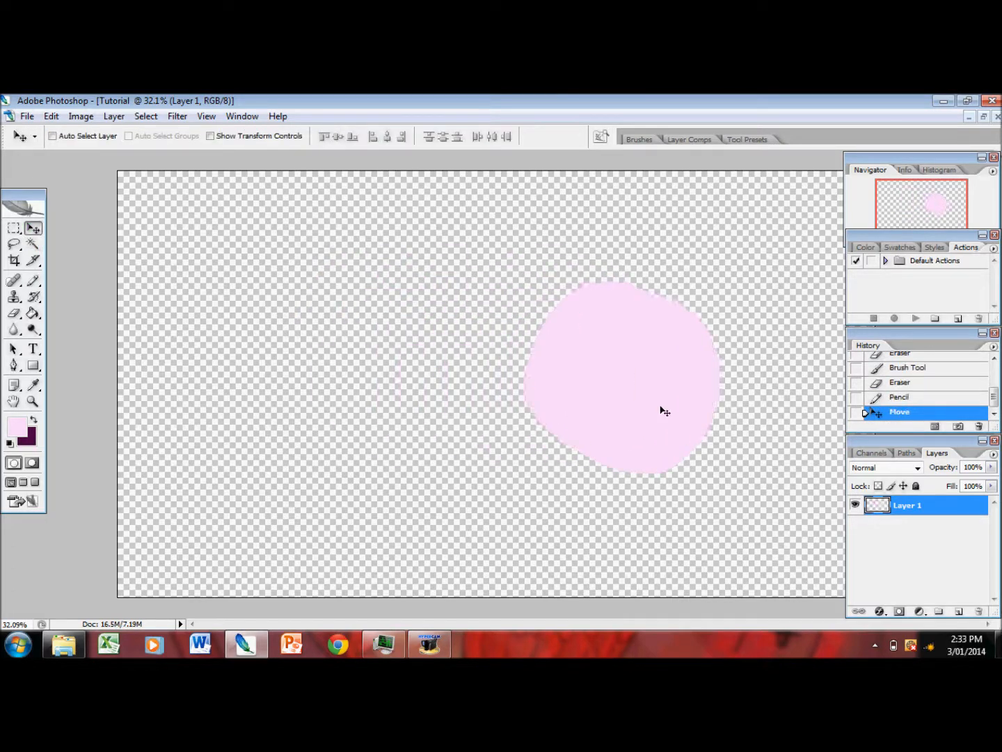
key(ctrl+z)
click(906, 399)
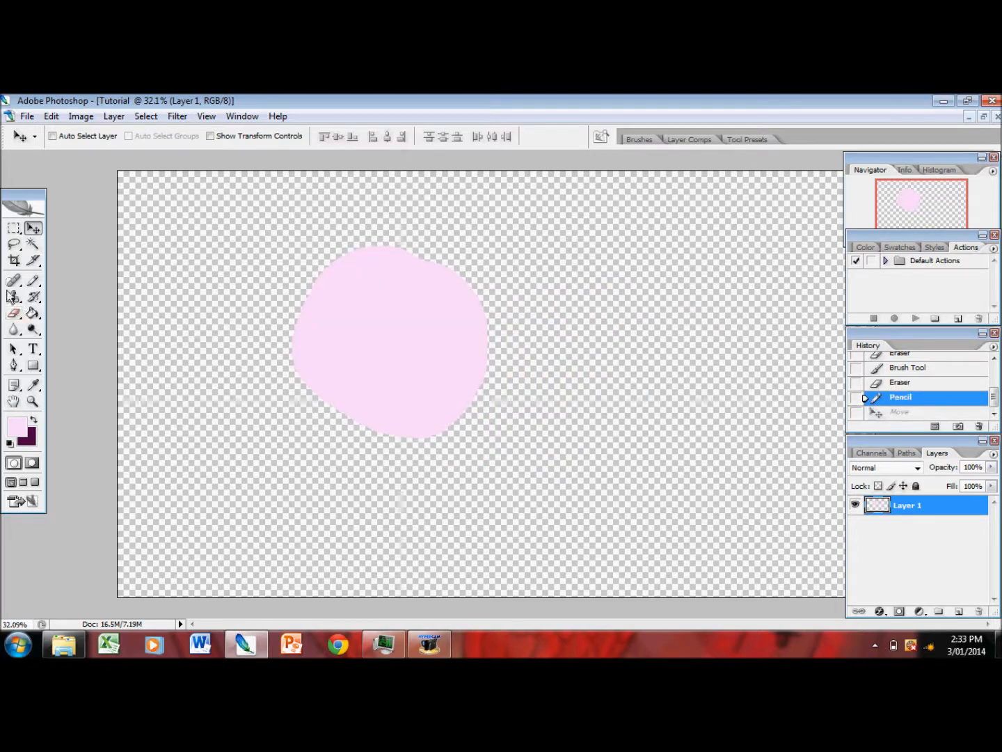
Select a wide rectangle inside the pink blob with the Rectangular Marquee and try moving that piece above the blob.
click(14, 227)
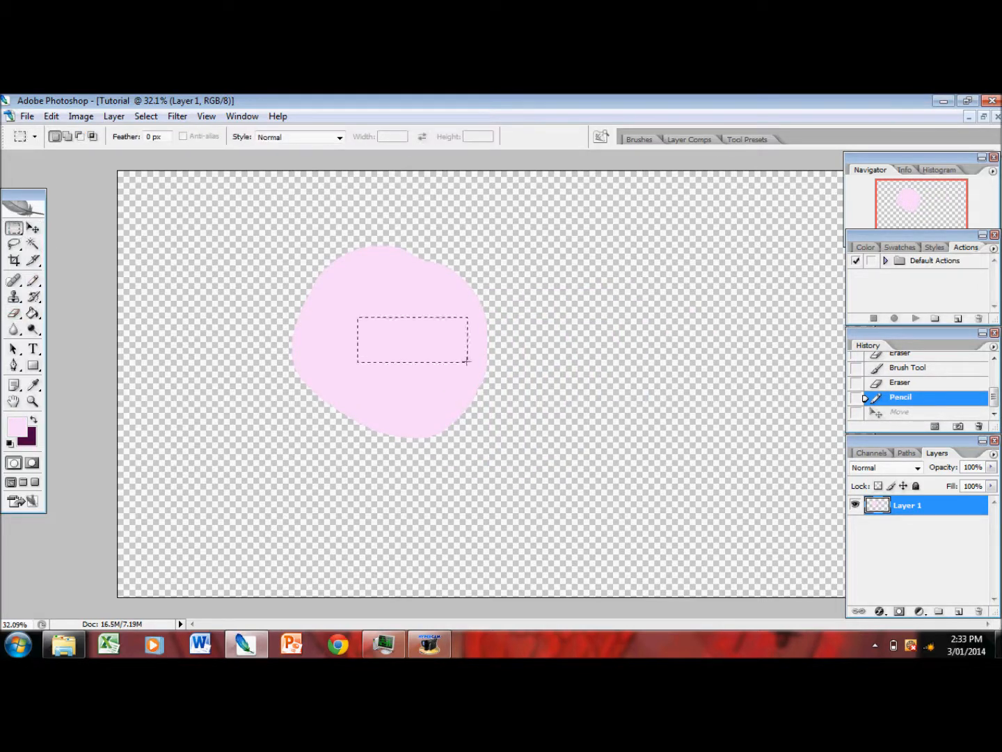
drag(467, 361, 467, 361)
right_click(19, 235)
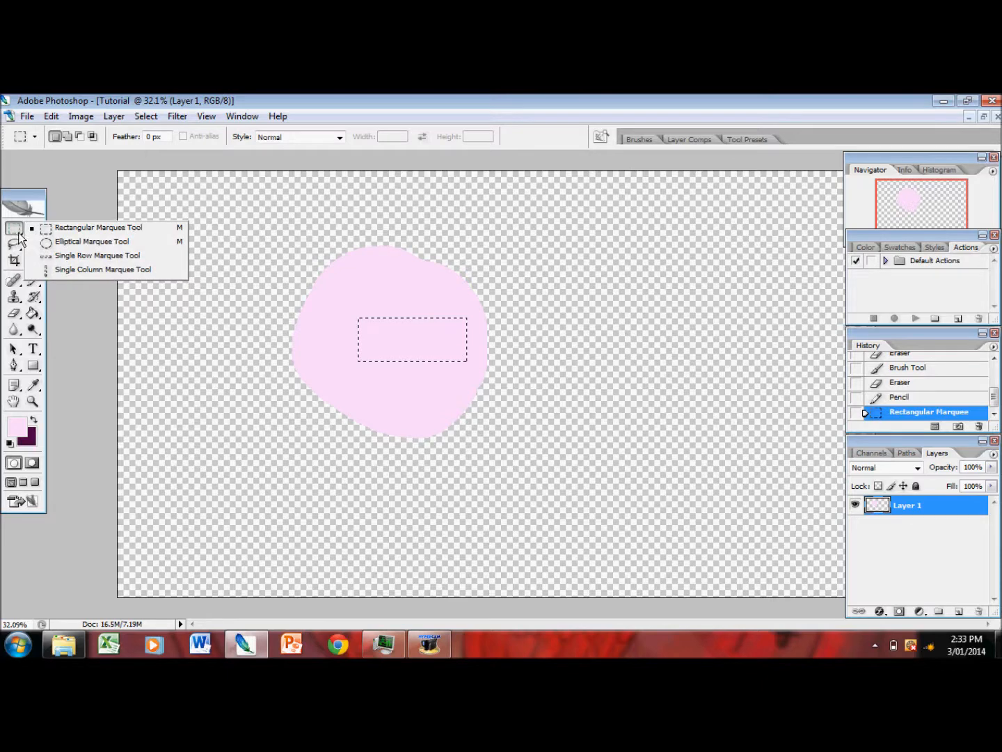
click(29, 229)
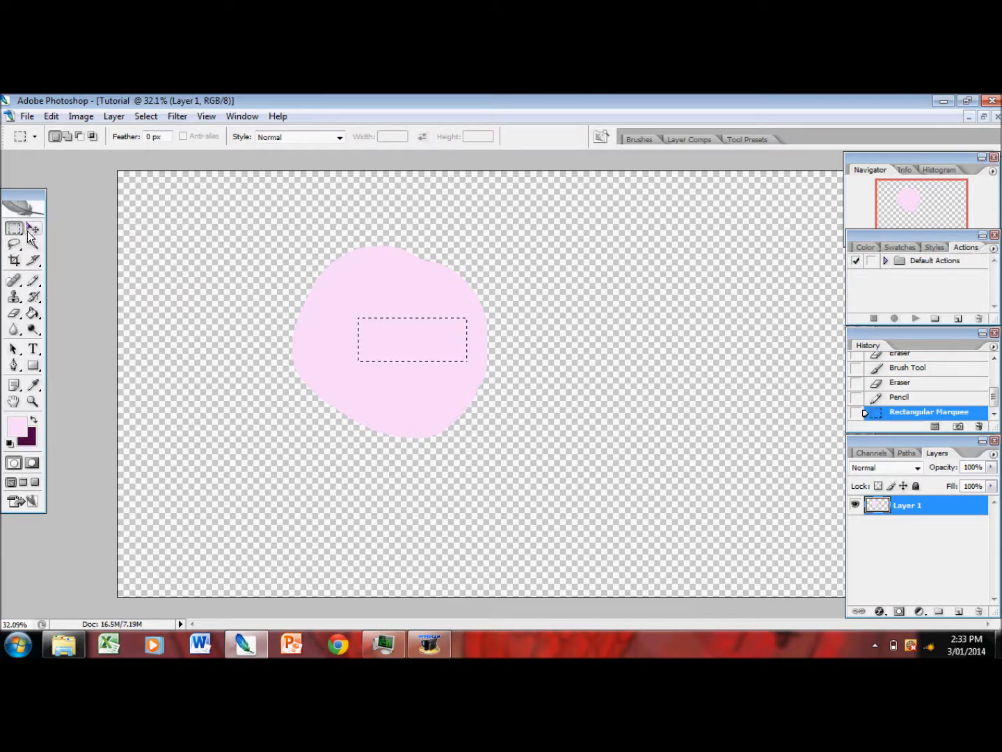
click(31, 230)
drag(394, 340, 430, 200)
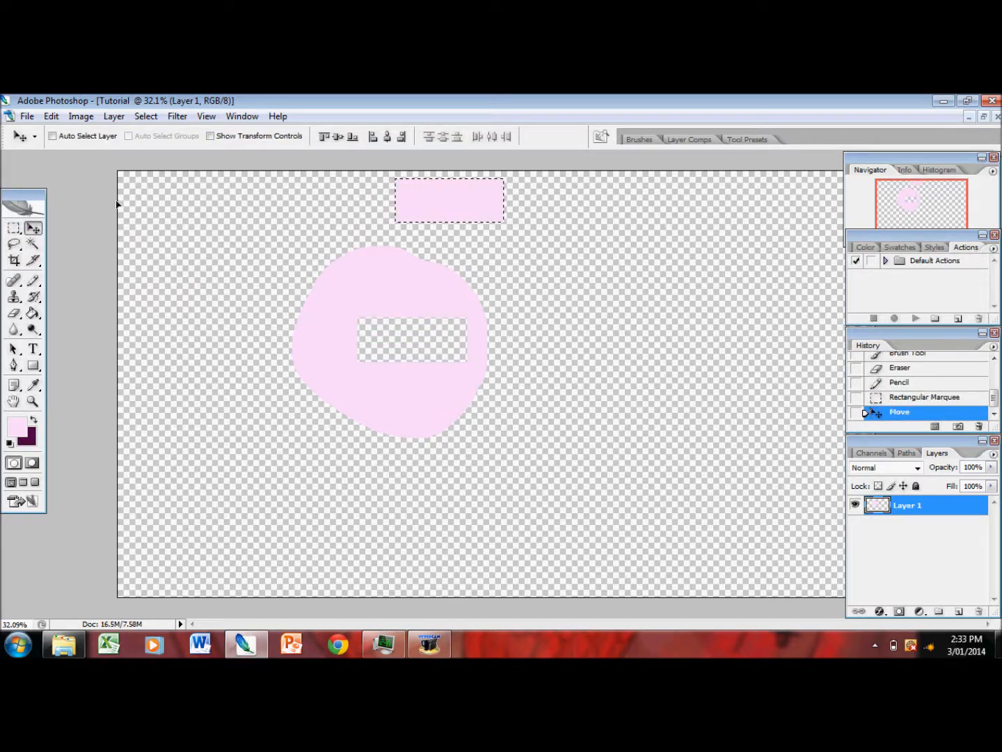
key(ctrl+z)
Free-transform the selected rectangle to 208.6% width, 222.6% height and 83.6° rotation beside the blob, apply it and deselect.
click(17, 229)
right_click(437, 345)
click(483, 494)
drag(471, 317, 580, 469)
key(v)
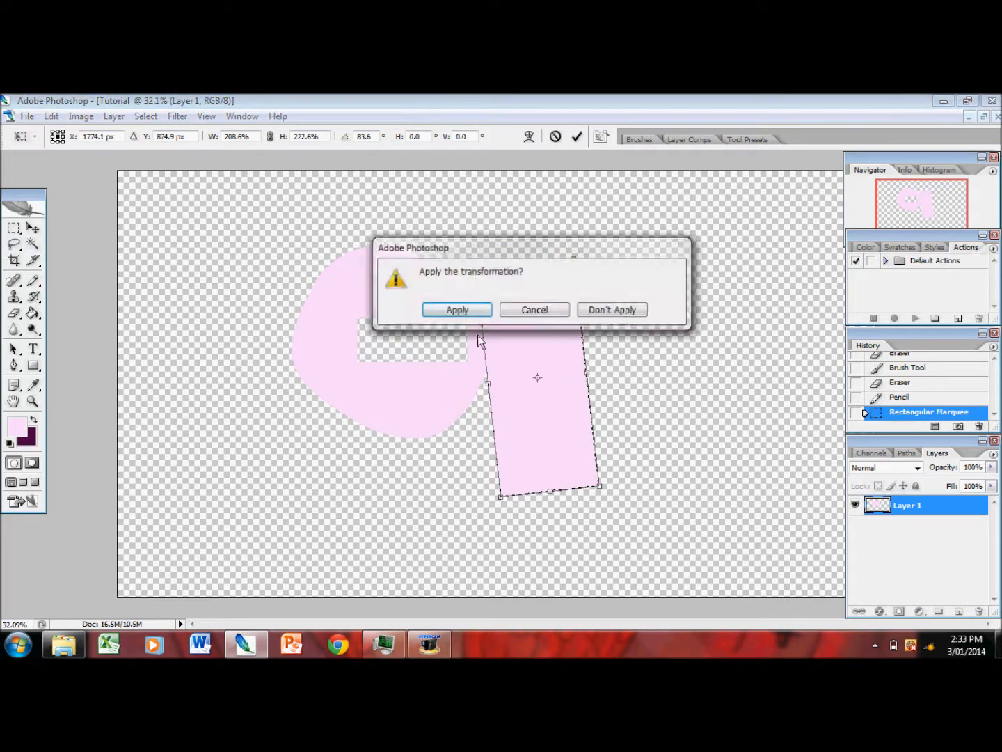
click(477, 309)
click(614, 356)
Examine the transformed rectangle's edge at 1600% magnification and return to the full canvas view.
click(33, 401)
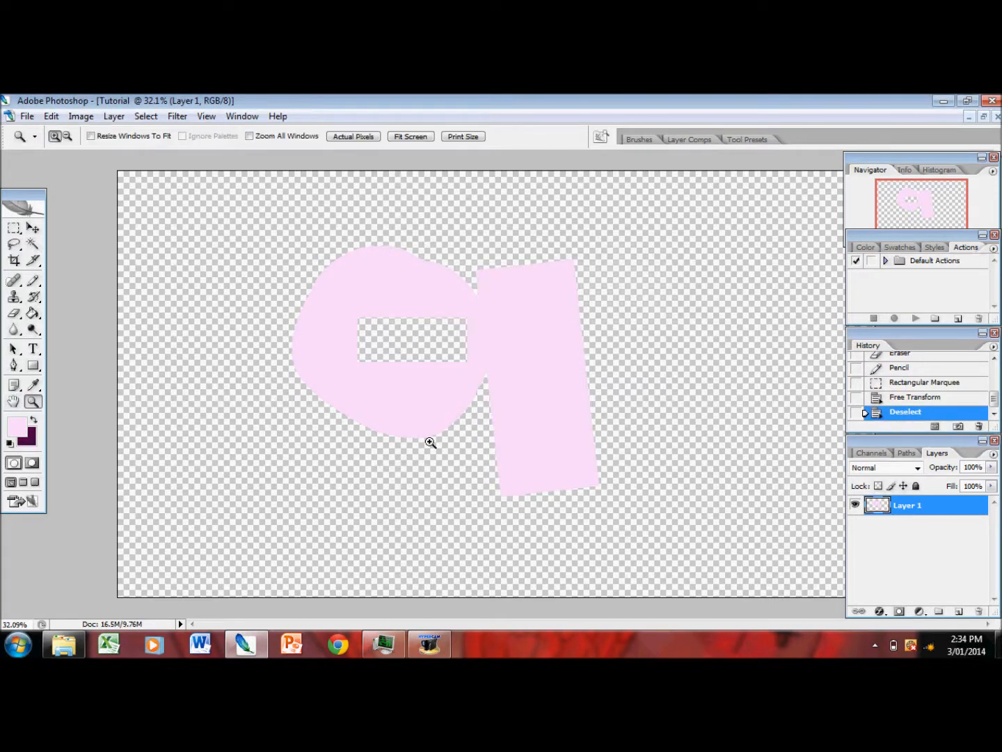
drag(431, 441, 623, 475)
drag(319, 440, 404, 463)
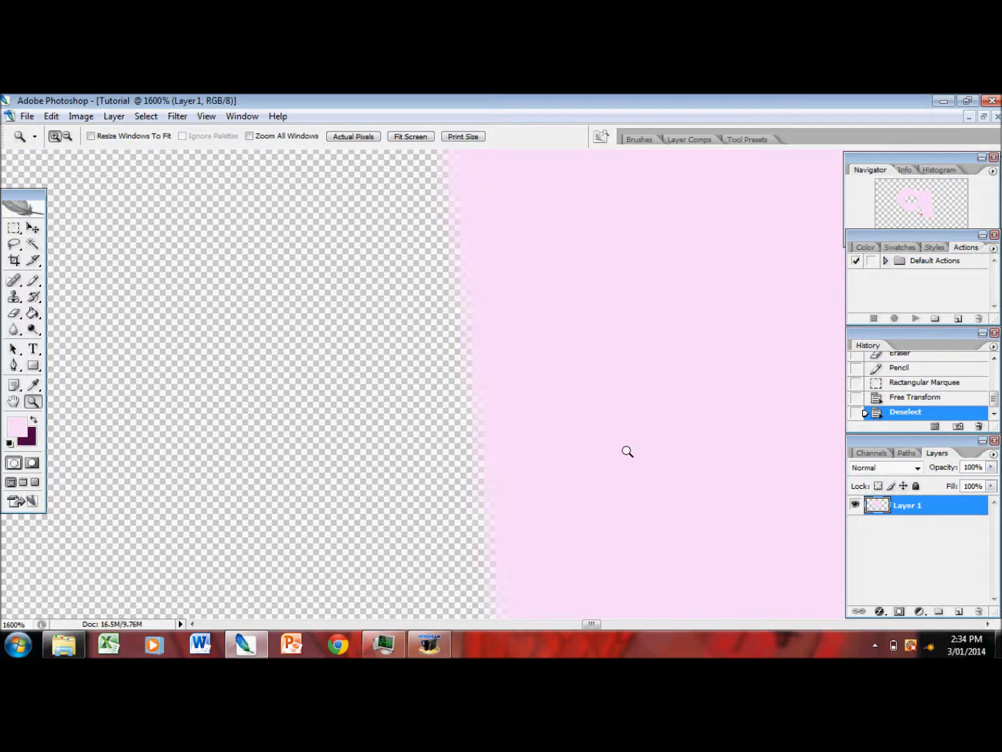
key(ctrl+0)
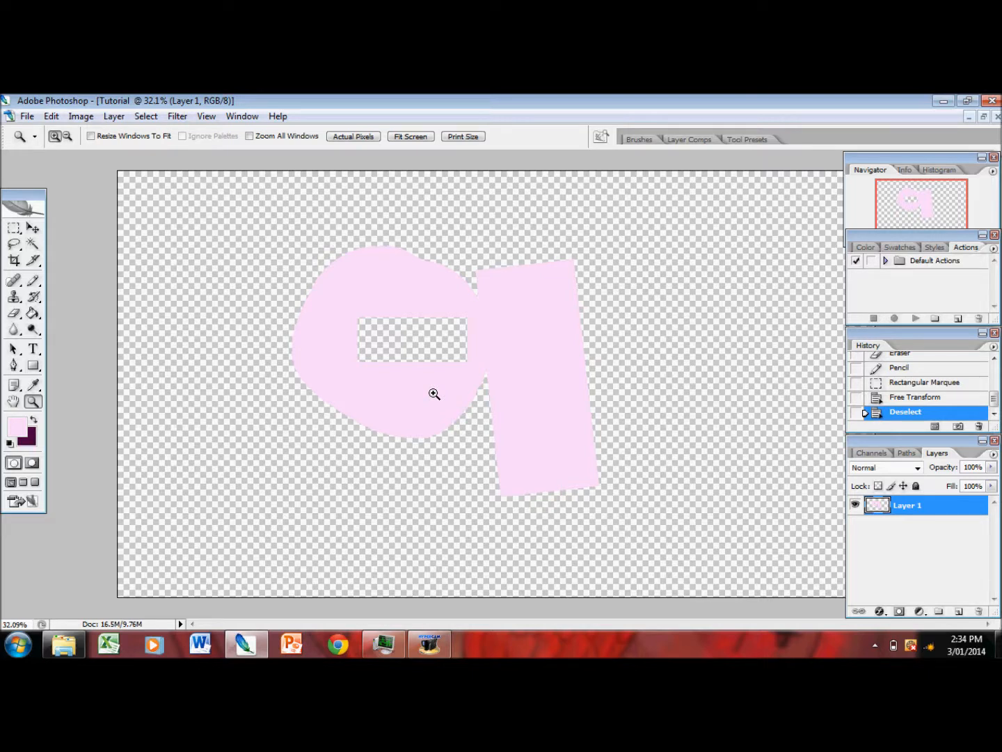
Step back through the history to the last Eraser state, removing the pink blob and its transformed piece.
click(913, 396)
click(911, 369)
scroll(943, 401, up, 2)
click(921, 397)
click(914, 407)
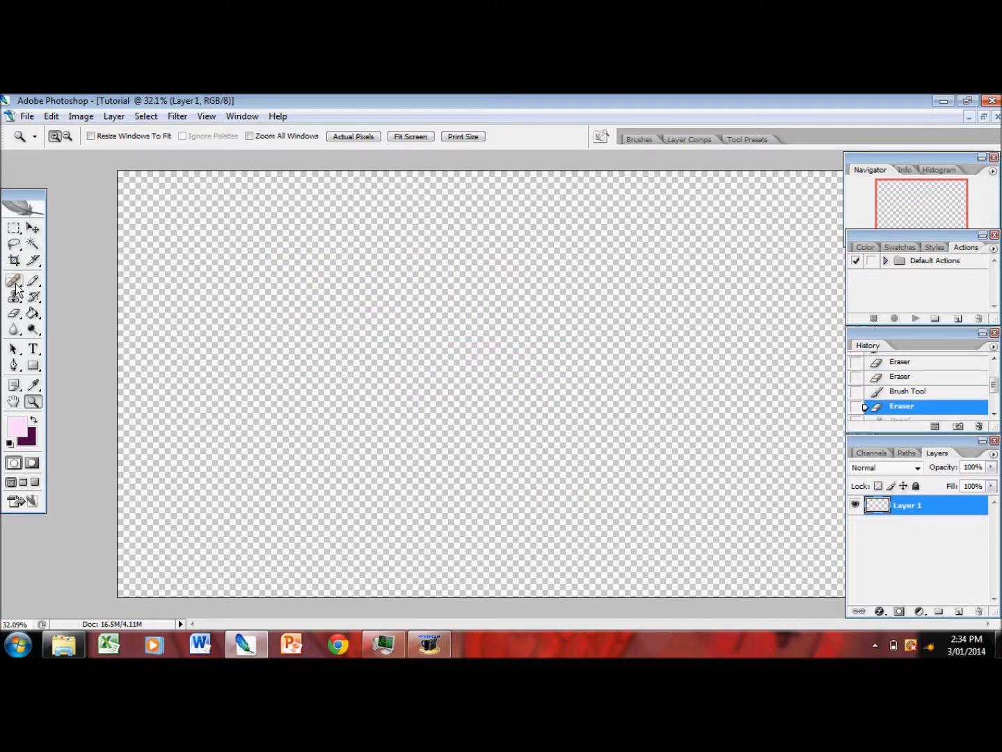
Draw a curved, C-shaped pale pink stroke on the left part of the canvas with the 135 px Pencil.
click(32, 228)
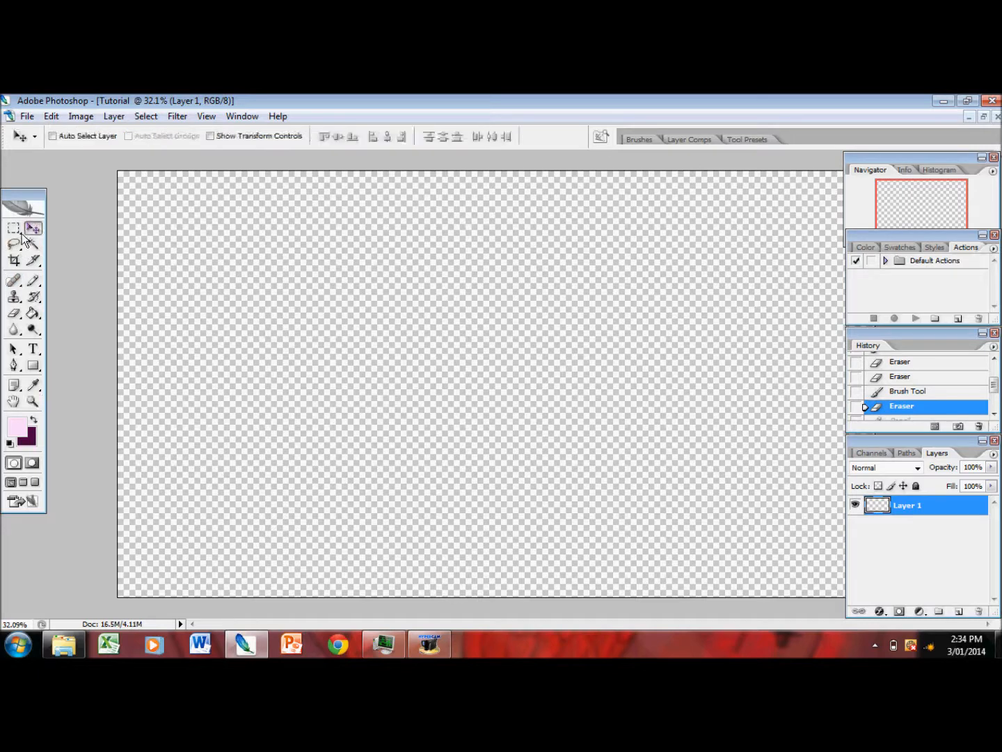
click(17, 231)
click(15, 244)
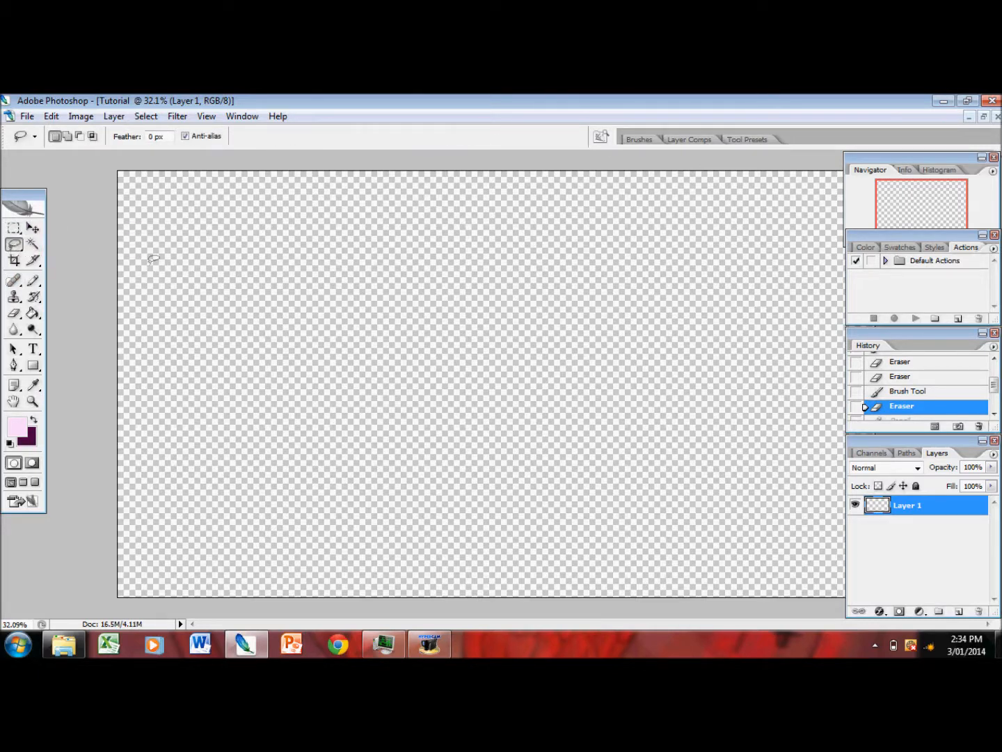
click(33, 280)
mouse_move(308, 292)
mouse_down()
mouse_move(291, 297)
mouse_move(282, 477)
mouse_up()
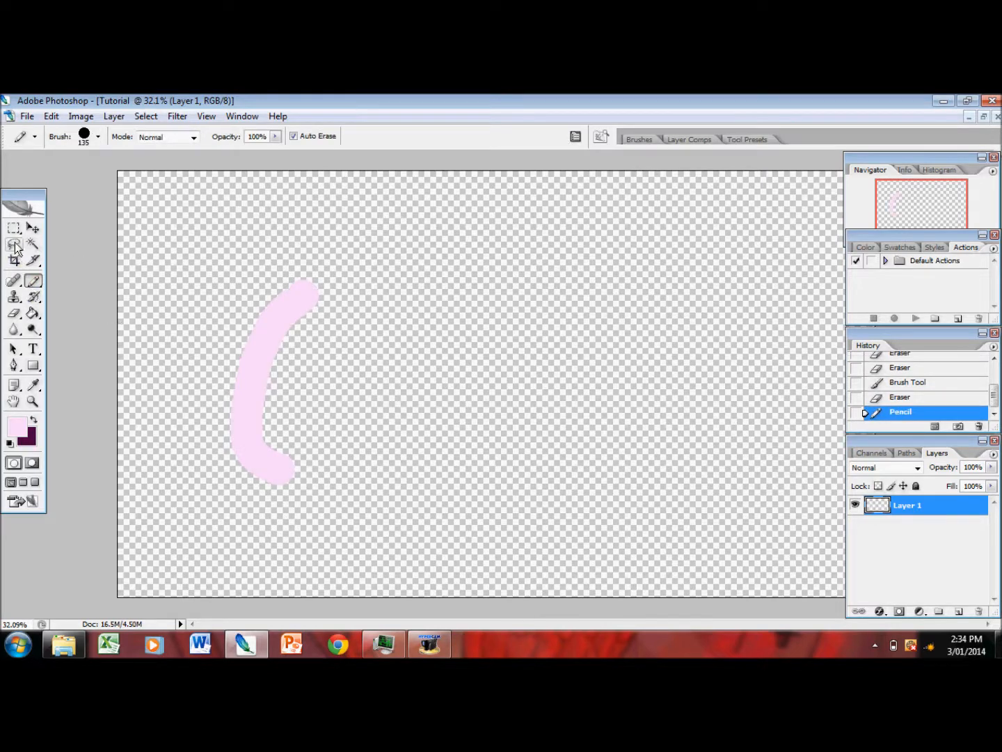
Select the middle portion of the curved pink stroke with an irregular freehand Lasso outline.
click(15, 244)
mouse_move(360, 373)
mouse_down()
mouse_move(269, 353)
mouse_move(142, 400)
mouse_move(242, 497)
mouse_move(422, 481)
mouse_move(353, 407)
mouse_up()
click(215, 242)
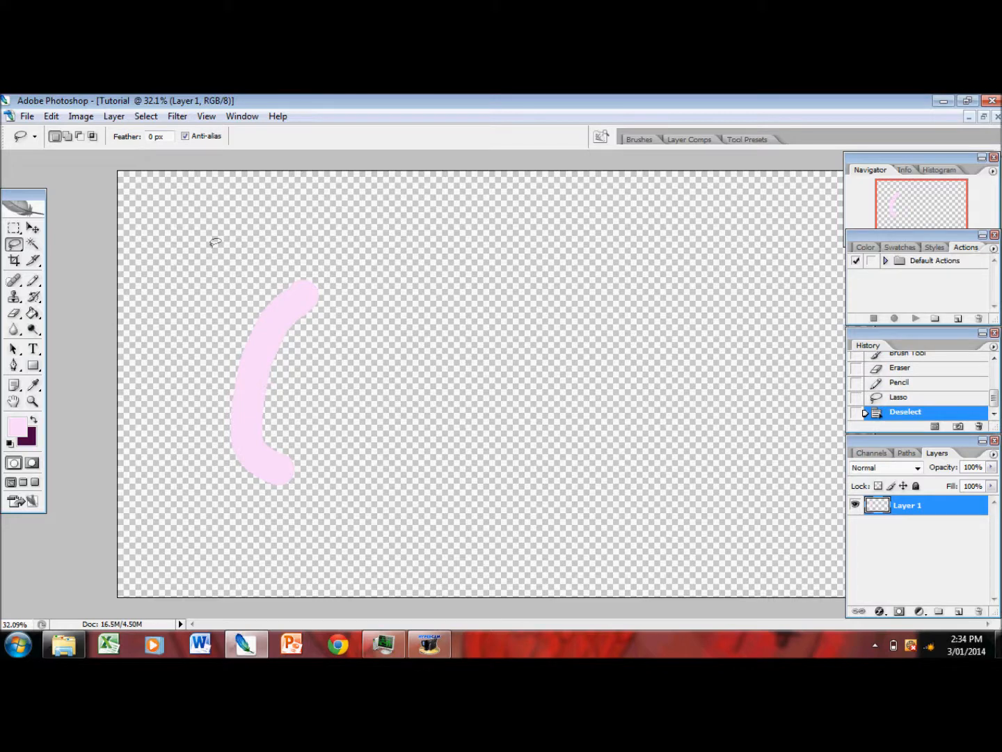
mouse_move(365, 359)
mouse_down()
mouse_move(212, 268)
mouse_move(304, 458)
mouse_move(372, 364)
mouse_up()
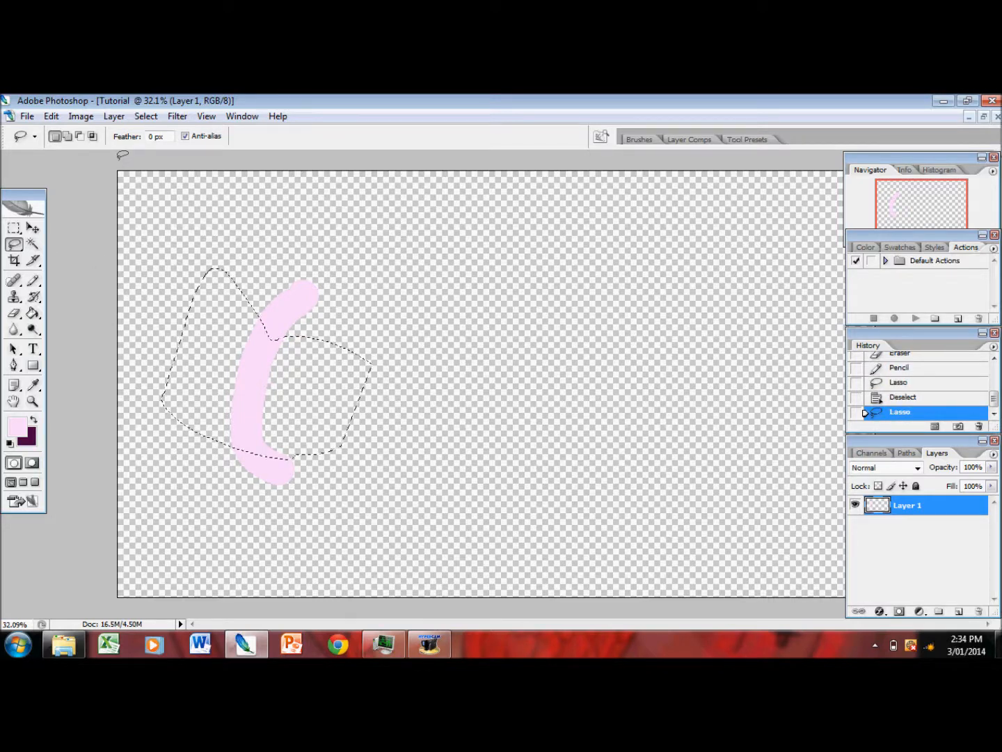
Try cutting the lassoed portion of the pink stroke twice, undoing each cut.
key(ctrl+x)
click(898, 397)
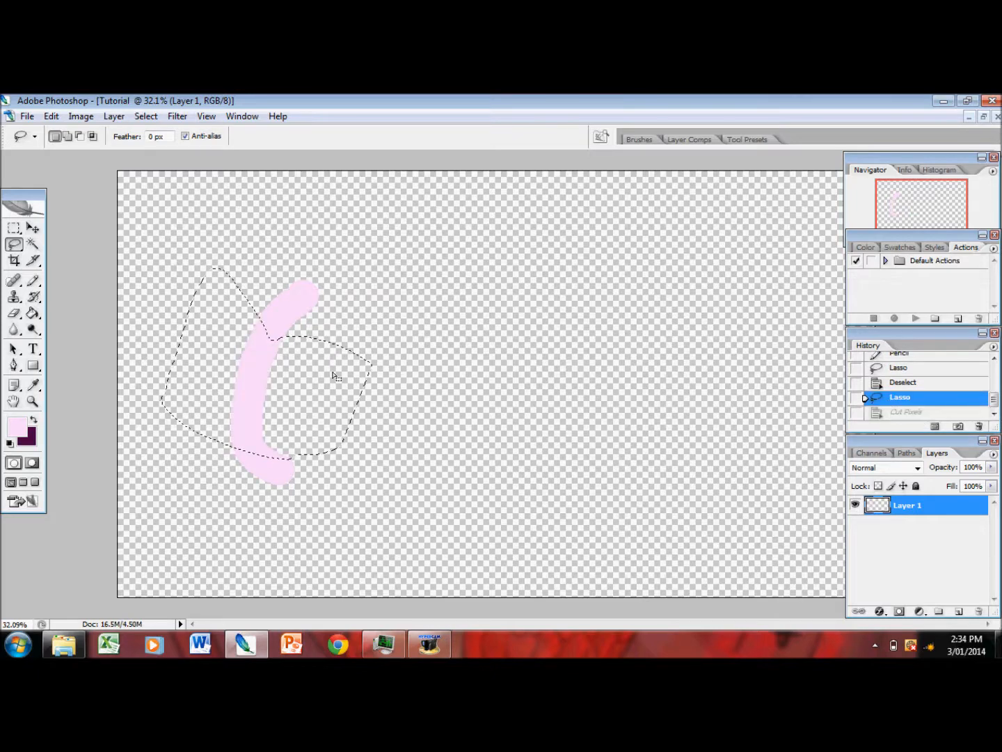
click(52, 117)
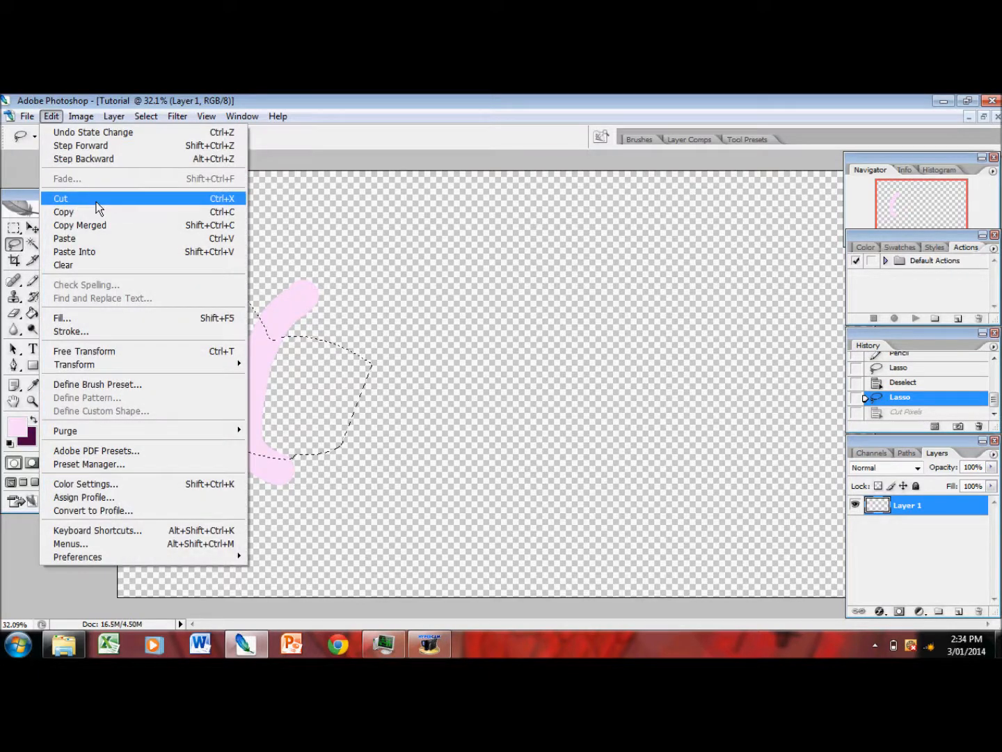
click(60, 197)
key(ctrl+z)
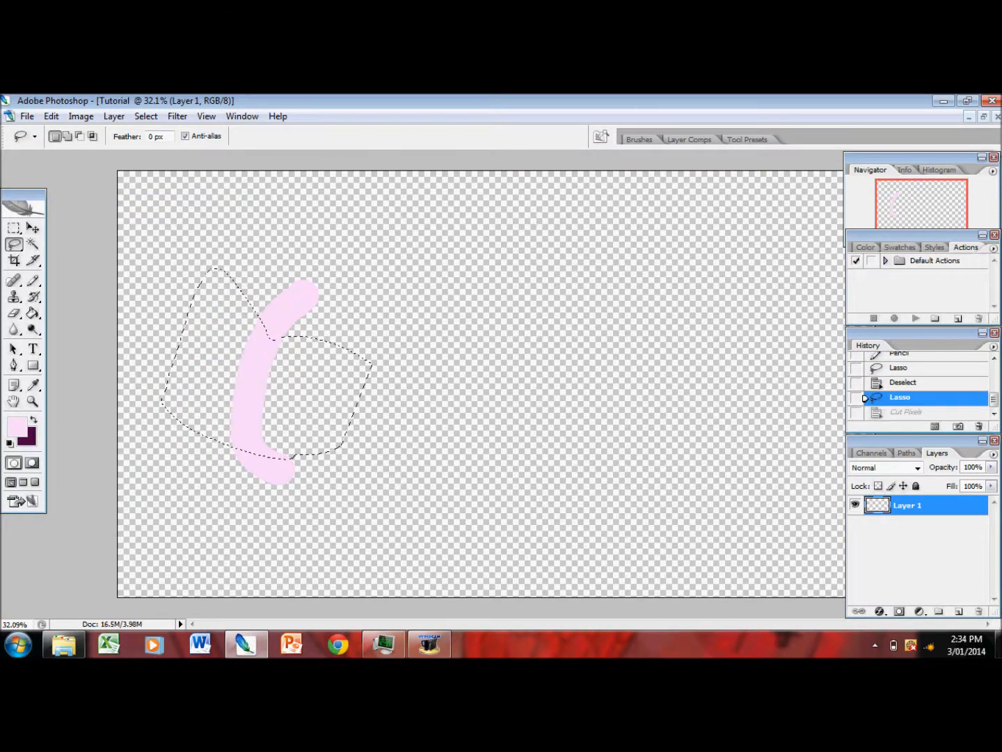
Try Layer Via Copy on the lassoed stroke portion, toggling both layers' visibility before reverting to the Lasso state.
right_click(308, 380)
click(362, 220)
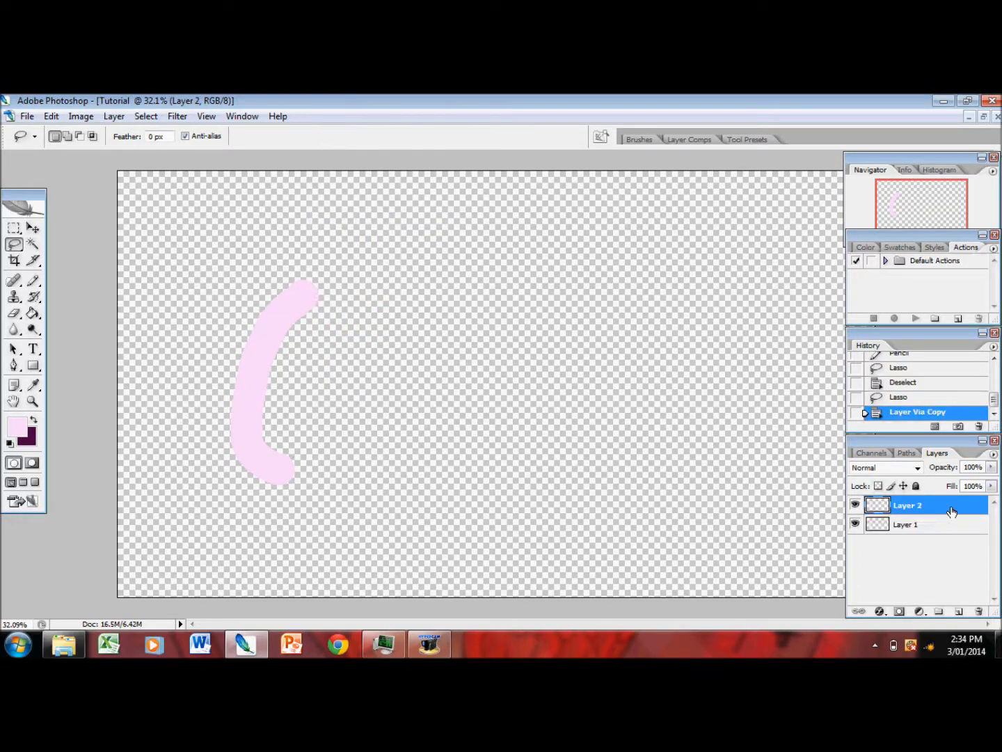
click(855, 524)
click(855, 524)
click(856, 505)
click(901, 397)
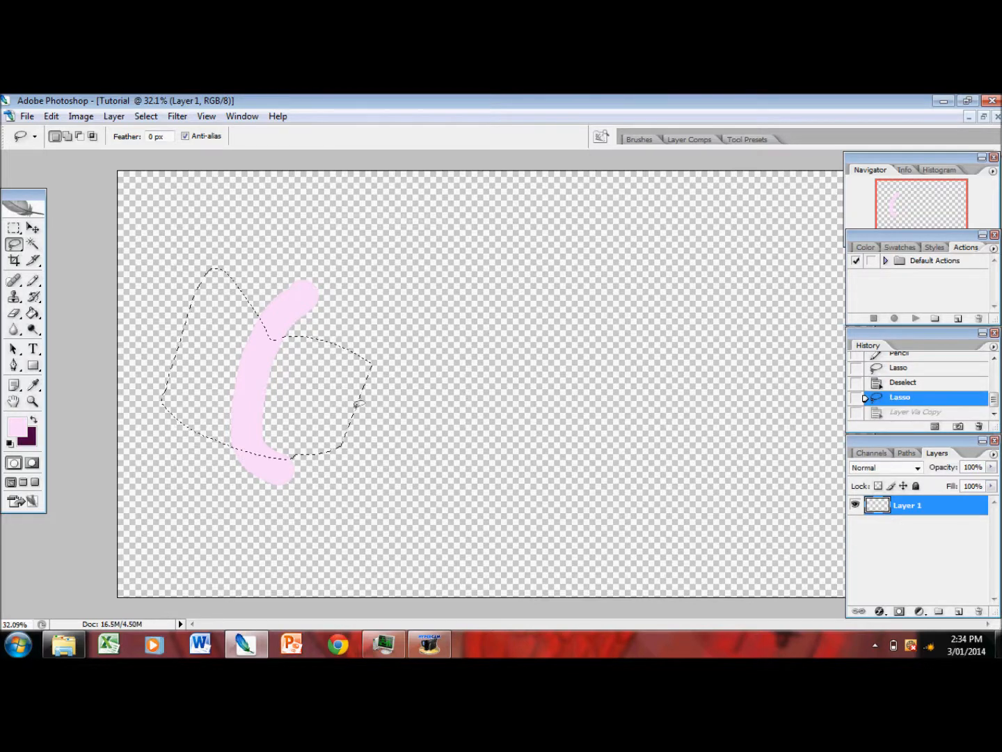
Try Layer via Cut on the lassoed stroke portion, toggling both layers' visibility before reverting to the Deselect history state.
right_click(429, 391)
click(363, 248)
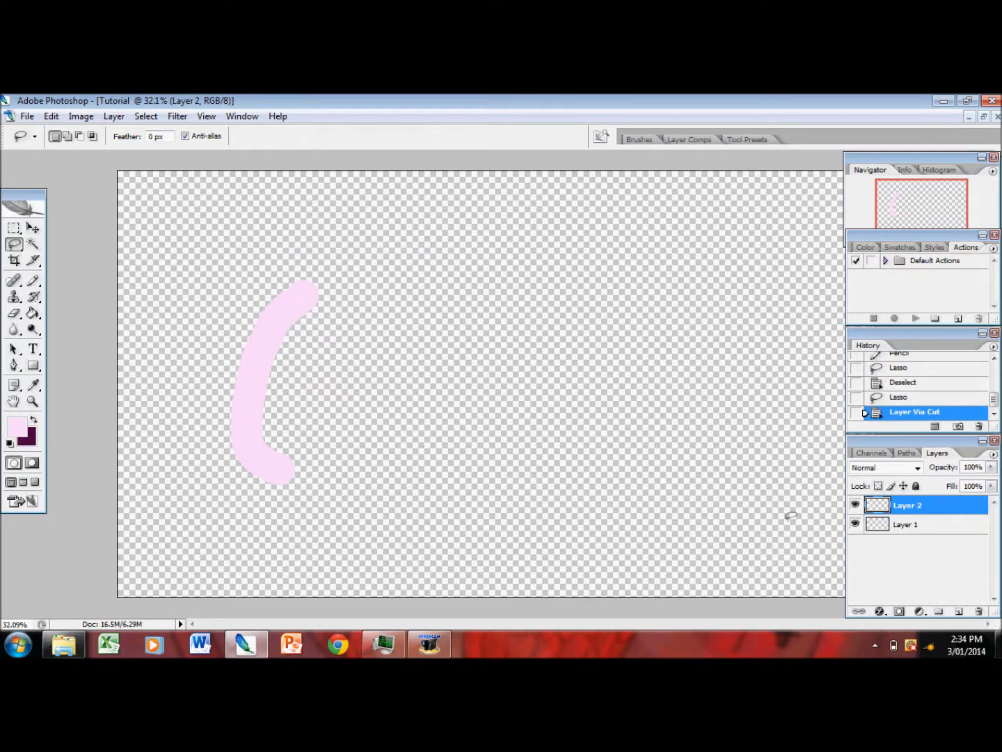
click(909, 530)
click(856, 525)
click(902, 511)
click(857, 506)
click(856, 524)
click(905, 525)
click(857, 506)
click(902, 382)
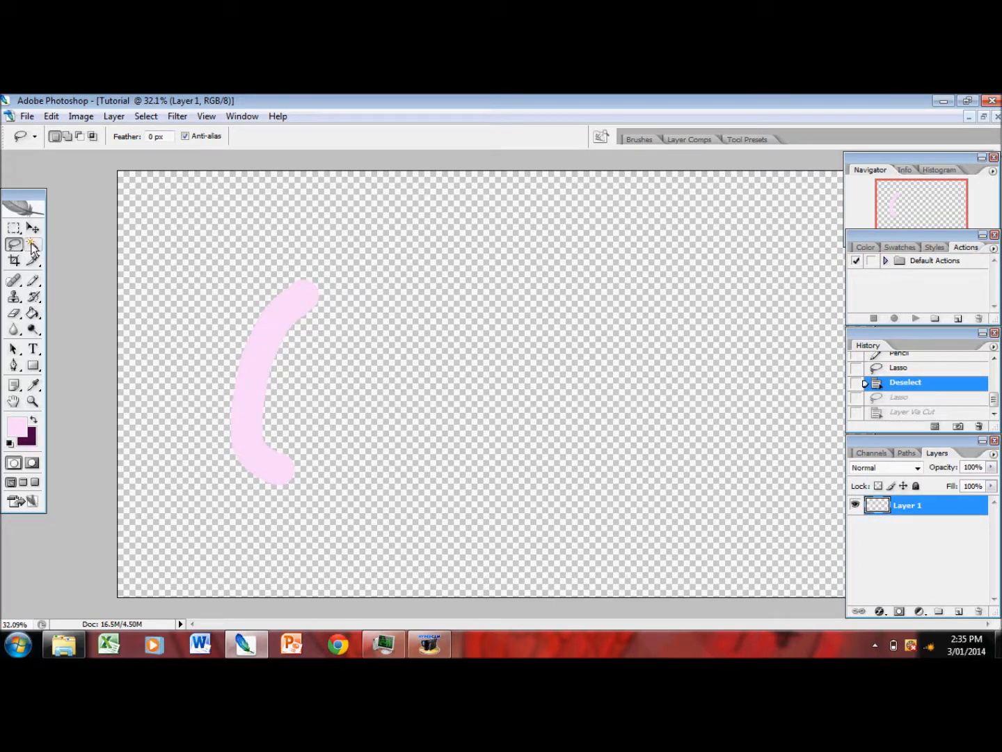
Swap foreground and background colours, paint a dark purple blob over the pink stroke with the 135 px Pencil, and undo the extra pink stroke.
click(32, 244)
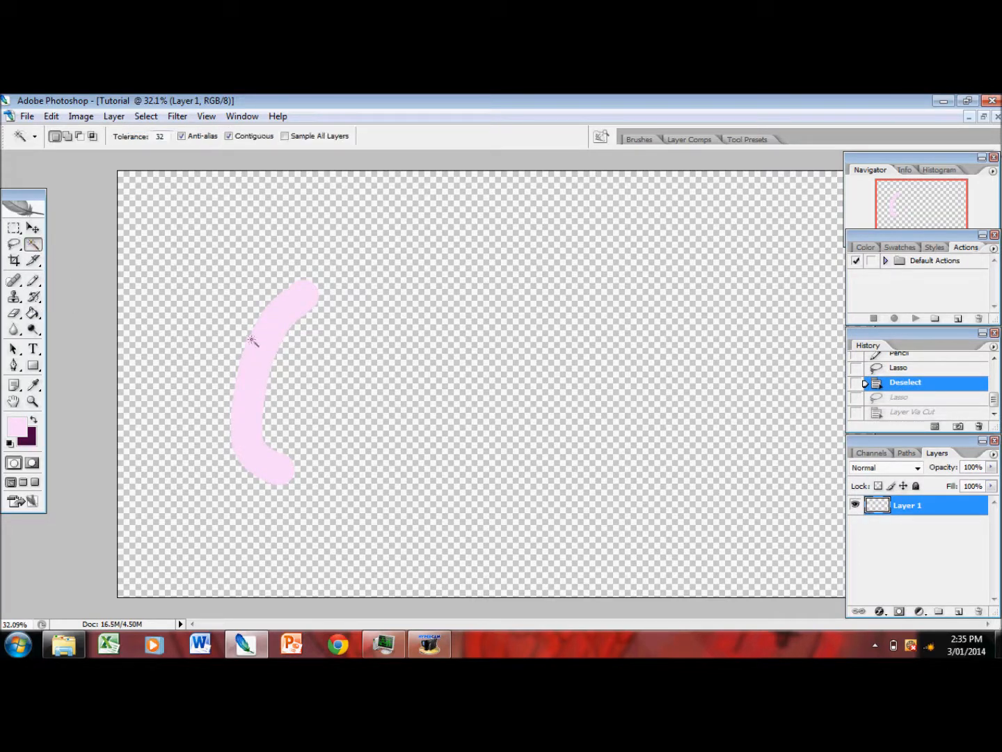
click(34, 419)
click(33, 279)
mouse_move(279, 404)
mouse_down()
mouse_move(313, 354)
mouse_move(272, 376)
mouse_move(302, 385)
mouse_move(273, 430)
mouse_move(291, 433)
mouse_move(286, 410)
mouse_up()
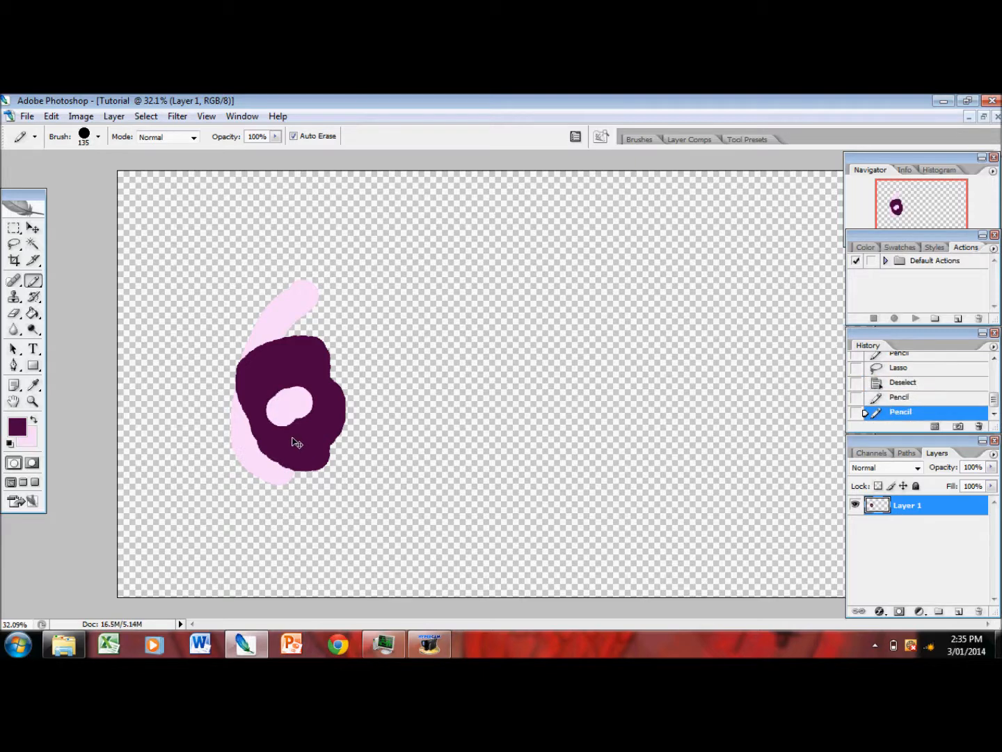
key(ctrl+z)
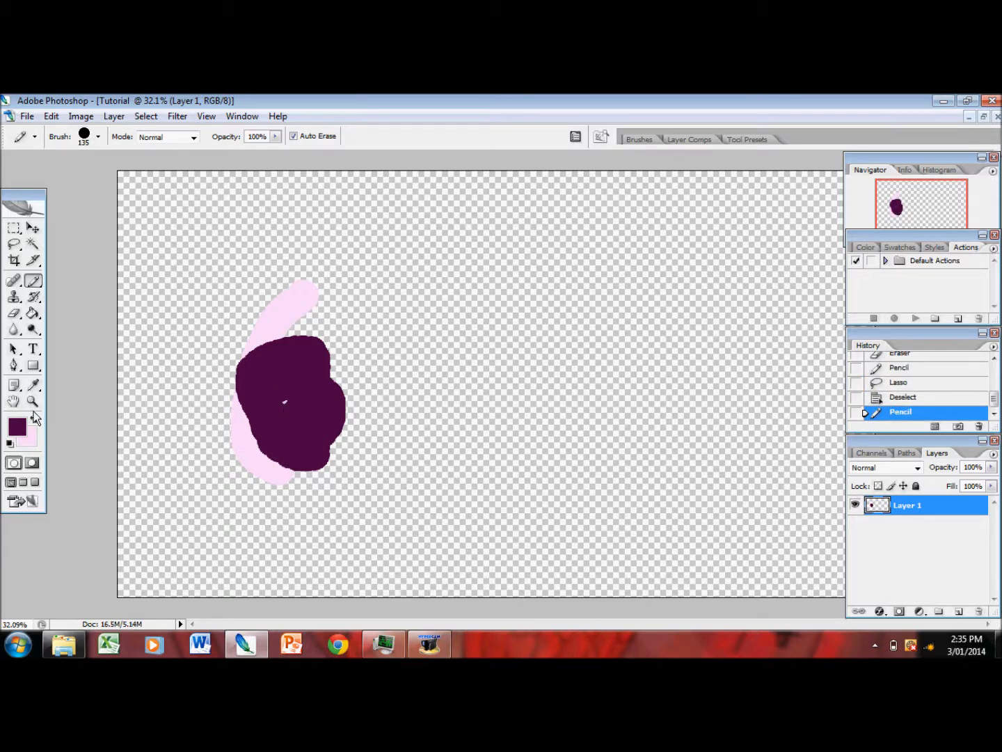
Stamp a single round pale pink dot in the middle of the dark purple blob with the Pencil.
click(32, 385)
click(33, 281)
click(283, 410)
Try tracing the left edge of the dark purple blob freehand with the Lasso, and drop the selection.
click(34, 401)
drag(153, 331, 529, 547)
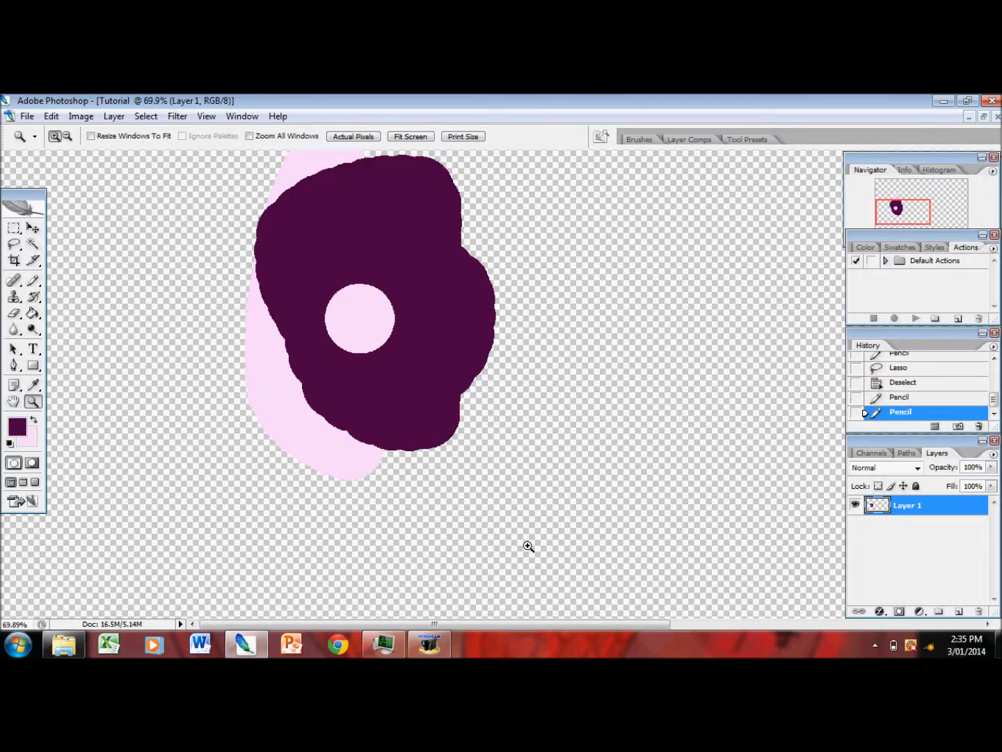
click(18, 243)
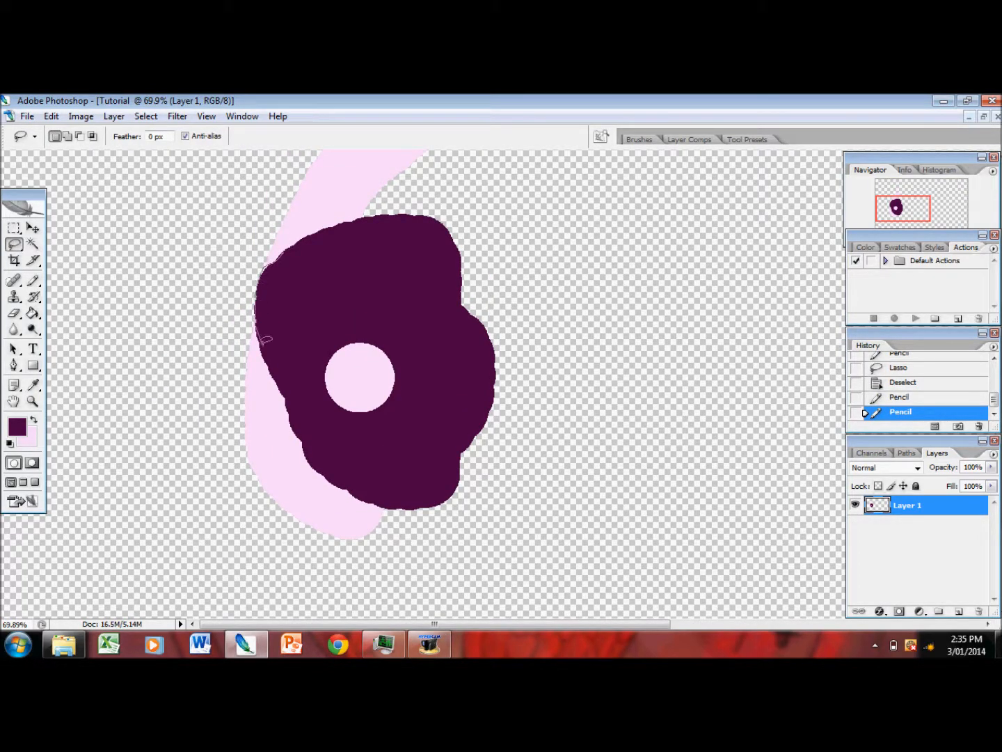
drag(288, 411, 297, 430)
click(336, 412)
Select the dark purple area with the Magic Wand at tolerance 32 and move it to a new layer using Layer via Cut.
click(34, 243)
click(300, 291)
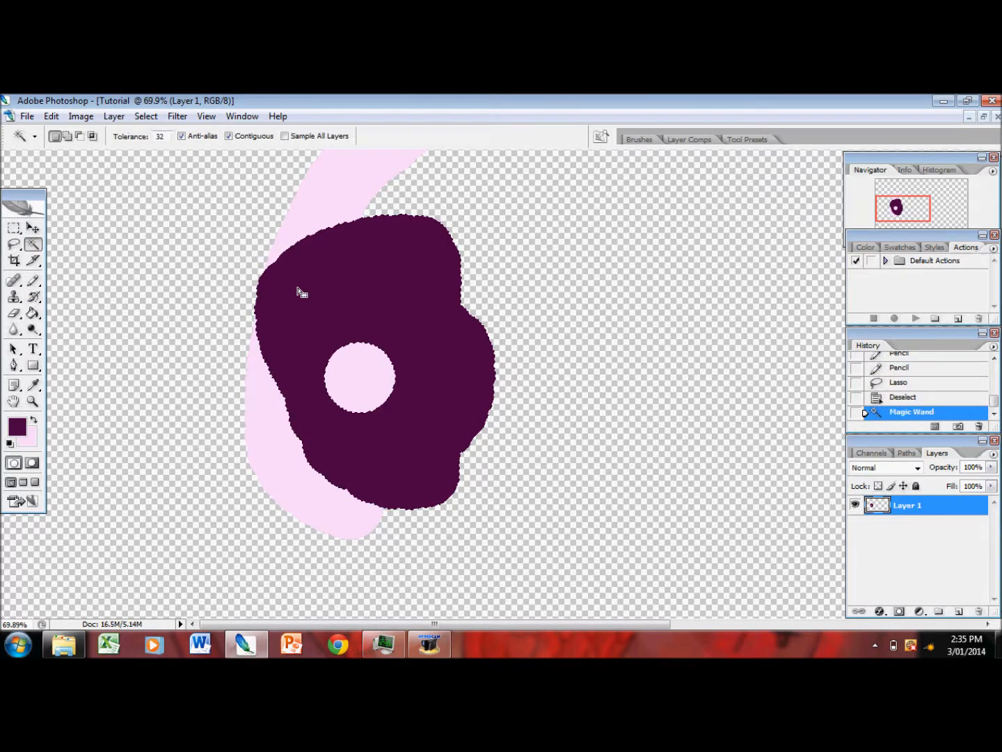
right_click(331, 291)
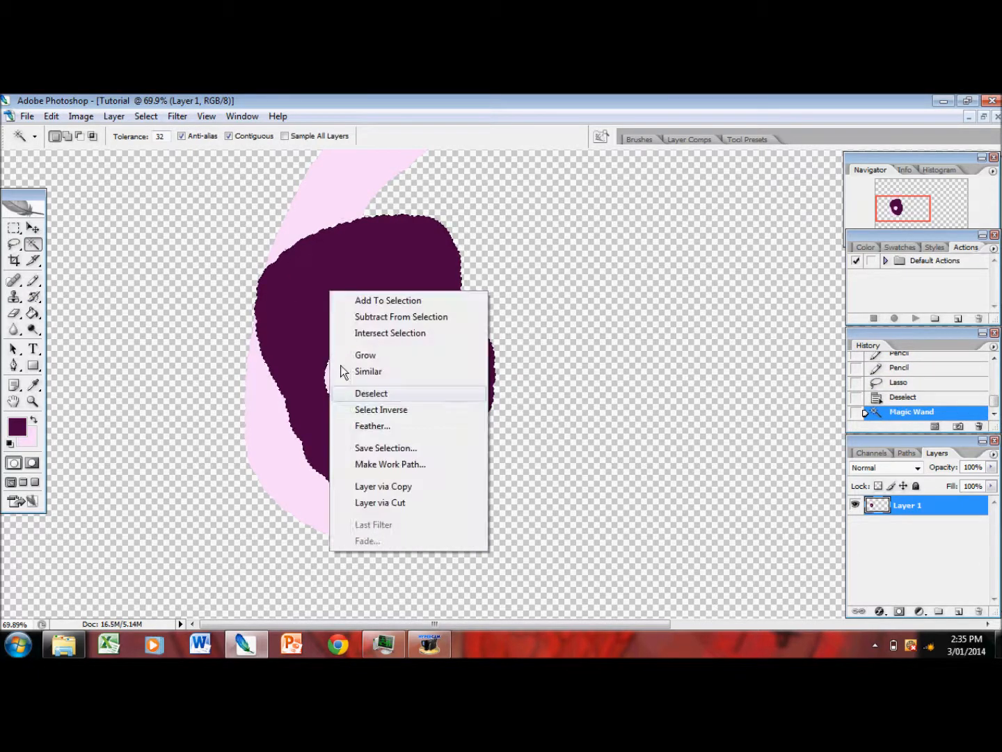
click(382, 501)
Toggle the visibility of Layer 2 and Layer 1 to inspect the separated purple and pink parts.
click(856, 504)
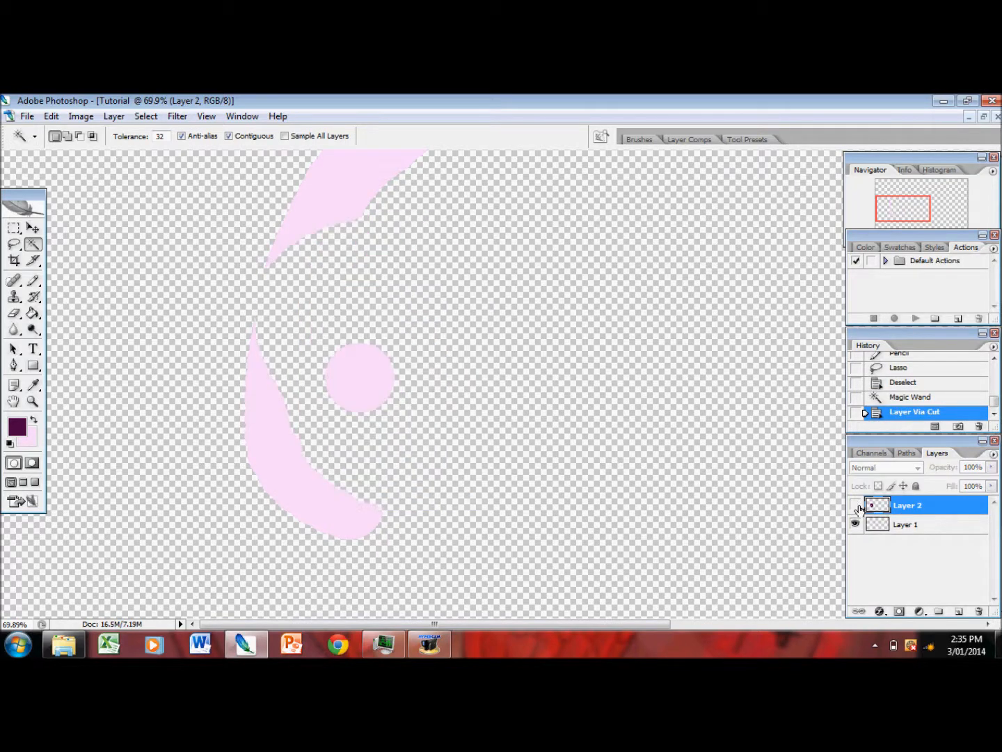
click(857, 509)
click(857, 509)
click(857, 525)
click(856, 505)
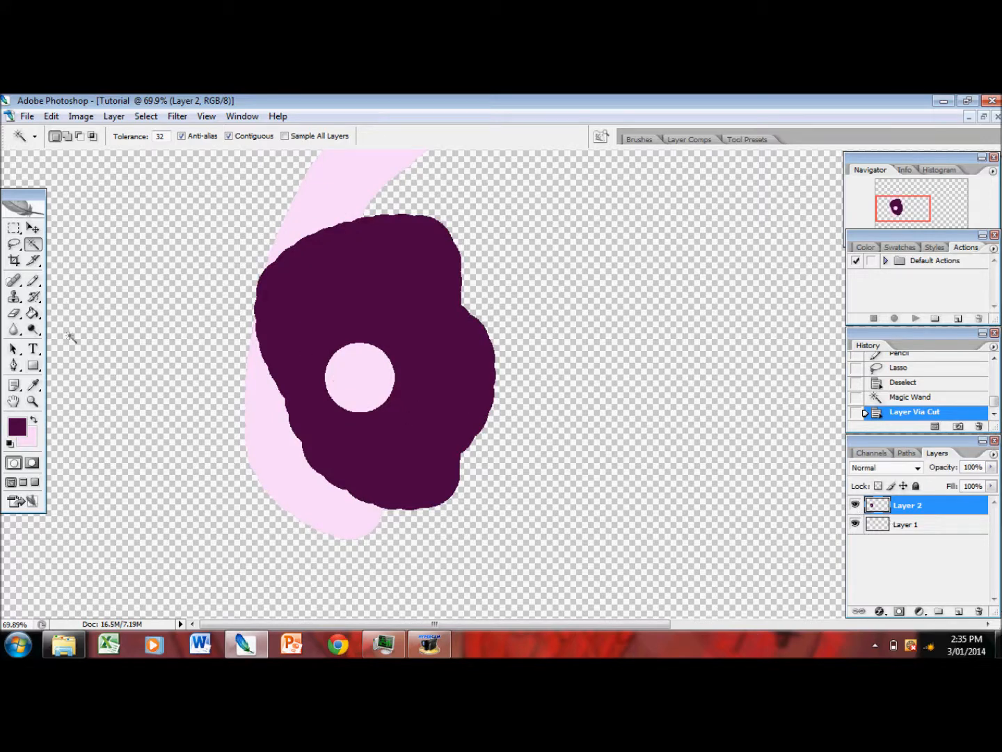
Try adding a second Lasso area to a small selection inside the purple shape, and undo both selections.
click(16, 244)
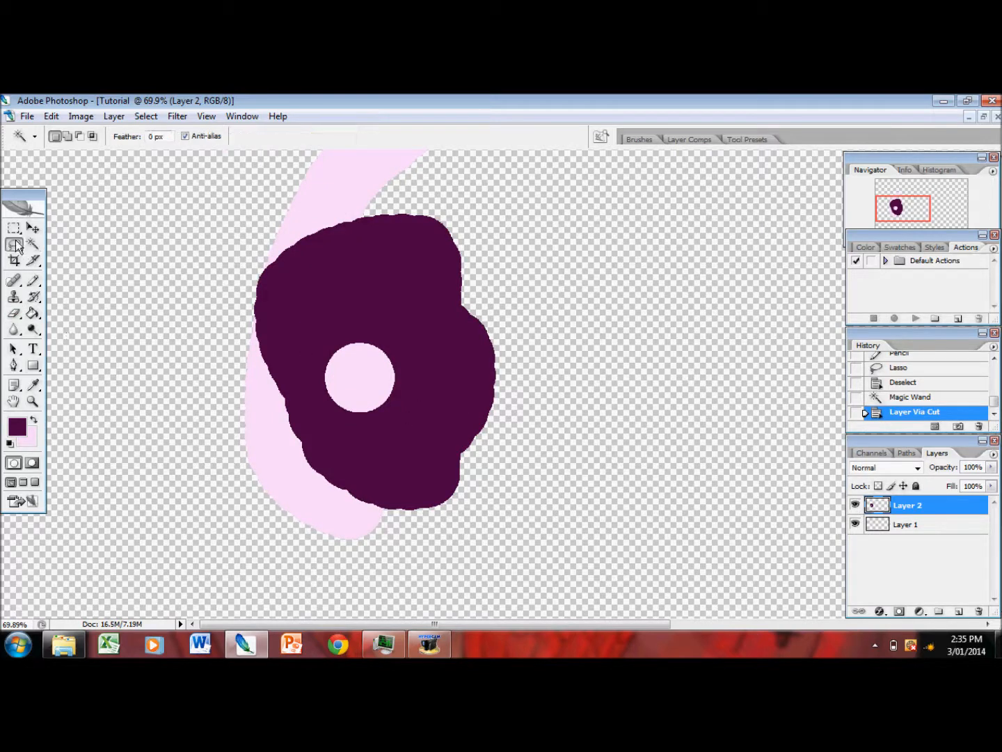
click(71, 137)
mouse_move(372, 268)
mouse_down()
mouse_move(350, 325)
mouse_move(409, 331)
mouse_move(385, 284)
mouse_up()
drag(415, 385, 436, 435)
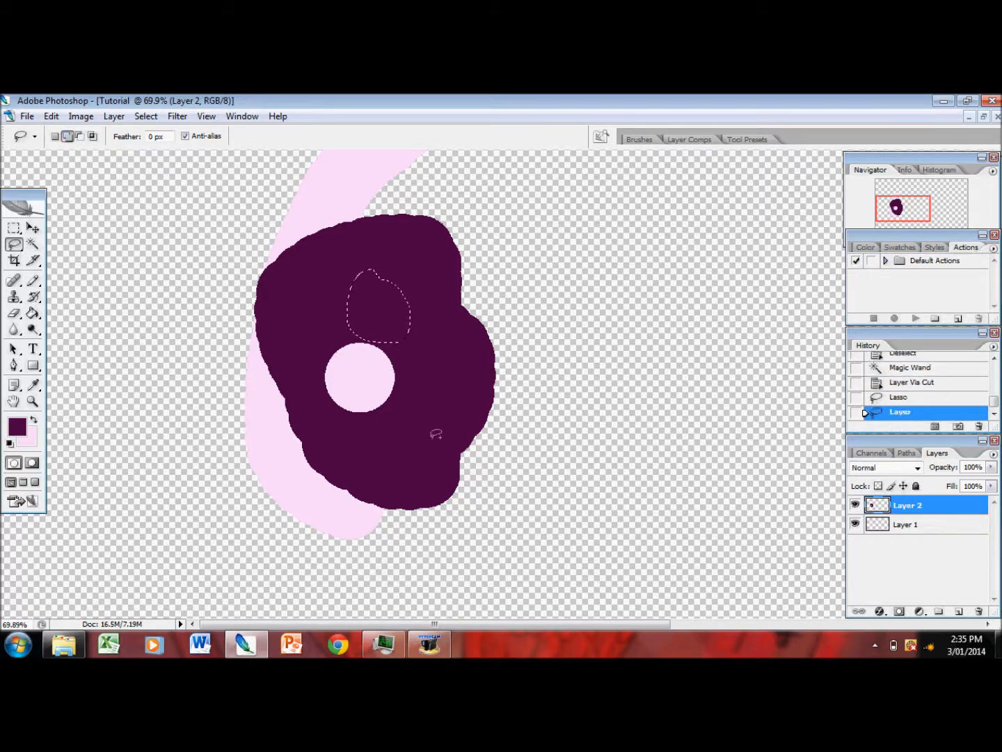
key(ctrl+alt+z)
key(ctrl+alt+z)
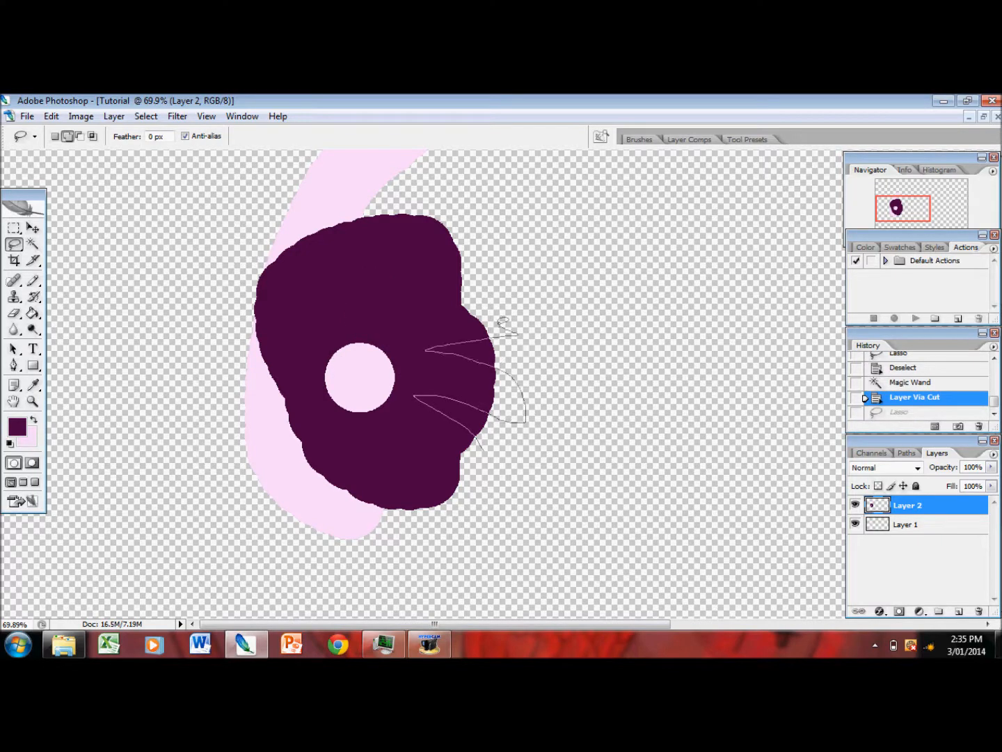
Try lassoing jagged areas on both sides of the purple shape and cutting them to a new layer, before reverting to the earlier Layer Via Cut state.
key(ctrl+shift+z)
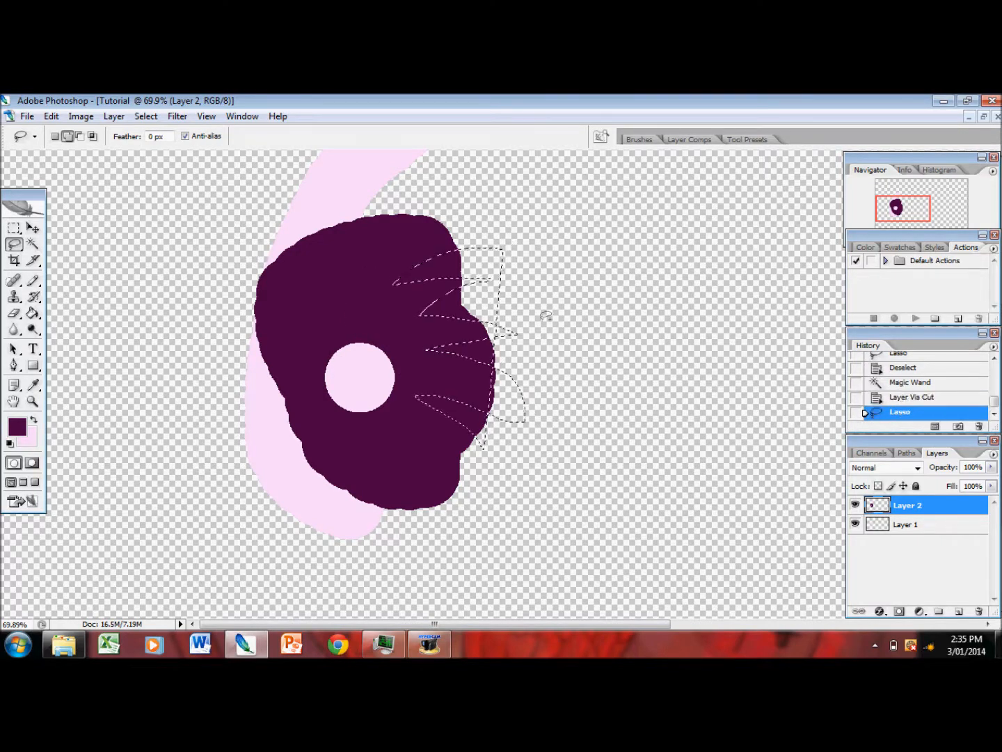
mouse_move(303, 441)
mouse_down()
mouse_move(364, 401)
mouse_move(261, 348)
mouse_move(268, 477)
mouse_move(304, 484)
mouse_up()
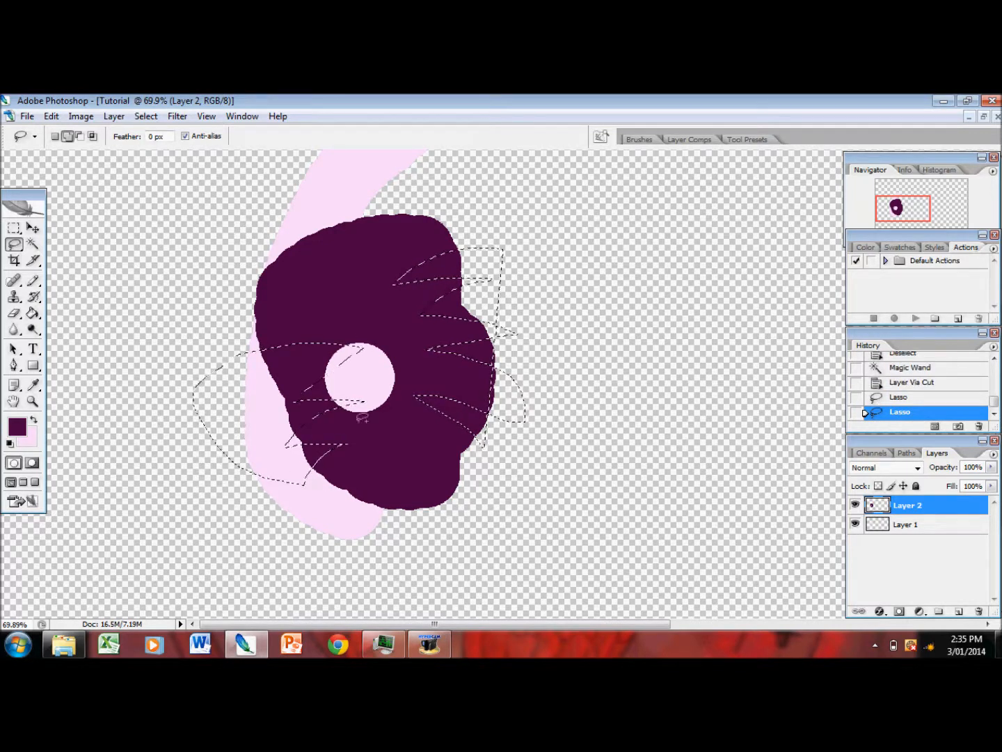
right_click(284, 387)
click(358, 248)
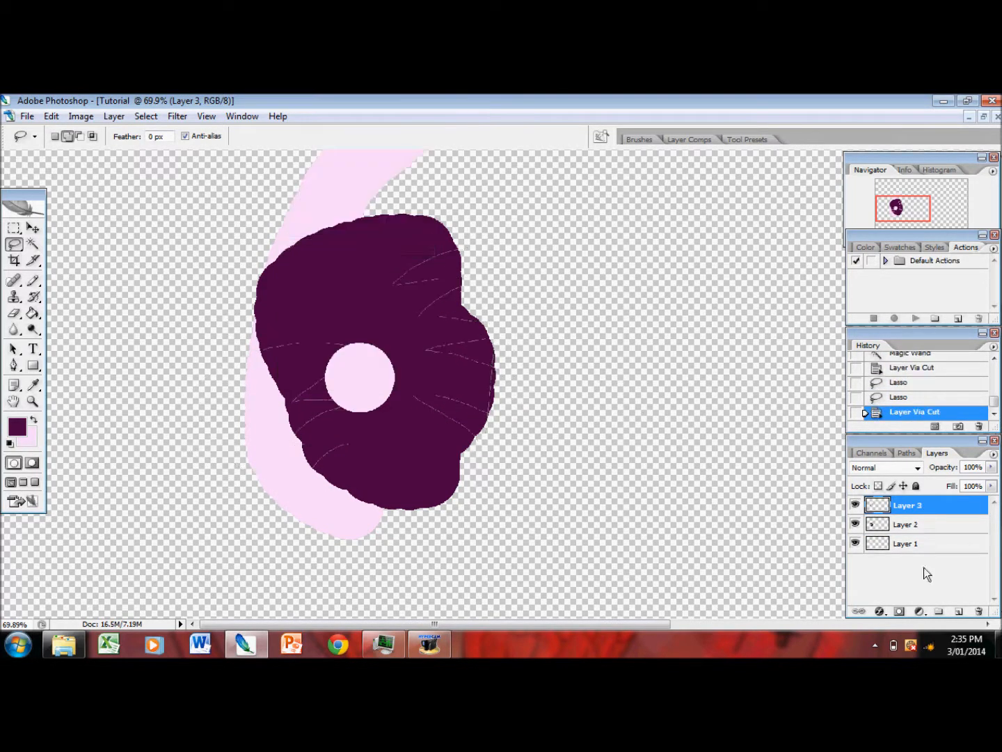
click(855, 543)
click(899, 384)
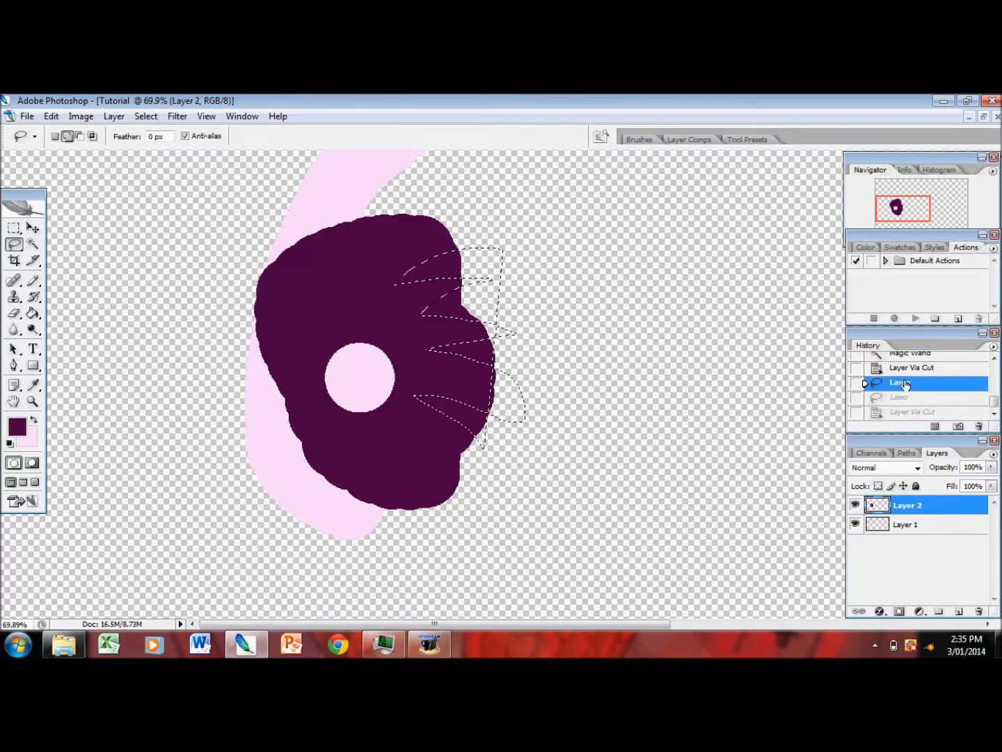
click(903, 367)
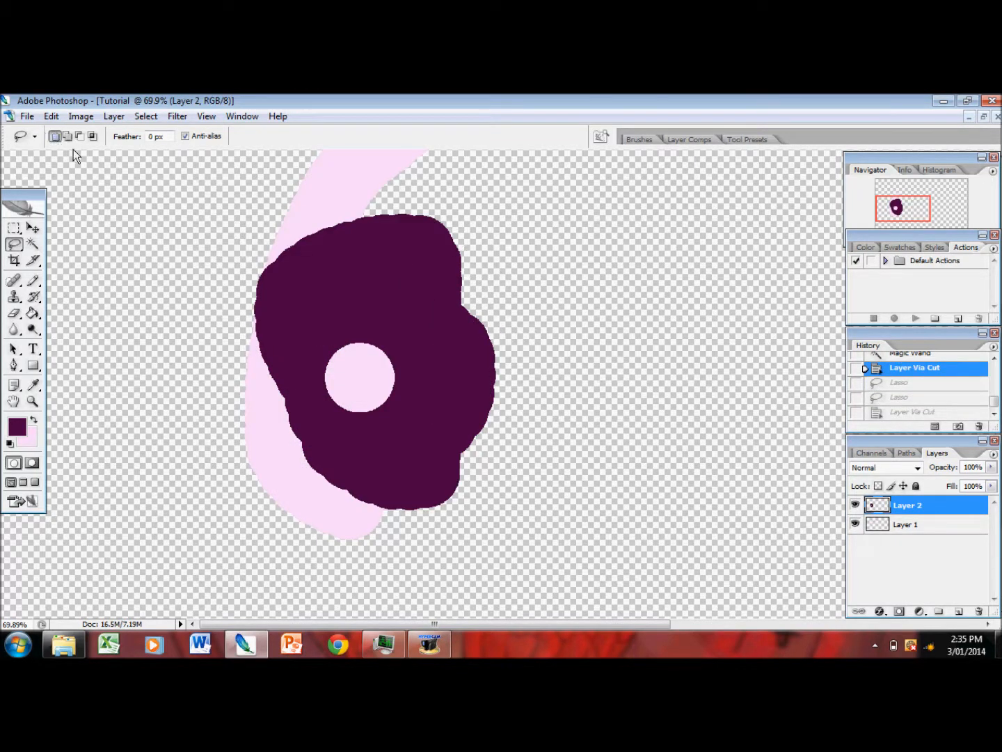
Try replacing one Lasso selection with another in New Selection mode, and revert to the Layer Via Cut state.
mouse_move(396, 234)
mouse_down()
mouse_move(358, 352)
mouse_move(398, 352)
mouse_up()
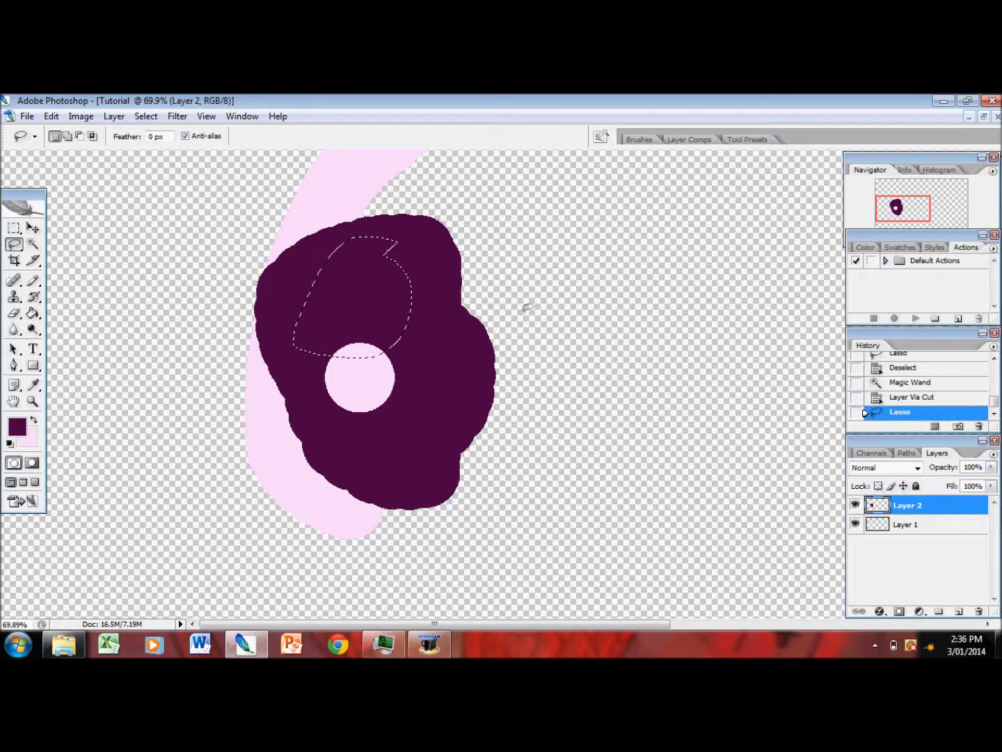
drag(523, 314, 487, 340)
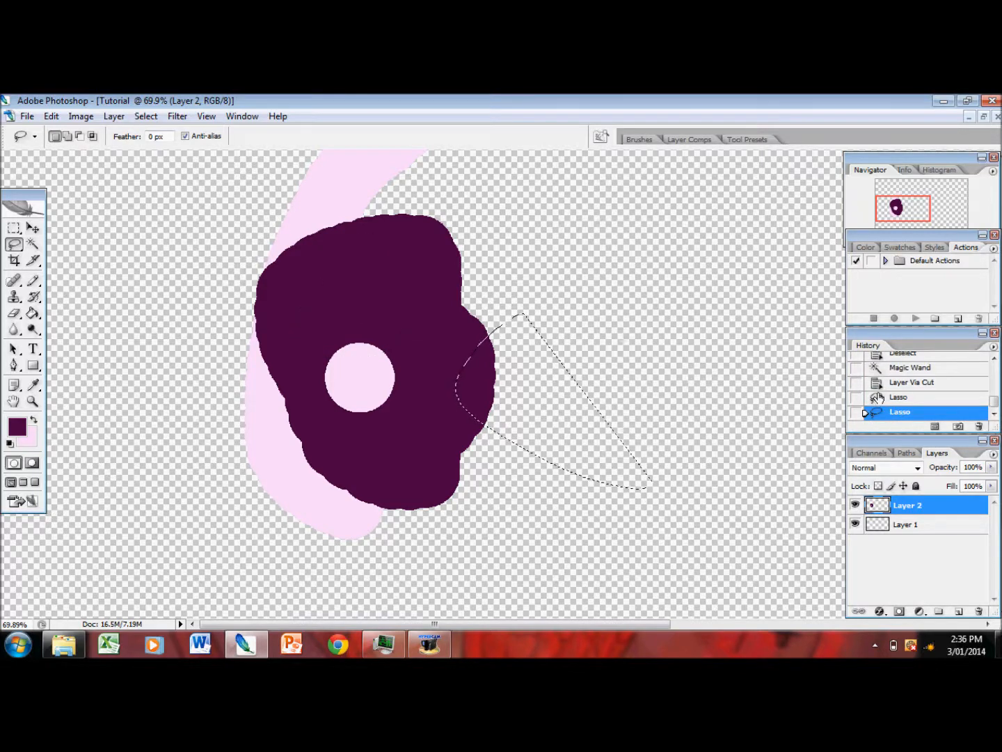
click(884, 395)
click(884, 384)
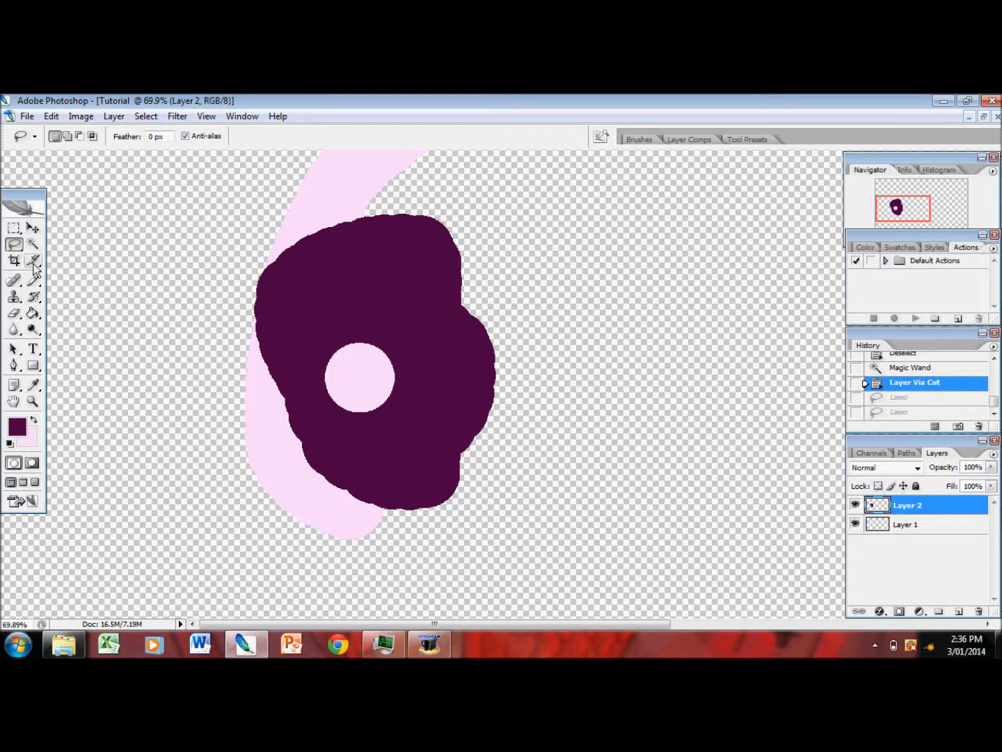
Blur the purple shape's left side with the 445 px Blur tool at 27%, and sharpen the central hole's left rim at 63 px and 50%.
click(14, 332)
mouse_move(342, 288)
mouse_down()
mouse_move(307, 256)
mouse_move(335, 247)
mouse_move(320, 367)
mouse_move(280, 398)
mouse_move(292, 362)
mouse_up()
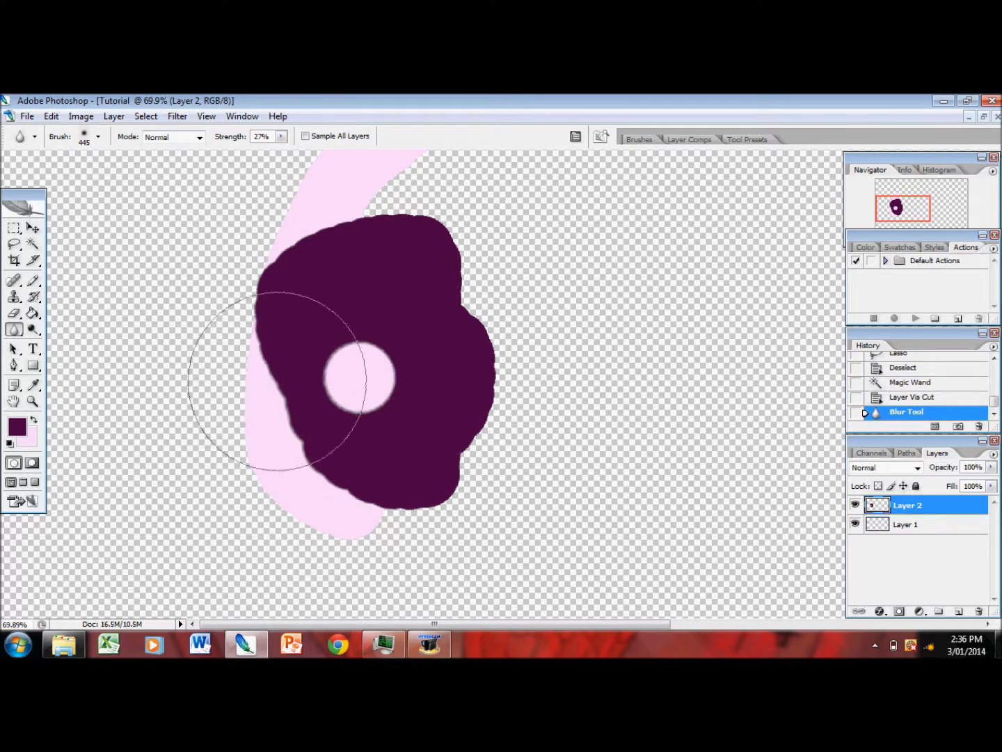
click(14, 331)
click(76, 343)
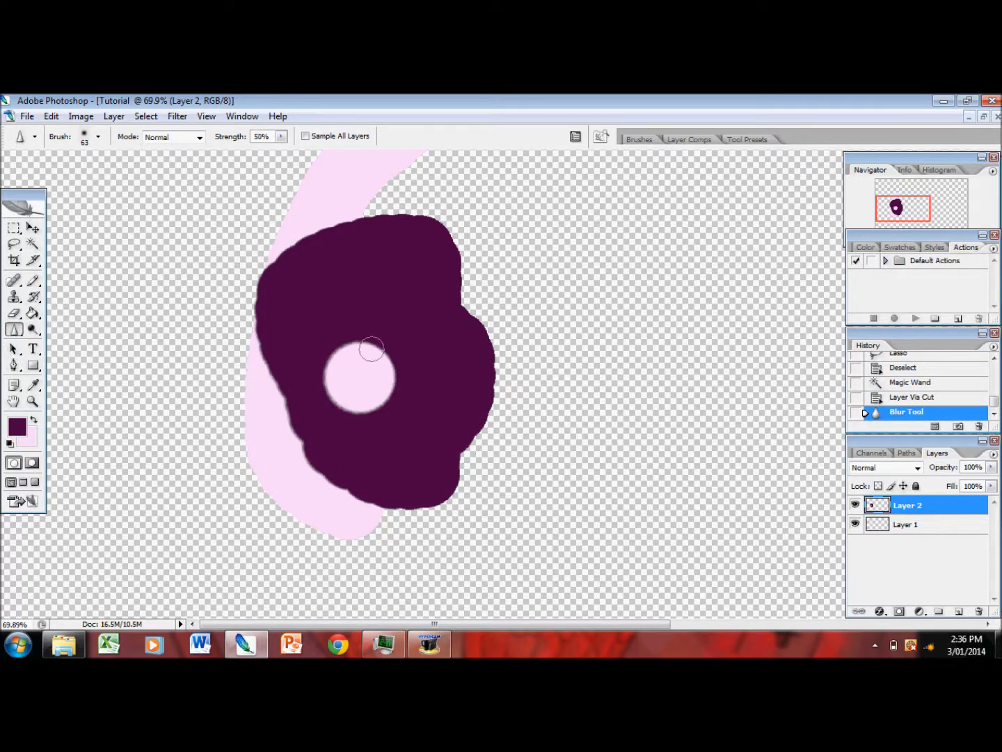
mouse_move(297, 340)
mouse_down()
mouse_move(353, 399)
mouse_move(315, 384)
mouse_up()
drag(360, 354, 411, 359)
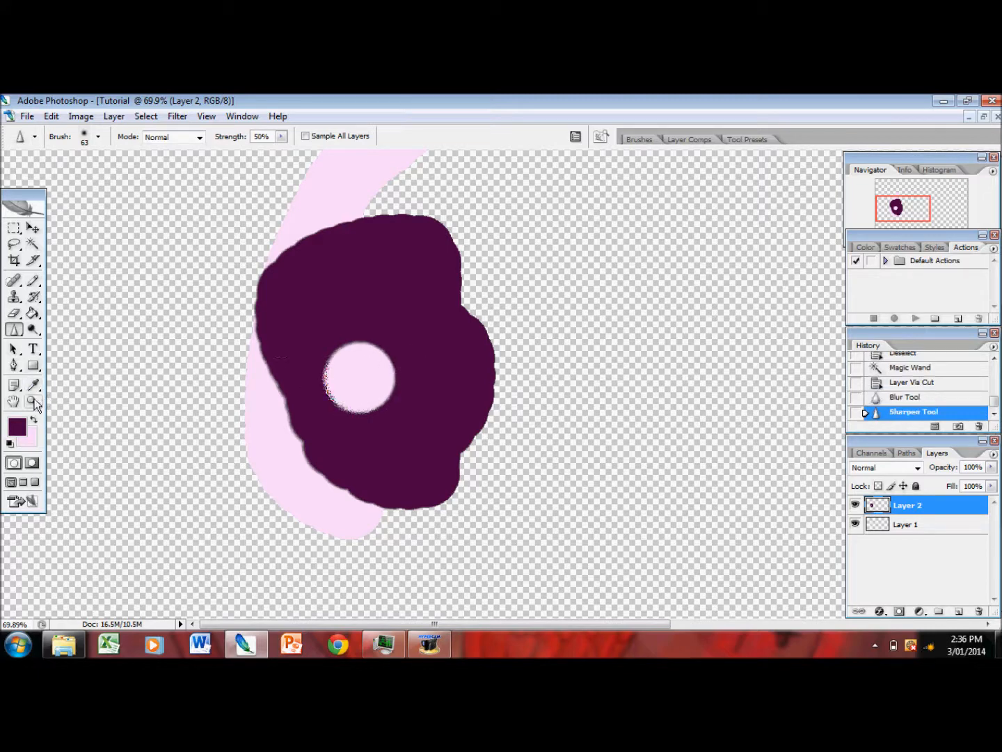
Examine the sharpened rim around the central pink circle up close and at full-canvas size.
click(35, 403)
drag(322, 381, 339, 394)
right_click(185, 377)
click(219, 386)
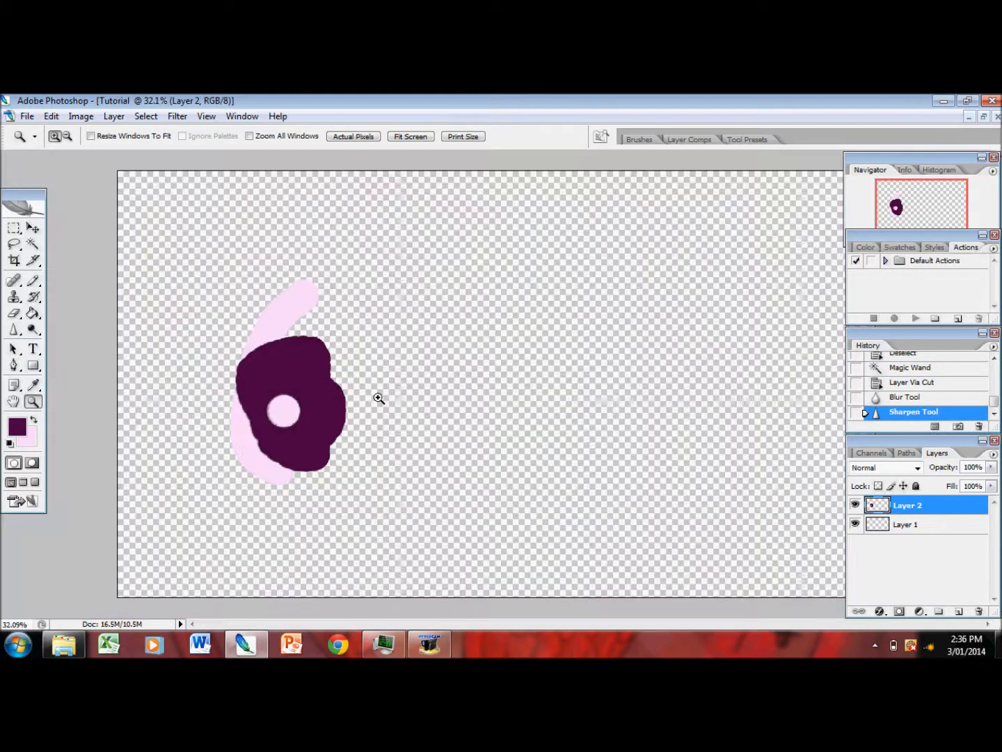
drag(209, 373, 419, 470)
drag(192, 303, 559, 534)
right_click(304, 375)
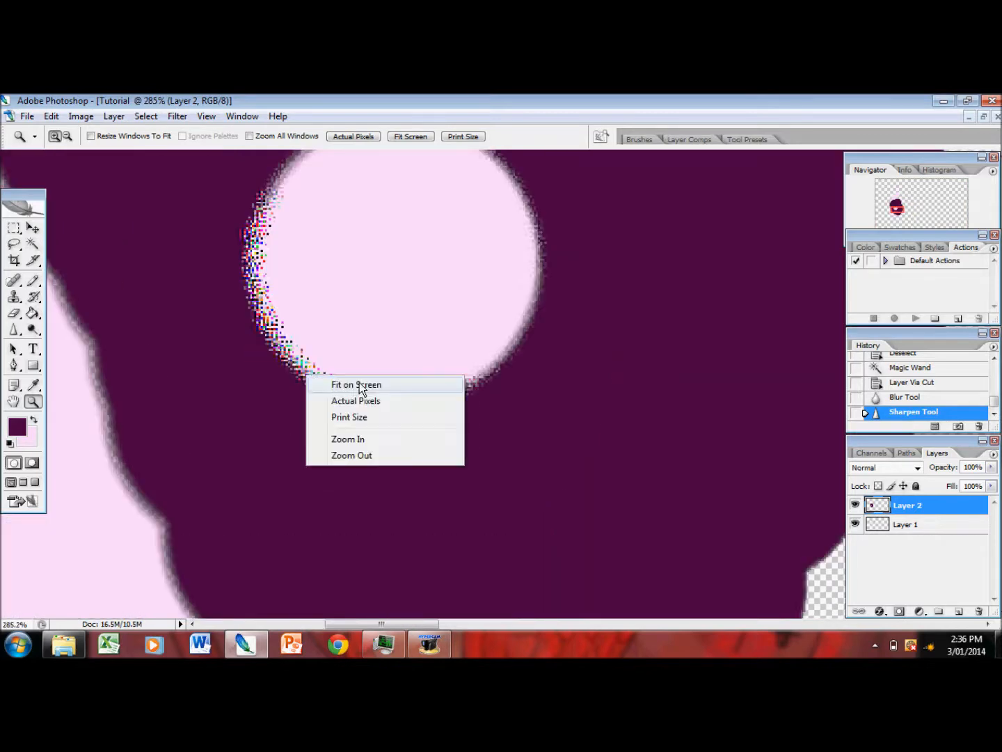
click(365, 386)
drag(229, 314, 472, 493)
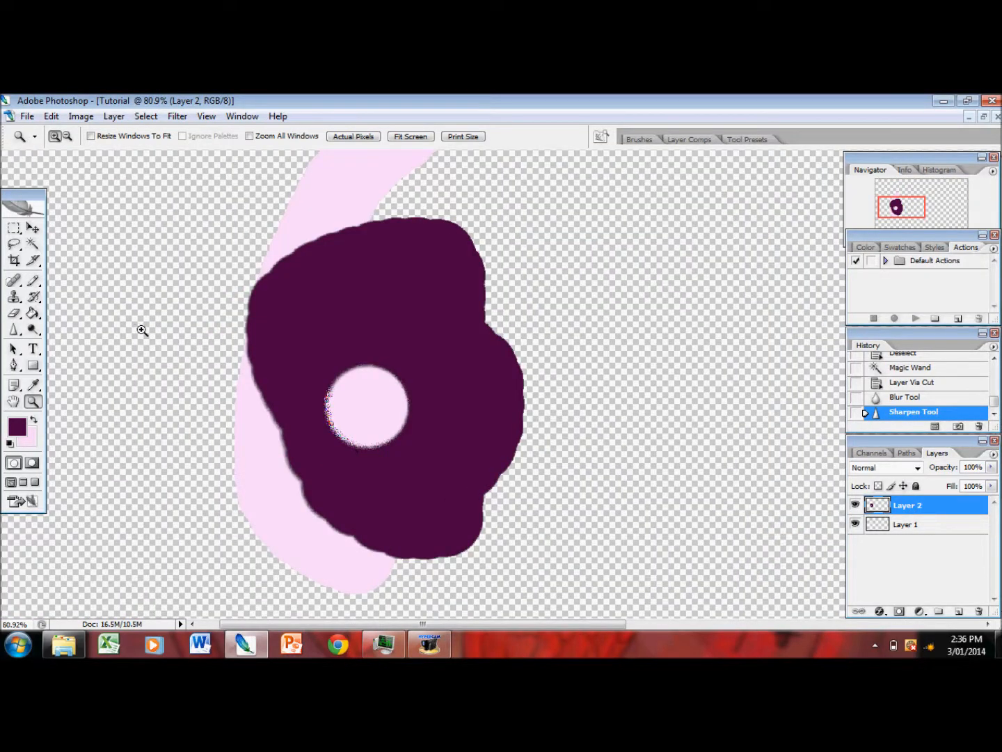
Smudge the edges of the purple shape's central hole with the 129 px Smudge tool at 50% strength.
drag(16, 335, 70, 354)
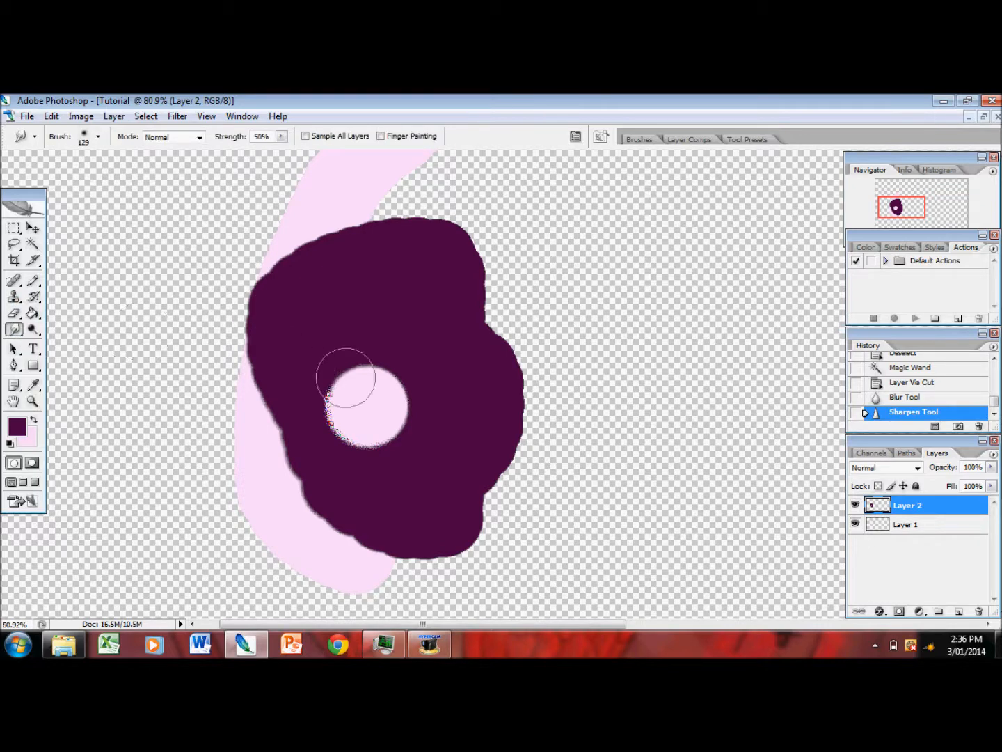
drag(358, 380, 439, 347)
mouse_move(358, 344)
mouse_down()
mouse_move(327, 448)
mouse_move(362, 379)
mouse_up()
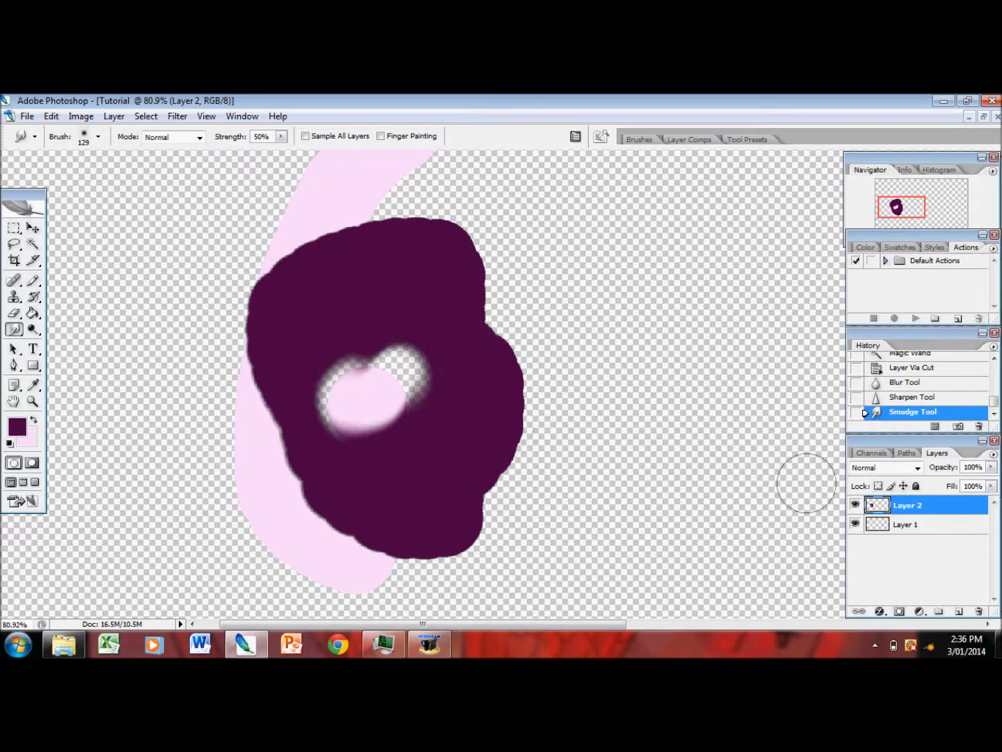
Merge Layer 2 down into Layer 1 and smudge the pink centre and right edge of the purple shape.
right_click(906, 510)
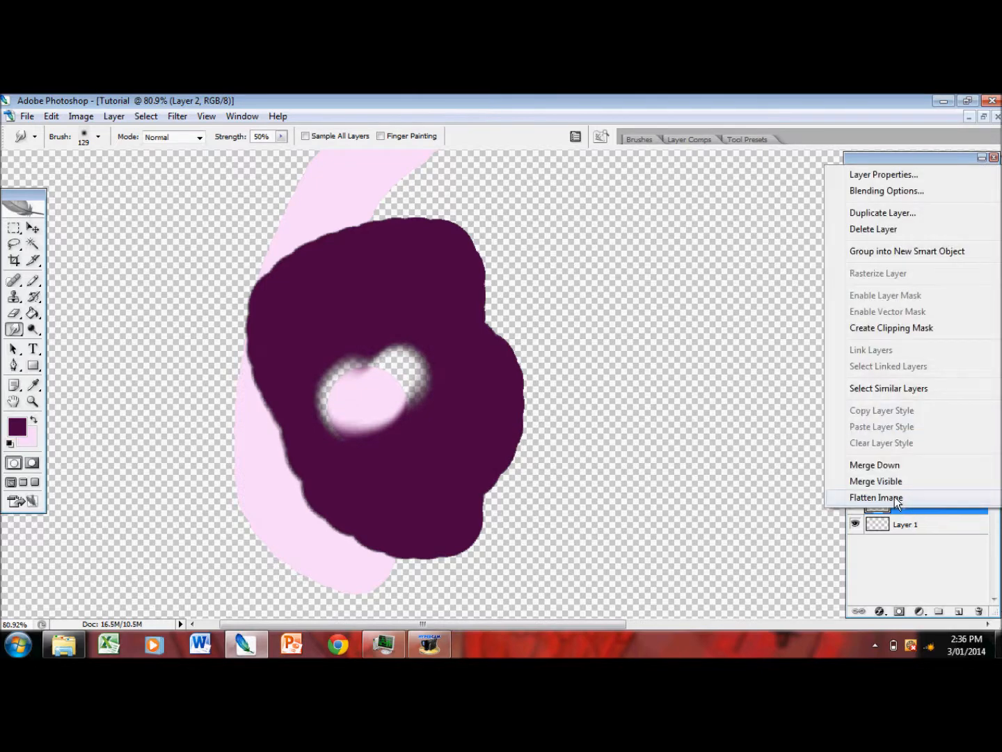
click(879, 463)
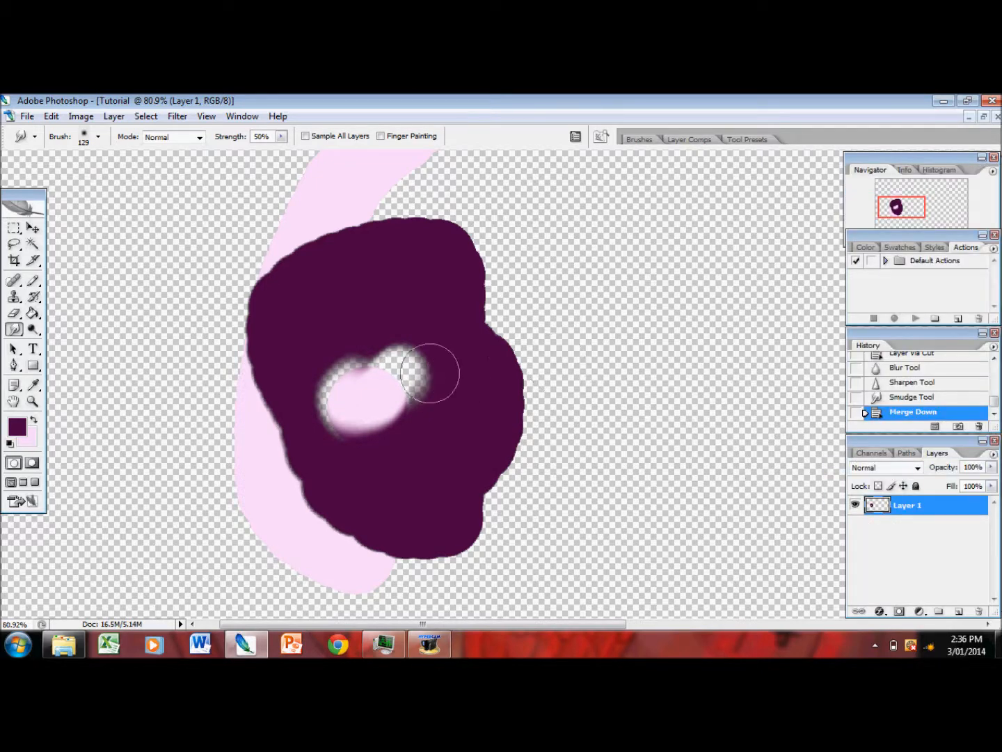
mouse_move(387, 447)
mouse_down()
mouse_move(418, 483)
mouse_move(350, 450)
mouse_move(342, 298)
mouse_move(529, 358)
mouse_move(421, 455)
mouse_move(383, 344)
mouse_move(473, 367)
mouse_move(513, 418)
mouse_move(456, 406)
mouse_up()
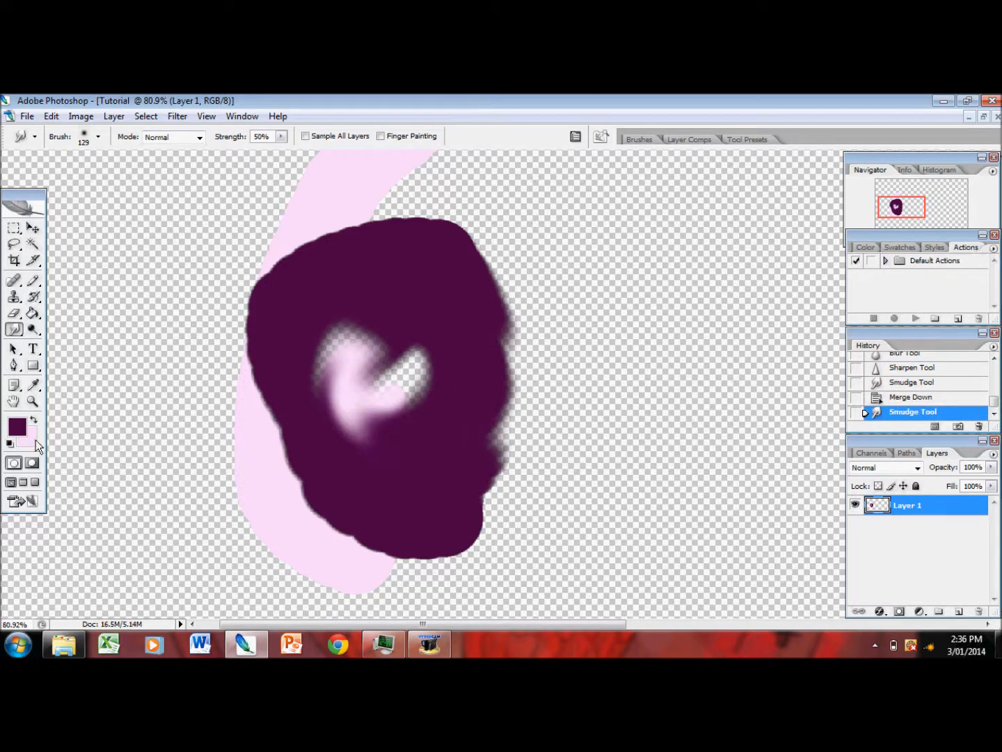
click(32, 402)
right_click(91, 393)
click(136, 401)
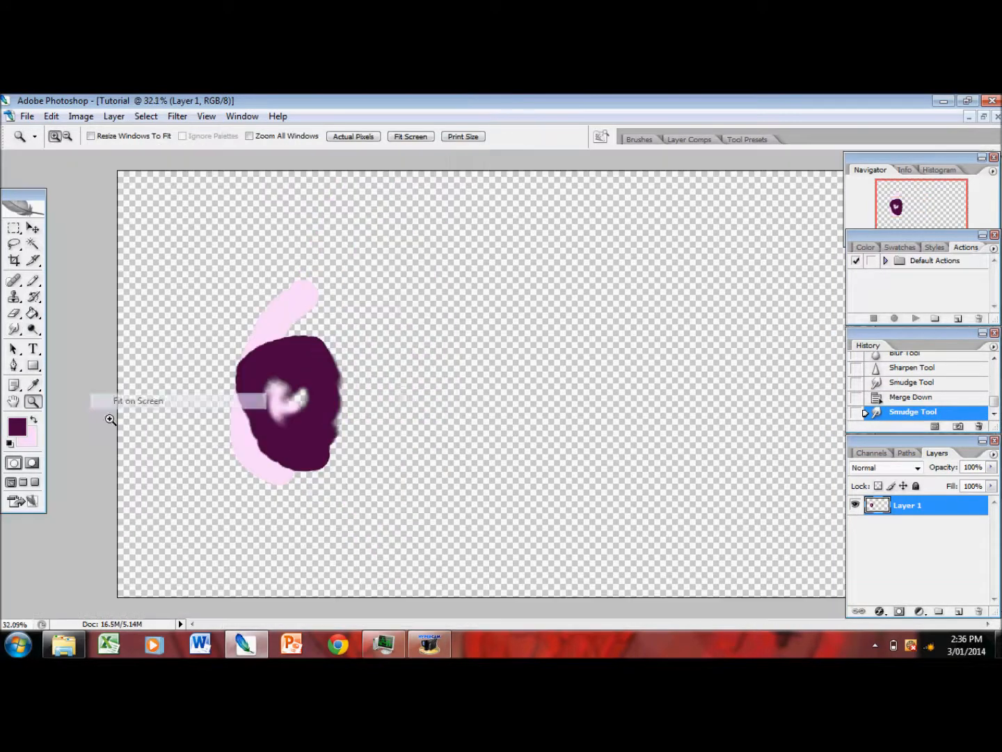
click(14, 329)
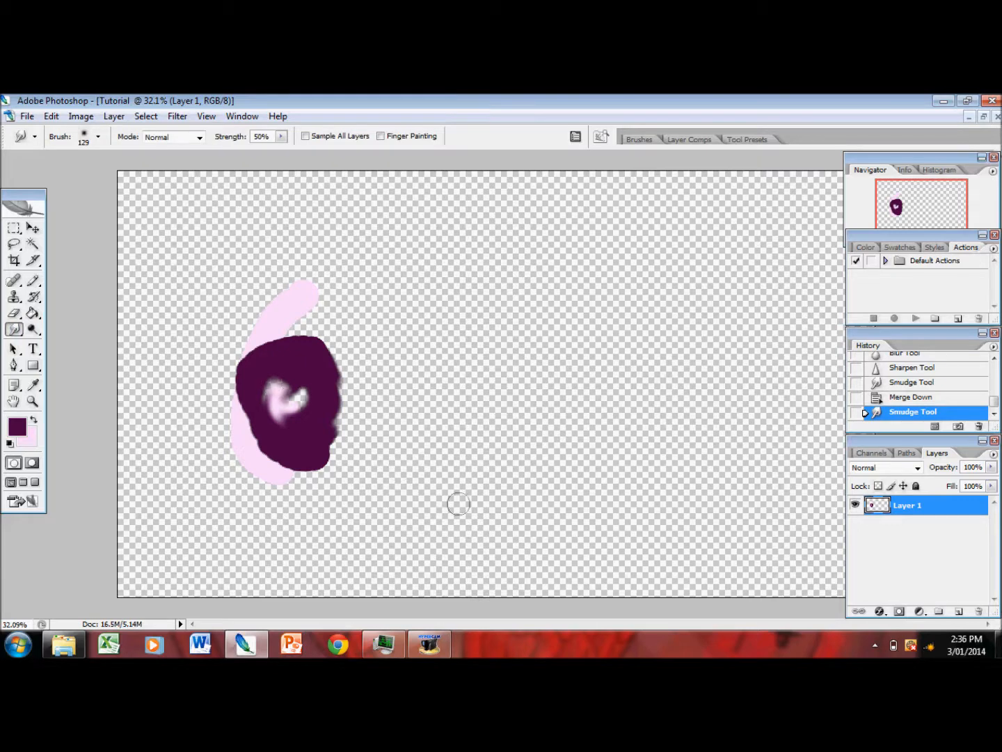
Lighten the upper part of the purple shape and adjoining pink stroke with the 72 px Dodge tool, midtones at 50% exposure.
key(z)
right_click(232, 305)
click(278, 371)
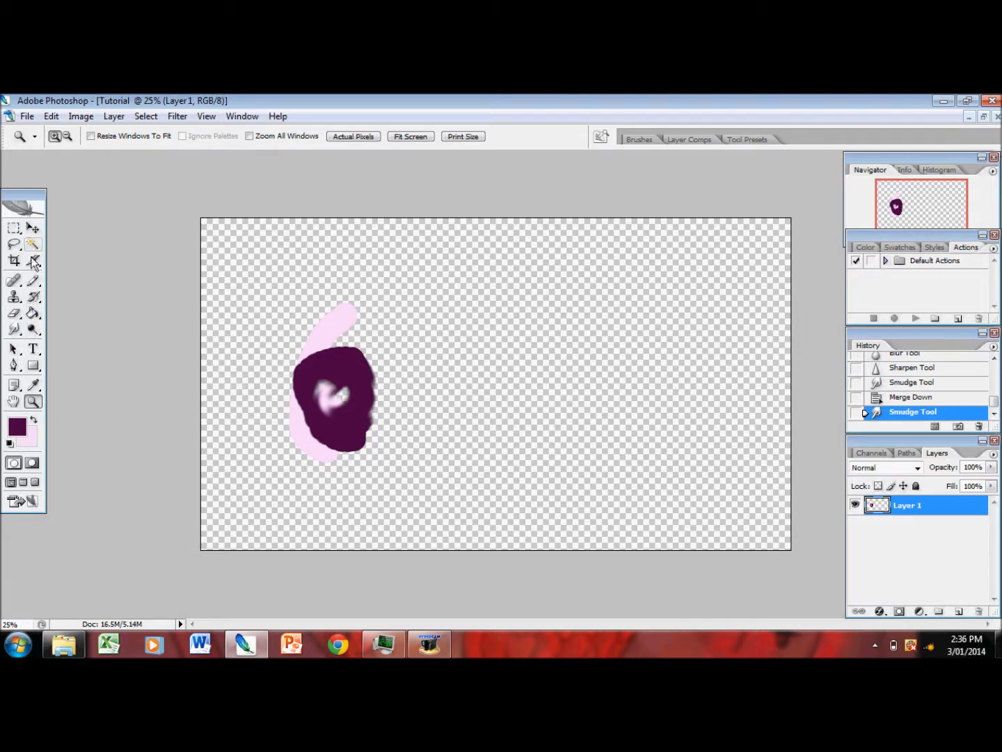
drag(14, 329, 77, 325)
click(35, 329)
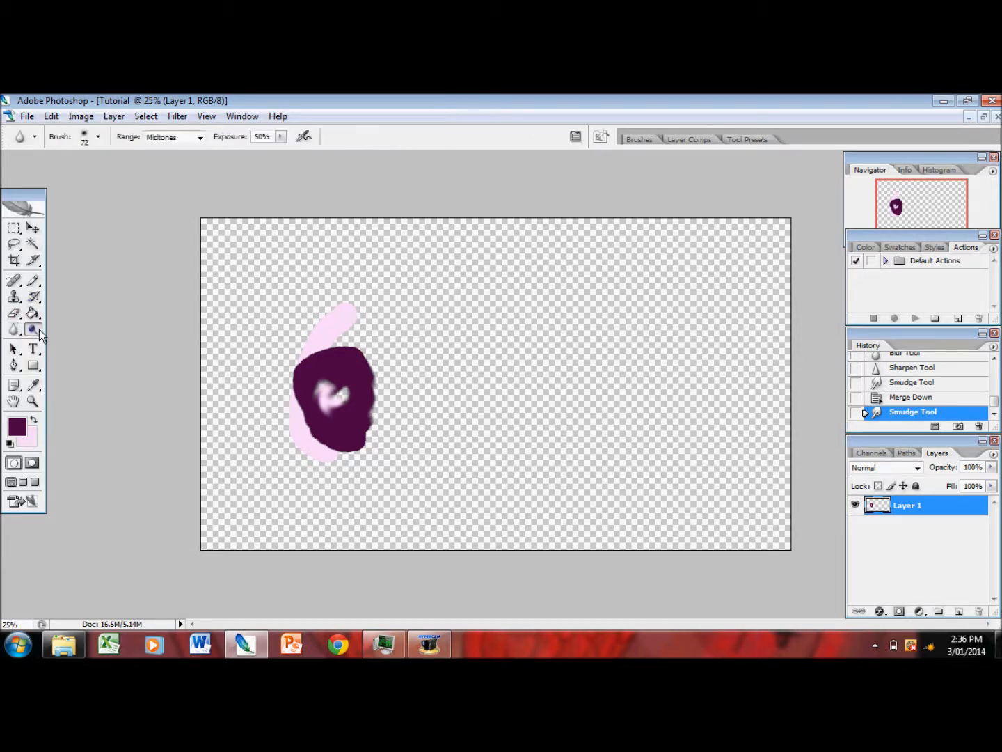
drag(34, 335, 34, 335)
click(32, 402)
drag(278, 336, 414, 405)
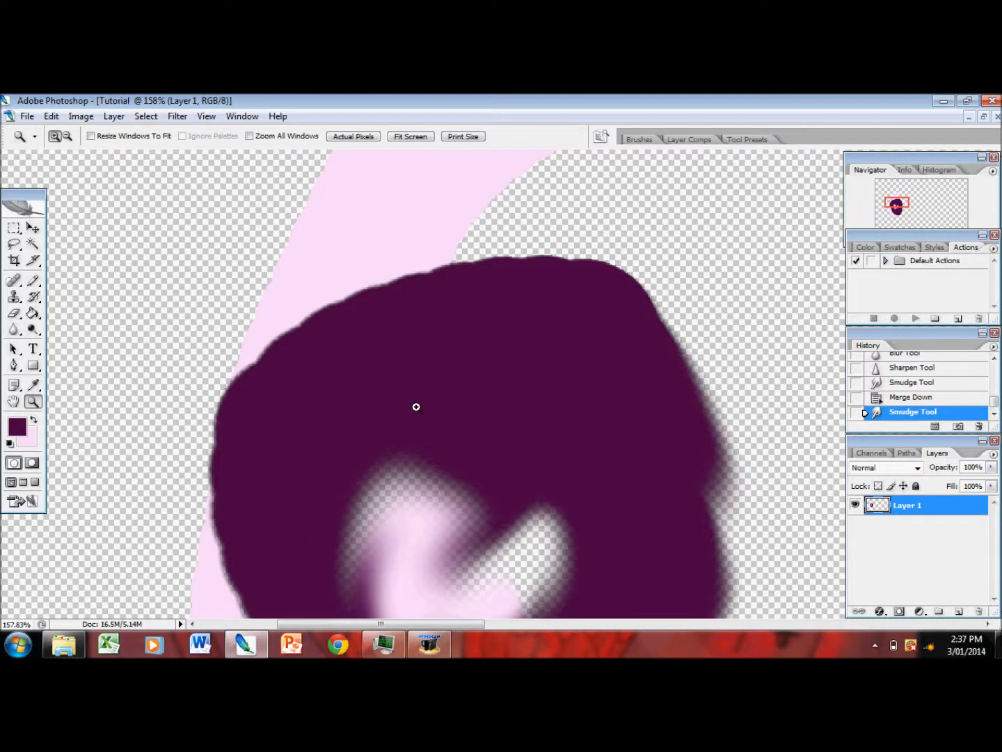
click(34, 280)
click(33, 329)
mouse_move(373, 323)
mouse_down()
mouse_move(371, 404)
mouse_move(373, 348)
mouse_up()
mouse_move(400, 421)
mouse_down()
mouse_move(365, 363)
mouse_move(366, 446)
mouse_up()
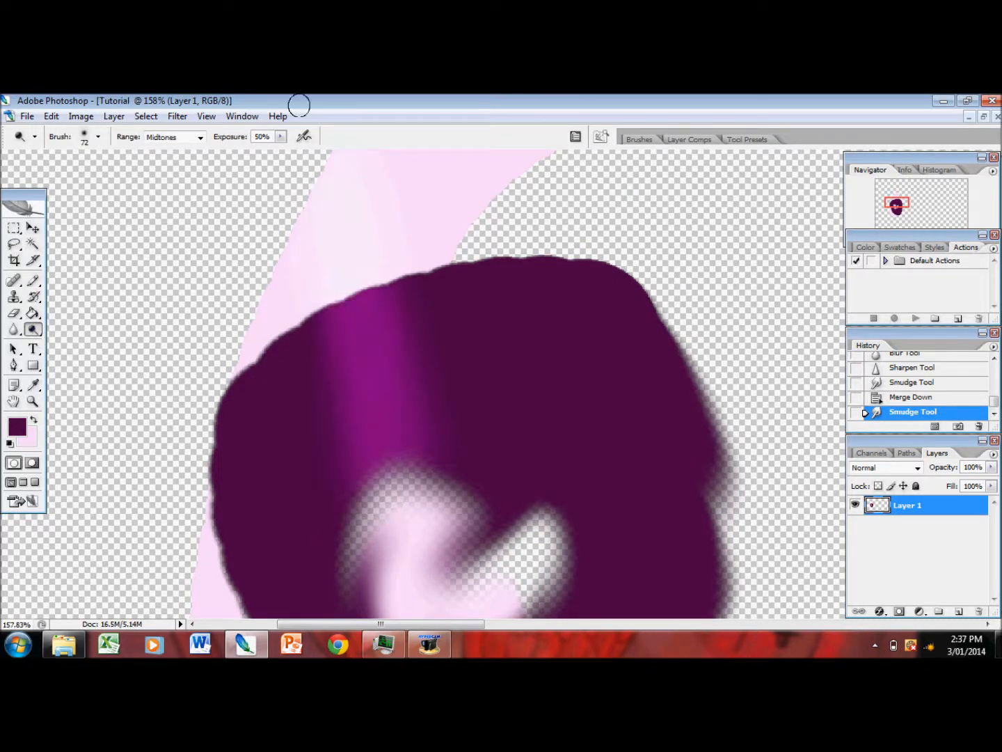
mouse_move(313, 348)
mouse_down()
mouse_move(364, 422)
mouse_move(223, 332)
mouse_move(272, 431)
mouse_move(394, 551)
mouse_move(615, 586)
mouse_up()
mouse_move(530, 508)
mouse_down()
mouse_move(408, 251)
mouse_move(528, 429)
mouse_move(192, 358)
mouse_up()
Darken a band across the purple shape's upper-left part and the adjoining pink with the 78 px Burn tool, midtones at 50% exposure.
right_click(34, 330)
click(74, 345)
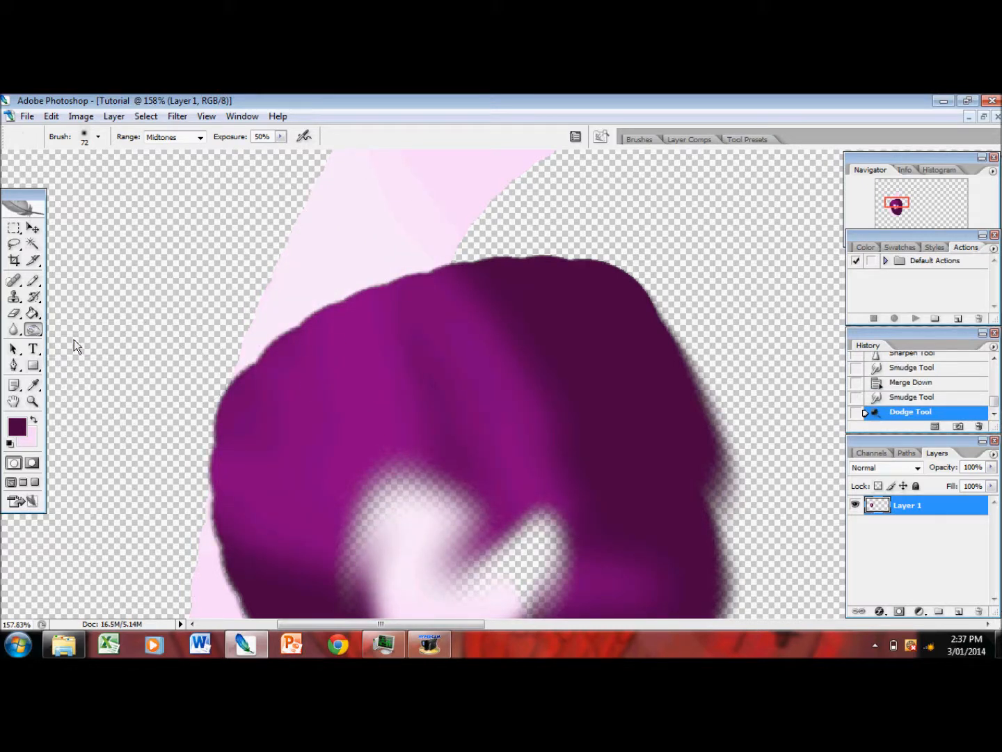
mouse_move(279, 338)
mouse_down()
mouse_move(308, 241)
mouse_move(317, 314)
mouse_move(303, 286)
mouse_move(417, 557)
mouse_move(412, 550)
mouse_up()
drag(302, 266, 278, 325)
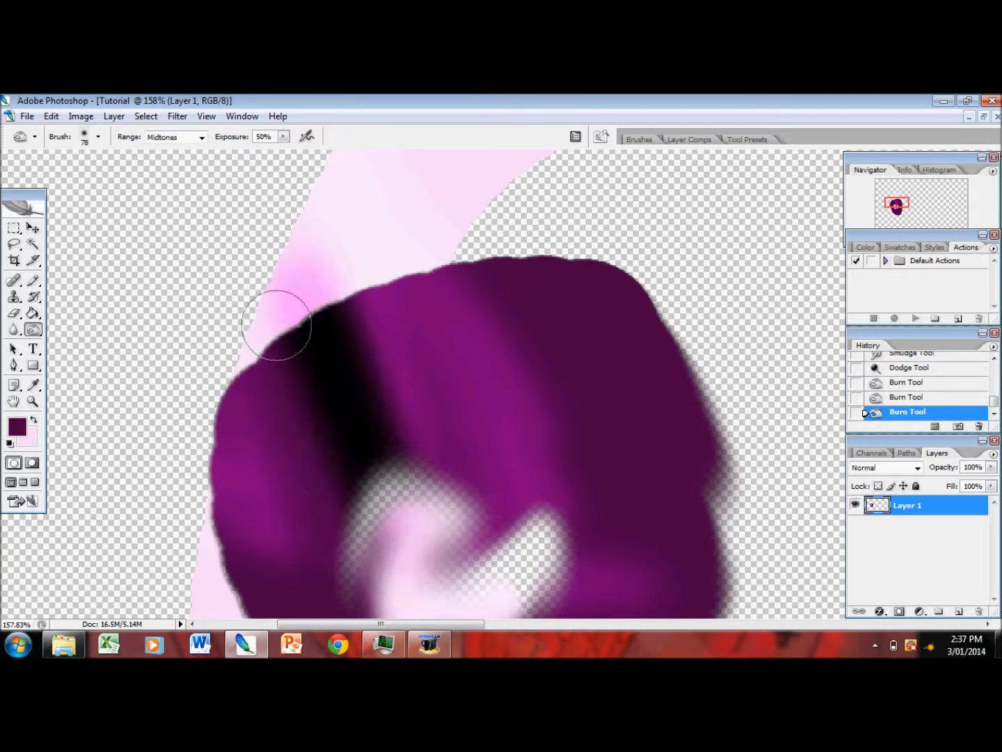
Revert the image to the Merge Down history state, discarding the later smudging, dodging and burning.
click(32, 401)
key(ctrl+0)
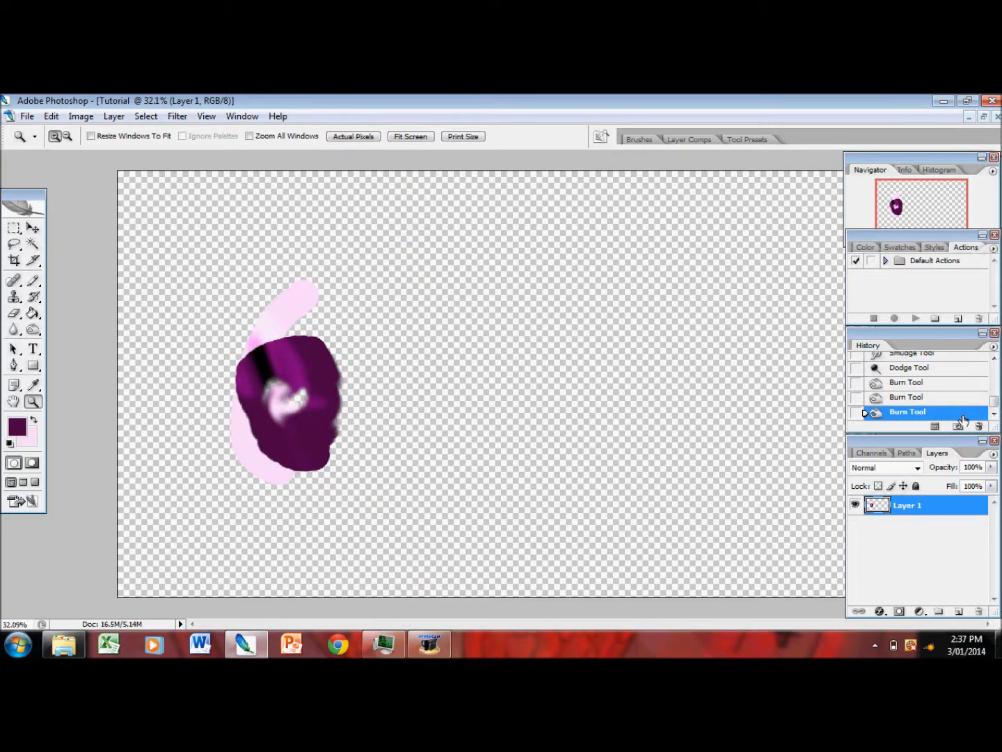
scroll(916, 385, up, 3)
click(919, 410)
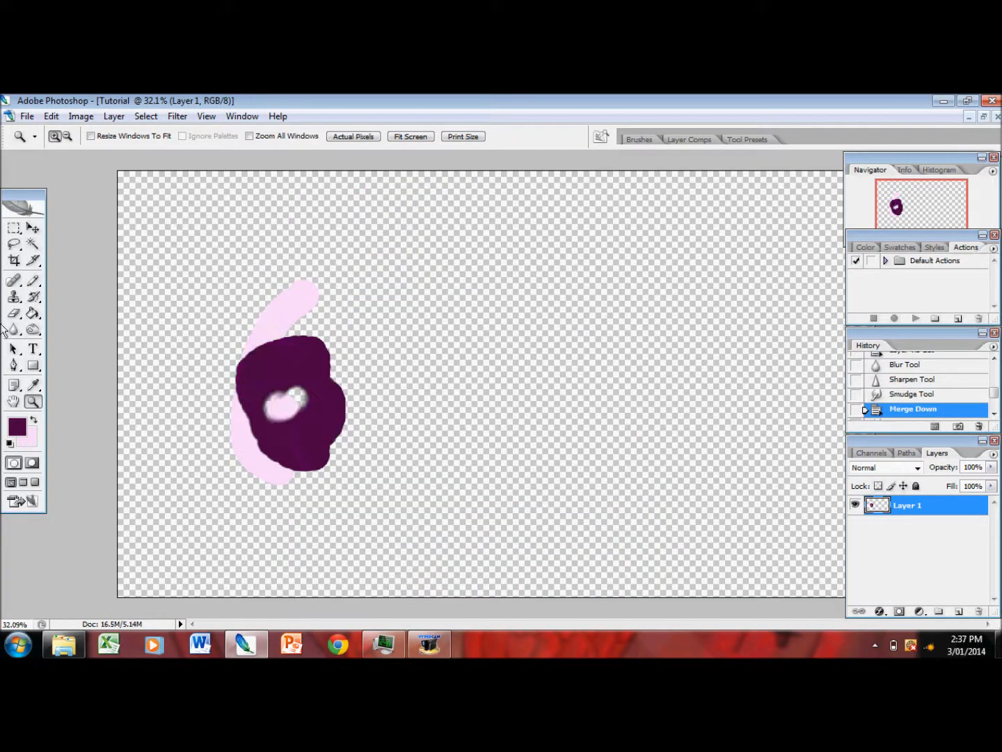
Create a text box beside the purple shape and enter "Russet's" in 500 pt MS Gothic, replacing the trial text.
click(34, 348)
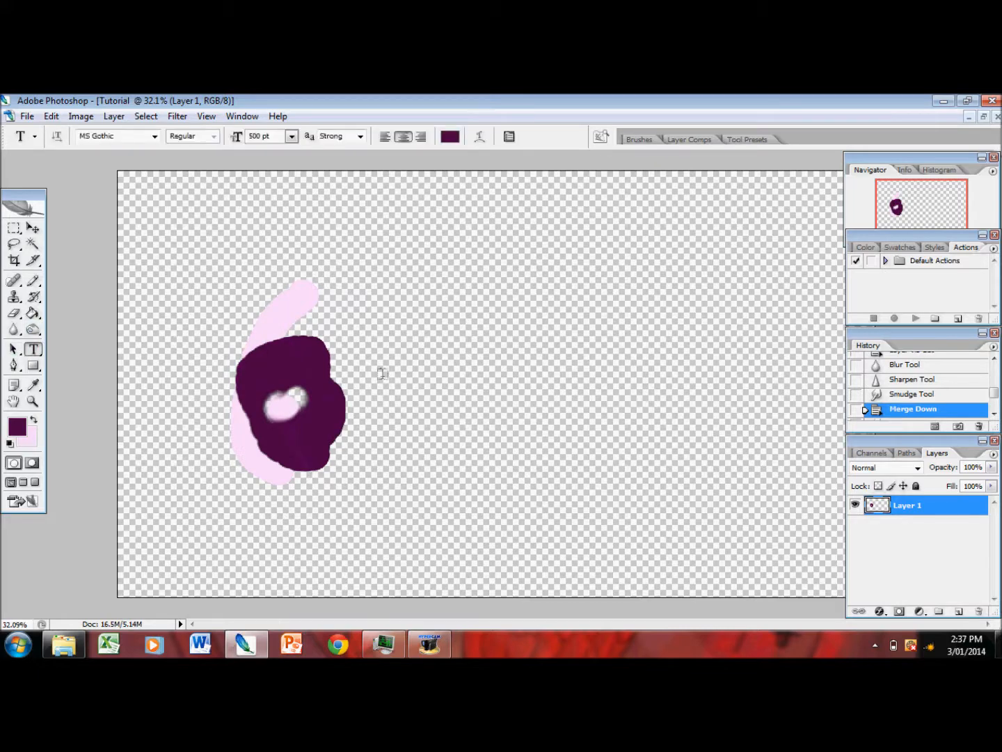
drag(346, 263, 671, 504)
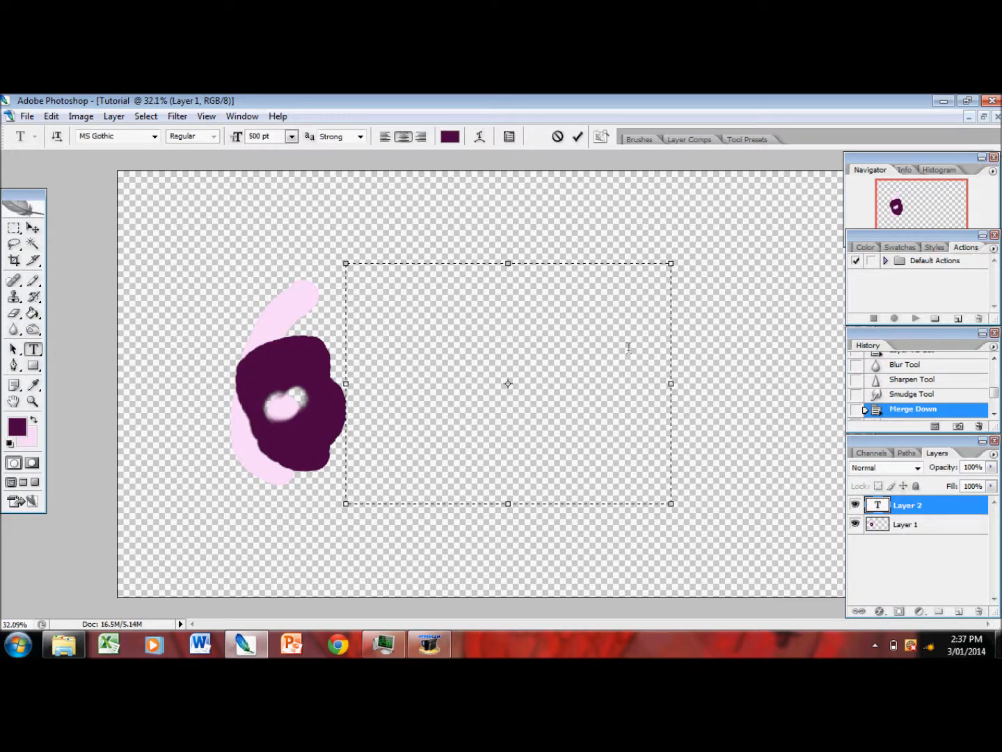
text(jocnfear)
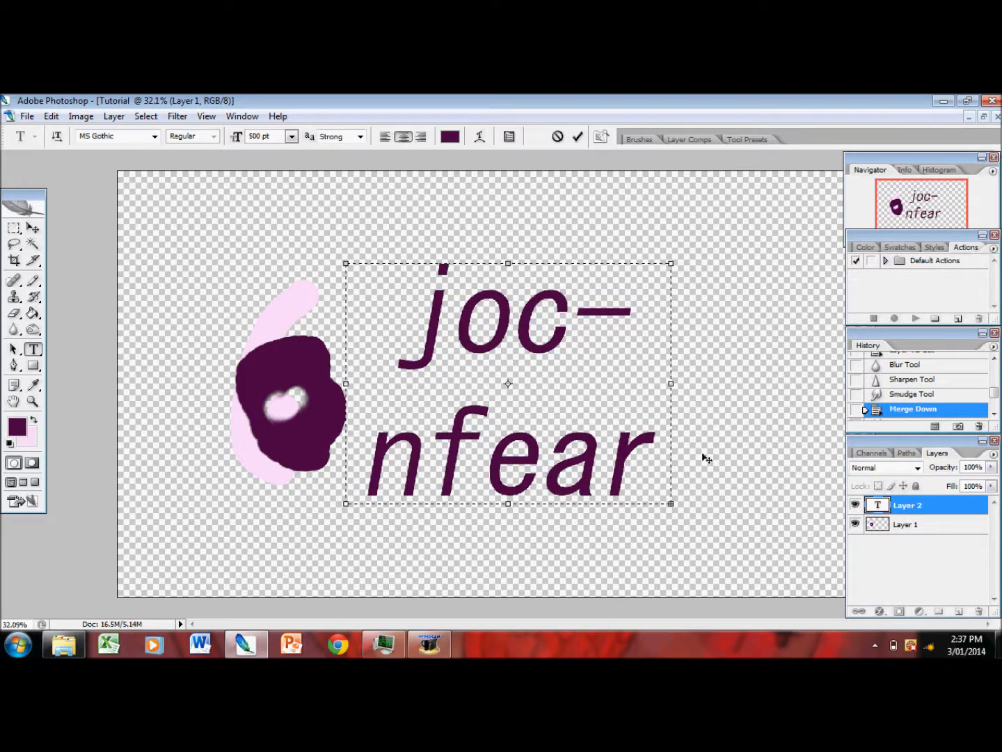
key(ctrl+a)
text(Russet's)
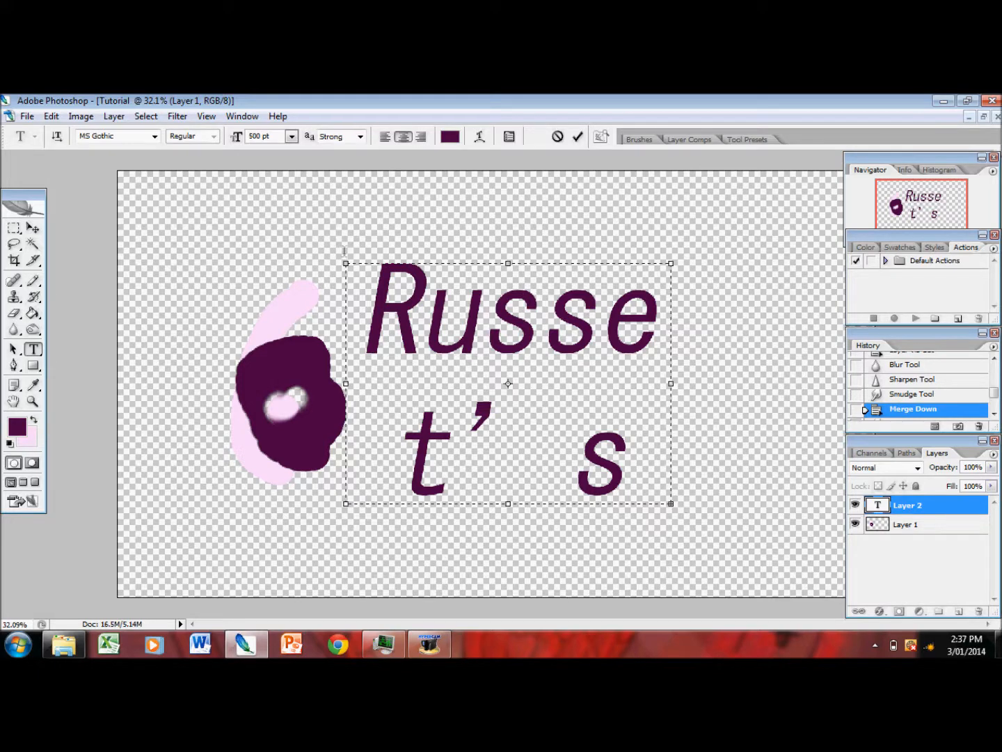
Enlarge the text box across most of the canvas and continue the title with "tutorial" on the second line.
click(503, 263)
drag(395, 284, 737, 508)
drag(378, 299, 764, 518)
click(526, 490)
drag(345, 505, 7, 604)
drag(772, 388, 908, 349)
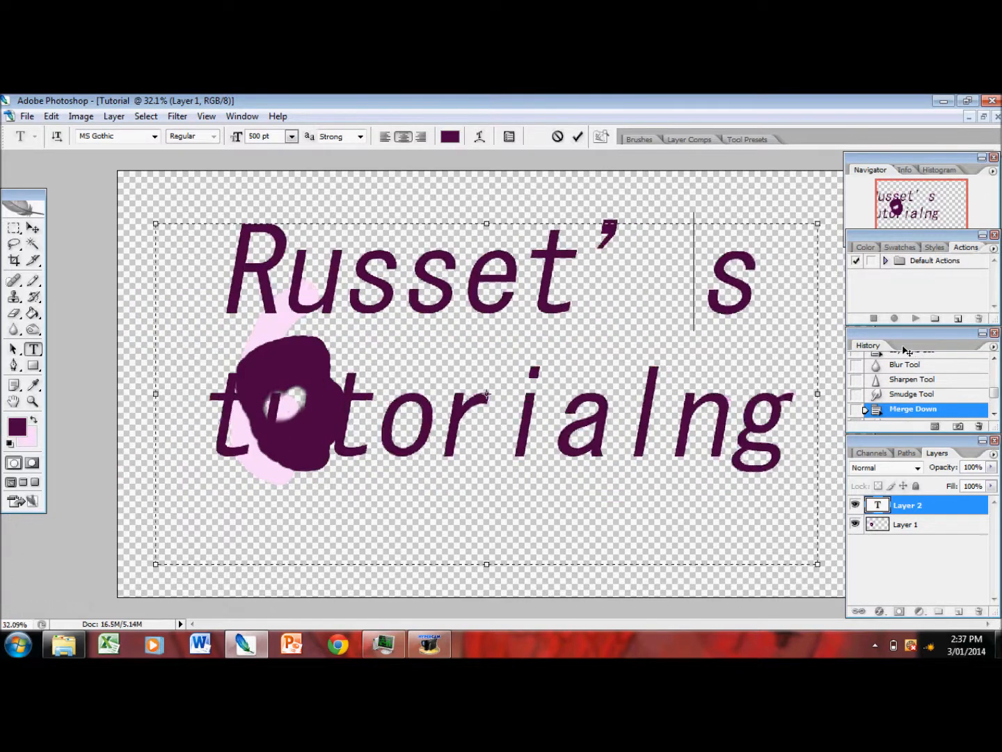
Delete the stray letters "ng" from the end of the title text.
click(803, 420)
drag(824, 425, 708, 418)
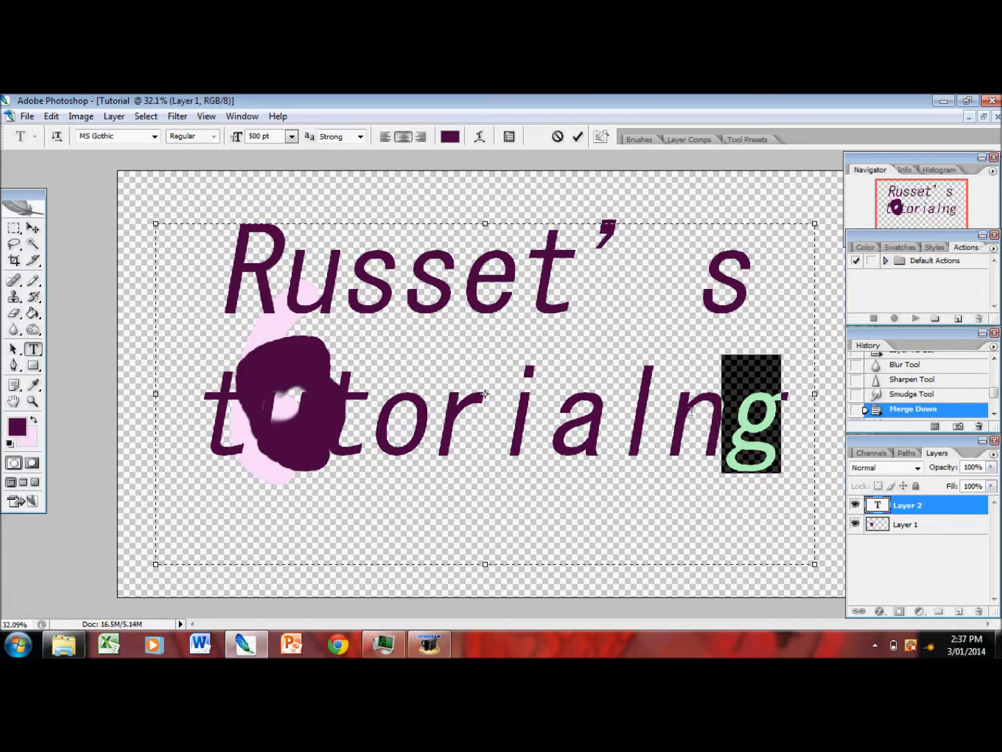
key(BackSpace)
key(BackSpace)
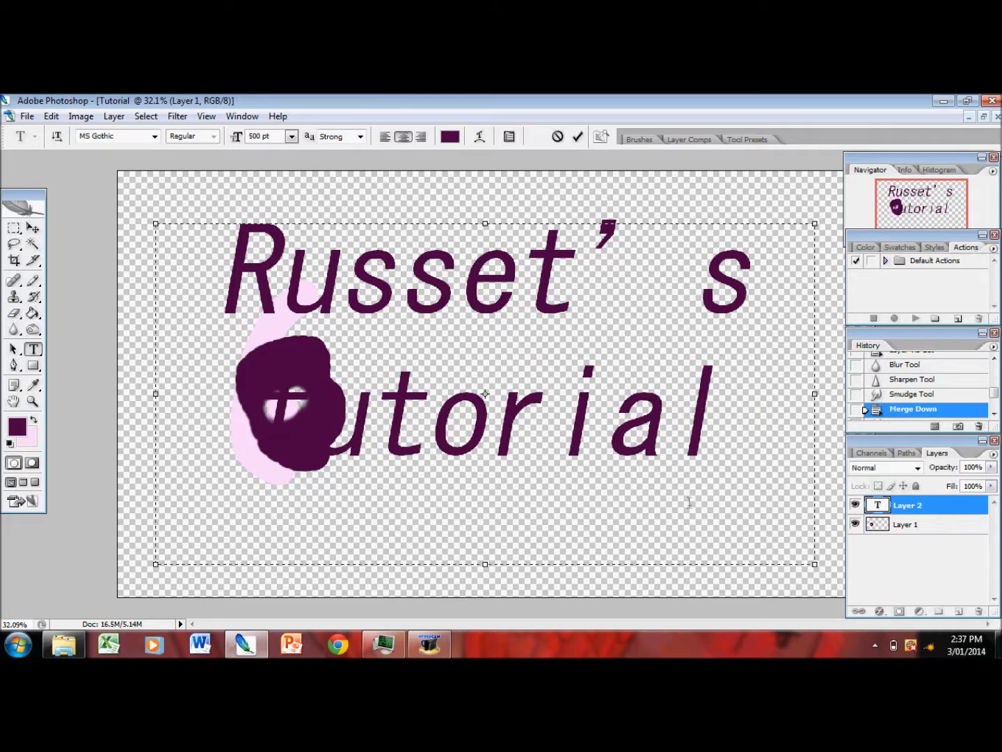
Recolor the whole title to a lighter purple and commit the text.
drag(786, 442, 159, 269)
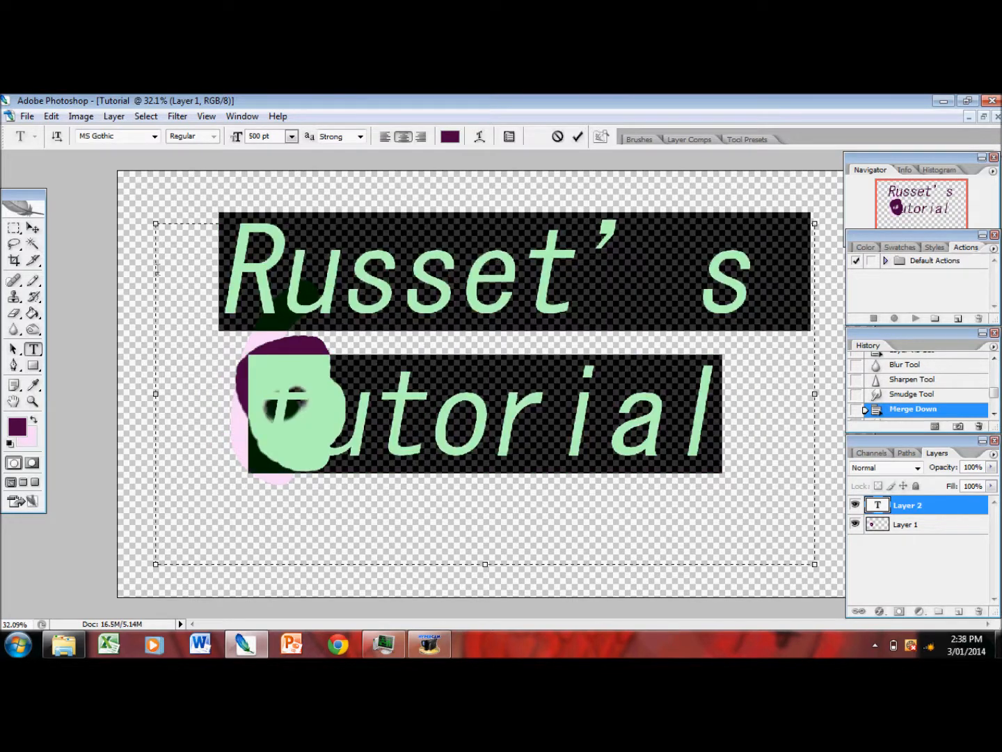
click(16, 427)
drag(94, 316, 96, 283)
click(353, 213)
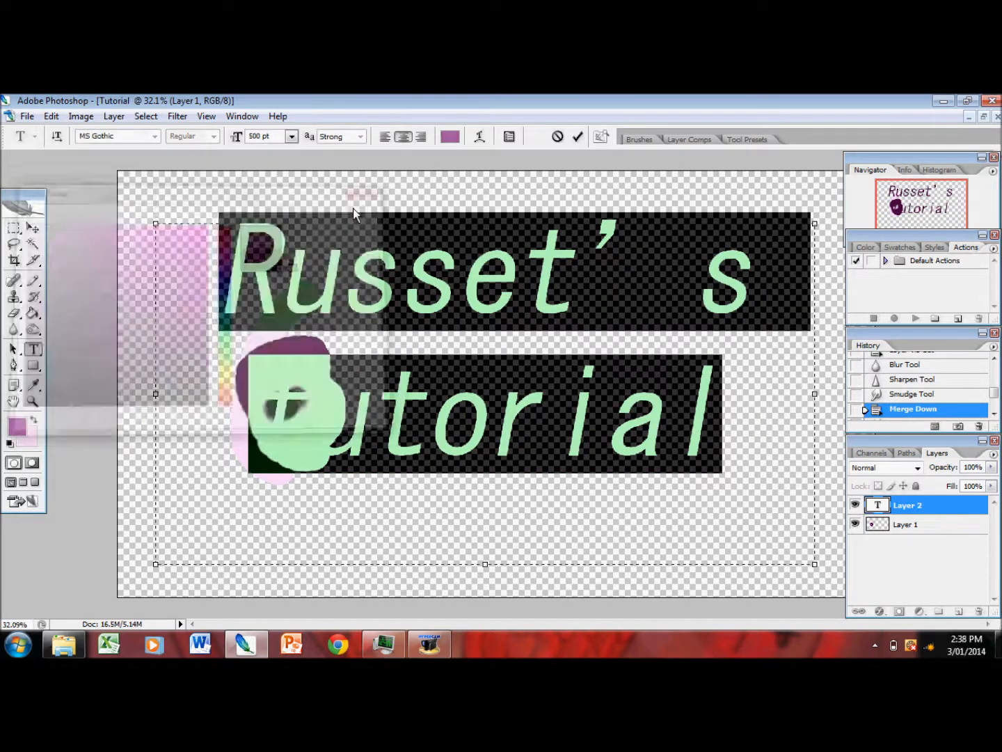
click(14, 243)
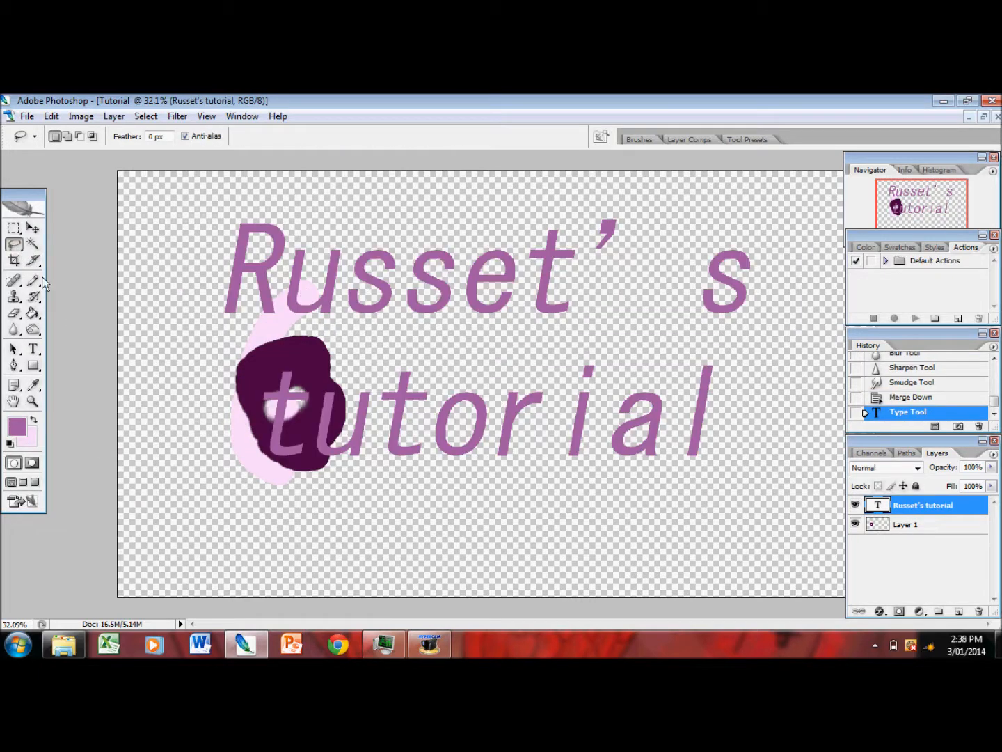
Change the color of the whole title text to golden yellow and commit the edit.
click(33, 347)
click(487, 418)
drag(722, 417, 467, 183)
click(450, 137)
drag(226, 249, 226, 379)
click(197, 234)
click(351, 211)
click(14, 244)
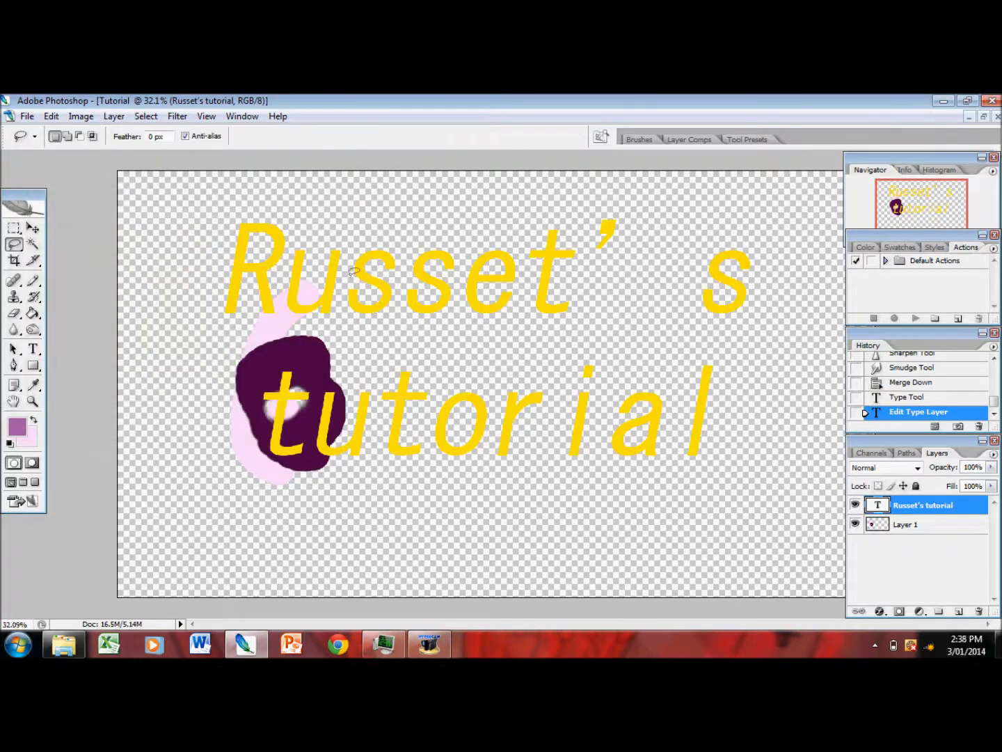
Set the font size of the whole title text to 250 pt.
click(33, 348)
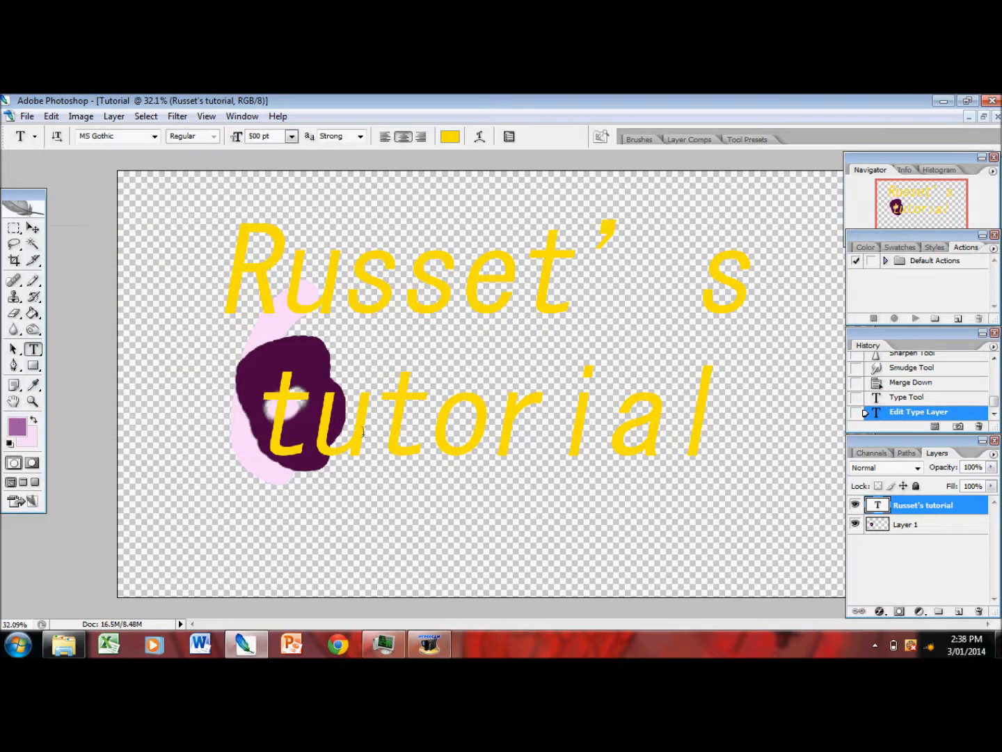
click(365, 376)
drag(768, 435, 566, 394)
key(ctrl+a)
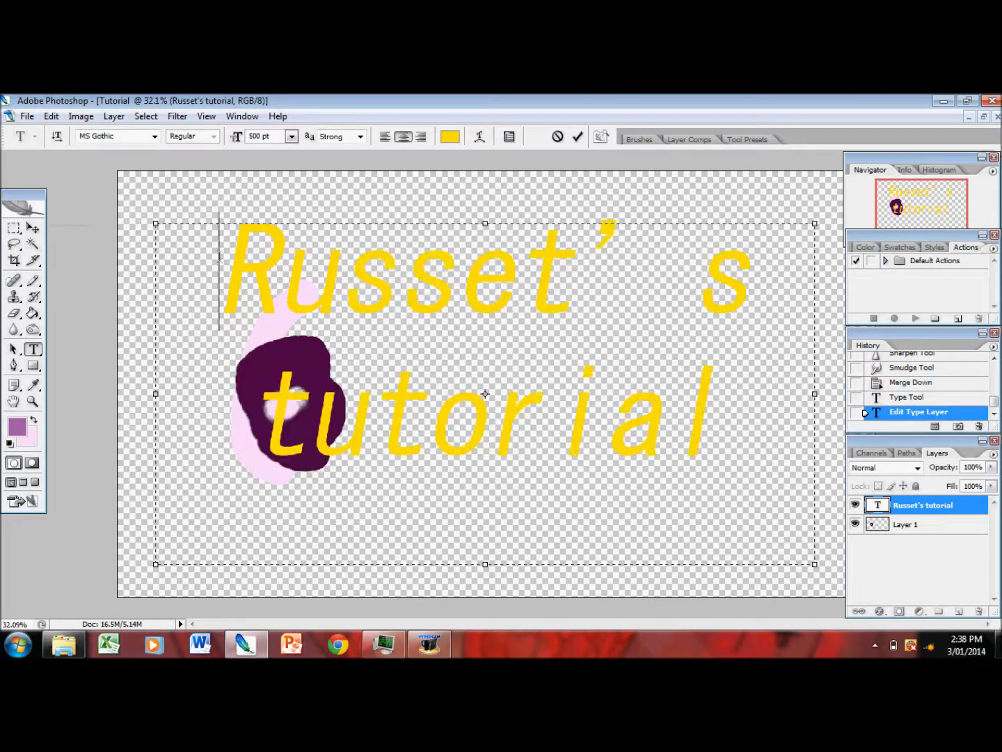
click(292, 135)
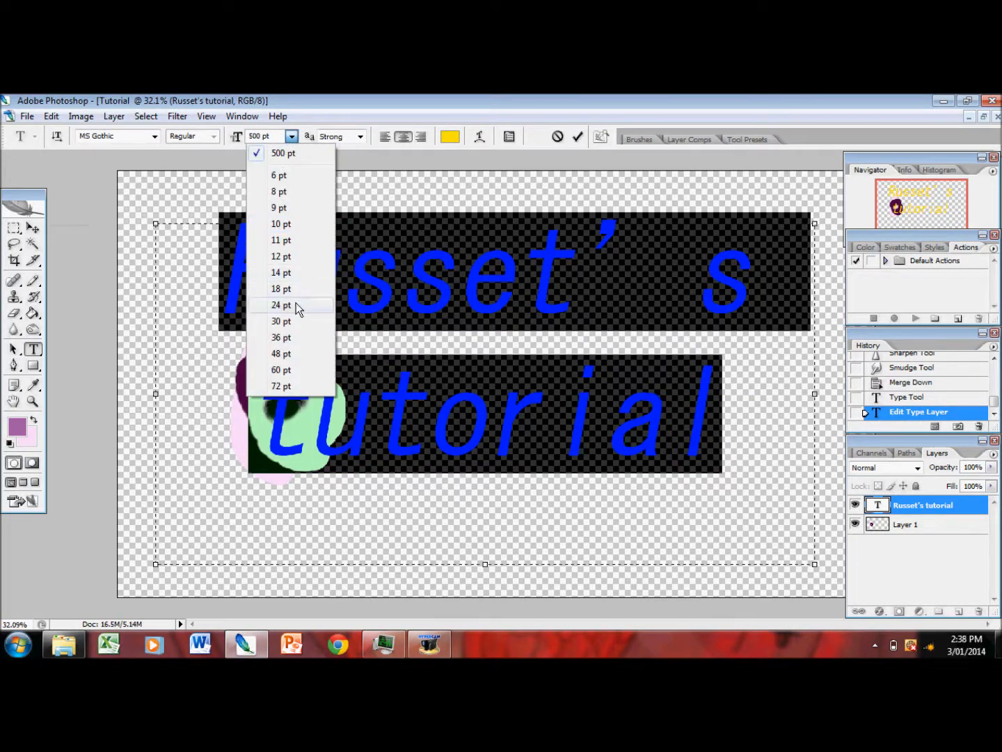
click(275, 304)
double_click(254, 135)
text(250)
key(Return)
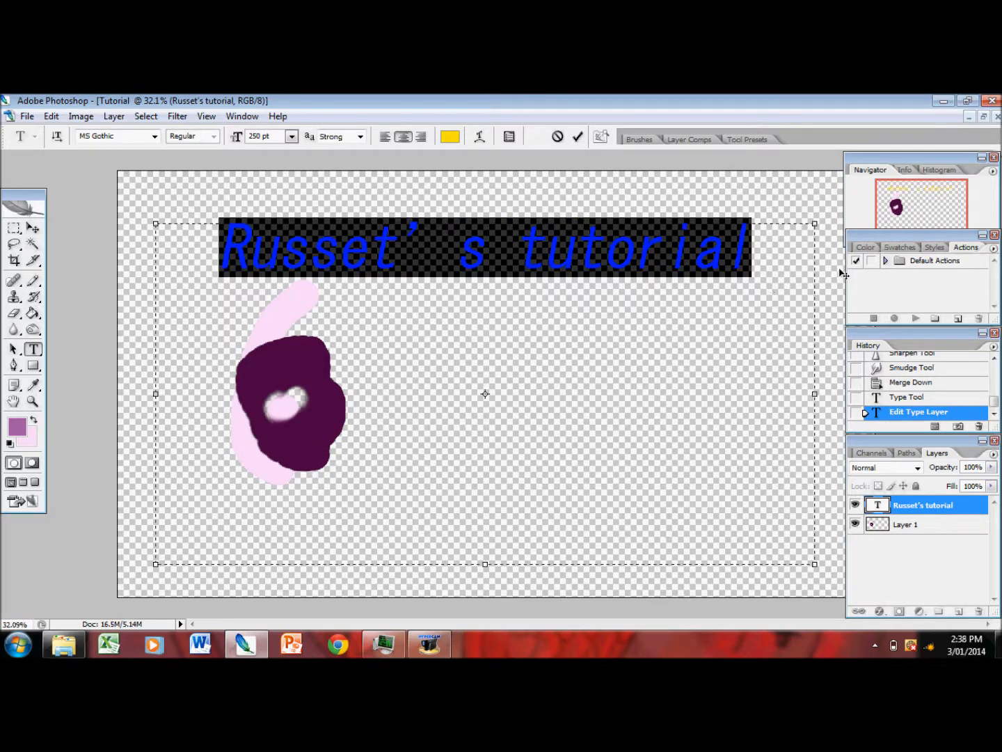
Change the title's font to Creepygirl and commit the text edit.
click(154, 137)
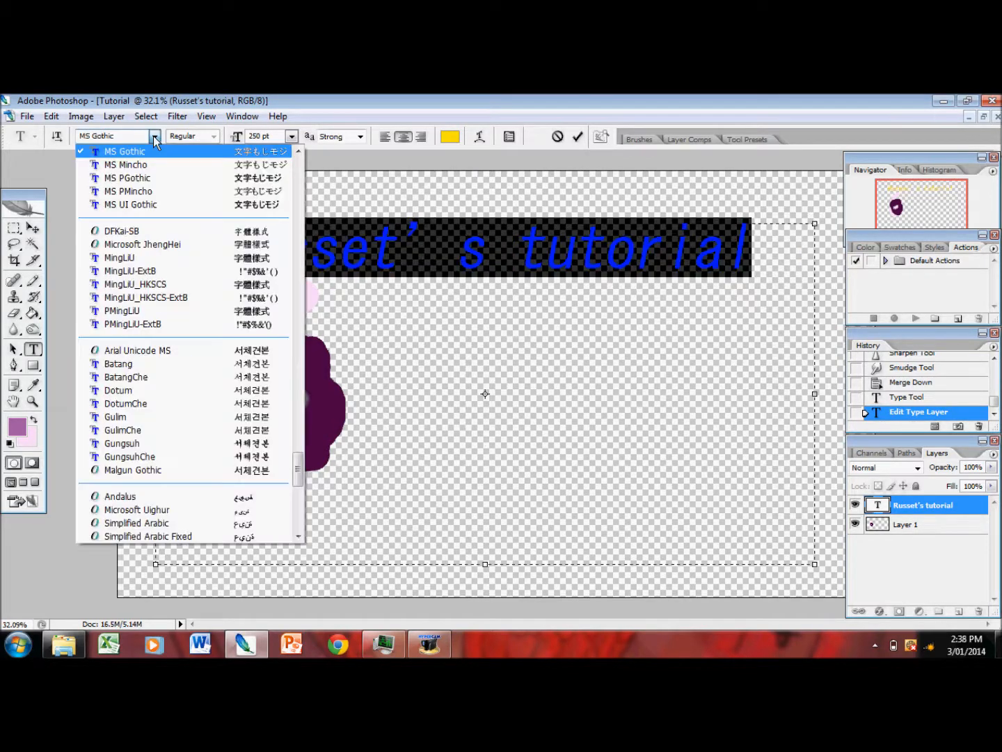
drag(298, 463, 299, 240)
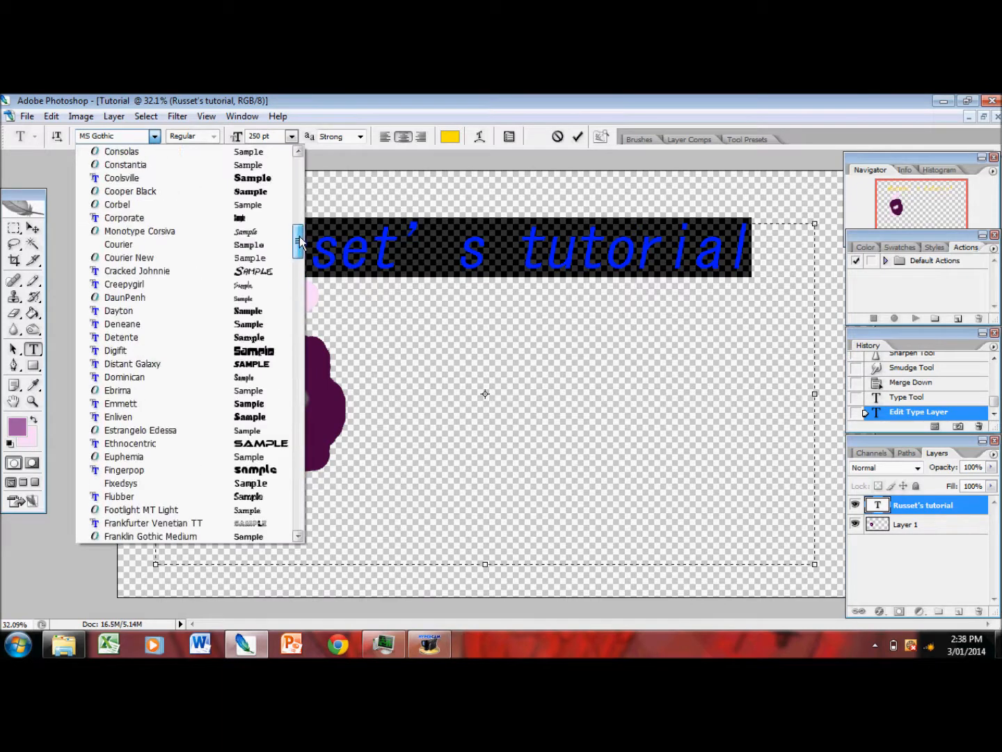
click(263, 284)
click(28, 249)
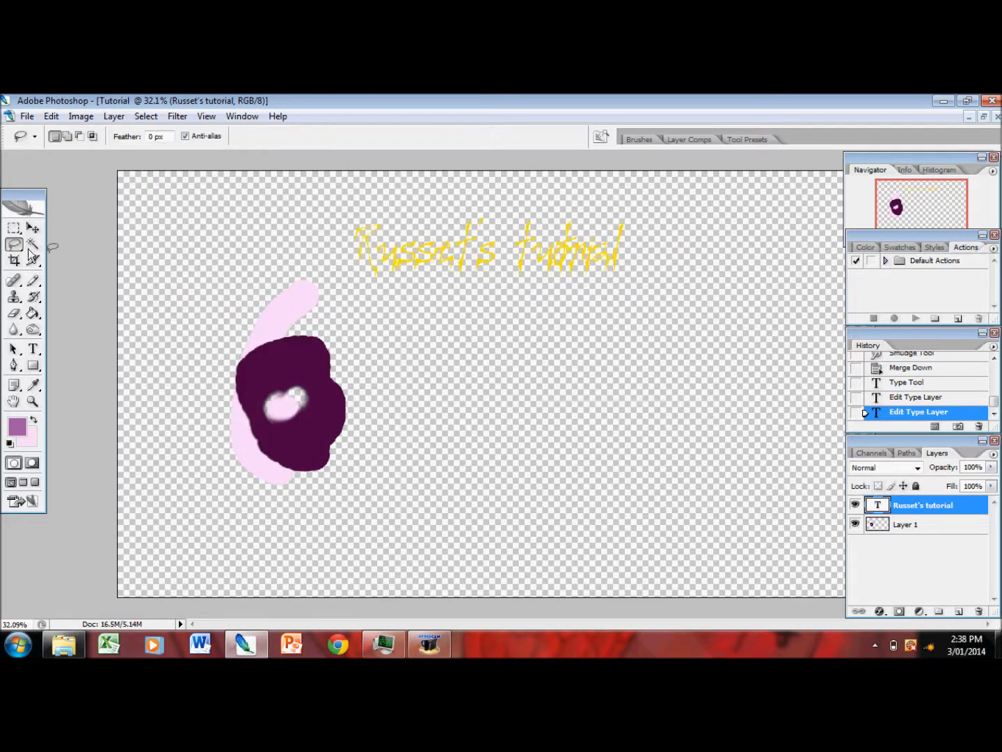
click(32, 349)
click(450, 258)
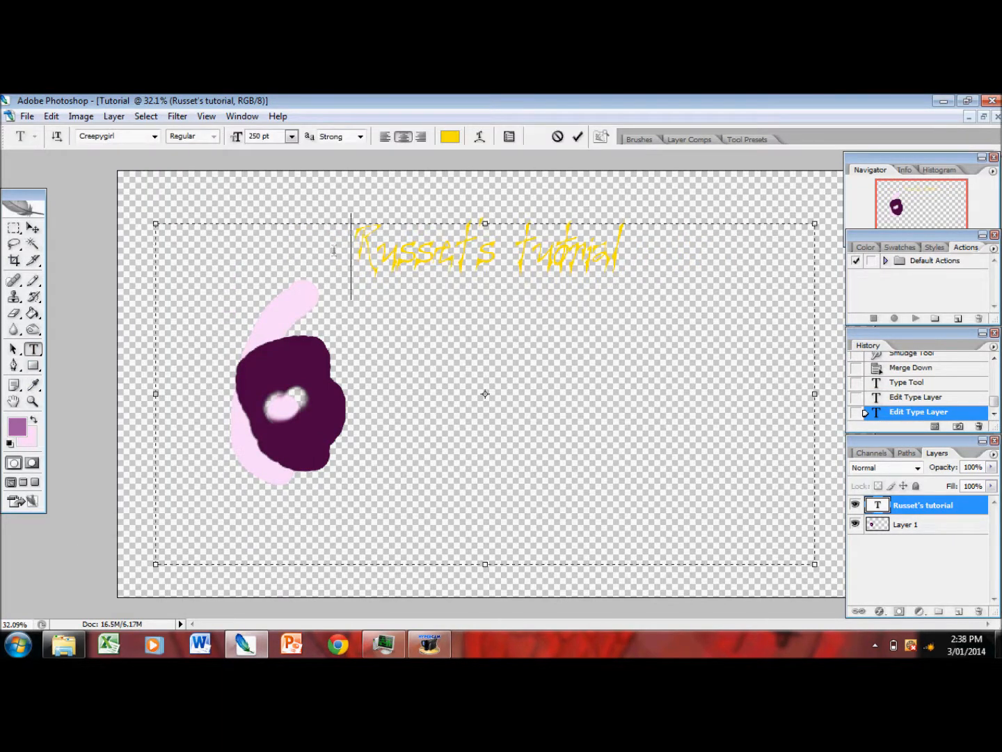
drag(334, 251, 726, 355)
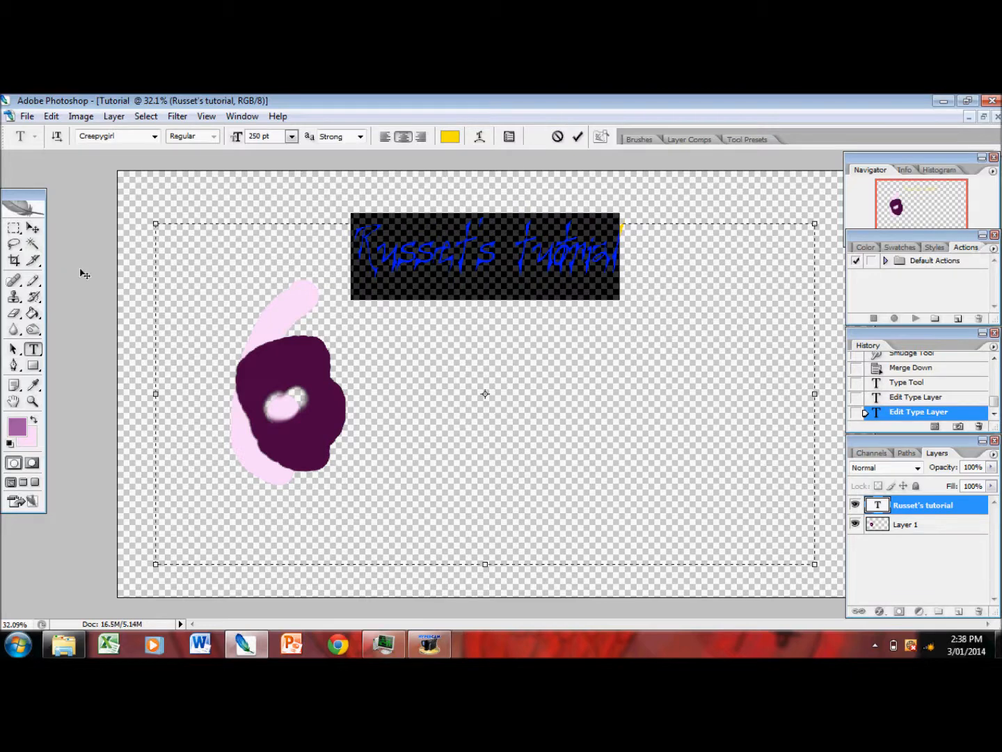
click(13, 244)
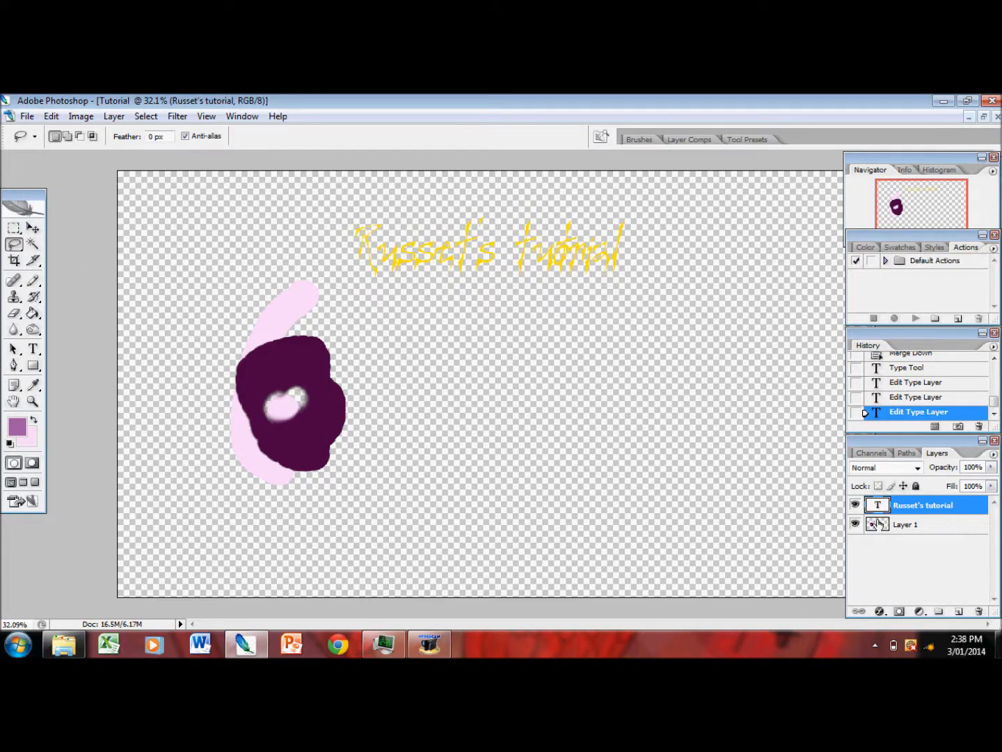
Rasterize the title layer for the Pencil tool and try to edit its lettering with the Type tool.
click(32, 279)
click(356, 304)
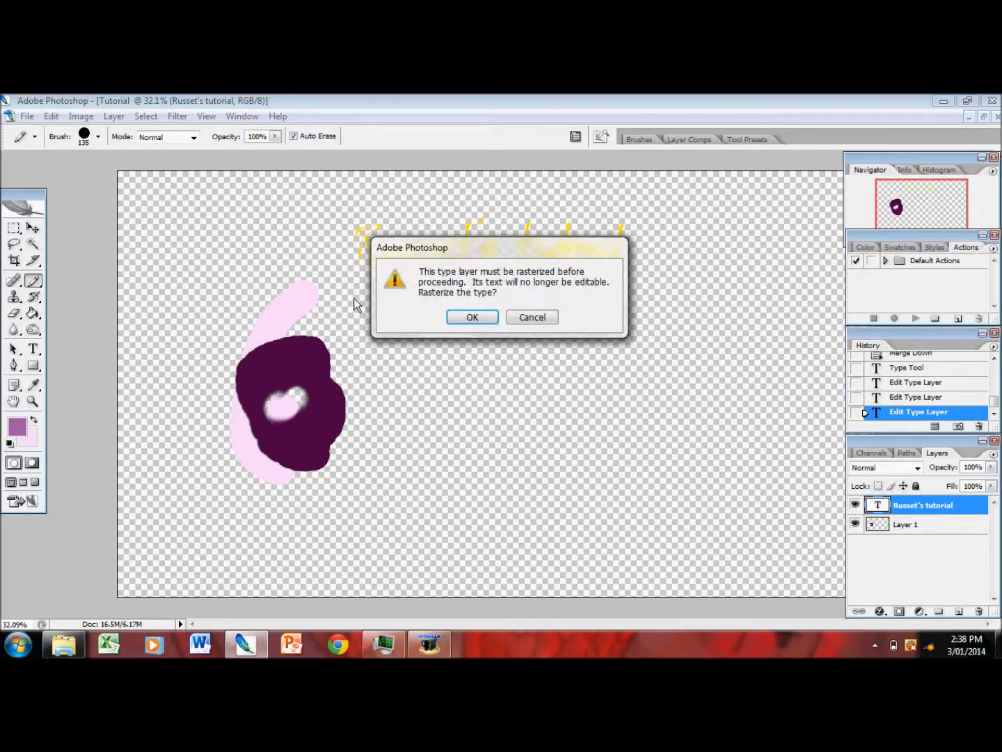
click(472, 318)
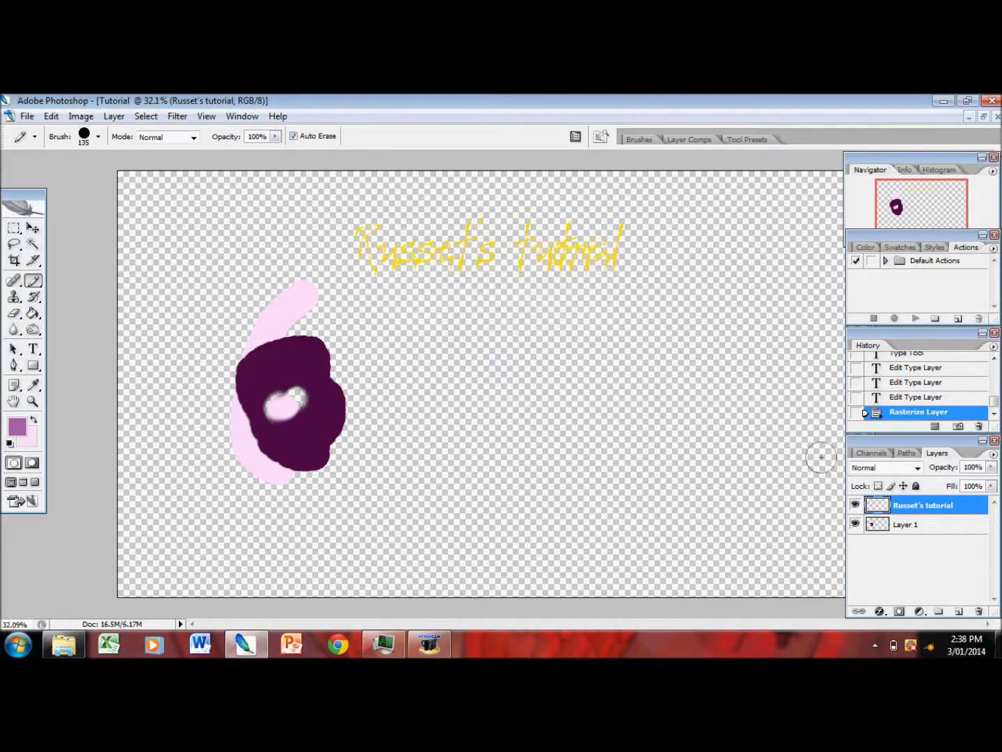
click(34, 349)
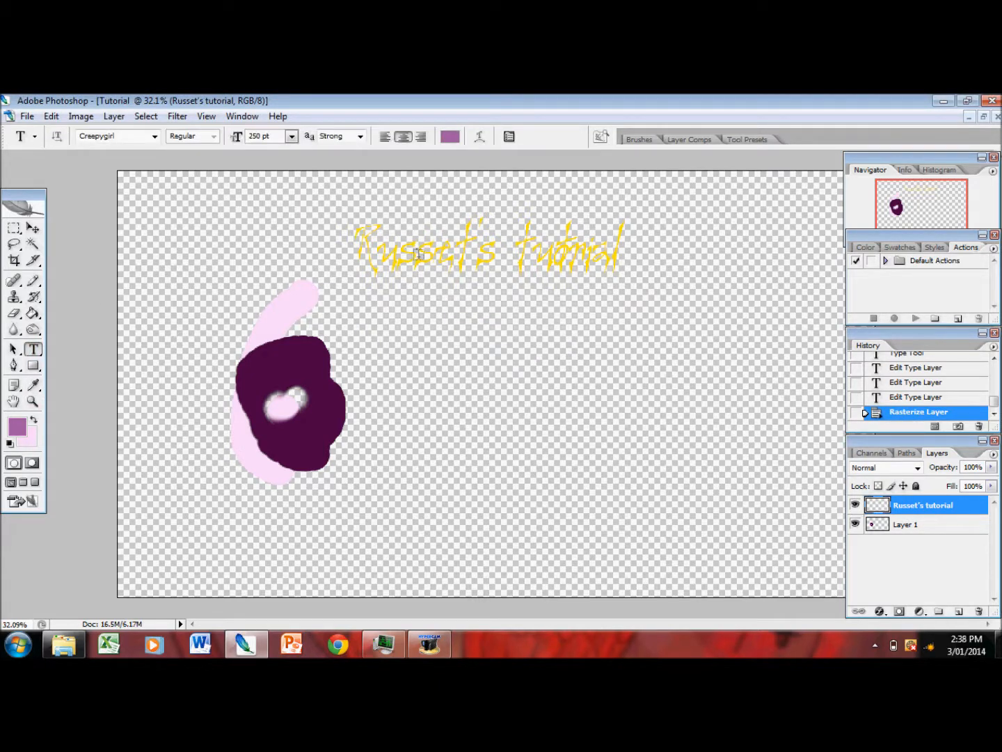
click(417, 254)
Undo the extra type layer and the rasterization, restoring the title as an editable text layer.
click(890, 402)
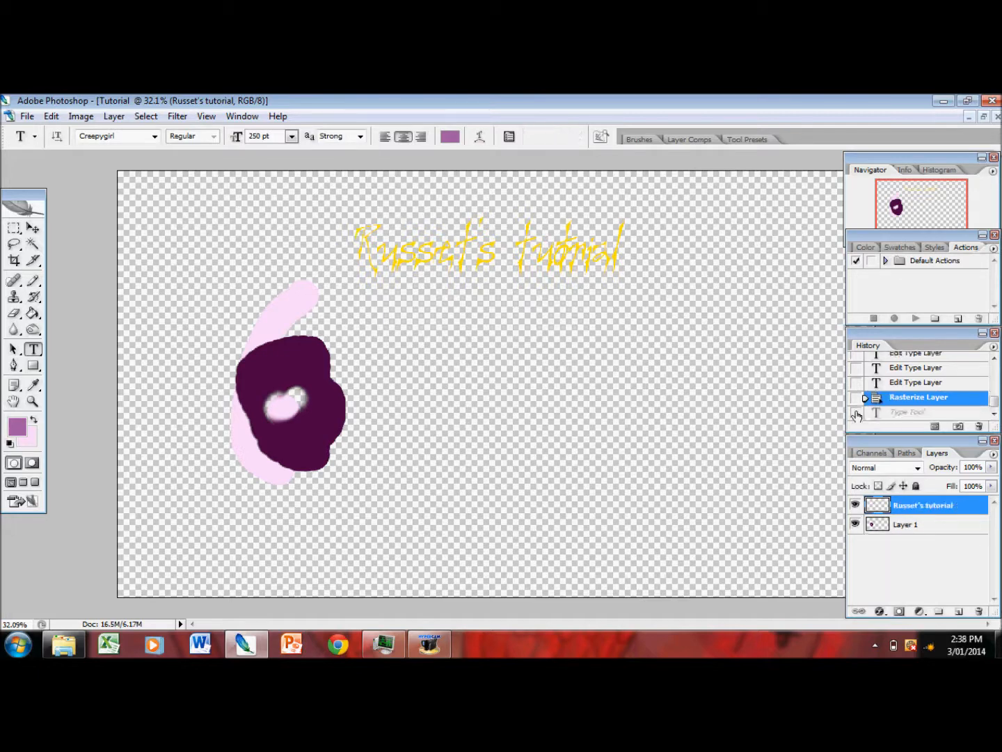
key(ctrl+z)
click(856, 508)
click(856, 506)
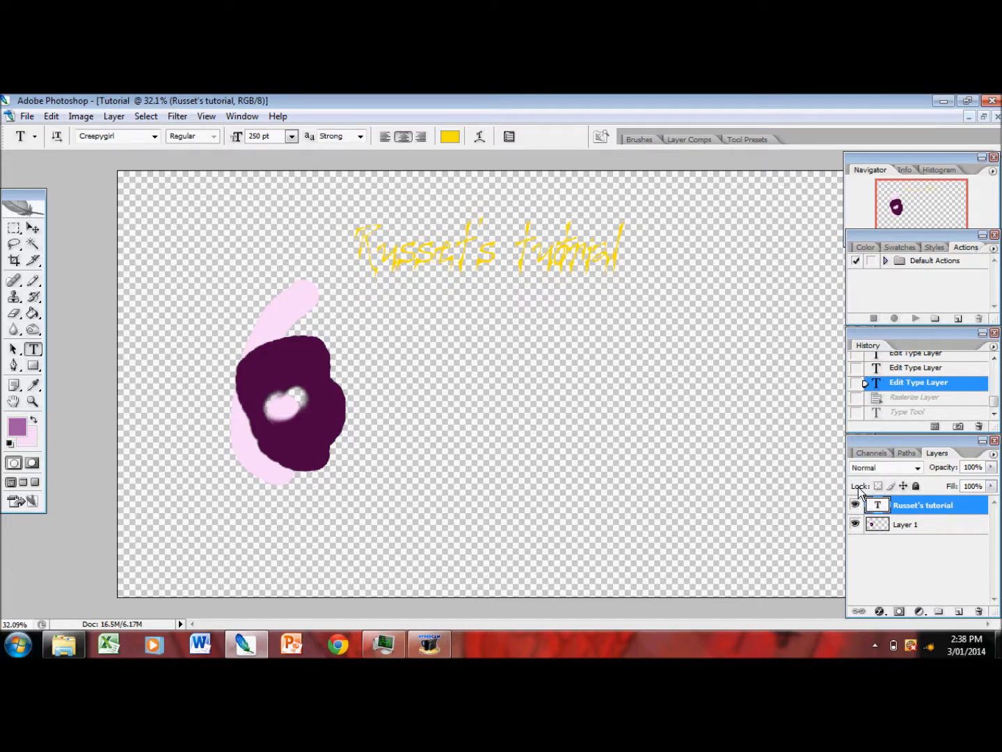
Choose a very dark purple as the foreground colour.
click(32, 385)
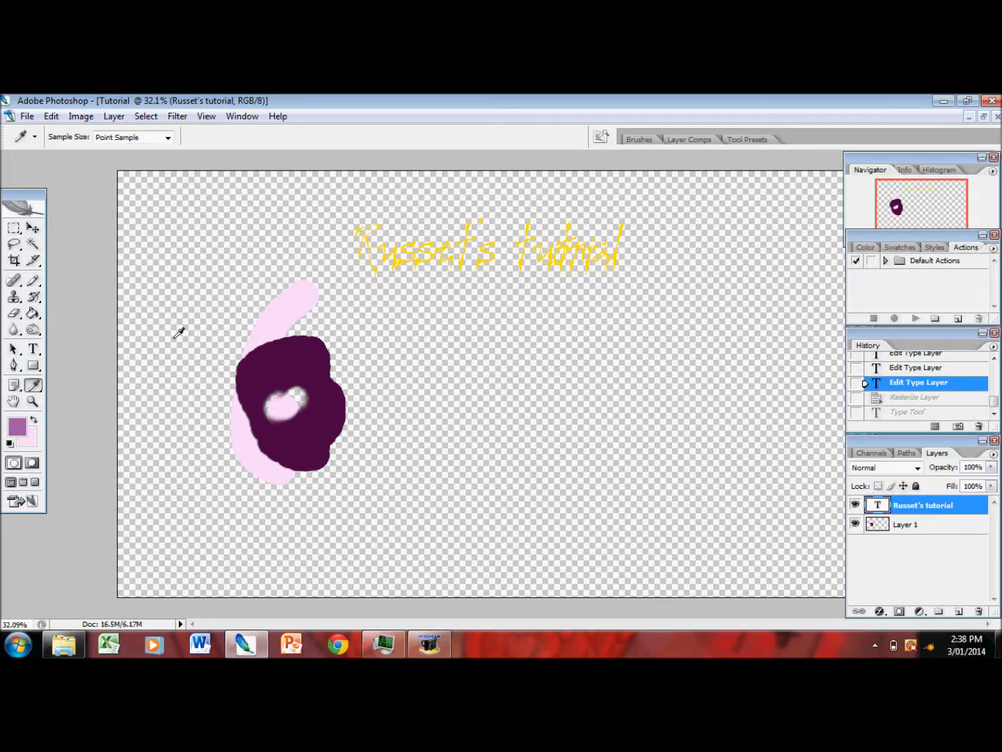
click(32, 401)
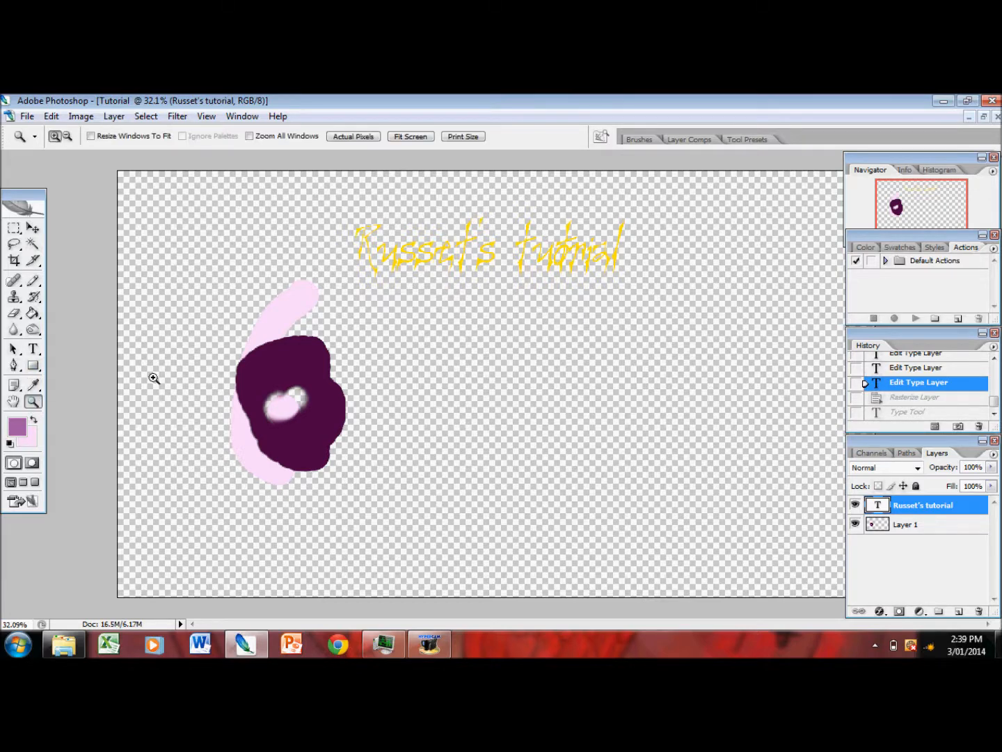
drag(149, 286, 516, 444)
click(17, 426)
click(147, 365)
click(353, 210)
Rasterize the title layer for the Pencil tool and paint a dark purple blob across the upper part of the shape on Layer 1.
click(33, 280)
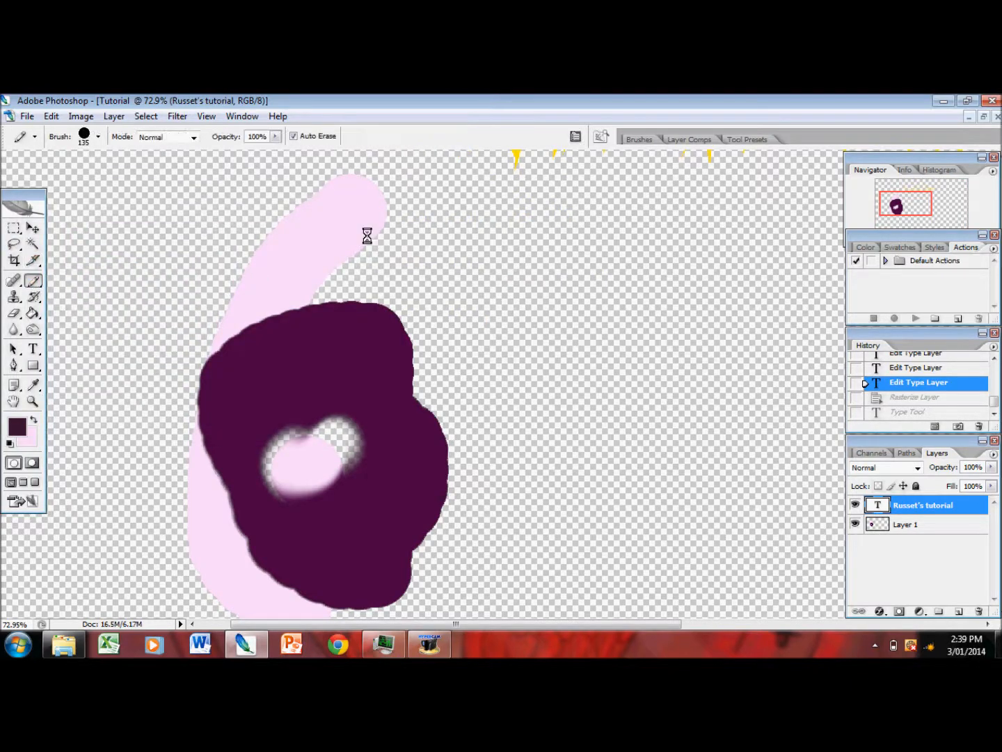
click(362, 228)
click(486, 322)
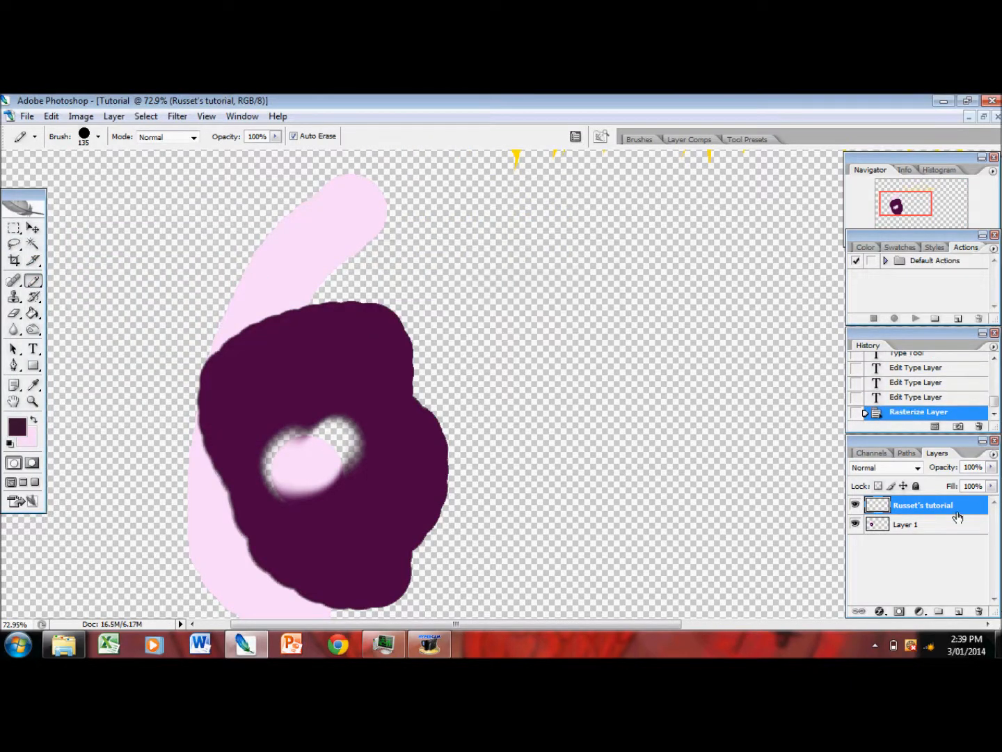
click(906, 524)
mouse_move(407, 310)
mouse_down()
mouse_move(298, 304)
mouse_move(335, 293)
mouse_move(227, 298)
mouse_move(443, 404)
mouse_up()
Try the Eyedropper tool on the painted shape and fit the whole canvas on screen with the Zoom tool.
key(i)
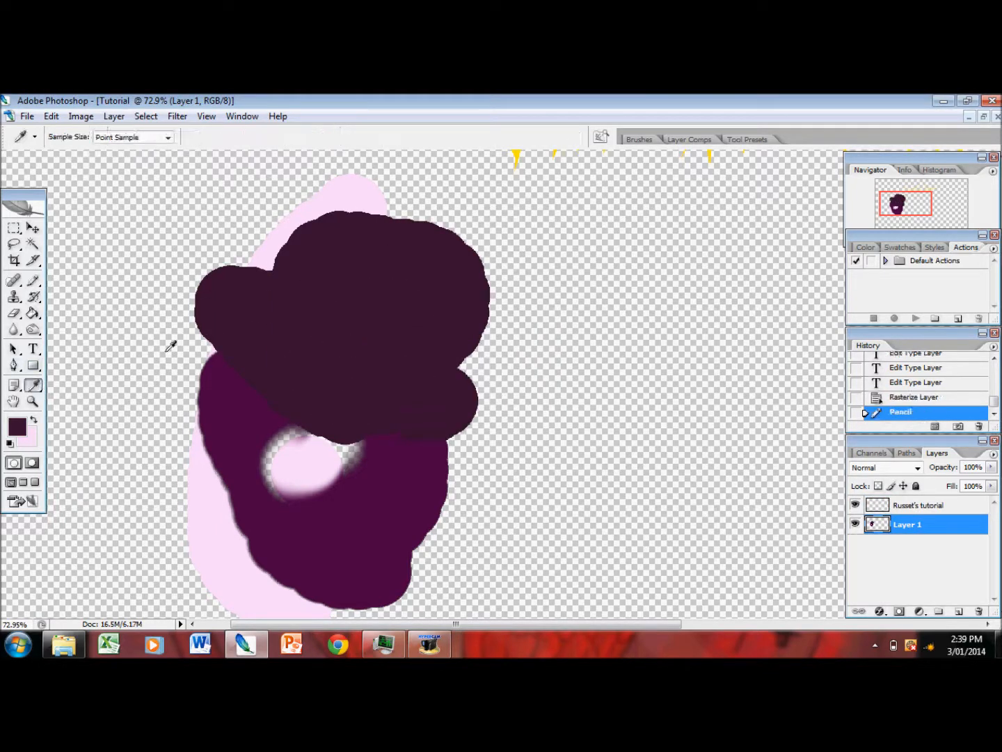
click(246, 557)
click(390, 488)
click(32, 402)
right_click(106, 369)
click(195, 382)
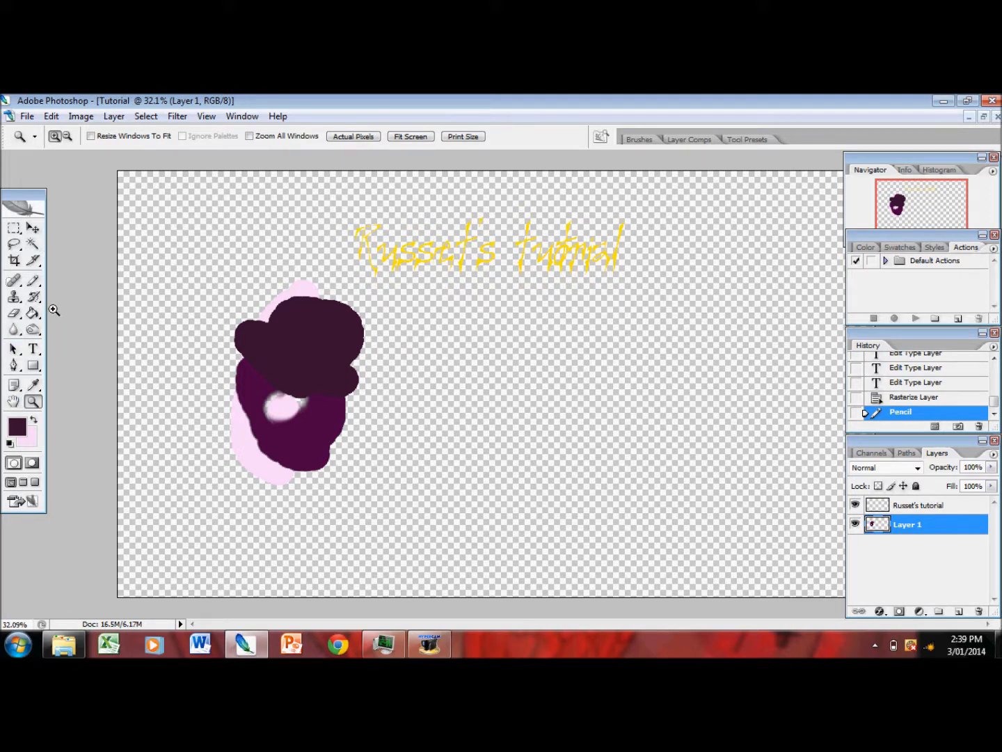
Zoom in to 1600% on the dark purple blob and fit the whole canvas on screen again.
drag(40, 336, 71, 331)
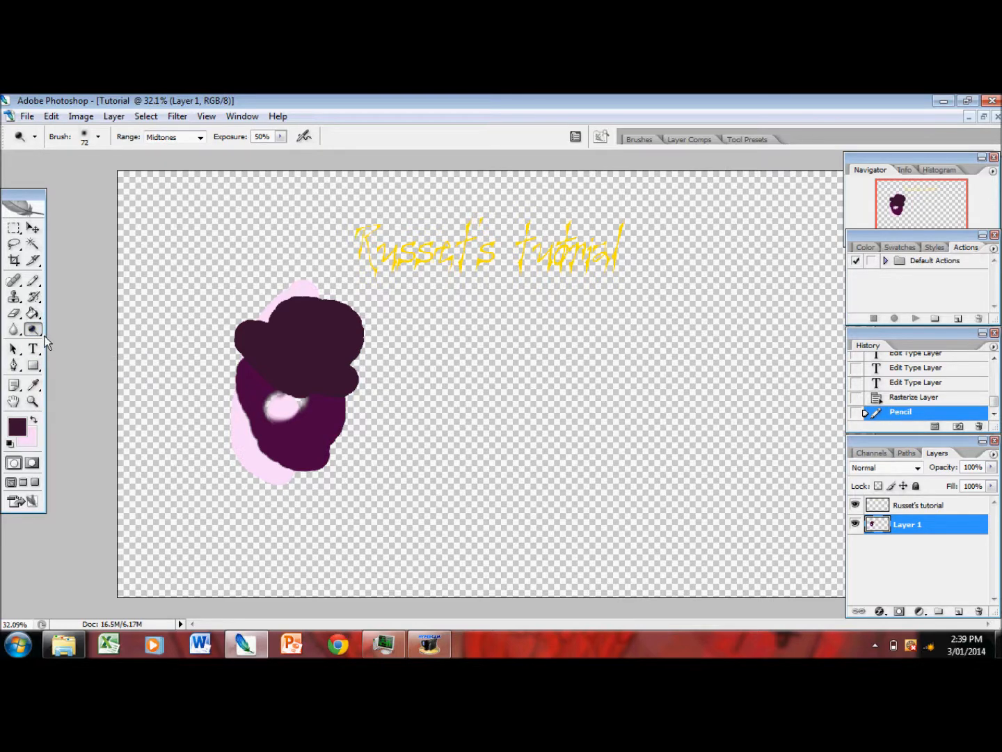
click(32, 402)
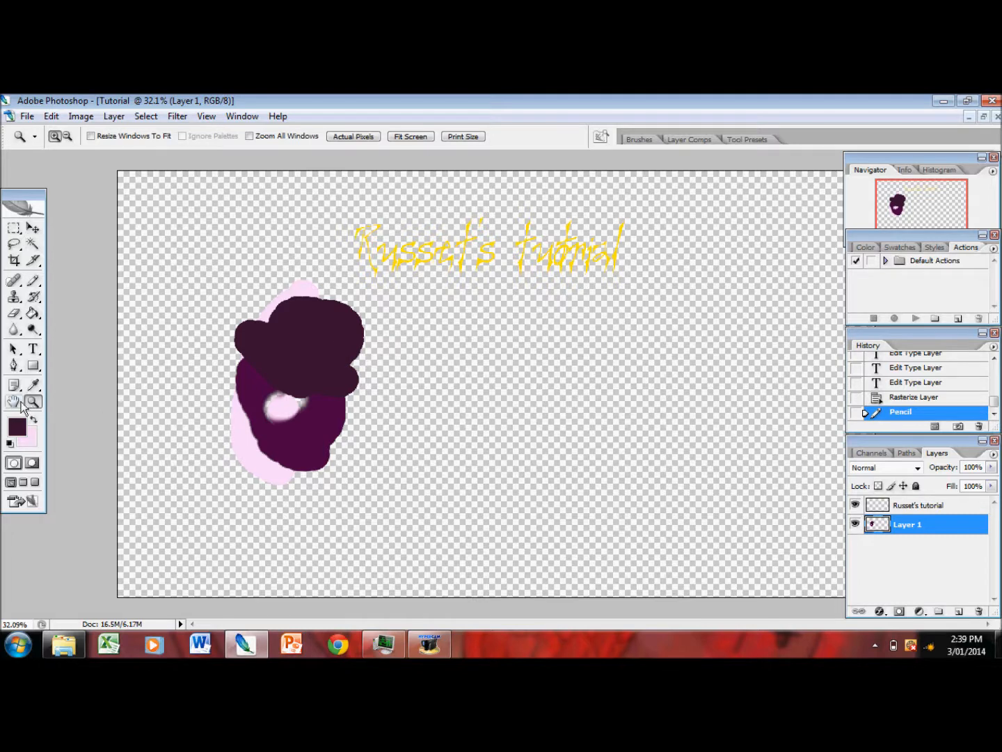
click(321, 360)
mouse_move(298, 358)
mouse_down()
mouse_move(316, 372)
mouse_move(295, 368)
mouse_up()
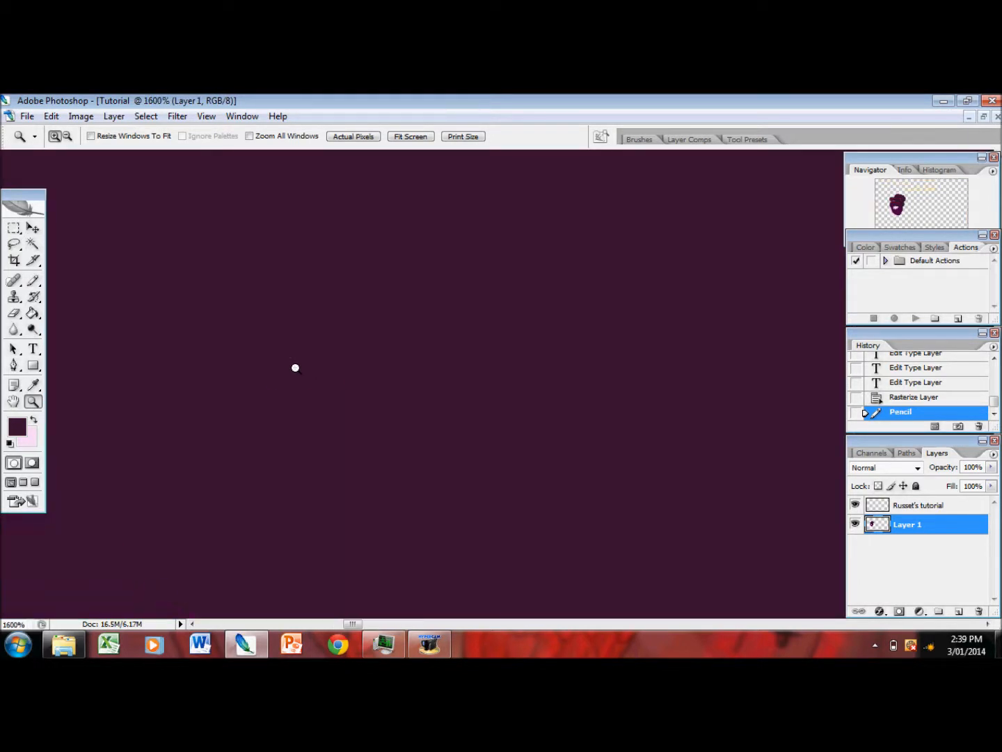
right_click(293, 332)
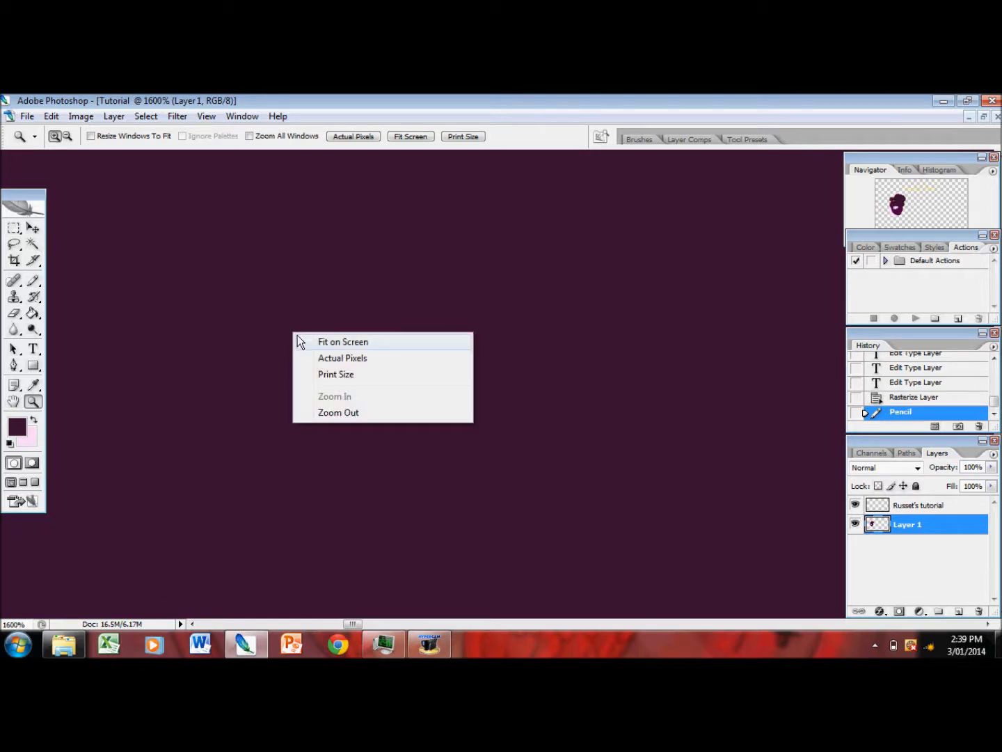
click(299, 341)
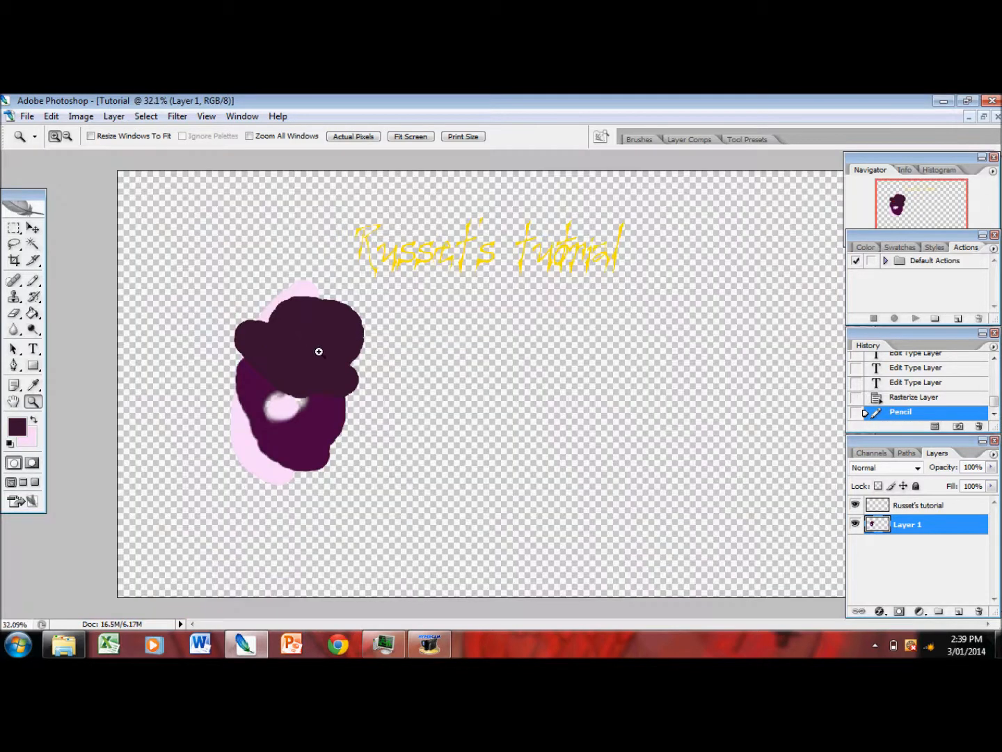
Zoom in on a framed area around the painted shape, zoom out in stages to 50% and fit the canvas on screen.
drag(266, 298, 480, 470)
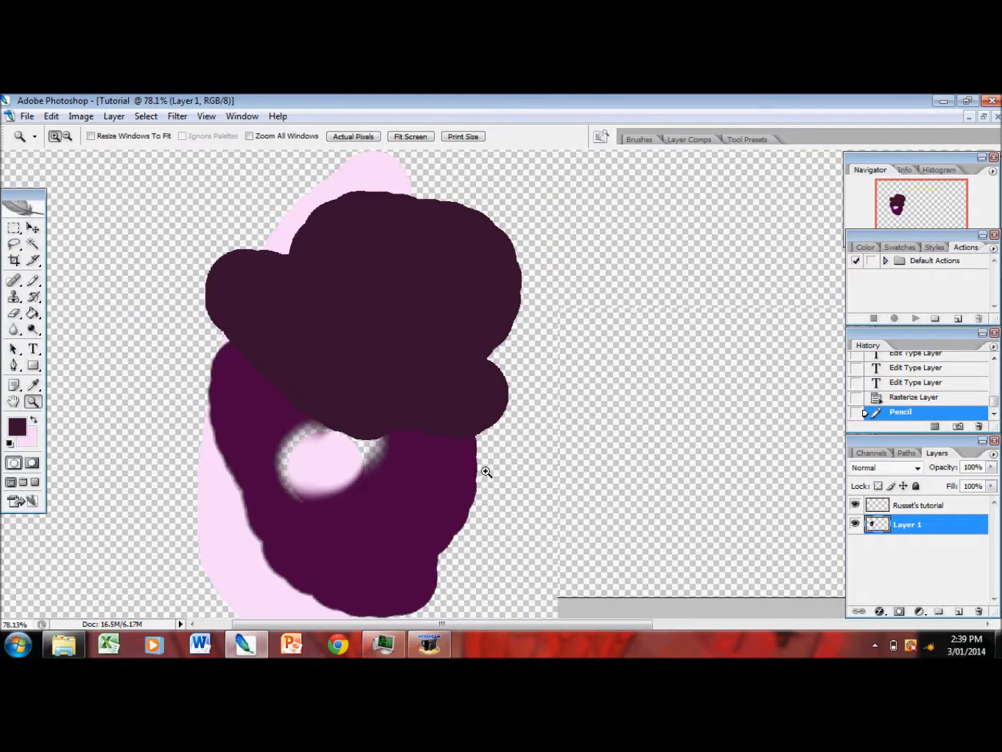
right_click(354, 370)
click(411, 453)
right_click(360, 375)
click(400, 456)
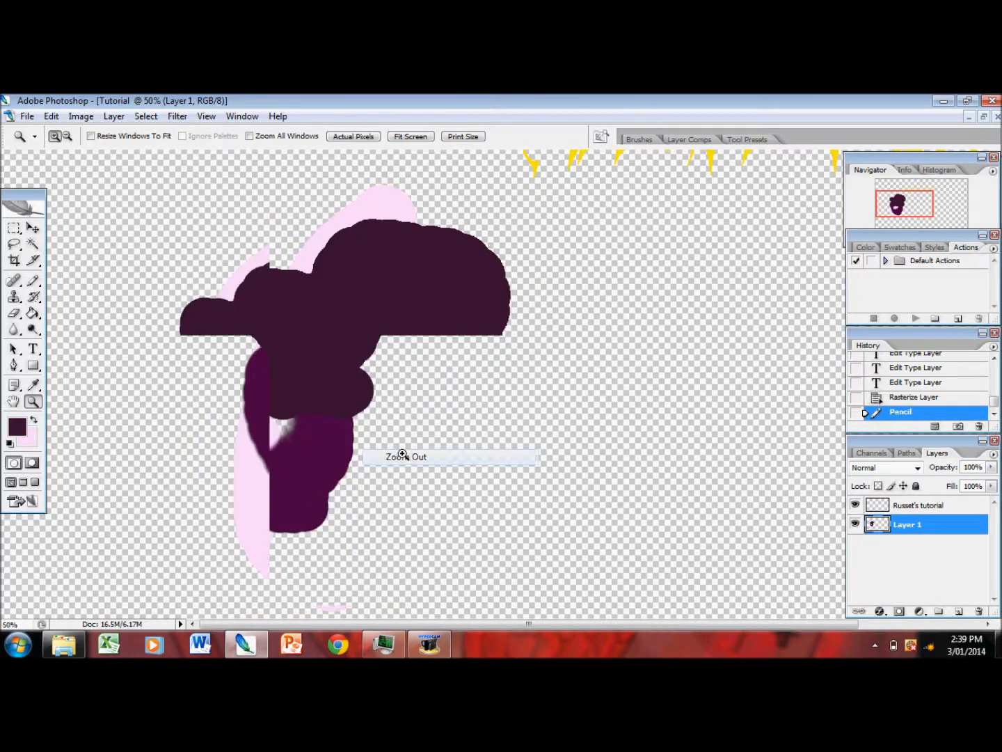
right_click(425, 387)
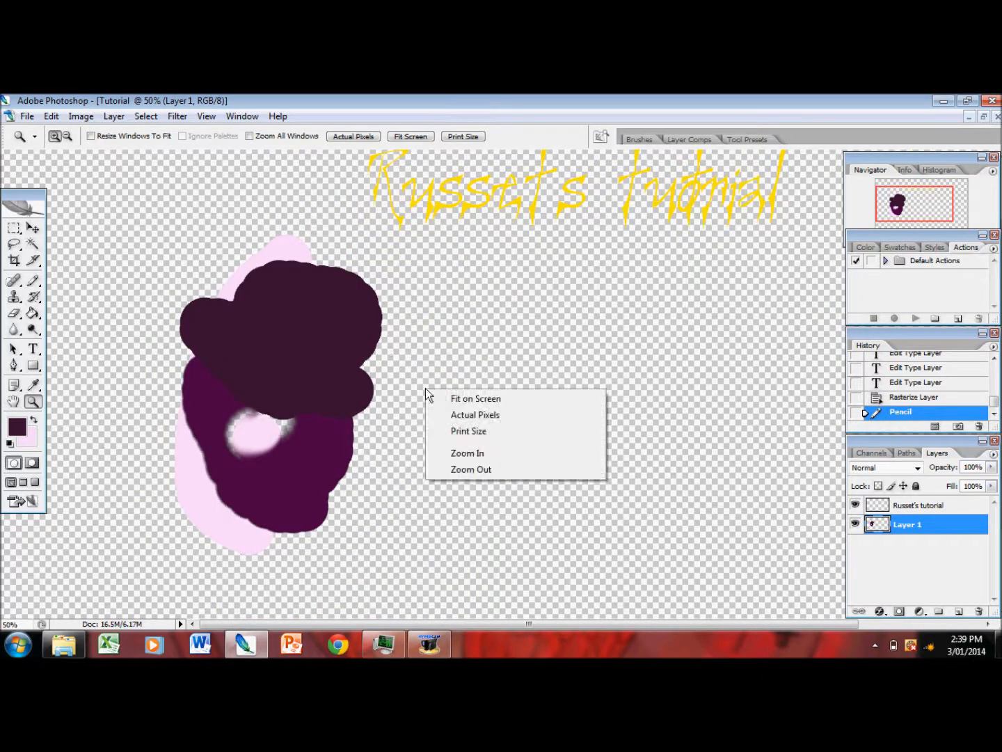
click(470, 398)
Demonstrate framed and incremental zooming on the painted shape, fitting the whole canvas on screen after each.
drag(268, 334, 347, 387)
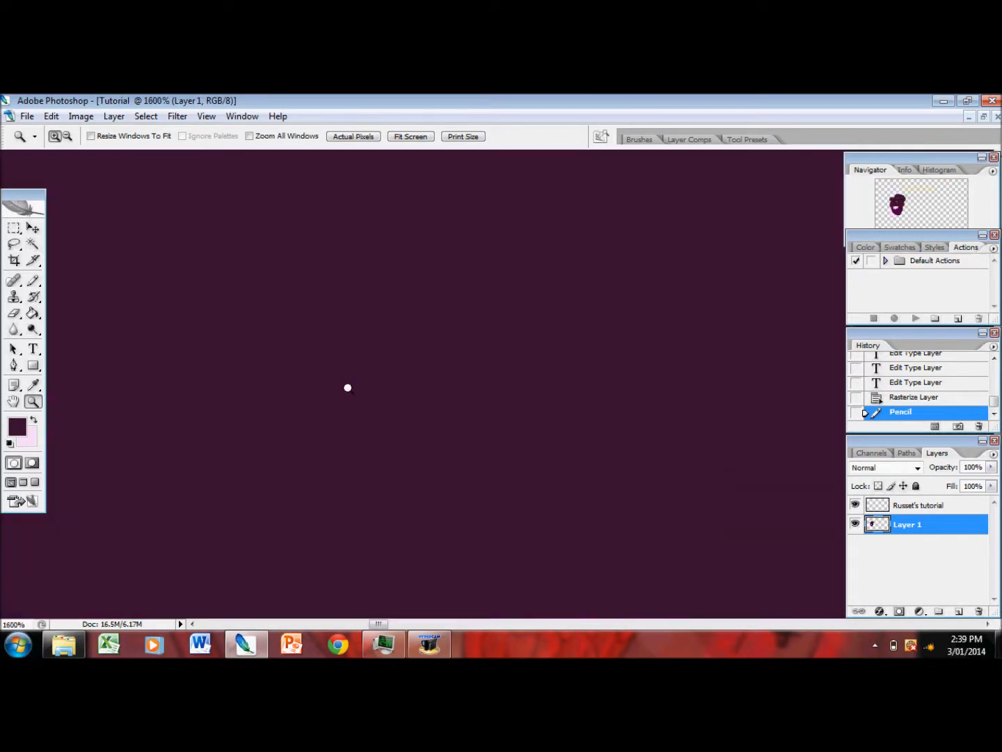
right_click(347, 389)
click(376, 395)
right_click(353, 371)
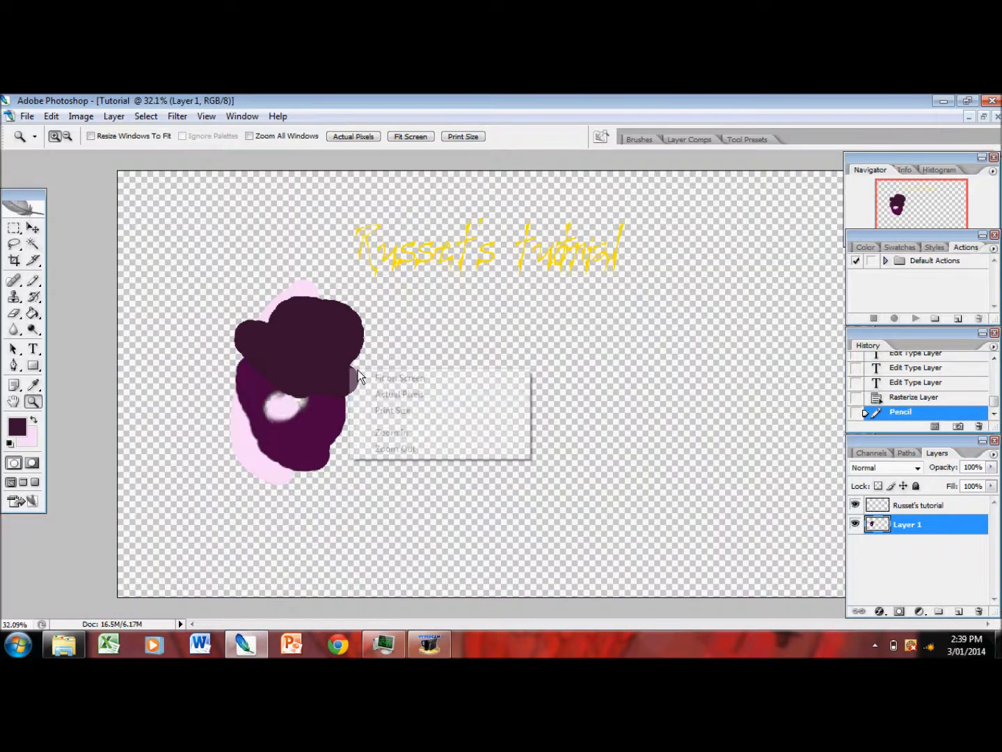
click(392, 435)
click(319, 392)
click(320, 386)
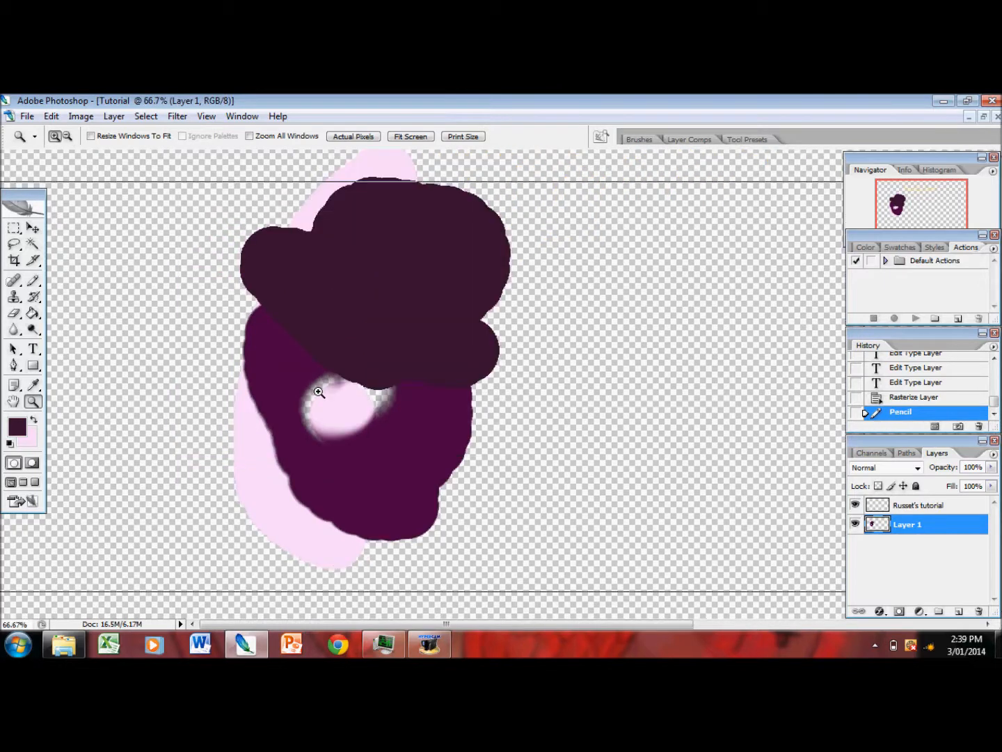
click(347, 386)
click(341, 390)
right_click(337, 395)
click(371, 403)
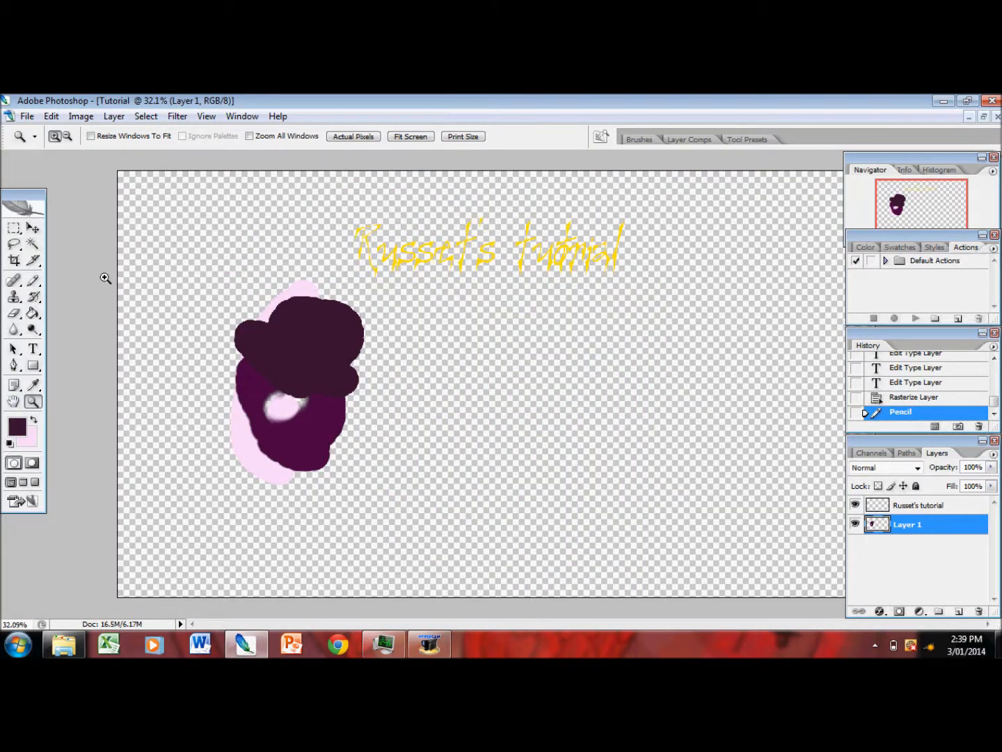
Add a new empty layer with default settings above the title layer.
click(913, 508)
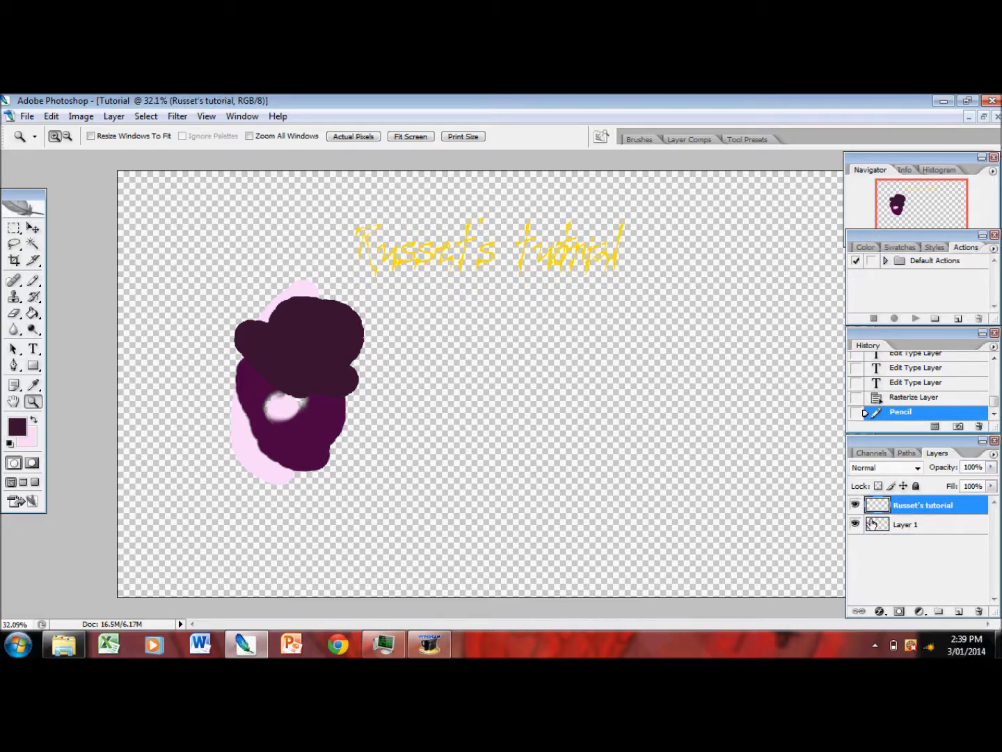
click(994, 454)
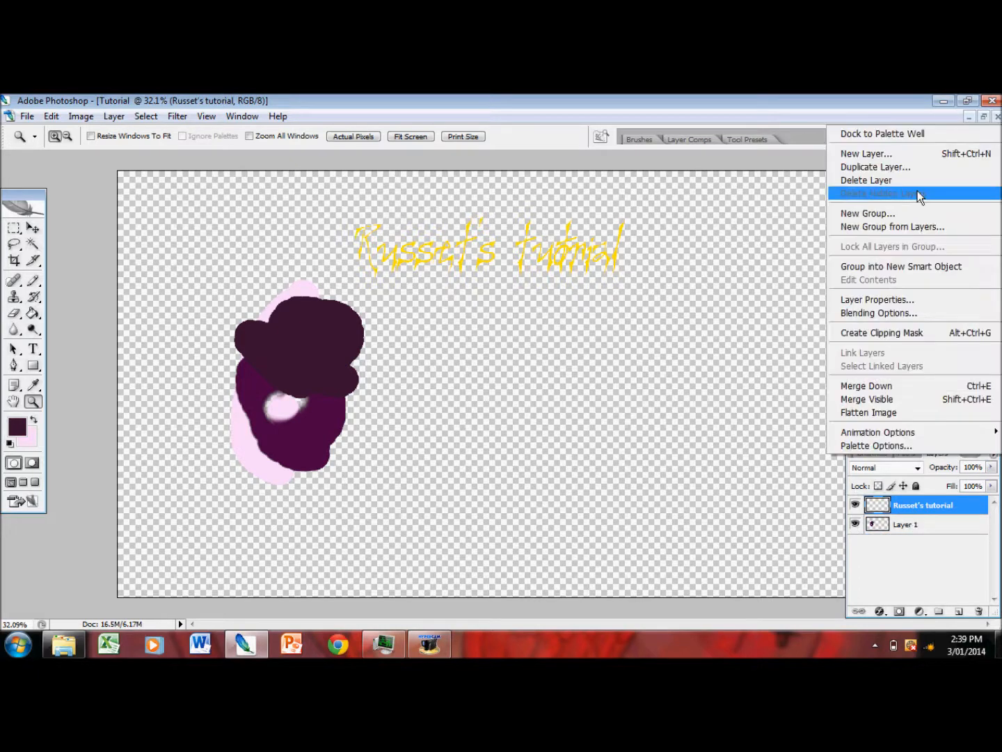
click(880, 149)
click(605, 262)
Delete the title layer and Layer 1 together, keeping only the empty Layer 2.
click(925, 523)
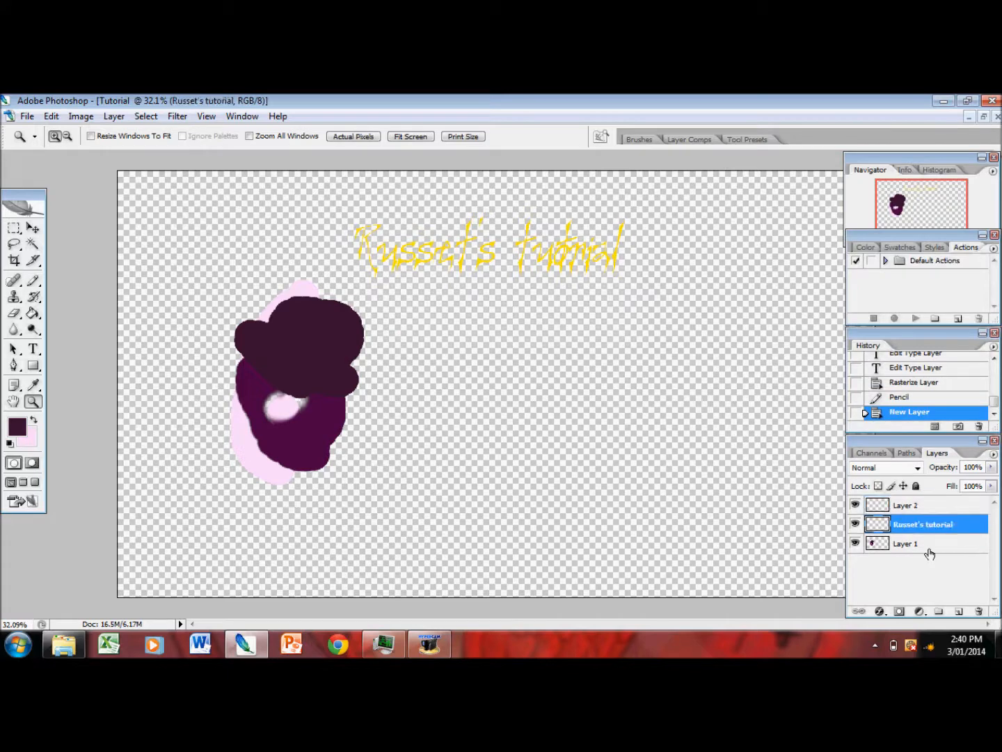
shift+click(925, 543)
click(978, 611)
click(465, 309)
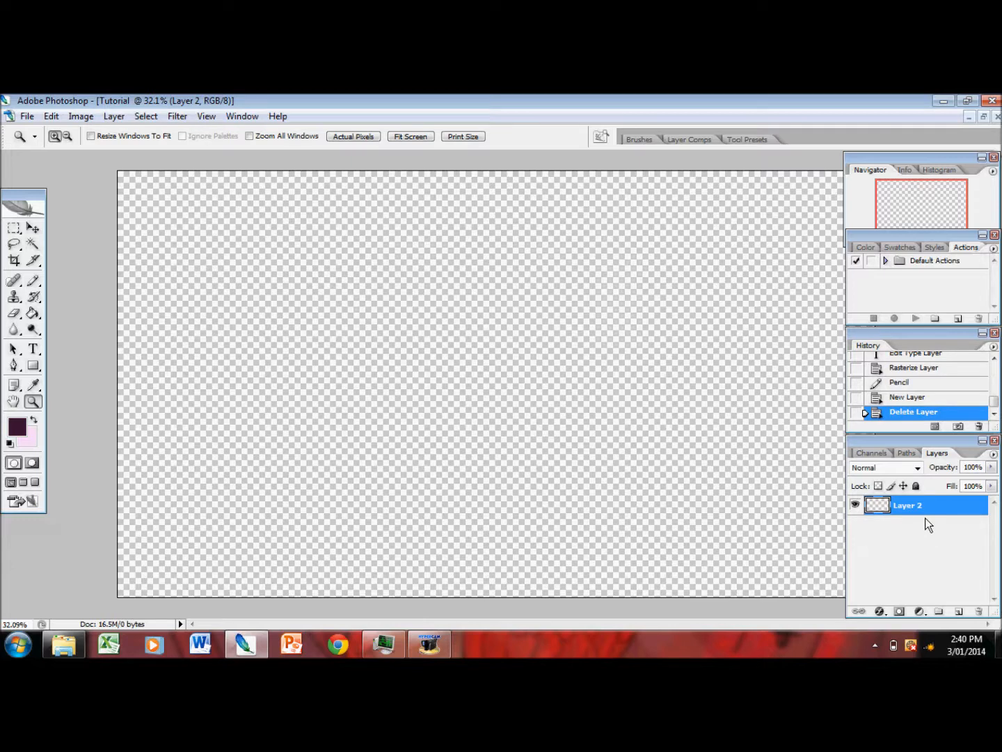
Create Layer 3 as a clipping mask on Layer 2 and scribble across it in dark purple with the Pencil tool.
click(993, 454)
click(895, 150)
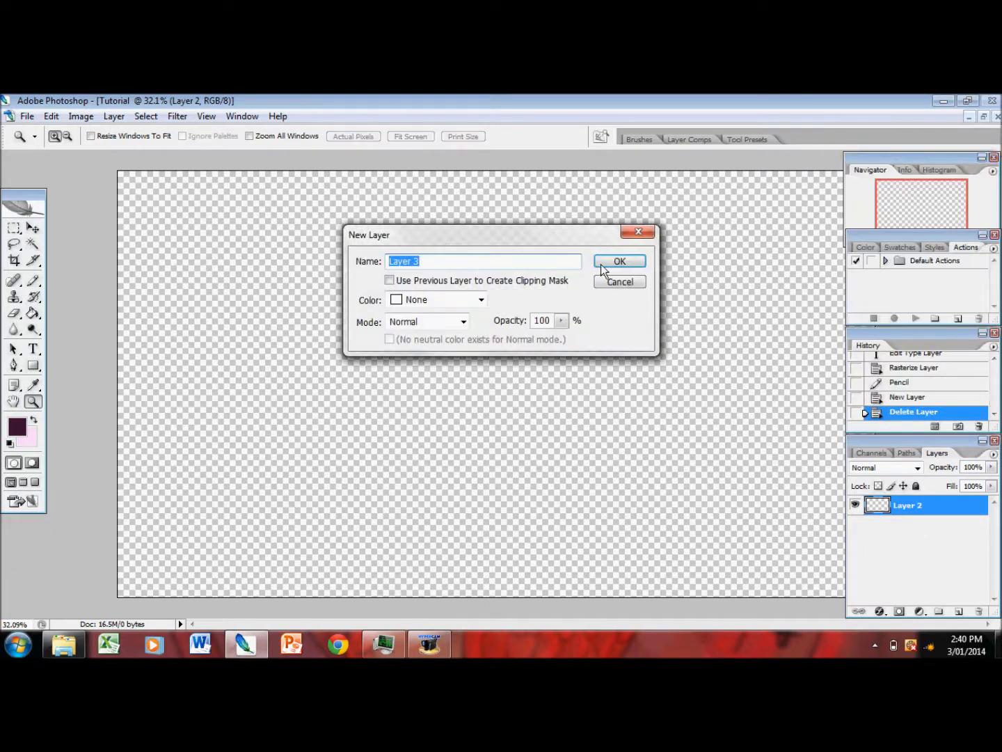
click(391, 281)
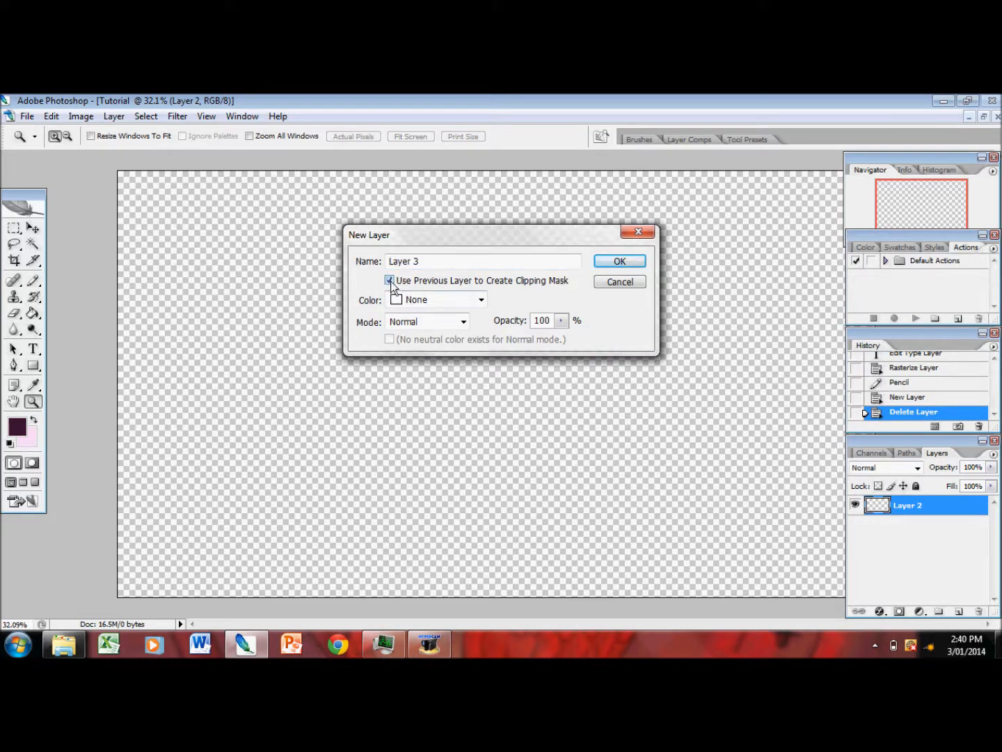
click(626, 260)
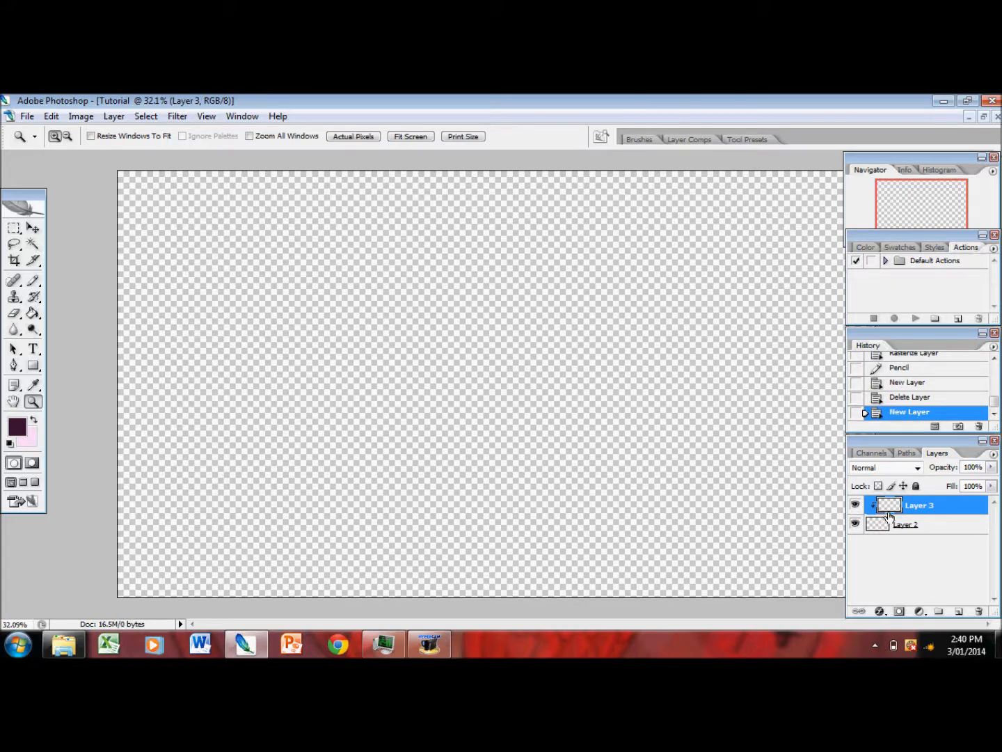
click(33, 281)
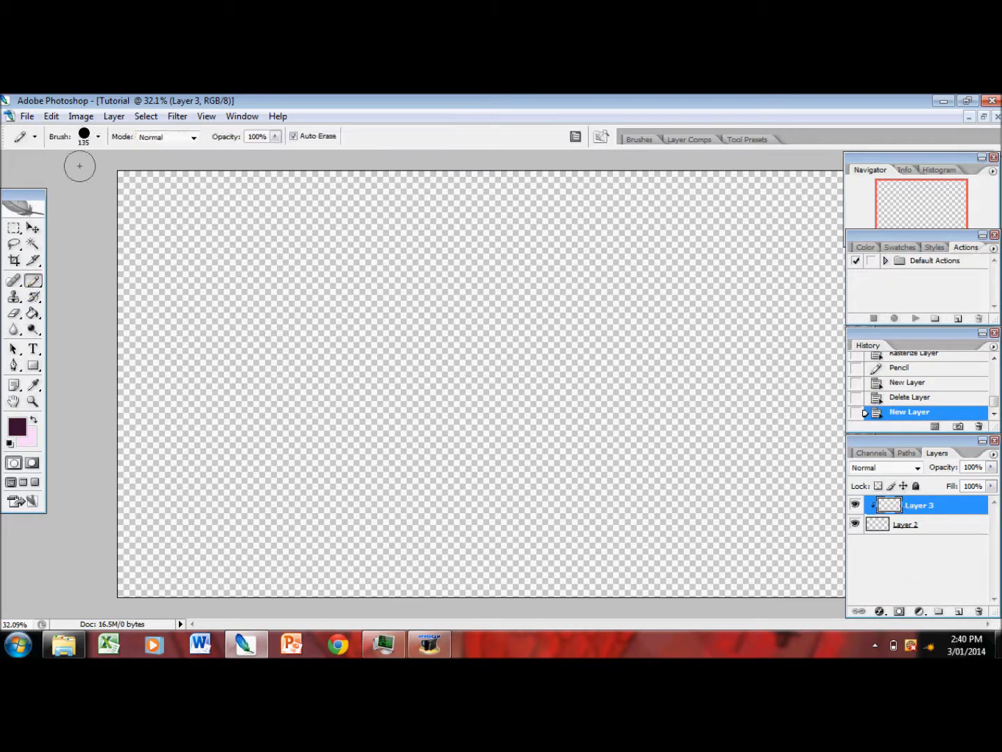
mouse_move(482, 358)
mouse_down()
mouse_move(648, 429)
mouse_move(676, 454)
mouse_move(329, 254)
mouse_move(460, 251)
mouse_up()
Swap the foreground and background colours and scribble broad light pink pencil strokes on Layer 2 beneath the clipped layer.
click(916, 527)
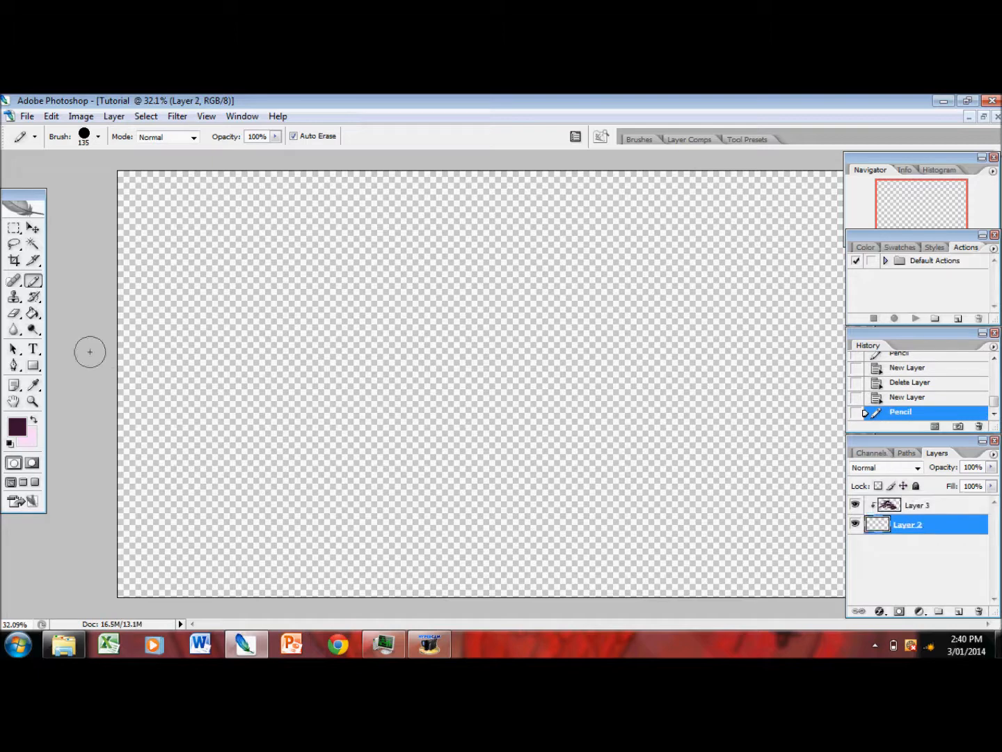
click(33, 420)
mouse_move(623, 461)
mouse_down()
mouse_move(228, 213)
mouse_move(232, 313)
mouse_move(536, 448)
mouse_move(659, 534)
mouse_move(403, 332)
mouse_move(443, 385)
mouse_move(704, 454)
mouse_move(624, 366)
mouse_move(595, 309)
mouse_move(488, 242)
mouse_move(436, 230)
mouse_move(395, 259)
mouse_move(315, 252)
mouse_up()
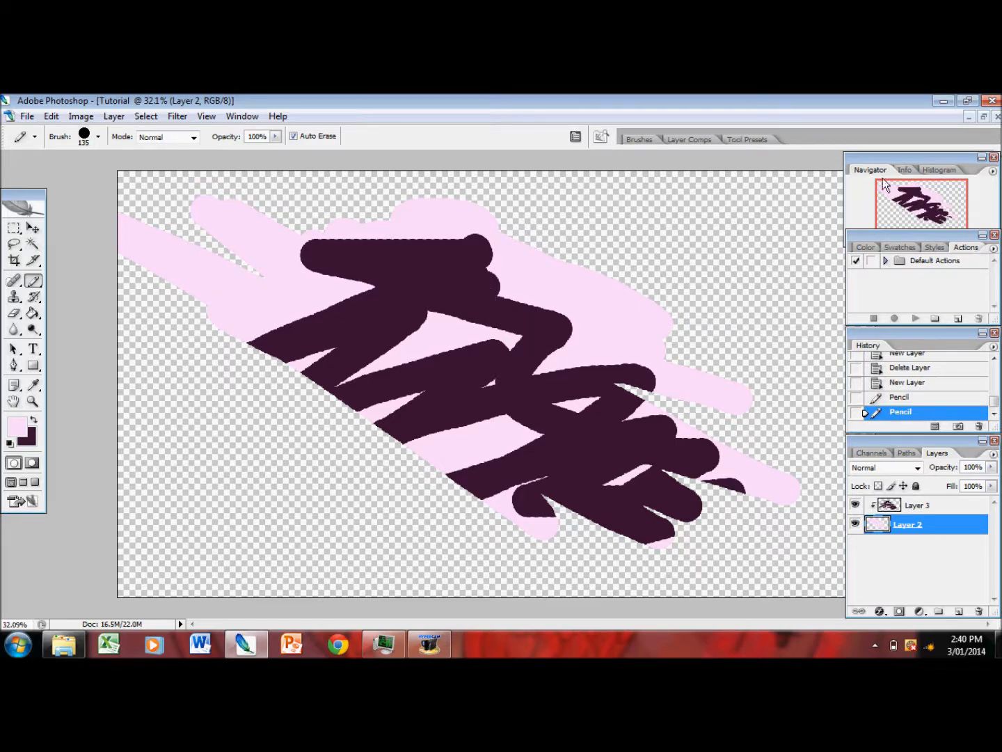
Add Layer 4 as another layer clipped to Layer 2 and select the stacked layers one by one.
click(993, 453)
click(882, 144)
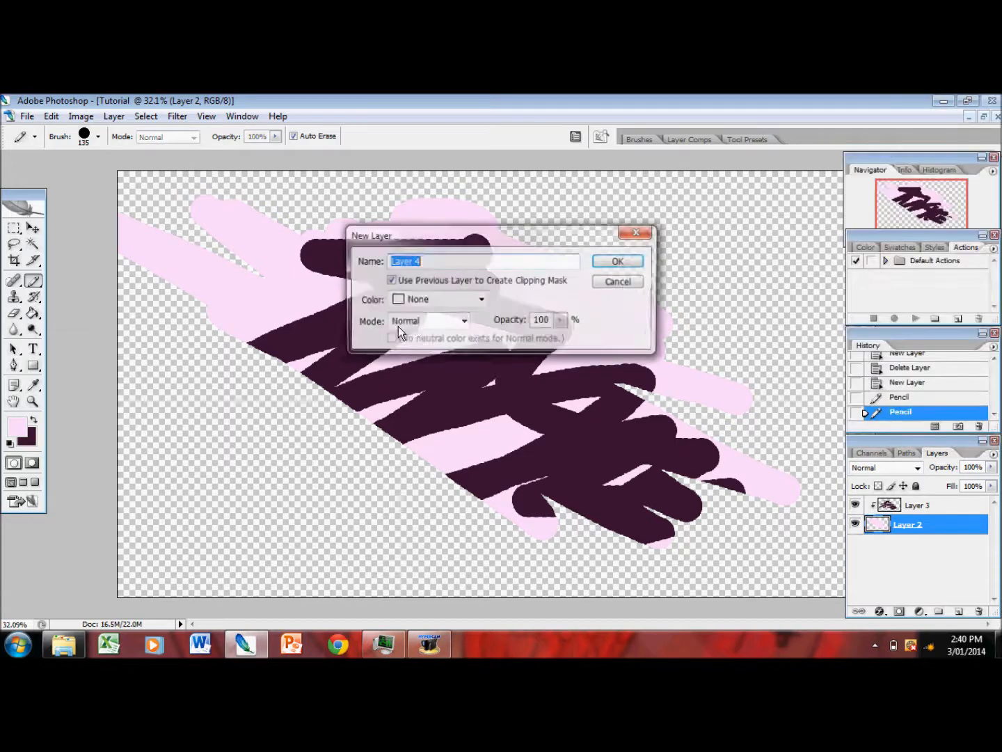
click(606, 262)
click(909, 507)
click(908, 528)
click(904, 514)
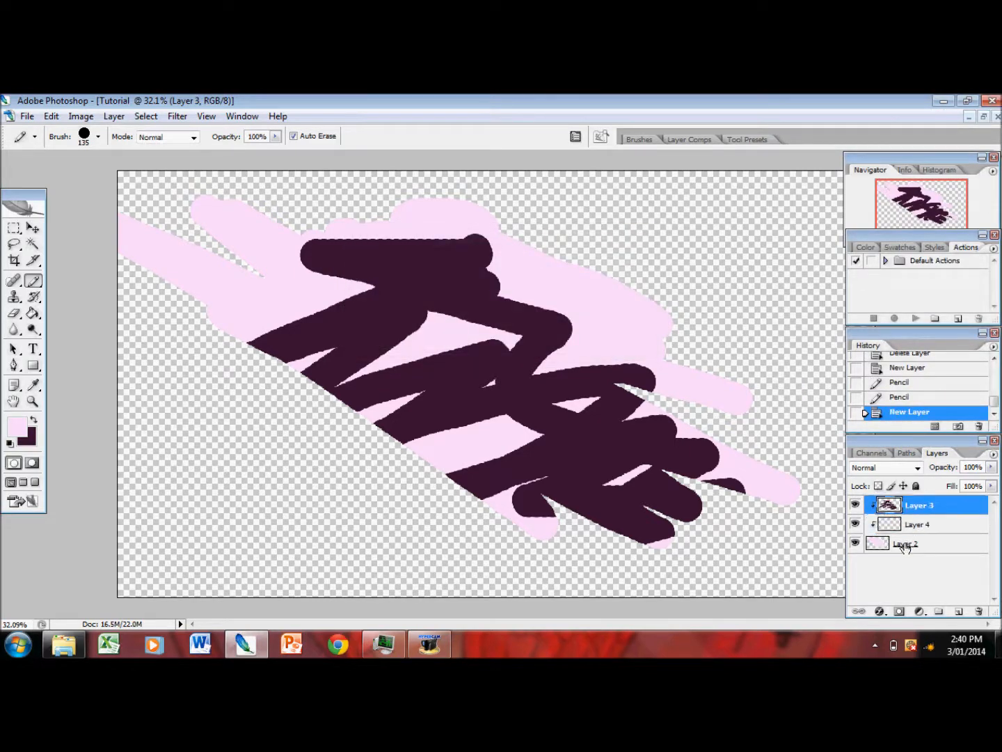
click(905, 545)
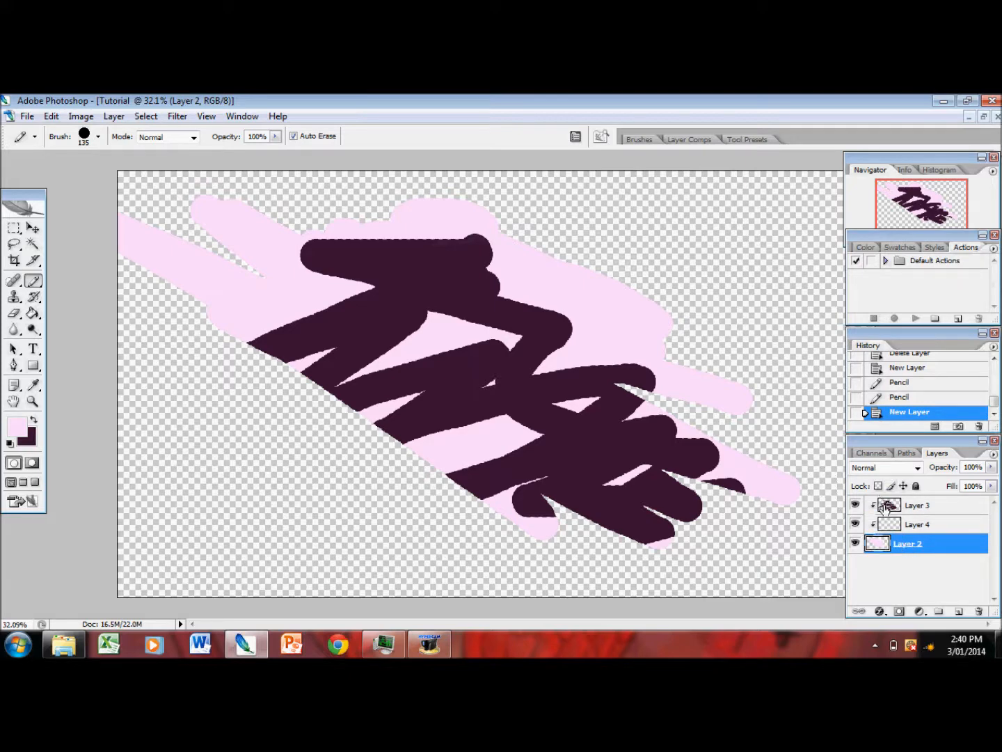
Revert the history to the Layer 3 scribble and paint a single light pink pencil stroke on Layer 2.
click(900, 397)
click(900, 383)
scroll(905, 385, up, 2)
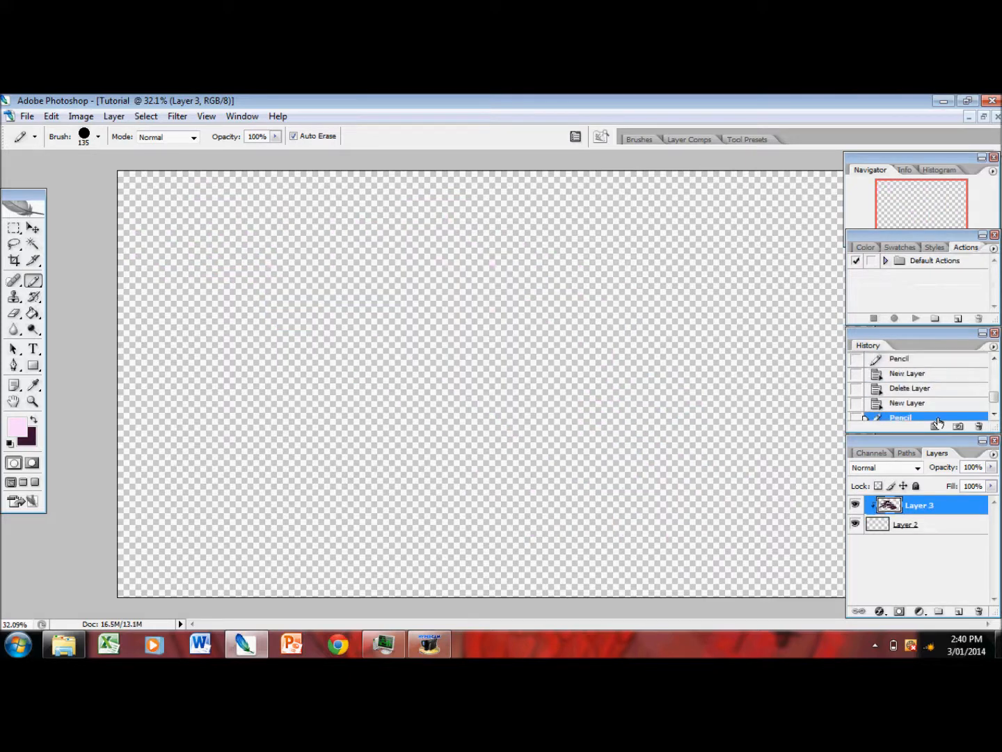
click(906, 525)
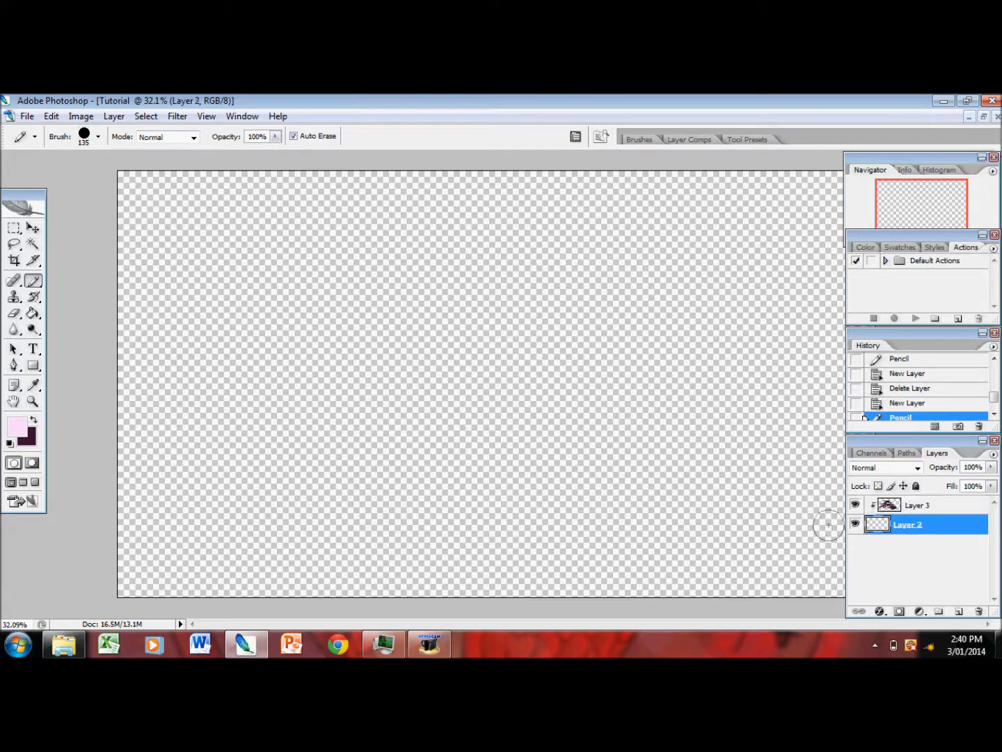
drag(380, 373, 171, 310)
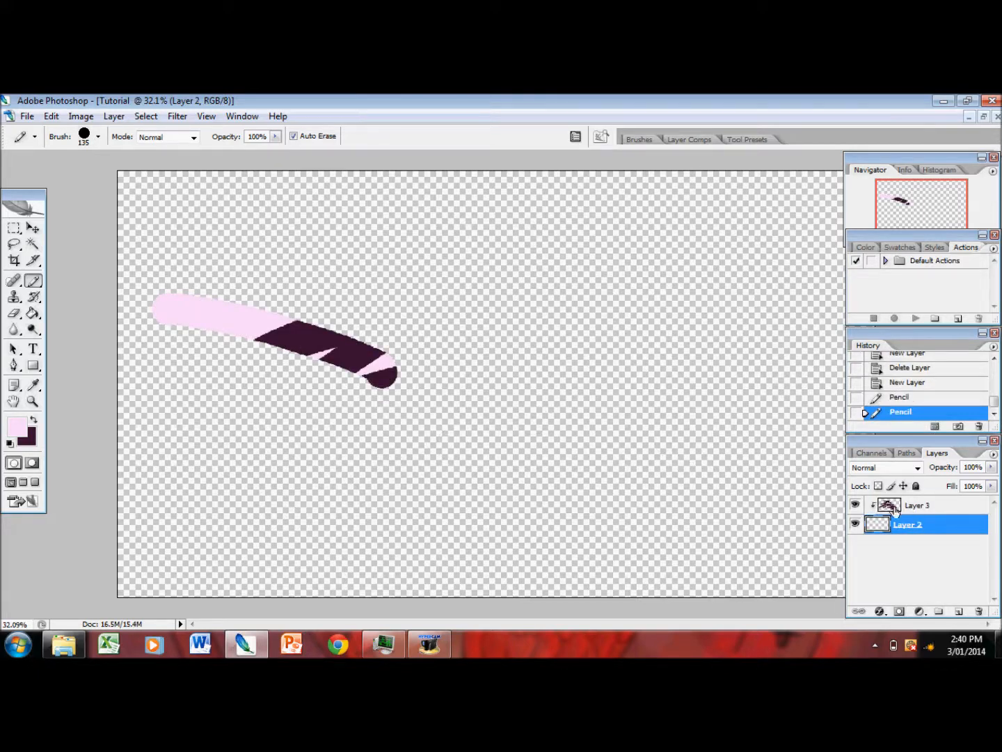
Lock Layer 2's transparent pixels and pencil over both the empty canvas and the existing stroke, recolouring the stroke dark purple.
click(878, 485)
click(587, 444)
mouse_move(567, 357)
mouse_down()
mouse_move(694, 504)
mouse_move(684, 497)
mouse_up()
mouse_move(392, 367)
mouse_down()
mouse_move(403, 405)
mouse_move(349, 369)
mouse_up()
drag(285, 322, 163, 310)
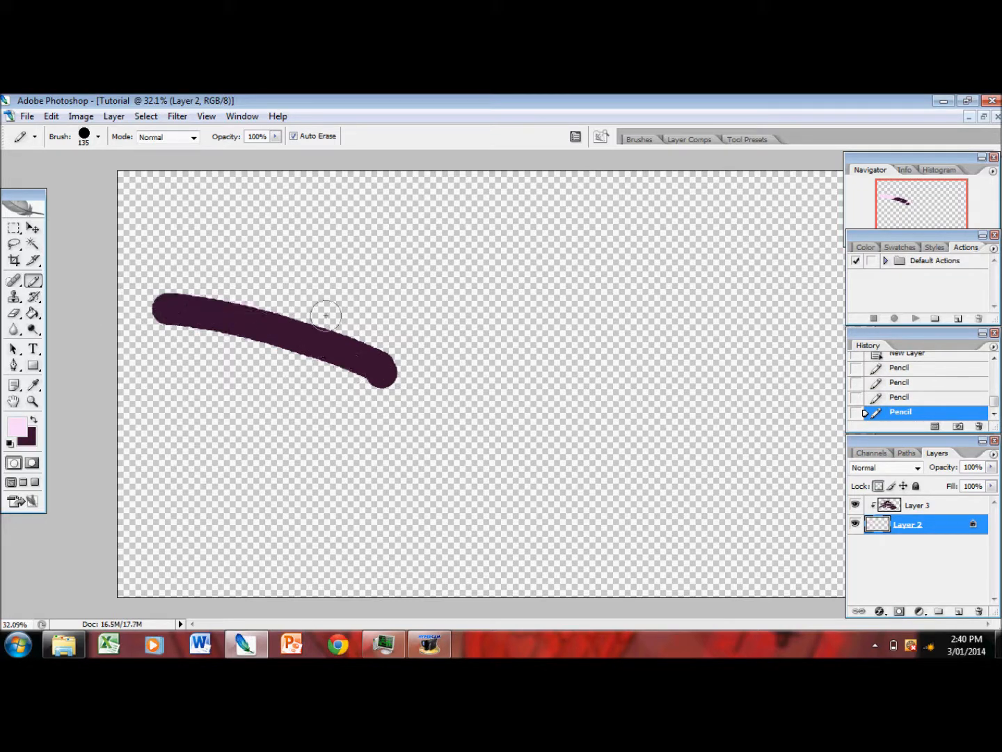
Undo the last recolouring stroke, lock Layer 2's image pixels only, and try to pencil on the canvas.
key(ctrl+z)
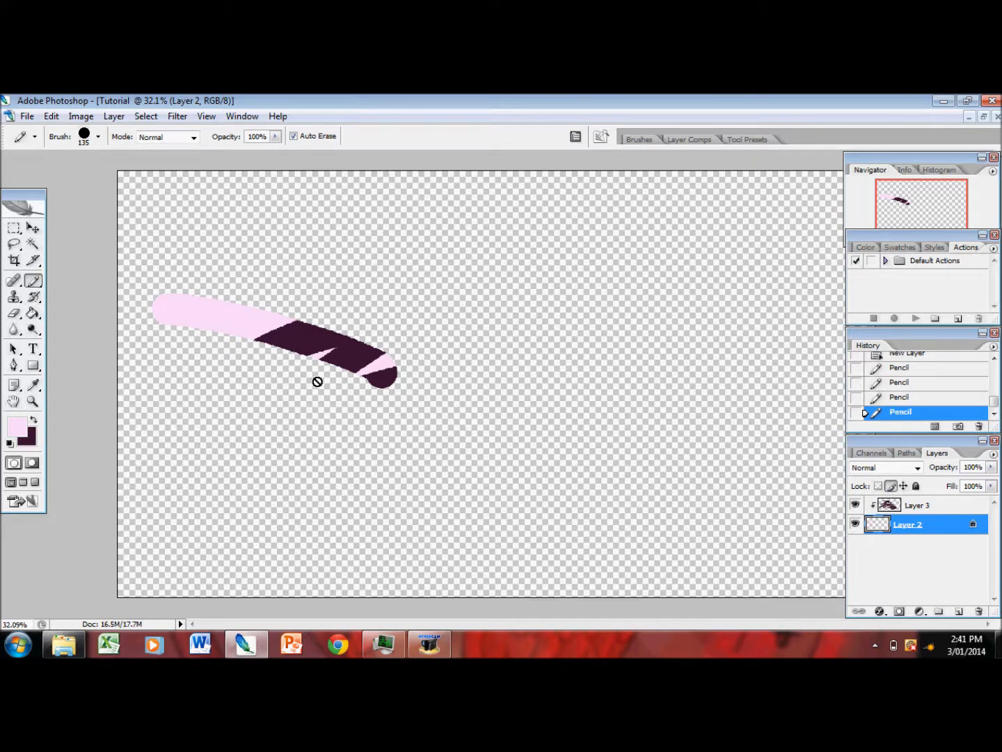
click(568, 364)
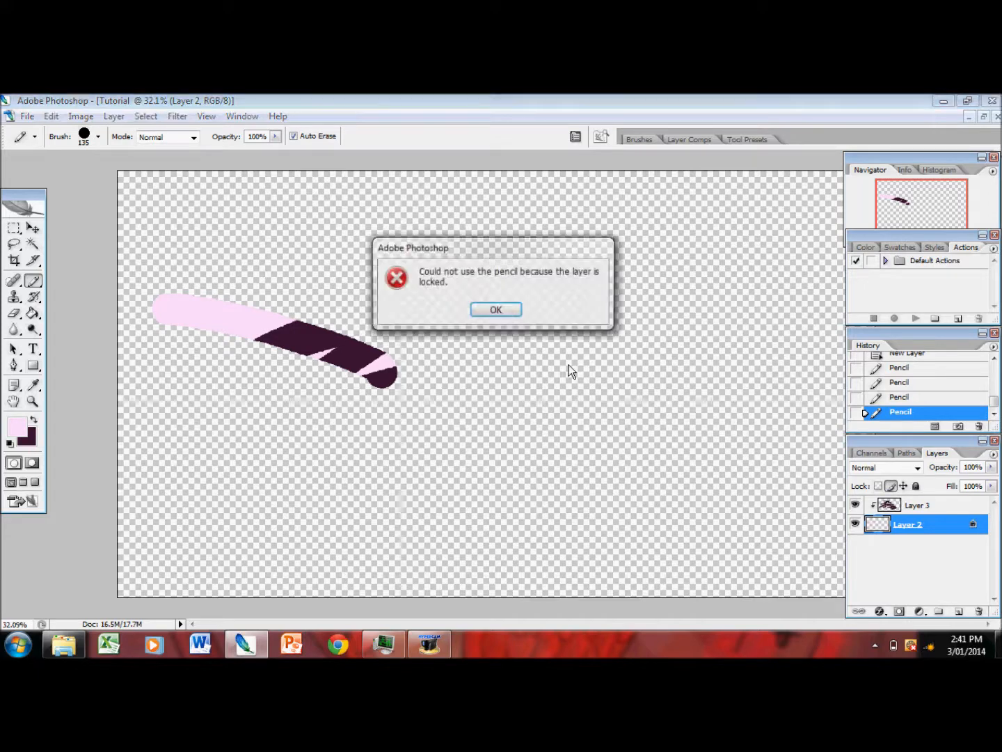
click(495, 311)
Lock only Layer 2's position, add broad diagonal pencil strokes to the layer, and try to shift it with the Move tool.
click(891, 486)
click(904, 486)
drag(310, 279, 532, 491)
drag(585, 530, 299, 400)
click(33, 228)
click(432, 361)
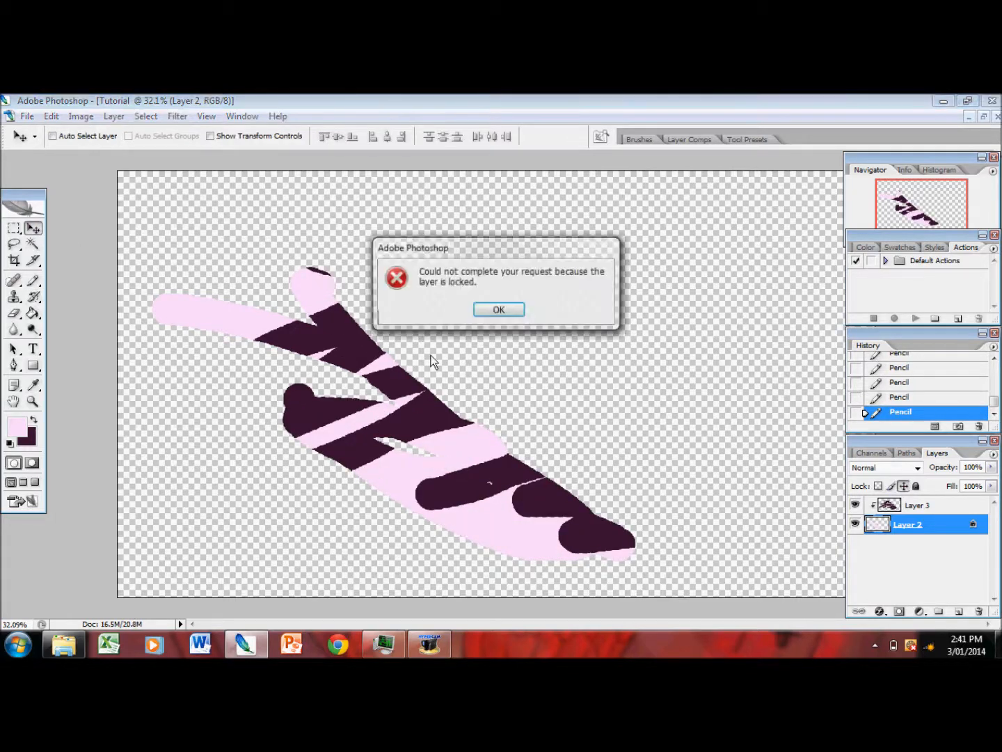
click(498, 310)
Lock Layer 2 completely and lasso a freeform area over the upper-right edge of the scribble.
click(916, 486)
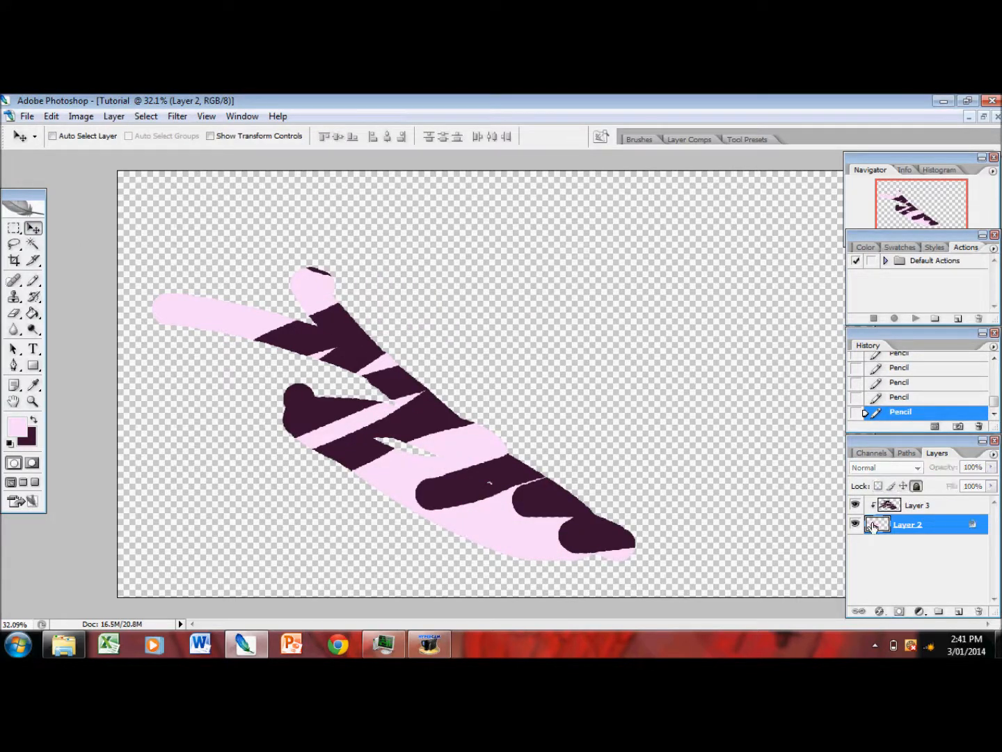
click(16, 244)
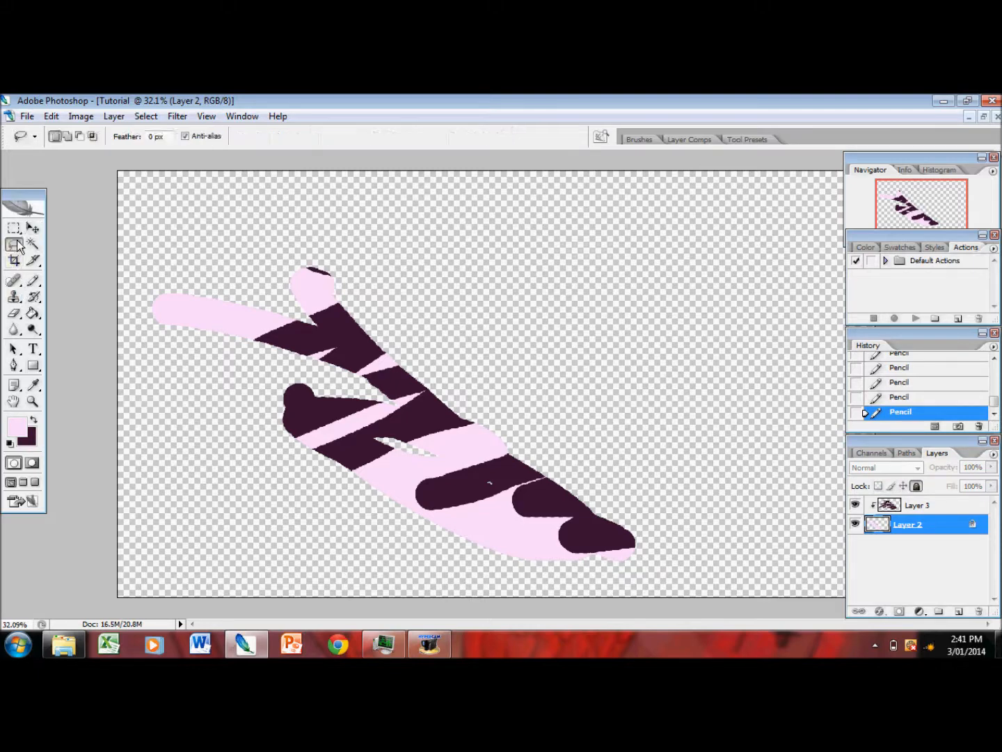
drag(448, 348, 441, 352)
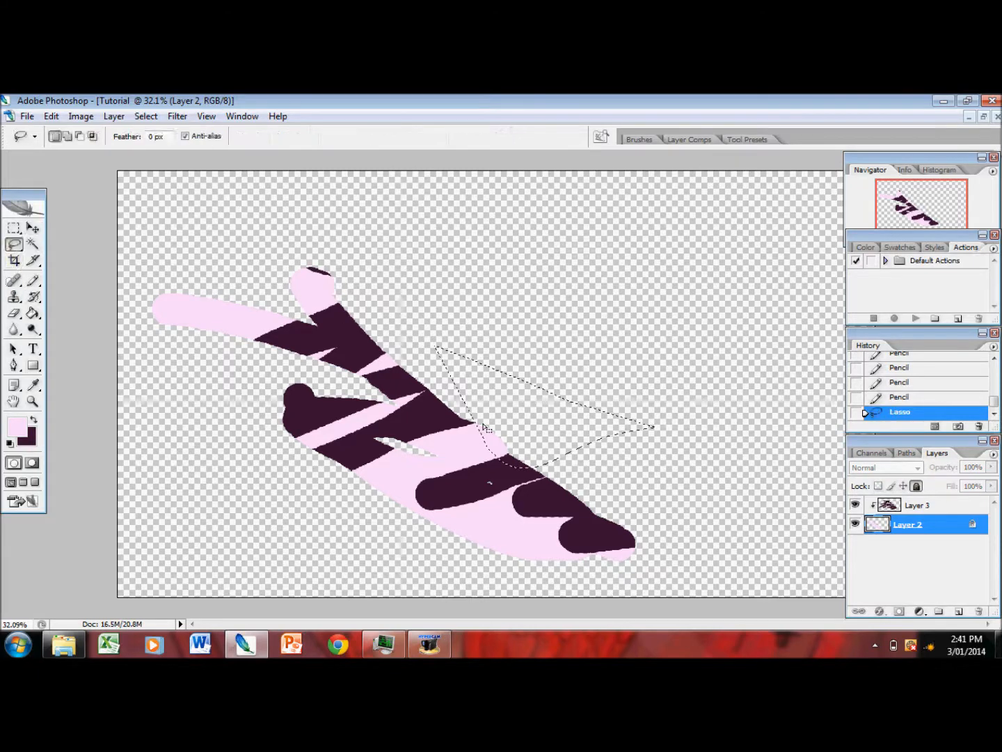
right_click(935, 529)
click(923, 531)
click(861, 504)
click(859, 504)
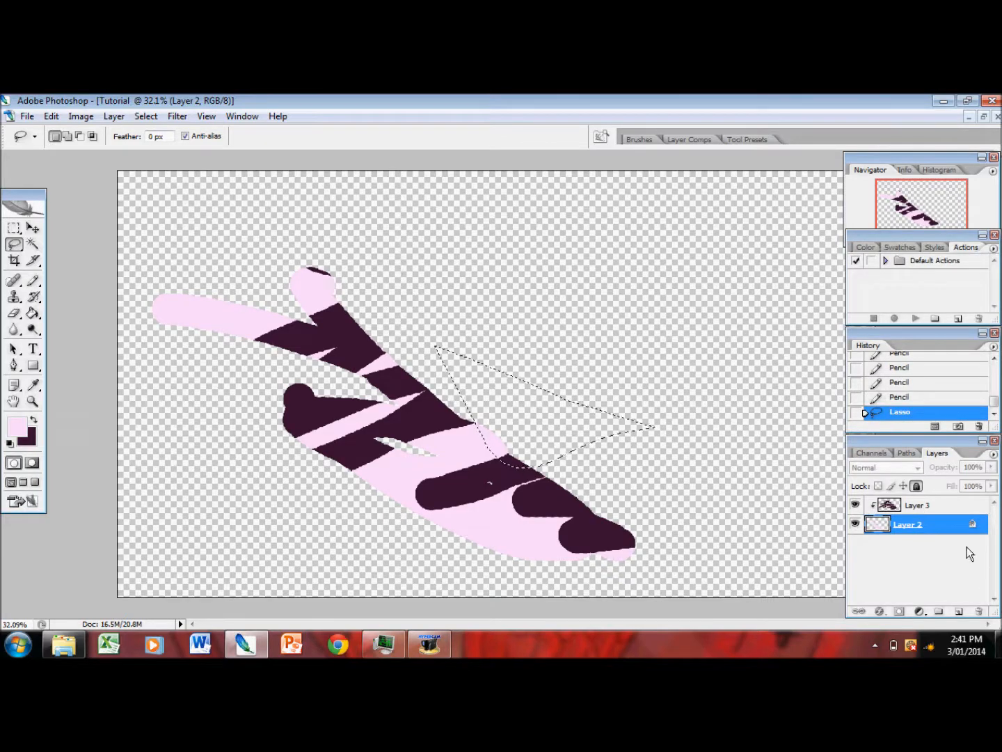
Add an unclipped Layer 4 above Layer 3 in Normal mode at 100% opacity.
click(963, 508)
click(993, 453)
click(884, 153)
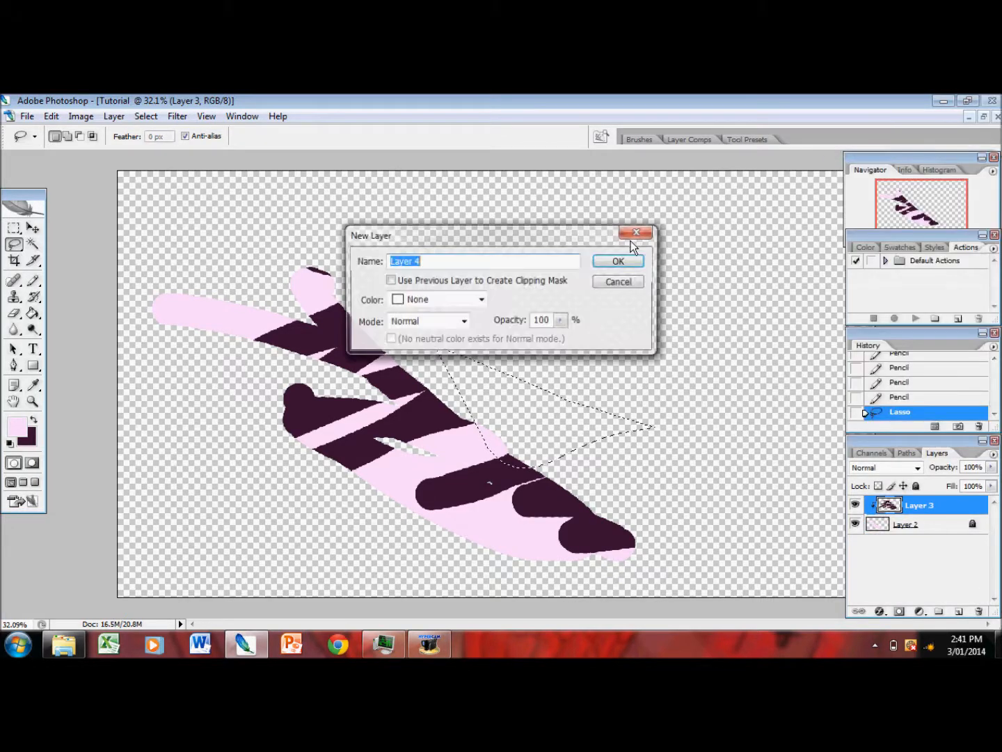
click(620, 259)
Delete Layer 2 and Layer 3, and clear the lasso selection.
click(926, 529)
shift+click(933, 544)
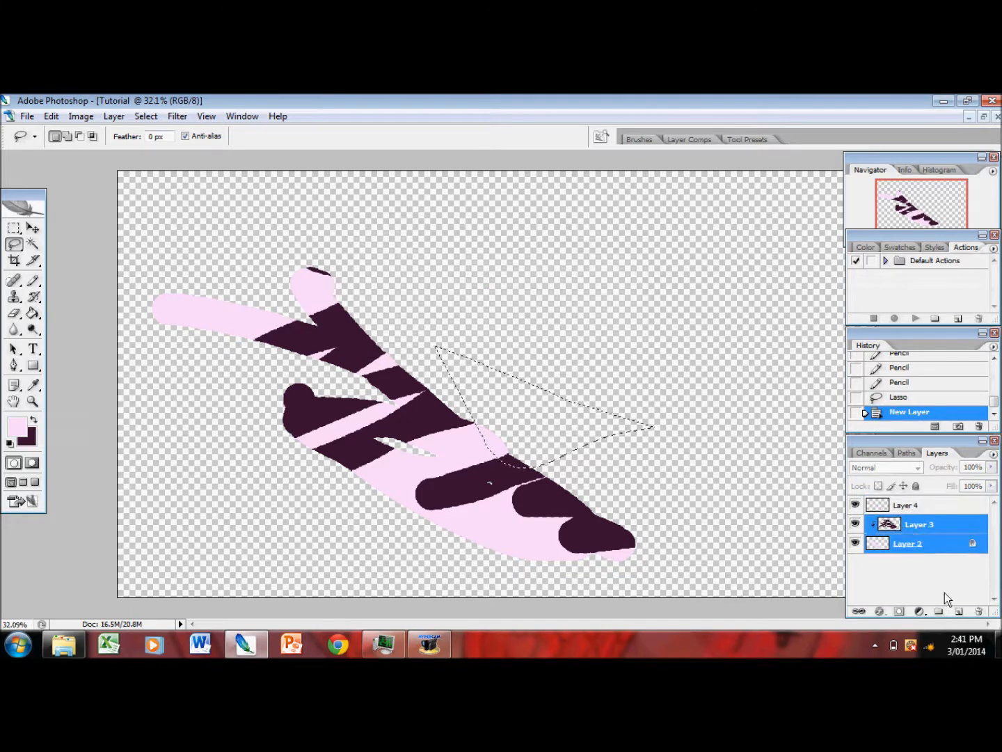
click(925, 541)
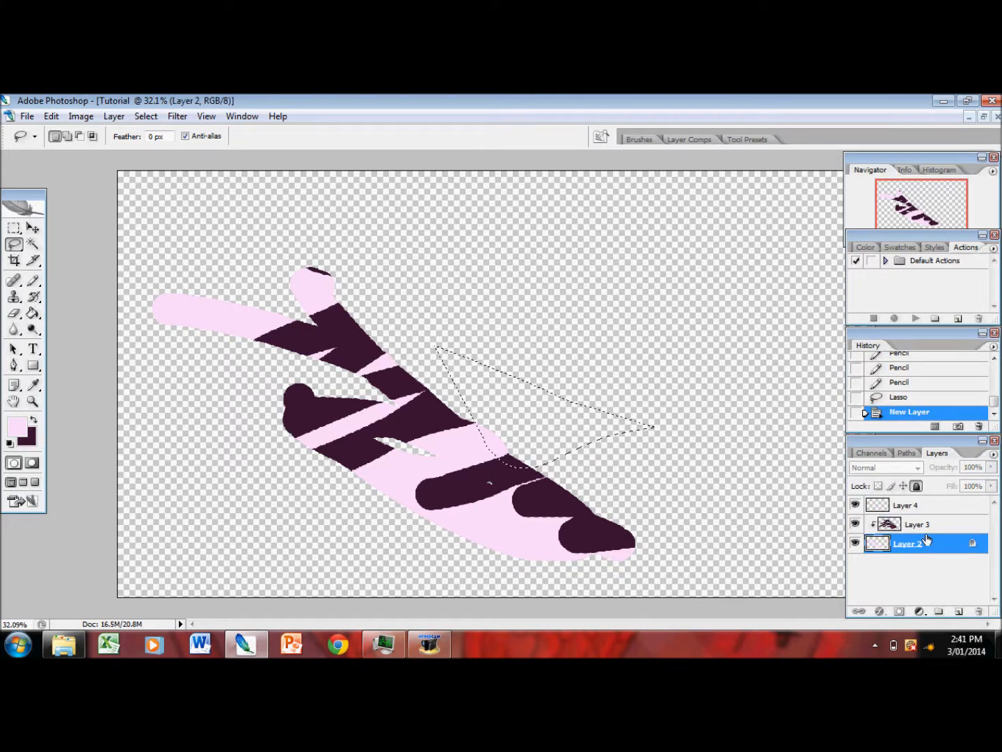
click(980, 611)
key(Return)
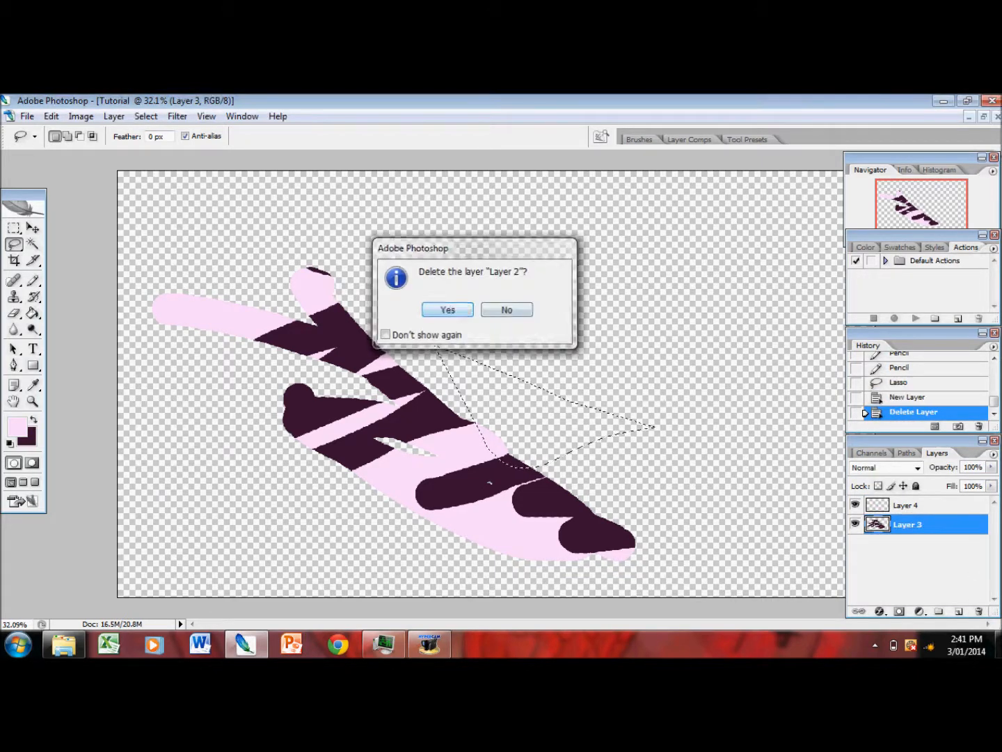
click(980, 611)
click(440, 315)
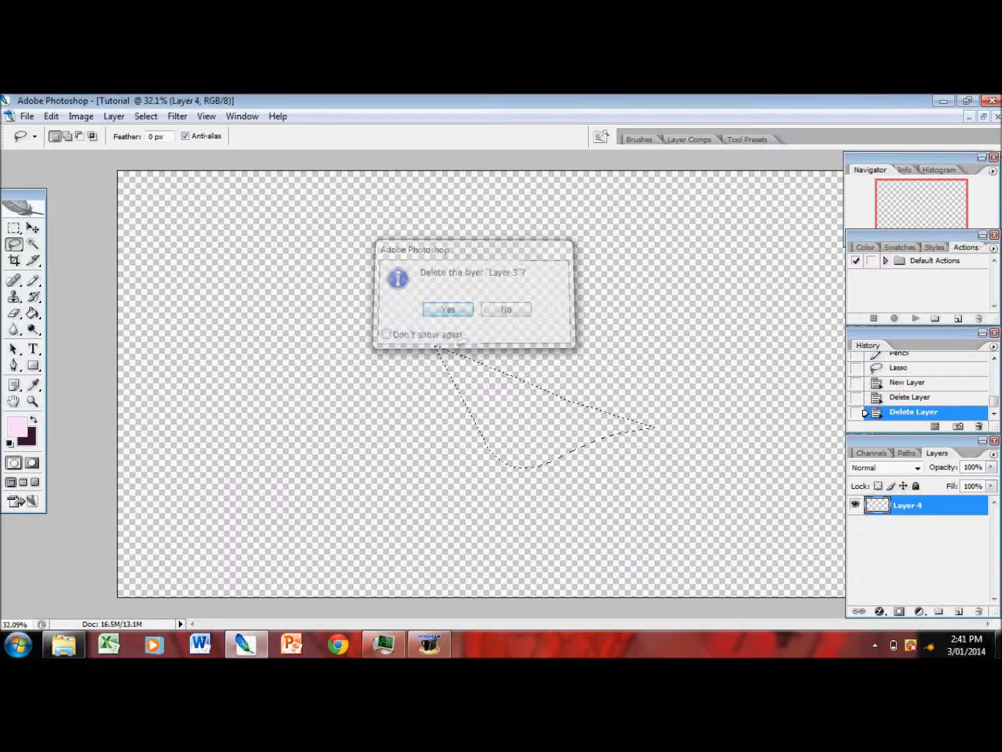
click(610, 444)
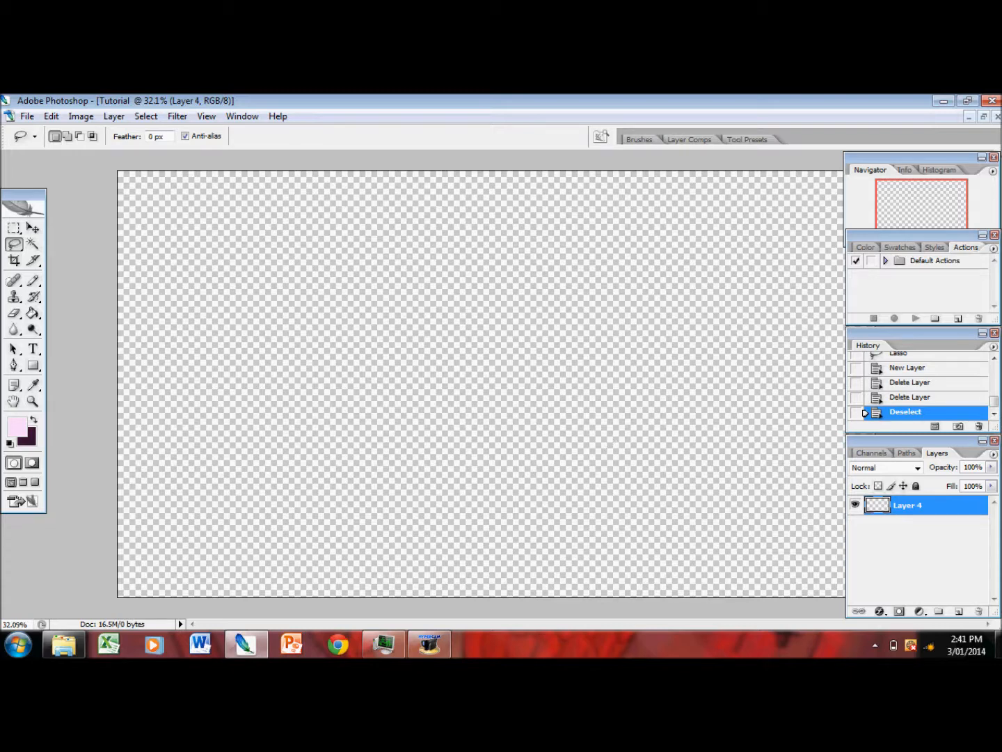
Swap the foreground and background colours and pencil a thick dark purple diagonal scribble on Layer 4.
click(33, 421)
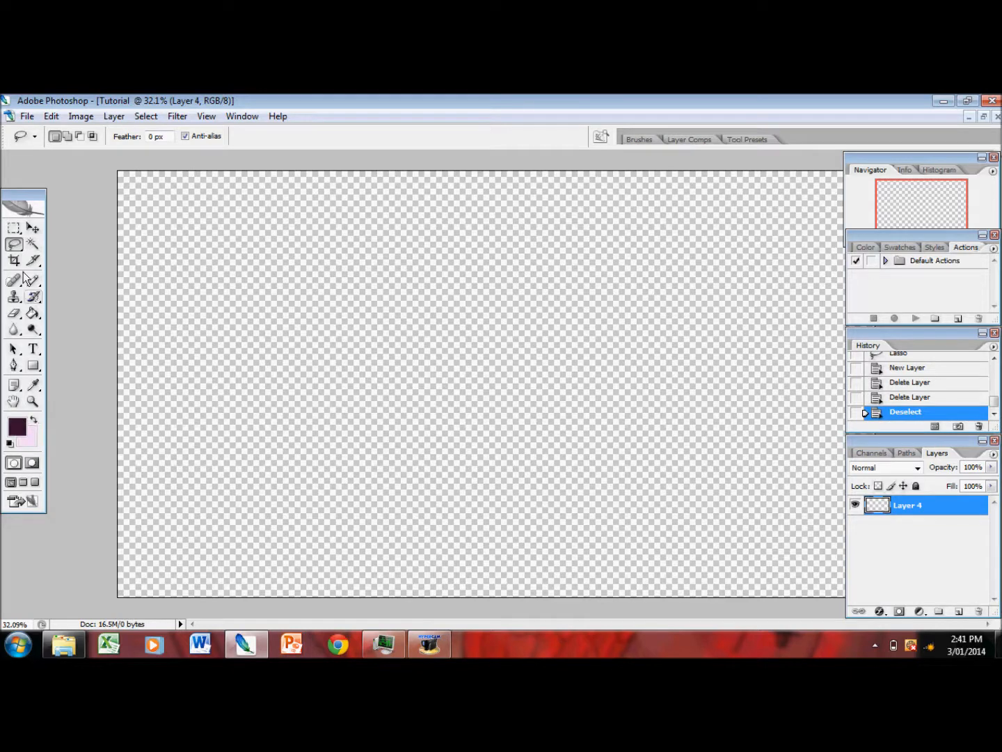
click(32, 279)
mouse_move(270, 483)
mouse_down()
mouse_move(314, 474)
mouse_move(278, 464)
mouse_move(360, 428)
mouse_up()
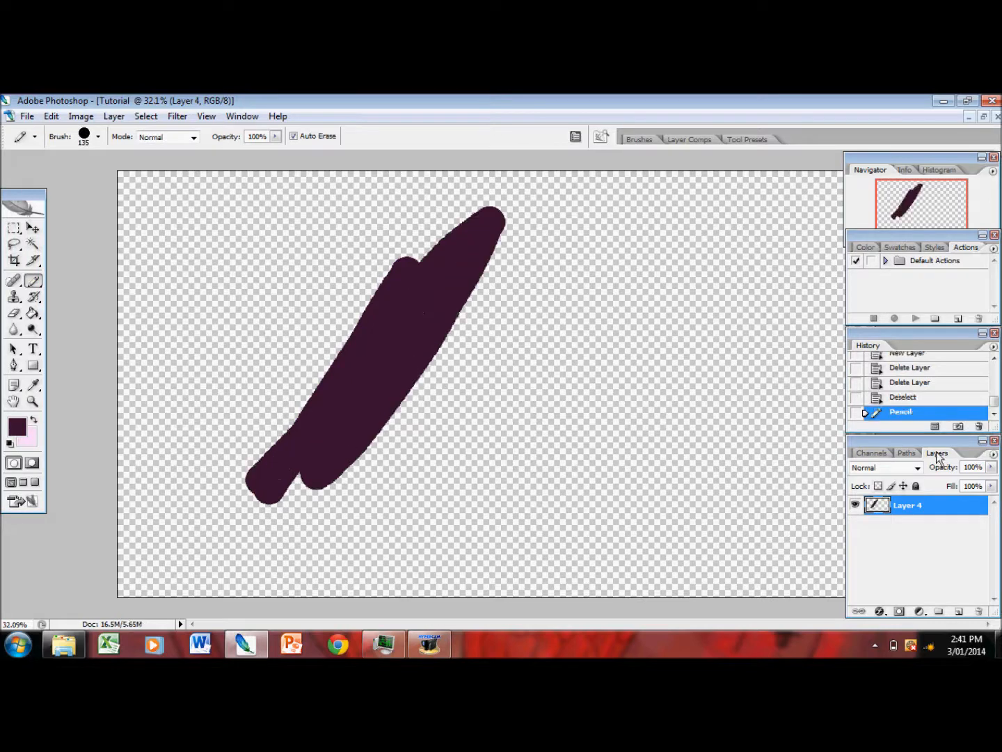
Vary Layer 4's opacity and bring it back to 100%.
click(992, 468)
click(990, 472)
text(25)
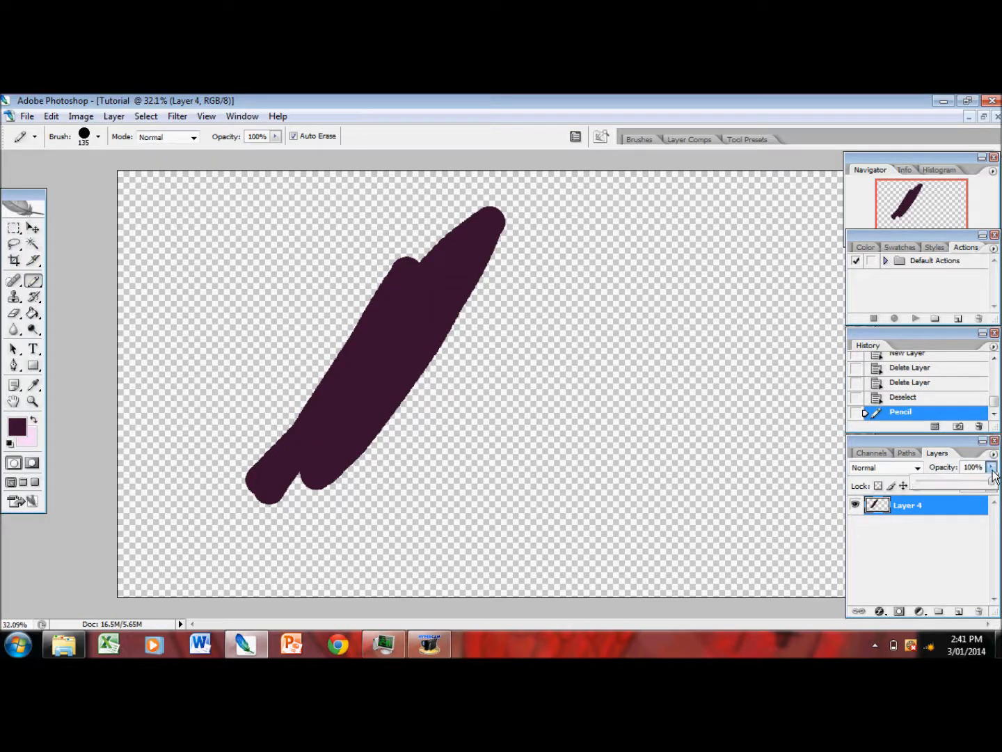
key(Return)
click(991, 467)
drag(947, 486, 995, 490)
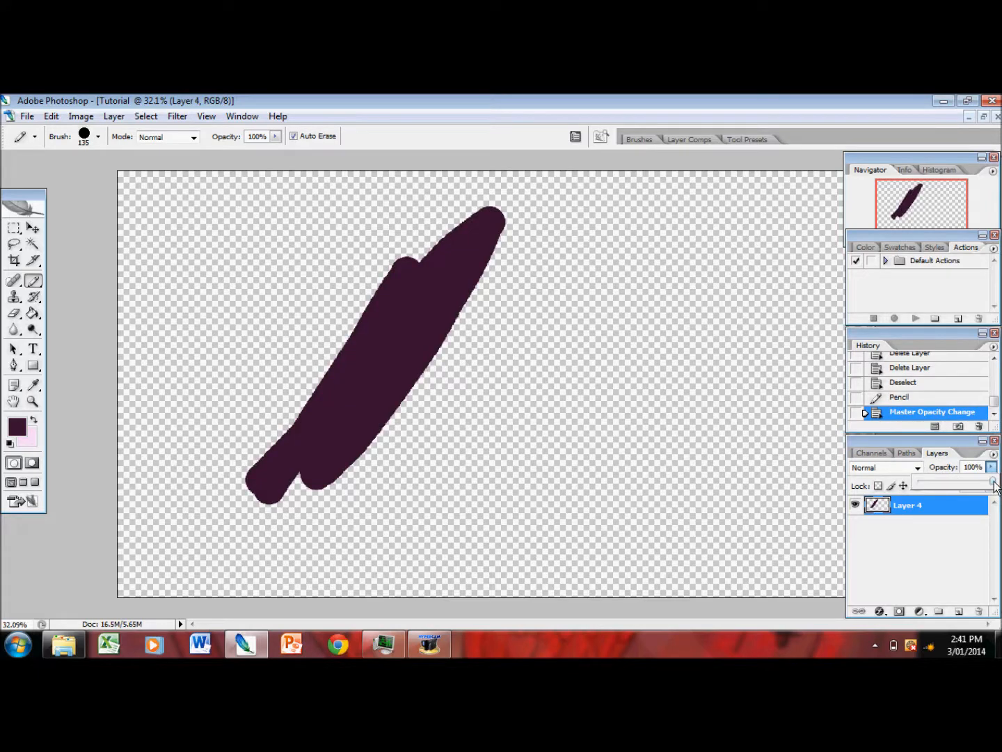
Add Layer 5 above Layer 4, change the dark purple colour to black, and swap the foreground and background colours.
click(994, 453)
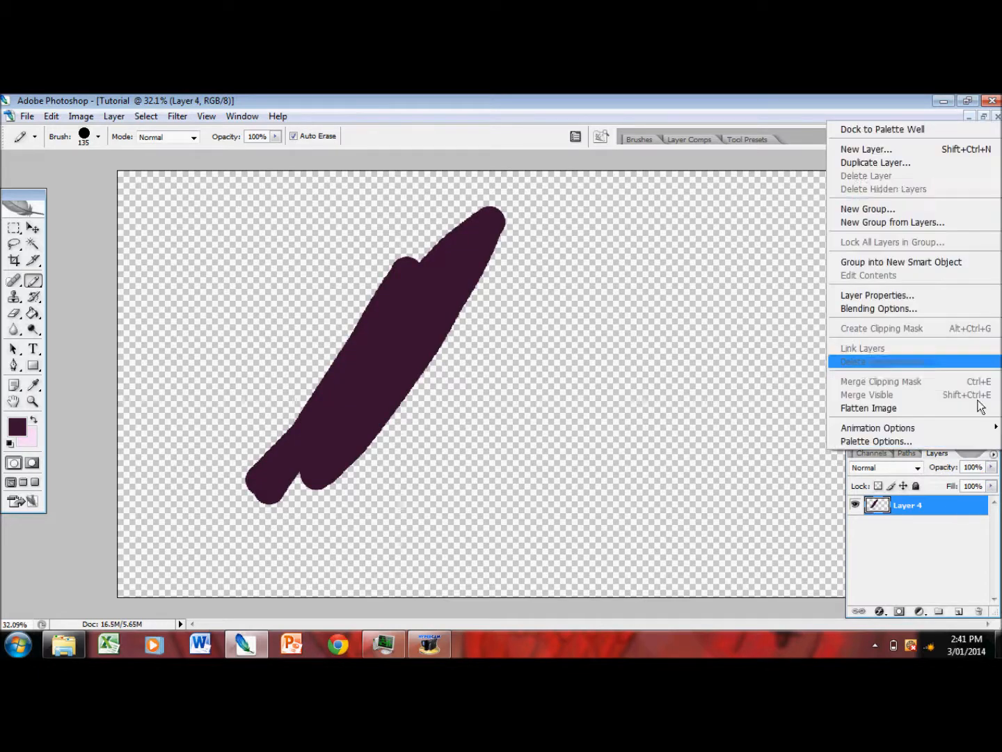
click(894, 146)
click(618, 261)
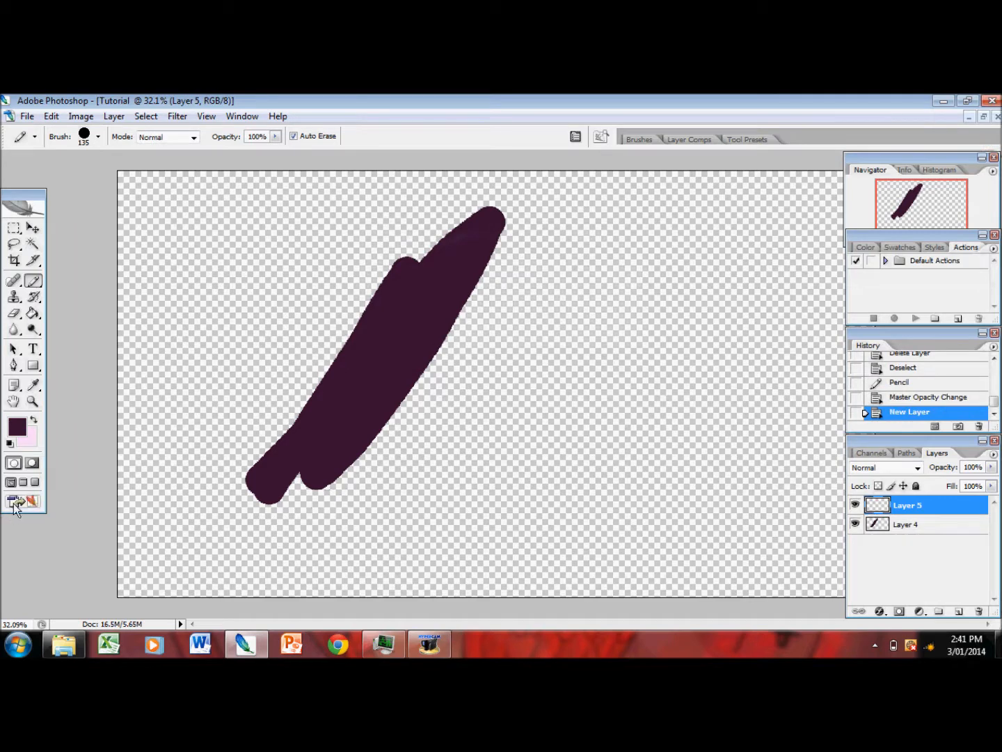
click(18, 424)
click(378, 212)
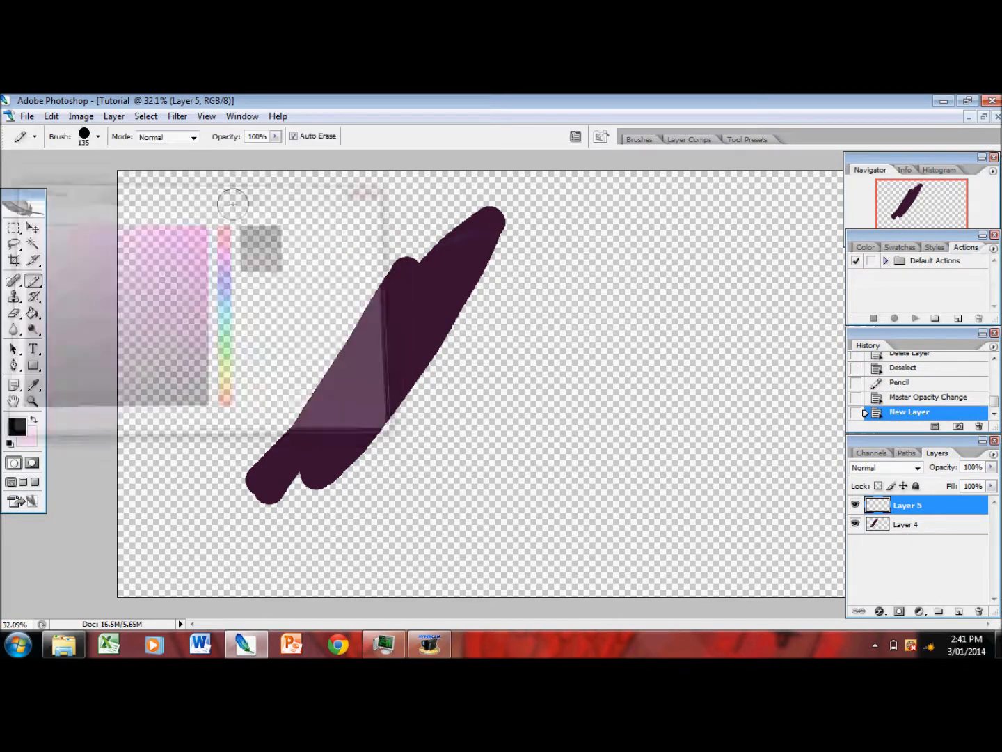
click(34, 420)
Reduce the pencil's diameter to 30 px and set the foreground colour to pure red, ff0000.
click(97, 136)
drag(102, 178, 41, 179)
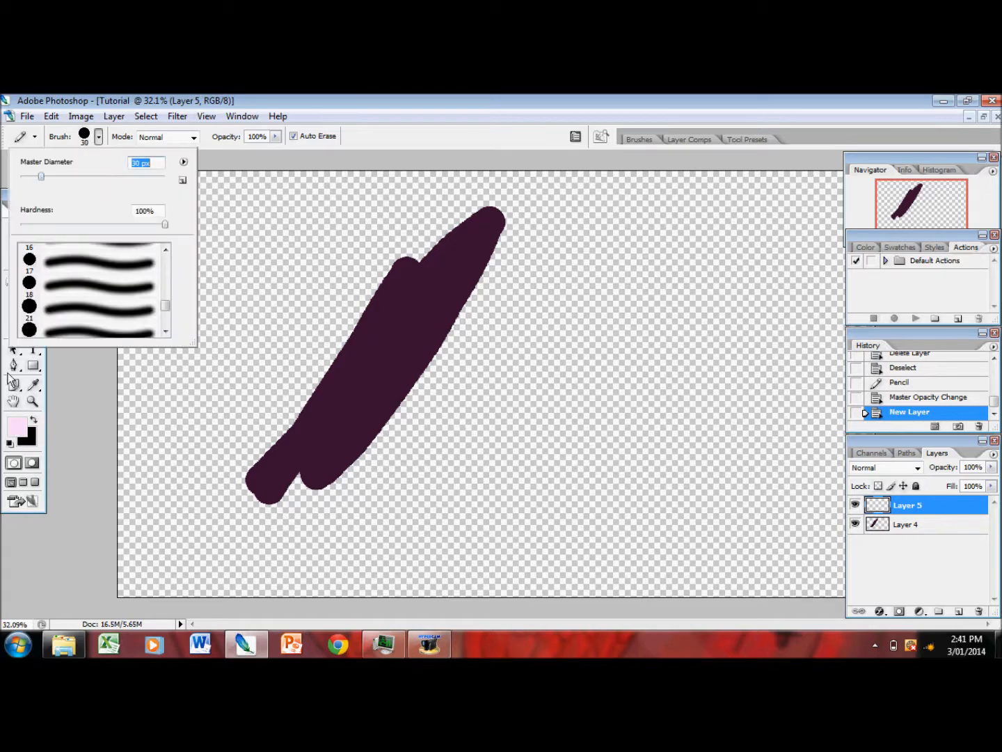
click(14, 417)
drag(167, 264, 265, 197)
drag(233, 247, 233, 220)
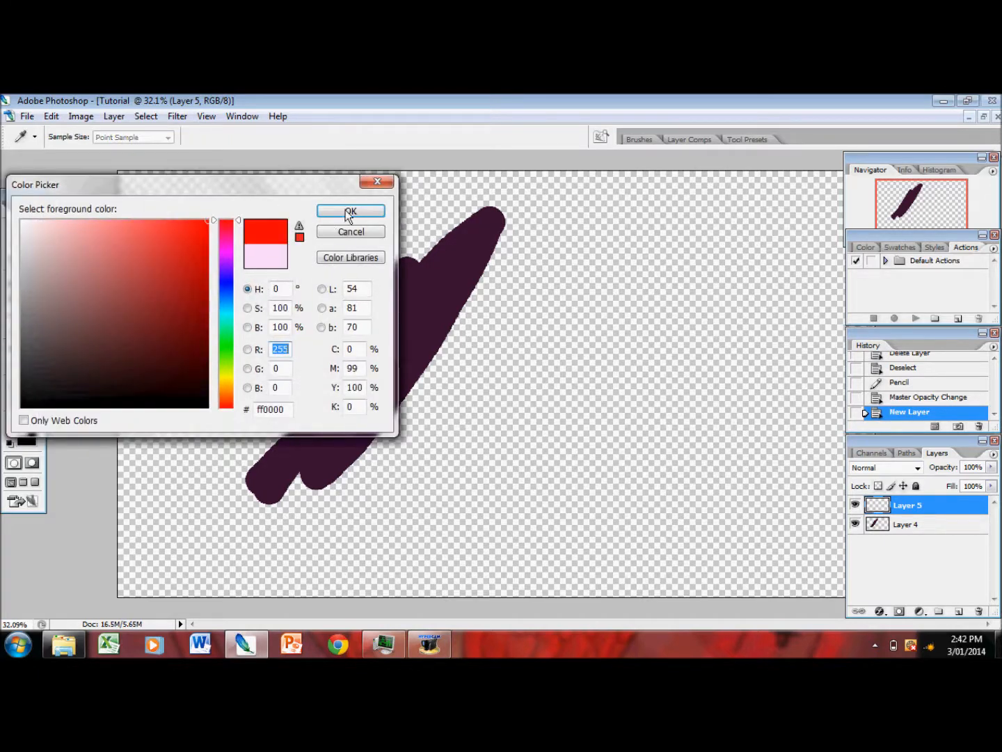
click(348, 210)
Sketch a round red head with crossing guide lines, two slanted eyes and a nose on Layer 5 beside the purple scribble.
mouse_move(529, 292)
mouse_down()
mouse_move(493, 327)
mouse_move(617, 428)
mouse_move(610, 323)
mouse_move(520, 294)
mouse_move(542, 312)
mouse_move(543, 455)
mouse_move(550, 292)
mouse_up()
key(ctrl+z)
mouse_move(491, 361)
mouse_down()
mouse_move(538, 403)
mouse_move(604, 389)
mouse_move(618, 371)
mouse_up()
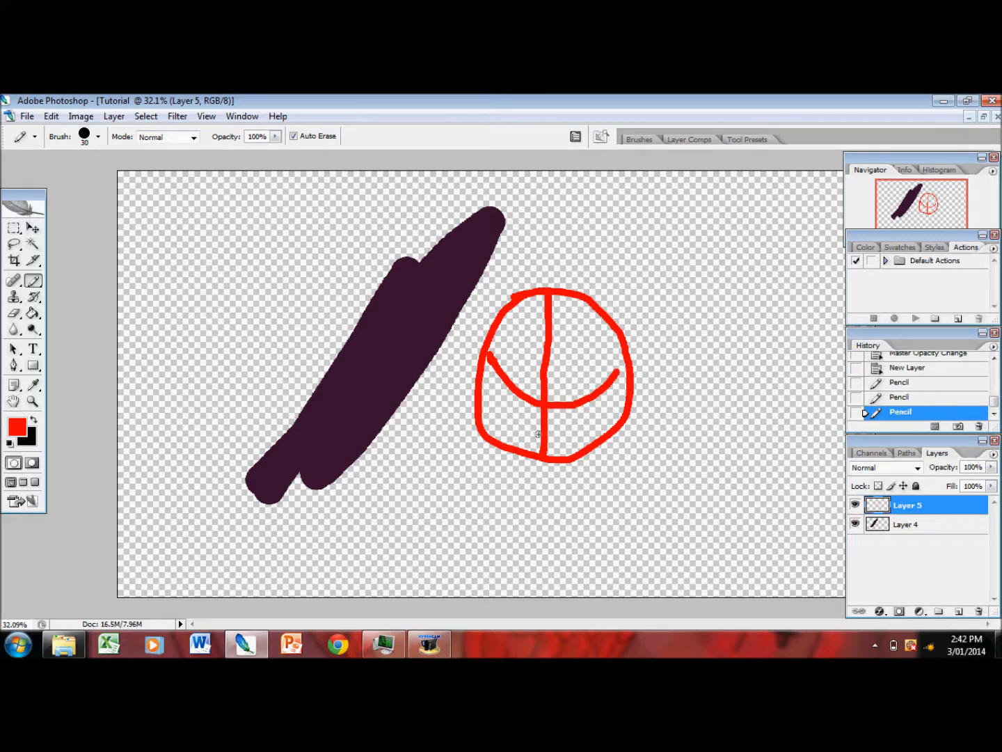
mouse_move(554, 426)
mouse_down()
mouse_move(575, 379)
mouse_move(560, 394)
mouse_move(599, 386)
mouse_move(568, 405)
mouse_move(507, 373)
mouse_move(536, 402)
mouse_up()
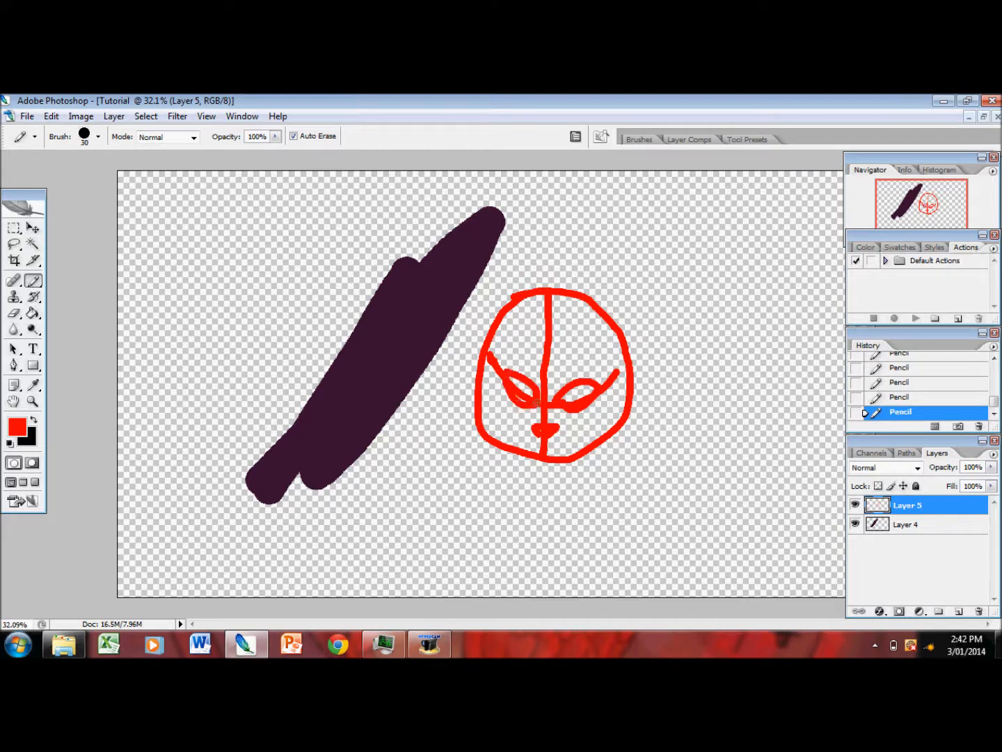
Pencil two pointed ears, jagged cheek fur and a tuft on top of the red head to form an animal face.
mouse_move(587, 294)
mouse_down()
mouse_move(655, 274)
mouse_move(625, 350)
mouse_up()
mouse_move(601, 344)
mouse_down()
mouse_move(639, 319)
mouse_move(649, 400)
mouse_move(579, 459)
mouse_up()
mouse_move(526, 314)
mouse_down()
mouse_move(502, 284)
mouse_move(463, 296)
mouse_move(503, 329)
mouse_move(468, 335)
mouse_move(454, 386)
mouse_move(508, 457)
mouse_up()
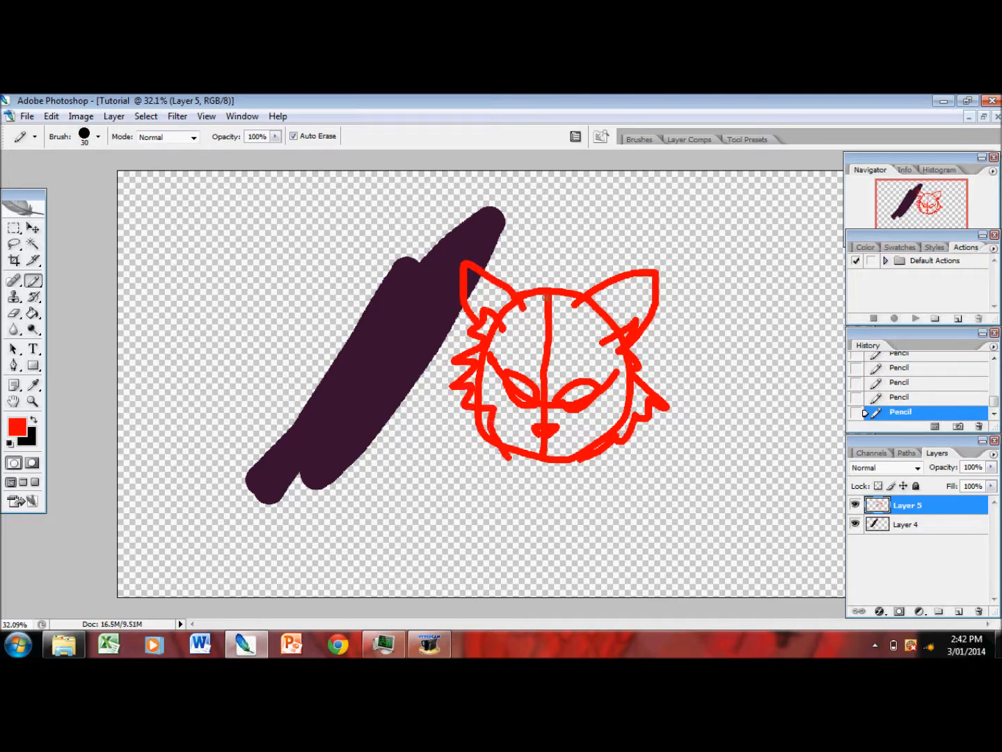
mouse_move(523, 288)
mouse_down()
mouse_move(567, 276)
mouse_move(598, 300)
mouse_up()
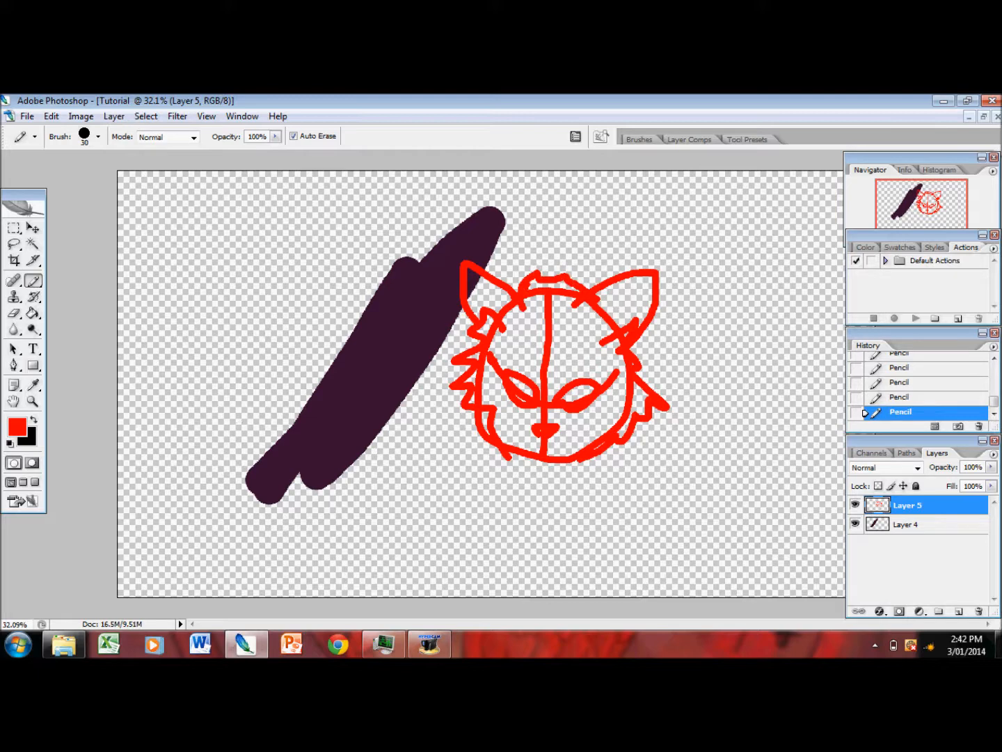
Make black the foreground colour and add Layer 6 above the sketch layer.
click(34, 421)
click(993, 453)
click(868, 152)
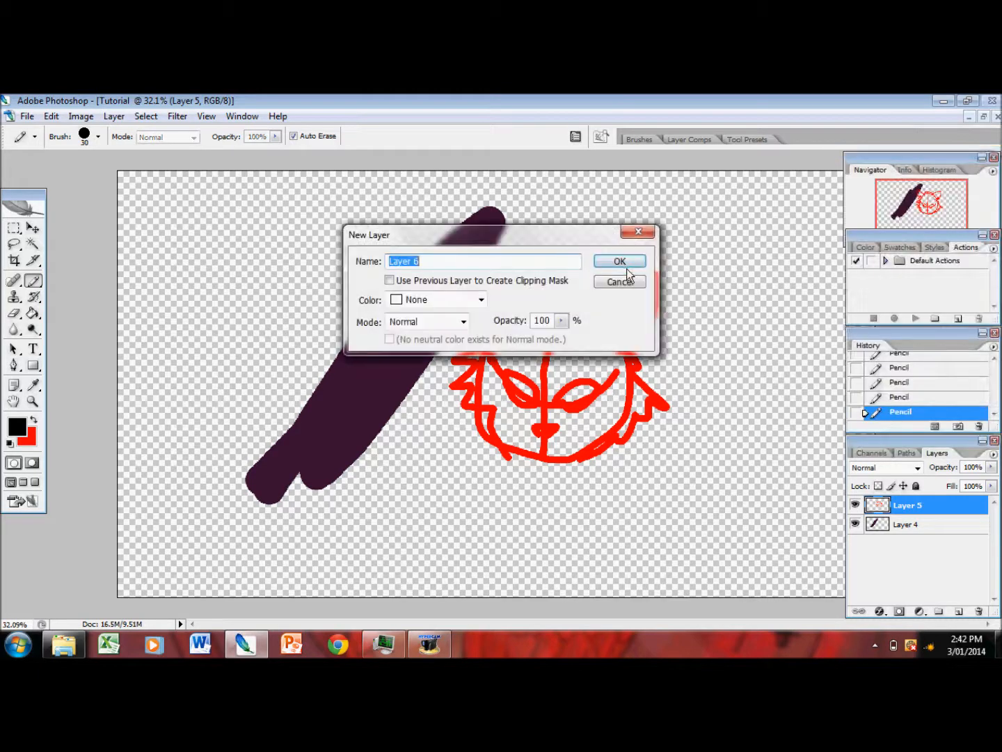
key(Return)
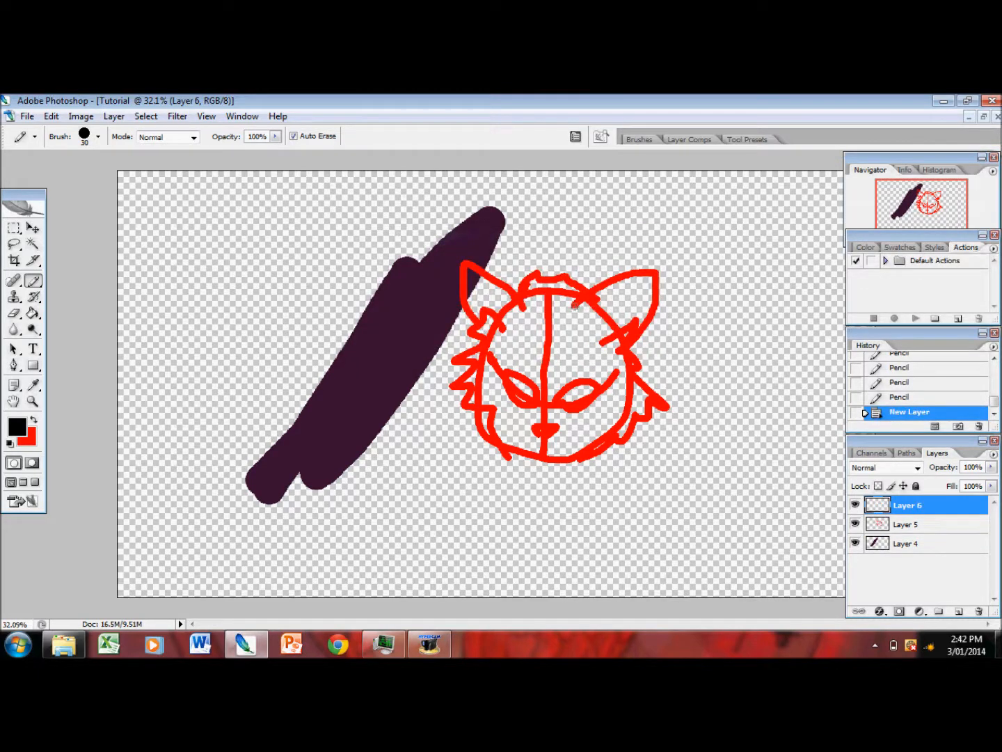
Outline a jagged patch in the face's right ear, fill it black, and vary Layer 6's opacity before returning it to 100%.
mouse_move(584, 312)
mouse_down()
mouse_move(610, 310)
mouse_move(652, 280)
mouse_move(583, 304)
mouse_up()
click(33, 313)
click(627, 289)
click(991, 468)
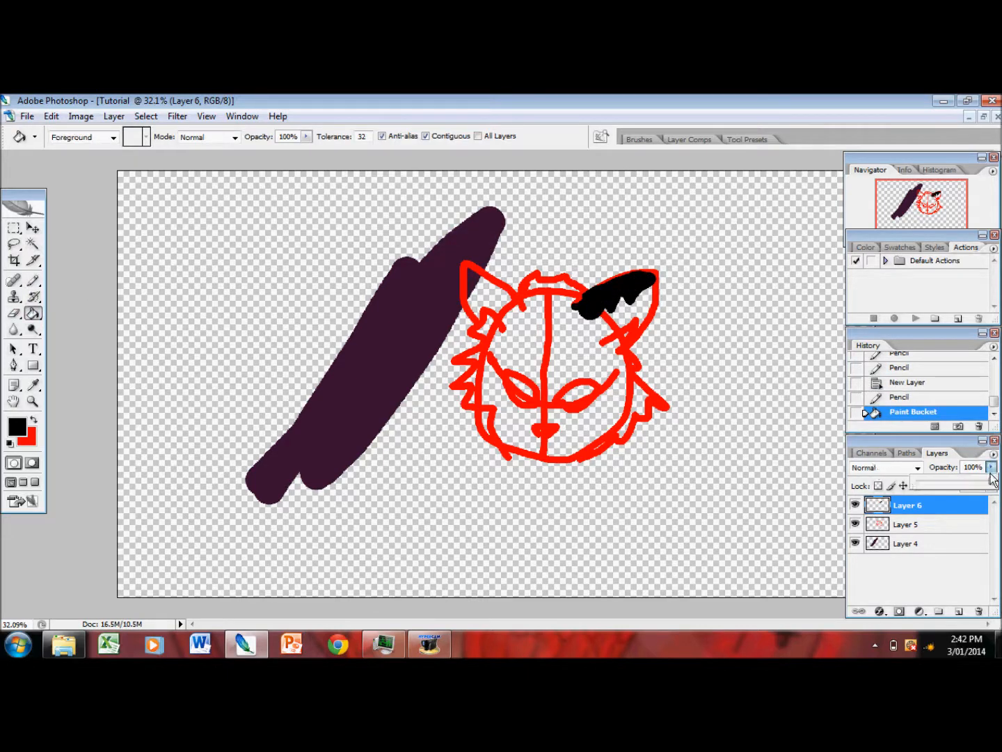
drag(960, 475, 992, 483)
Add Layer 7 directly above Layer 5, beneath the black ear patch layer.
click(924, 522)
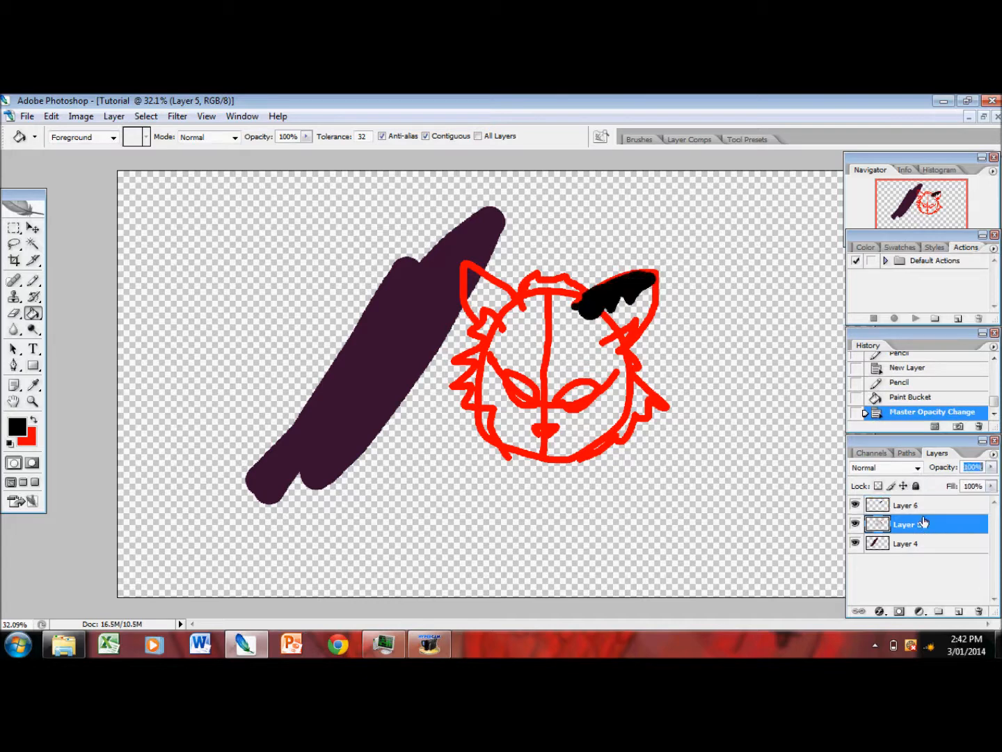
click(993, 453)
click(870, 92)
click(630, 258)
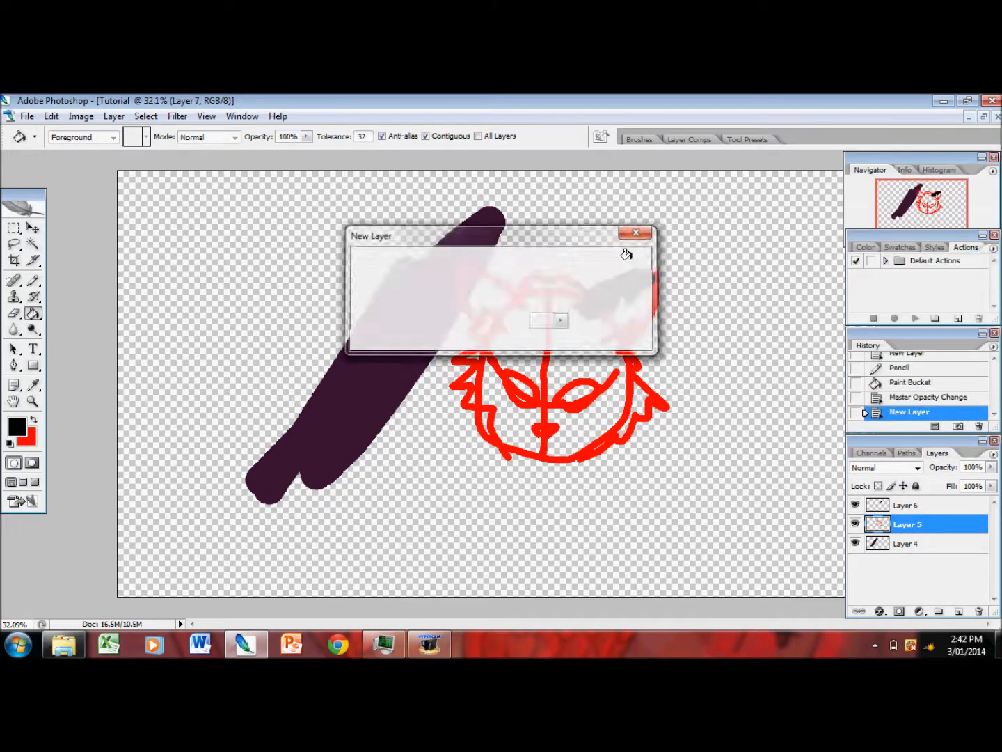
Set the pencil's opacity to 37% and shade the right cheek of the face in translucent black on Layer 7.
click(33, 401)
click(33, 280)
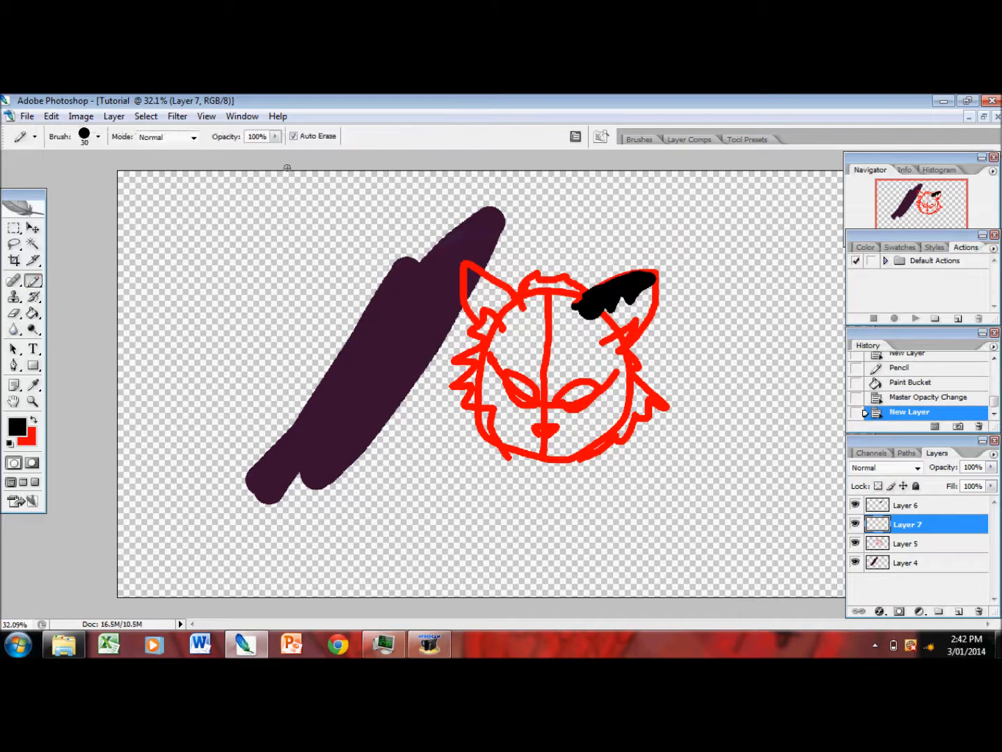
click(276, 137)
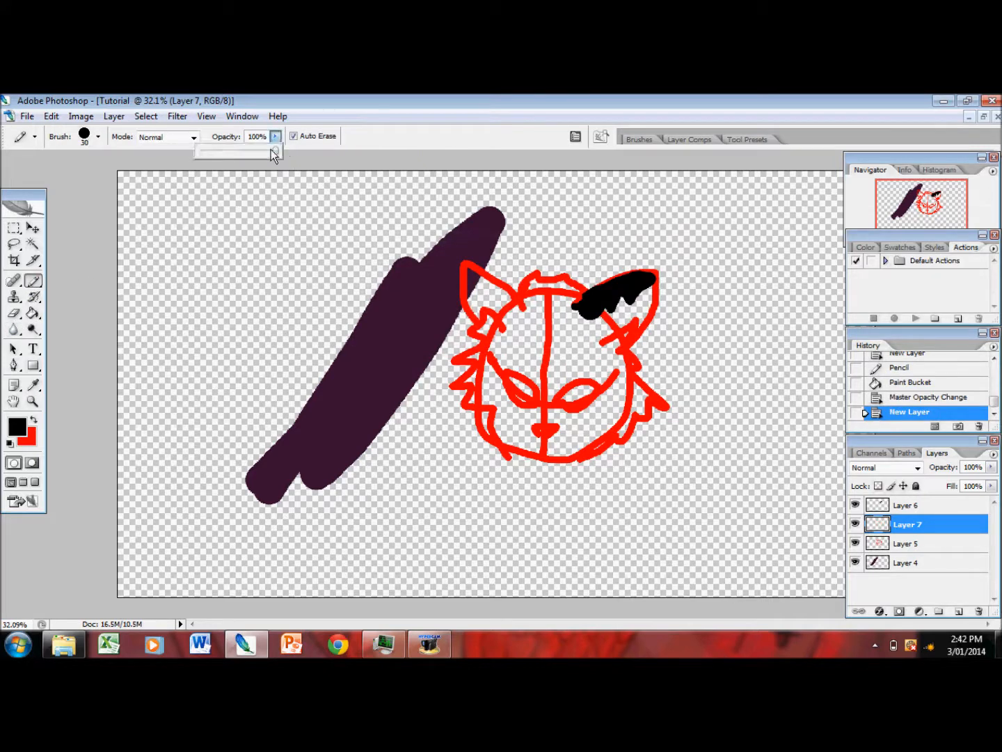
click(33, 401)
drag(440, 279, 760, 394)
click(32, 280)
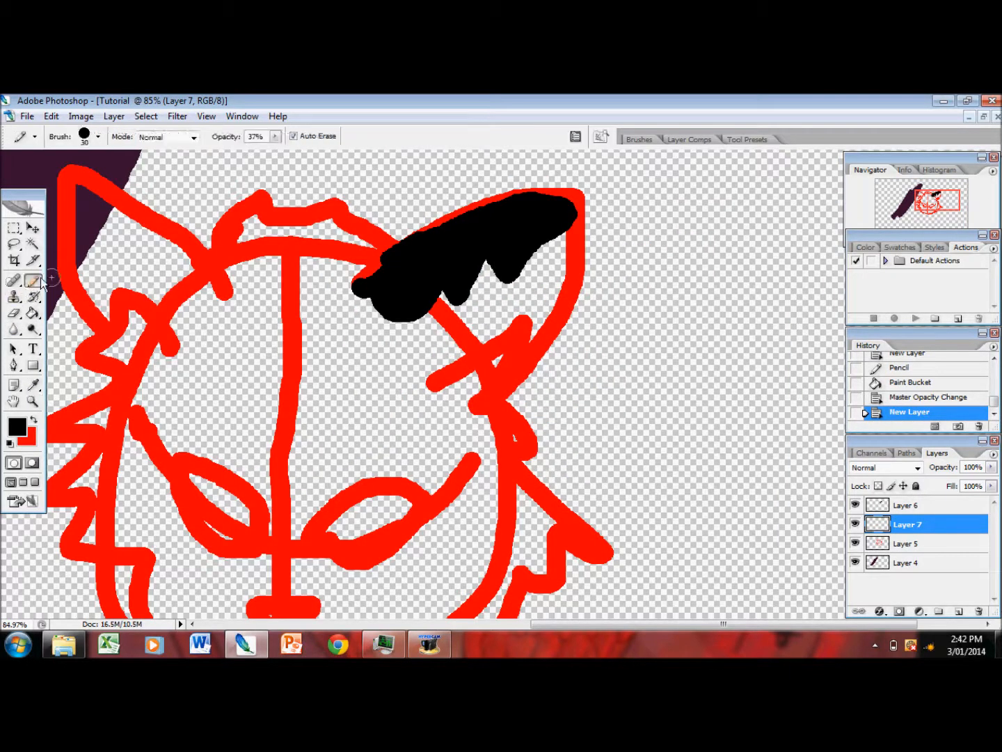
scroll(485, 397, down, 3)
mouse_move(429, 299)
mouse_down()
mouse_move(486, 302)
mouse_move(481, 336)
mouse_move(499, 366)
mouse_move(489, 395)
mouse_move(527, 447)
mouse_move(504, 455)
mouse_move(496, 501)
mouse_move(472, 544)
mouse_move(496, 516)
mouse_move(480, 550)
mouse_move(508, 438)
mouse_move(529, 453)
mouse_move(522, 417)
mouse_move(547, 436)
mouse_up()
key(ctrl+z)
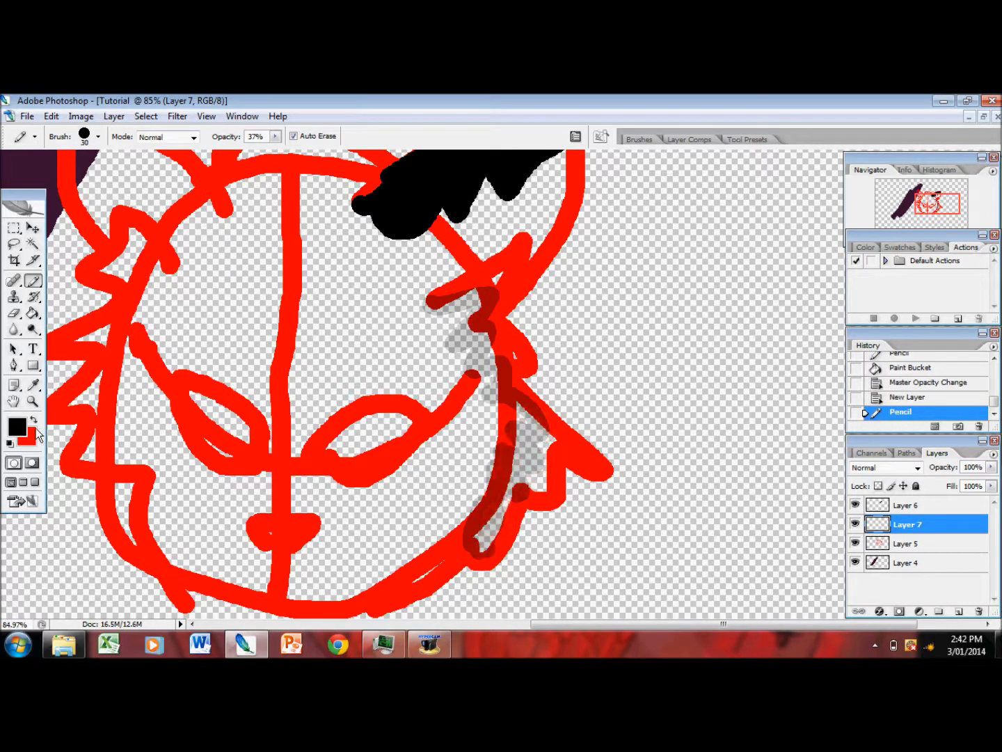
Set both colours to black, darken the translucent pencil shading along the right cheek on Layer 7, and toggle that layer's visibility to compare.
click(34, 422)
click(30, 387)
click(374, 203)
click(33, 280)
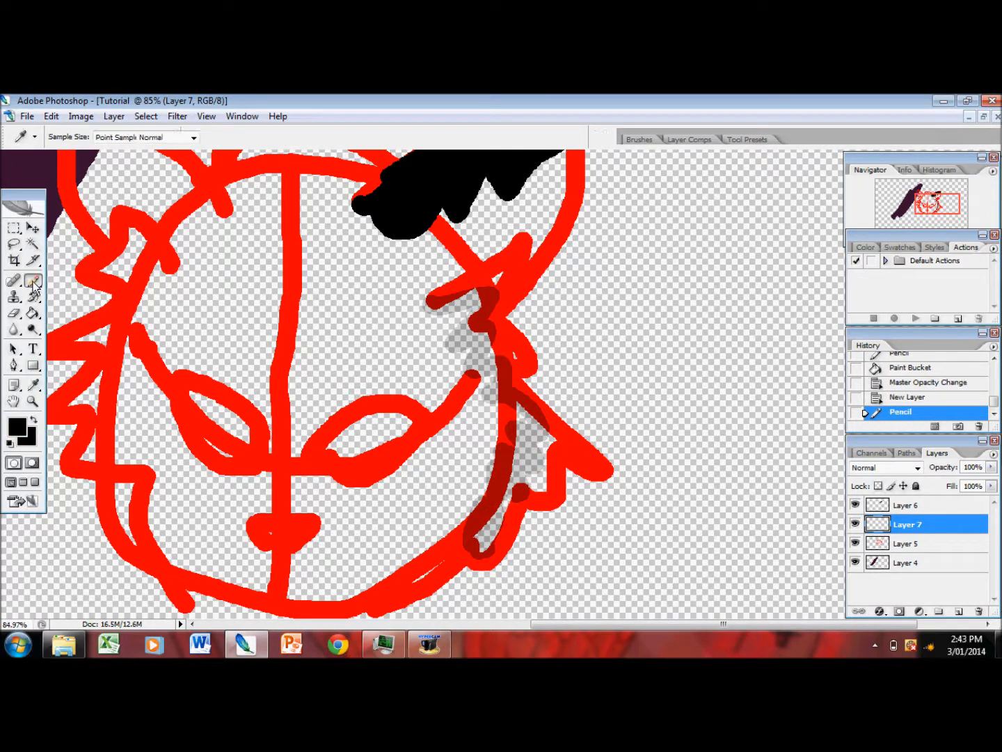
mouse_move(472, 287)
mouse_down()
mouse_move(443, 317)
mouse_move(480, 322)
mouse_move(453, 330)
mouse_move(464, 367)
mouse_move(496, 397)
mouse_move(517, 438)
mouse_move(527, 418)
mouse_move(524, 463)
mouse_move(507, 440)
mouse_move(474, 537)
mouse_up()
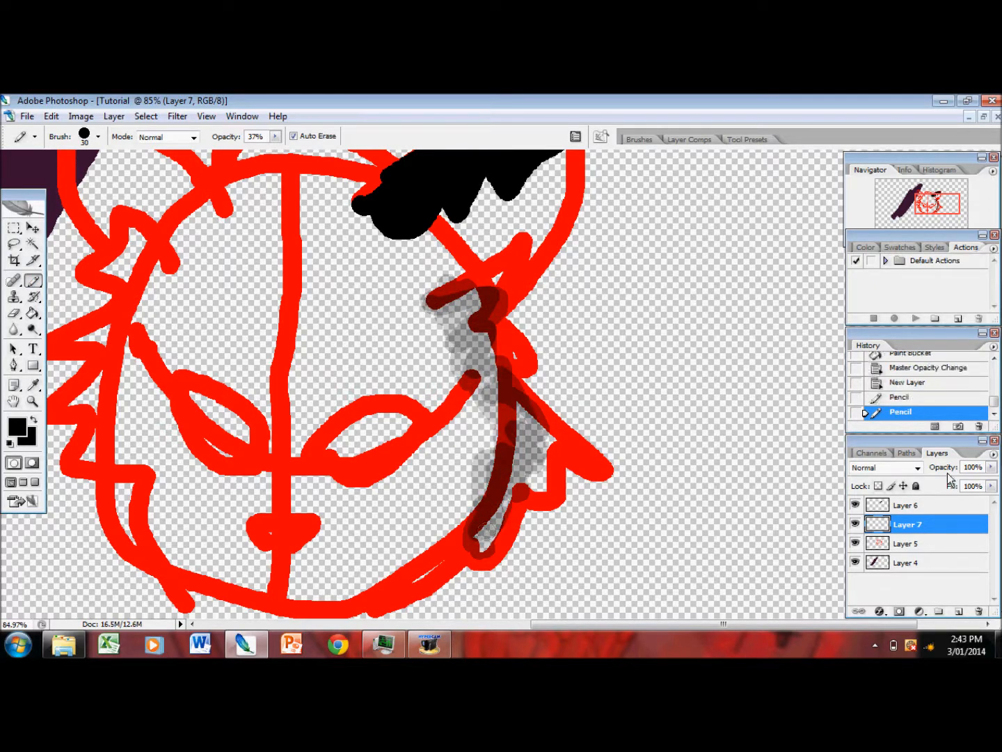
click(856, 526)
click(856, 525)
Fit the whole document on screen and lower Layer 6's opacity to 61%.
key(h)
right_click(309, 370)
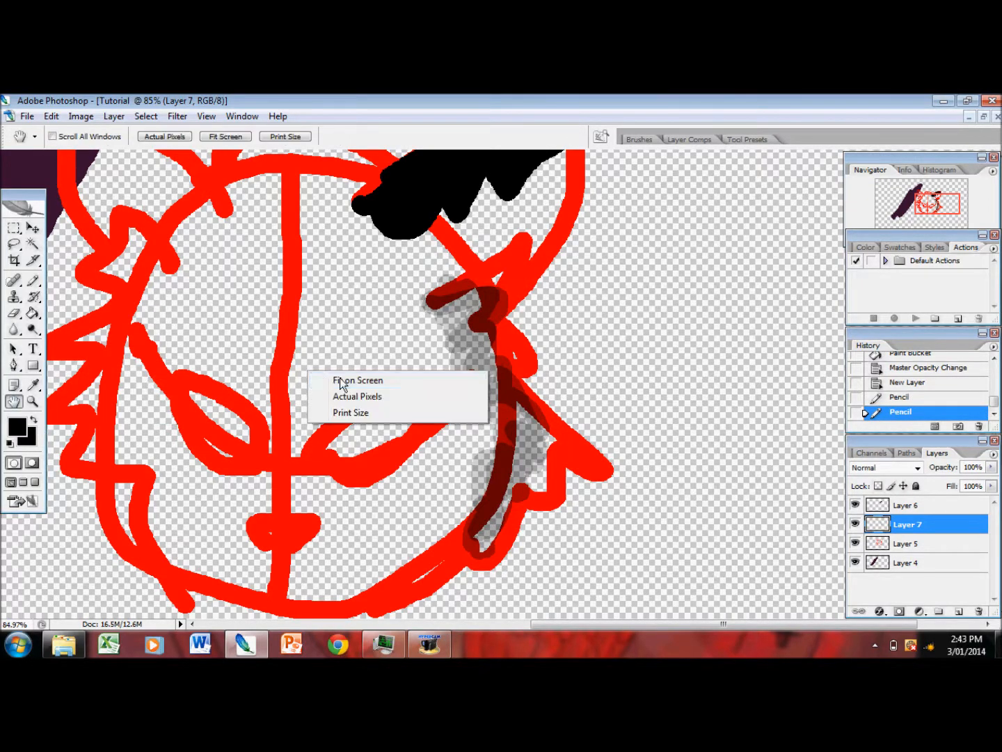
click(338, 379)
click(906, 506)
click(991, 467)
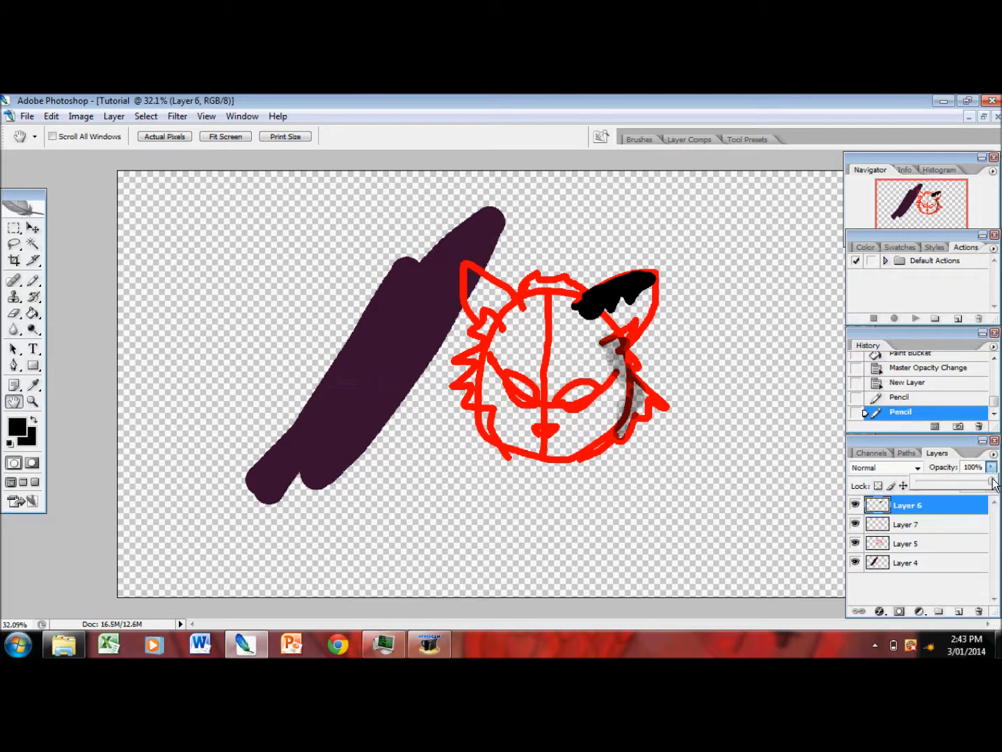
drag(990, 486, 962, 486)
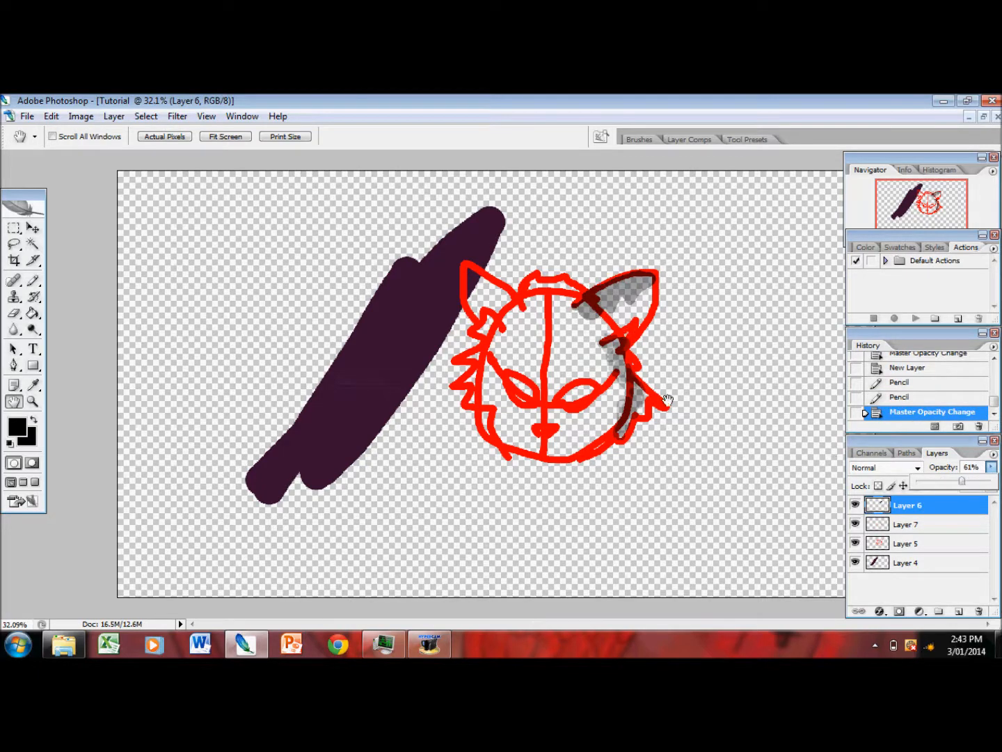
Revert the document through its history to the Paint Bucket fill of the ear patch, before Layer 7 was added.
click(900, 382)
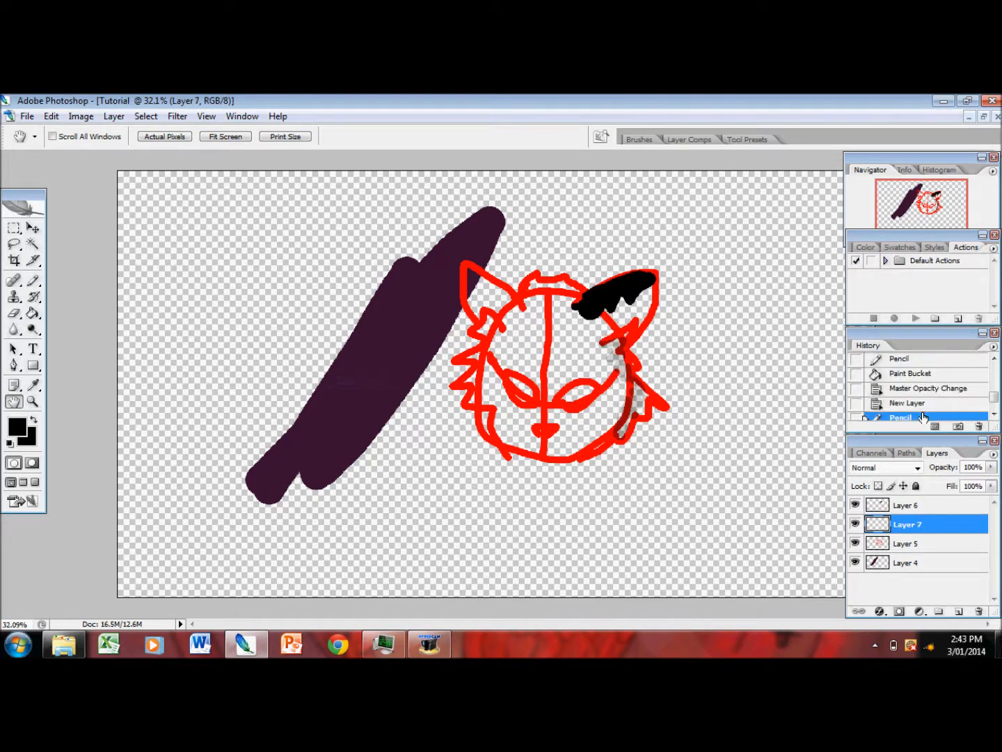
click(909, 404)
click(911, 391)
click(904, 376)
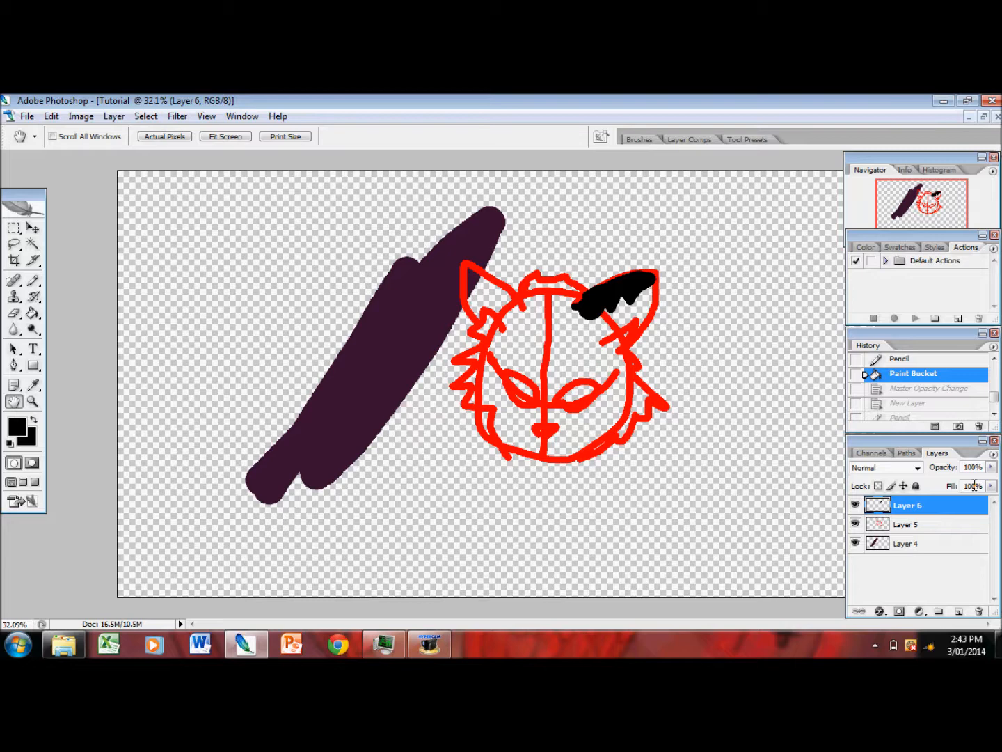
Select the whole canvas and cut Layer 6's contents, and undo the cut, the selection and the ear patch's black fill.
key(ctrl+a)
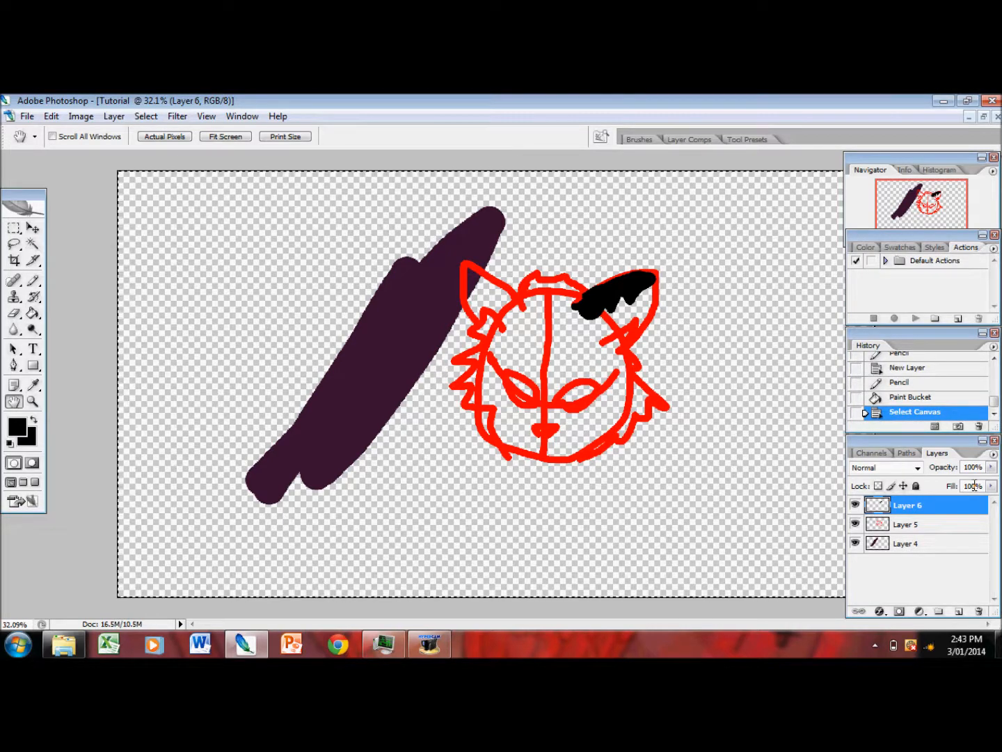
key(ctrl+x)
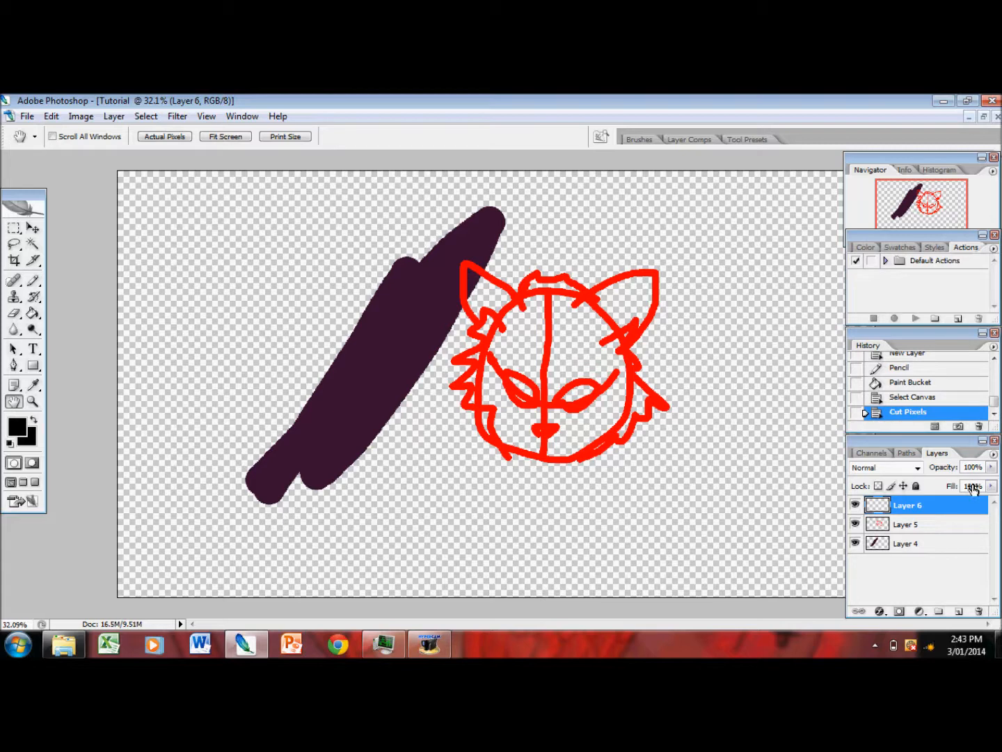
key(ctrl+z)
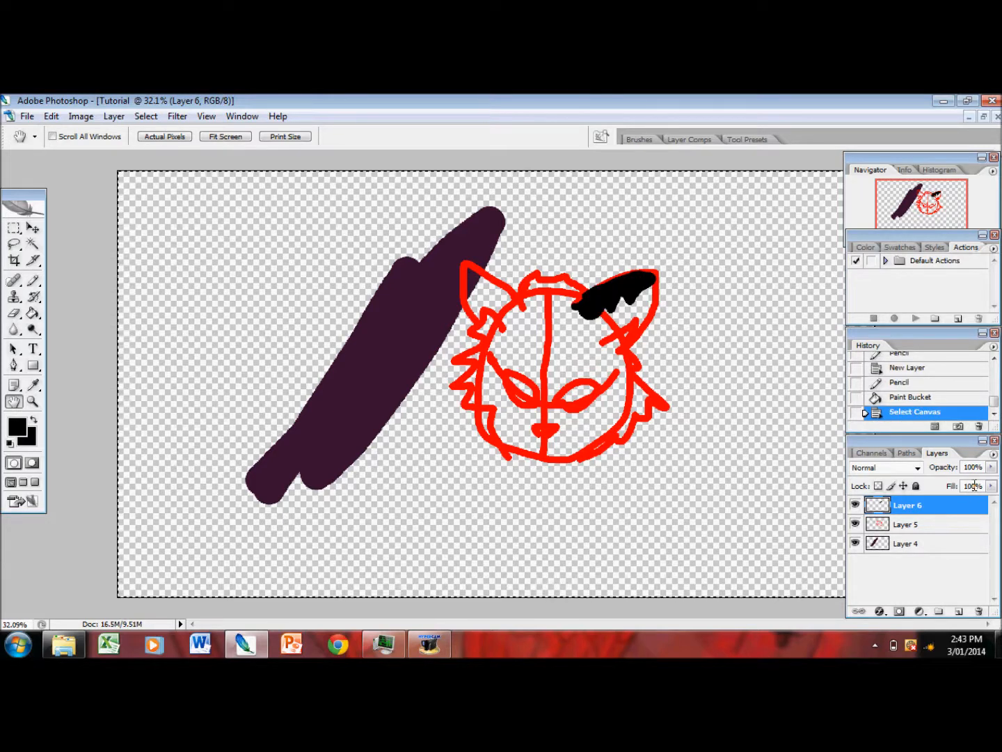
key(ctrl+alt+z)
key(ctrl+alt+z)
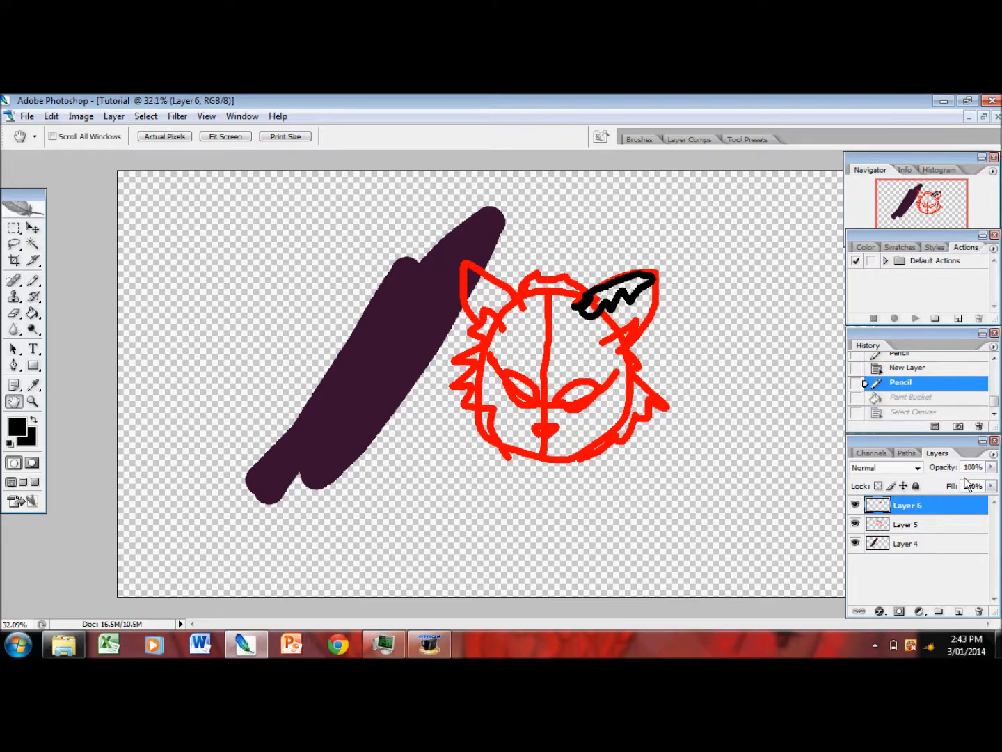
Copy Layer 6's entire contents, paste them as a new layer, and open the Save As dialog without saving.
key(ctrl+a)
mouse_move(1000, 646)
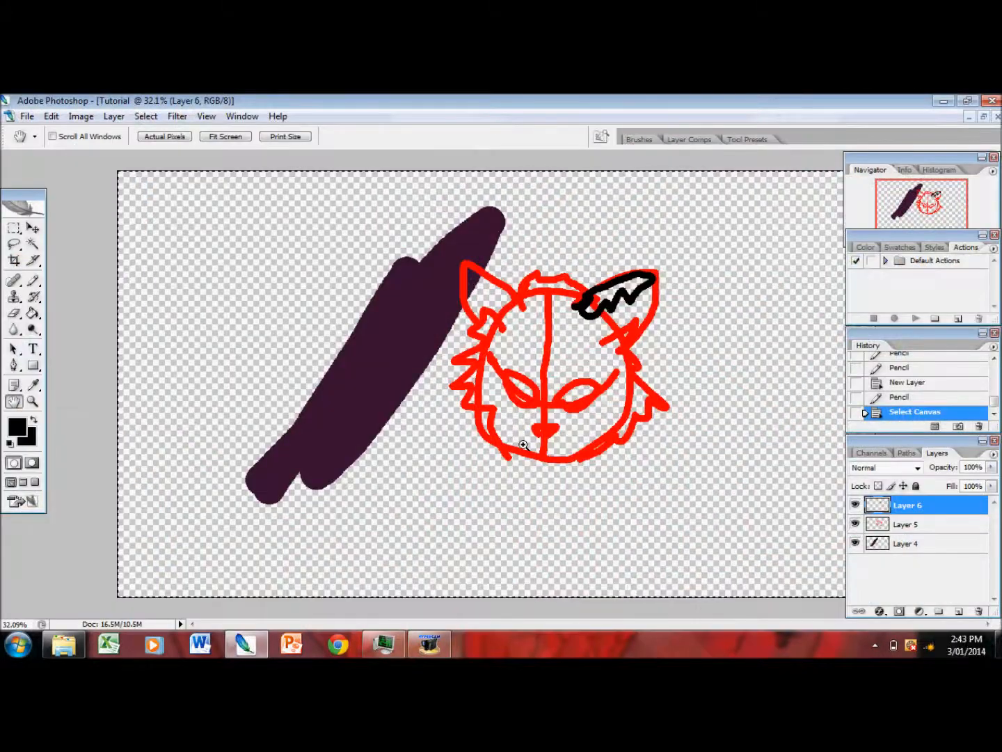
key(ctrl+v)
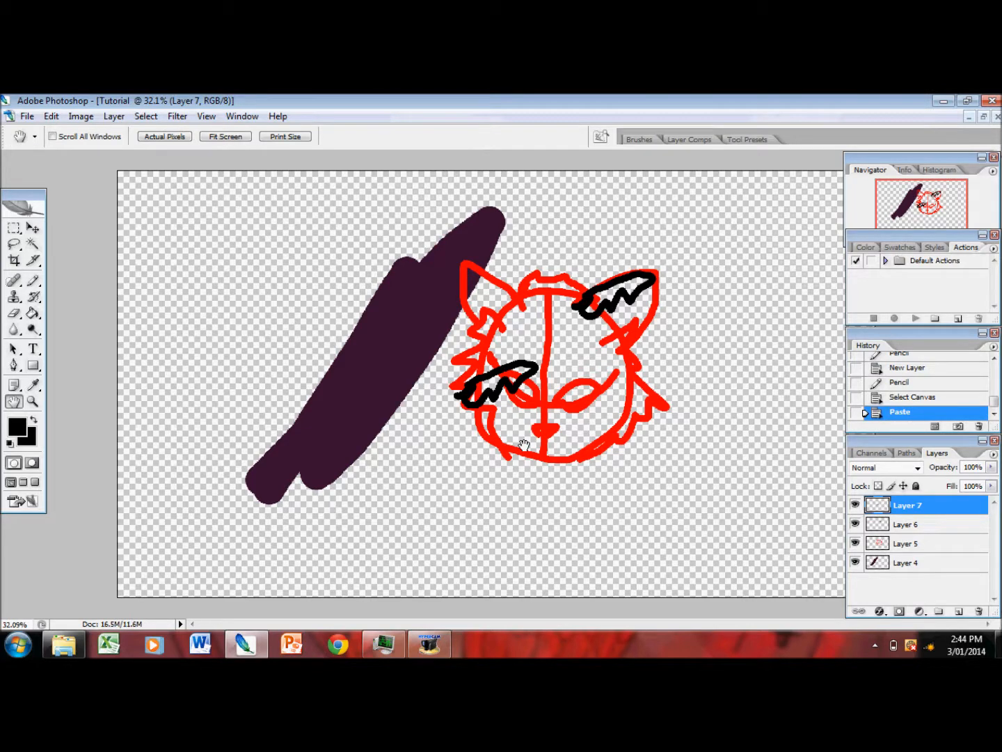
key(ctrl+s)
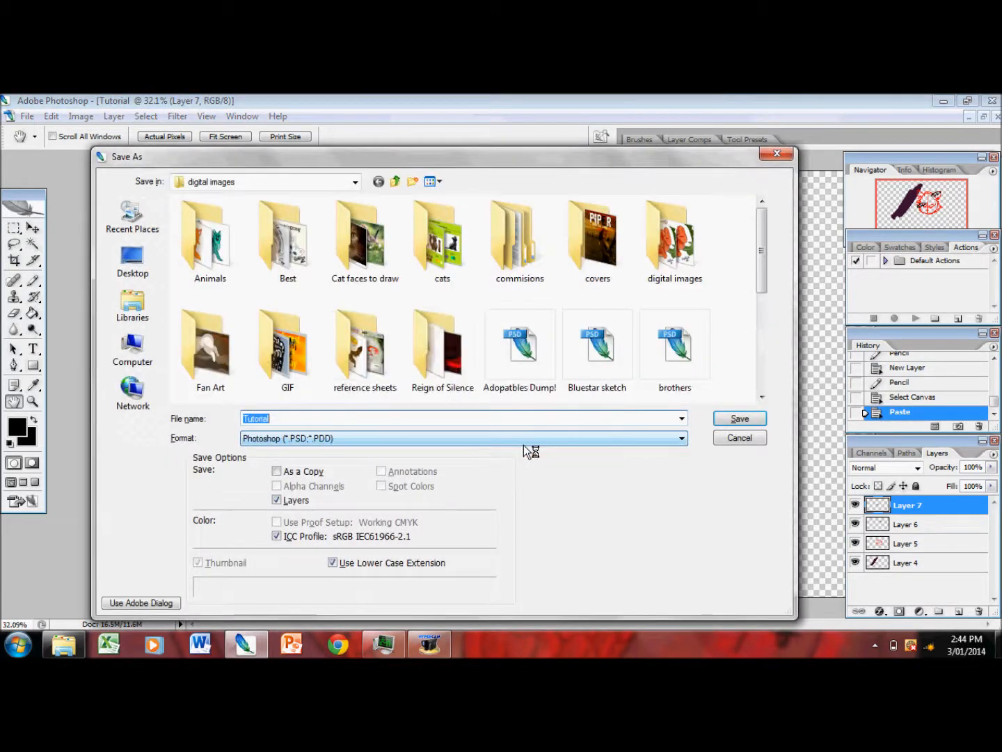
click(739, 437)
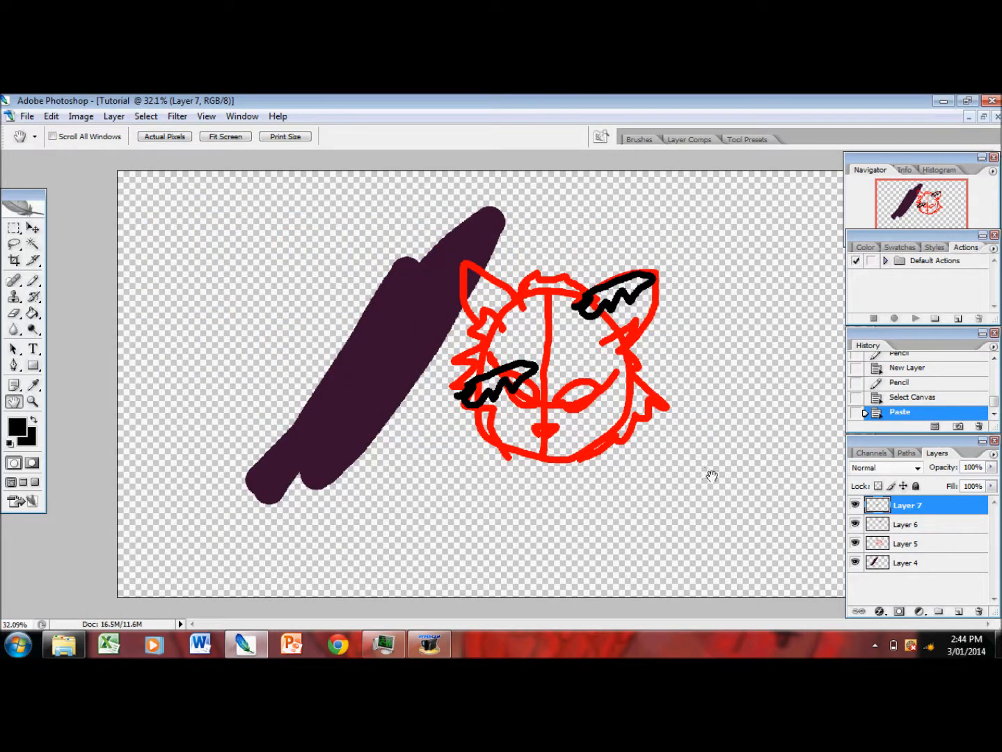
Hide Layers 4 to 7 and add a new Layer 8 at the top of the stack.
click(856, 523)
click(855, 504)
click(855, 526)
click(855, 528)
click(856, 544)
click(854, 563)
click(993, 454)
click(930, 154)
click(616, 259)
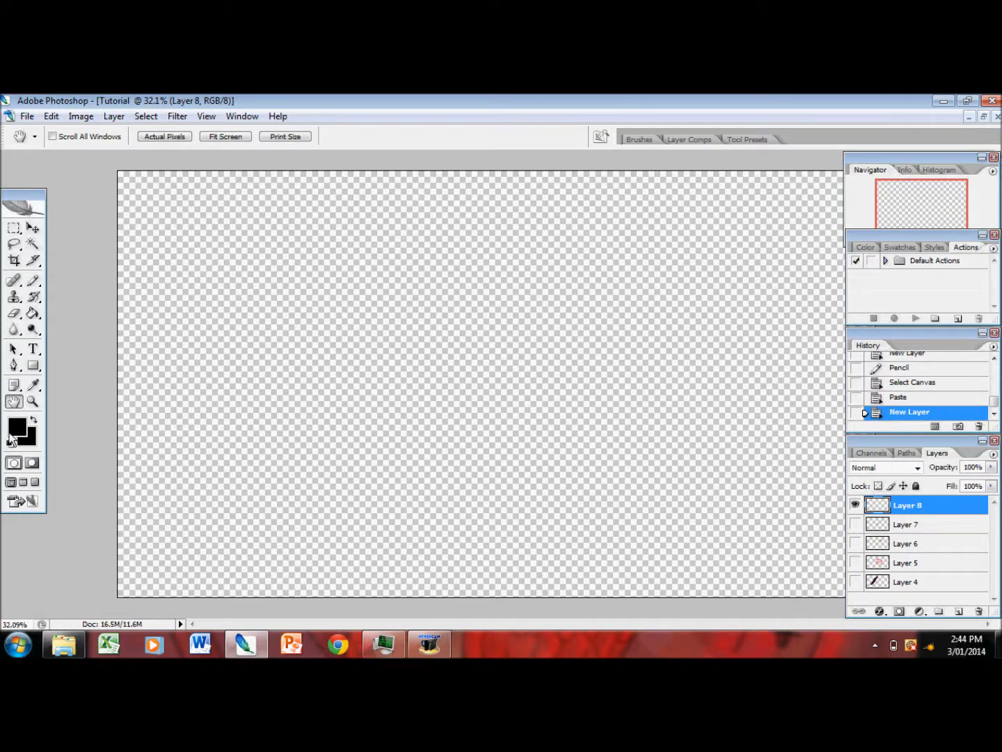
Set both the foreground and background colours to pure red (ff0000) and turn off the web-only colours restriction.
click(14, 429)
drag(98, 324, 321, 208)
click(35, 421)
click(10, 420)
drag(164, 263, 289, 196)
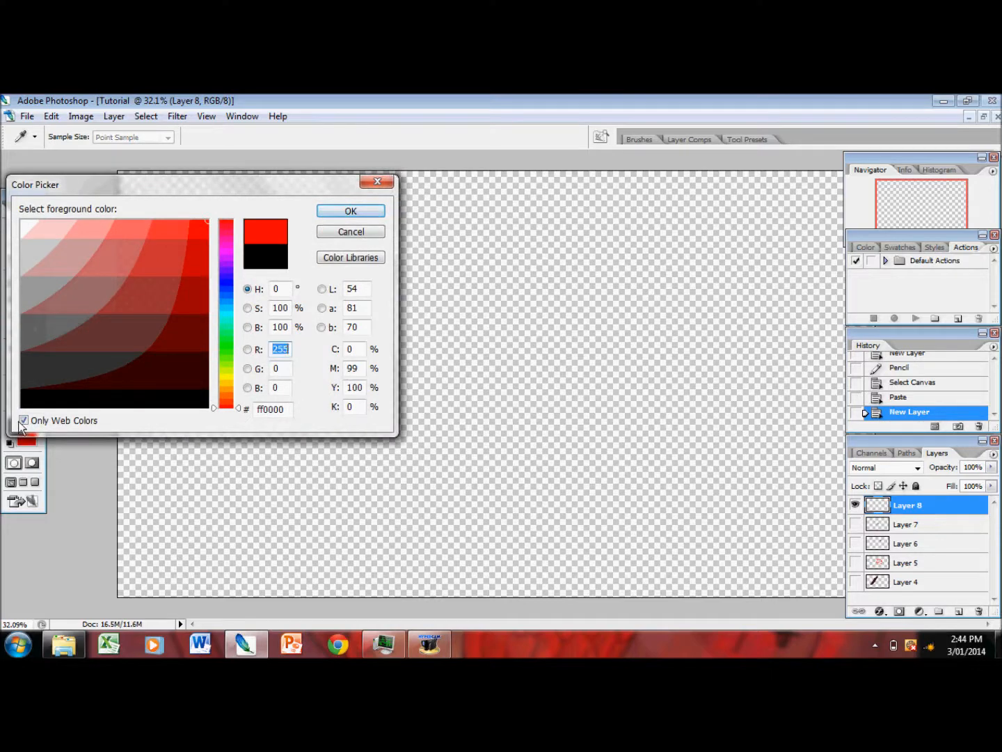
click(23, 421)
click(339, 210)
Set the pencil to a 13 px brush at 100% opacity, undoing the test stroke made along the way.
click(34, 281)
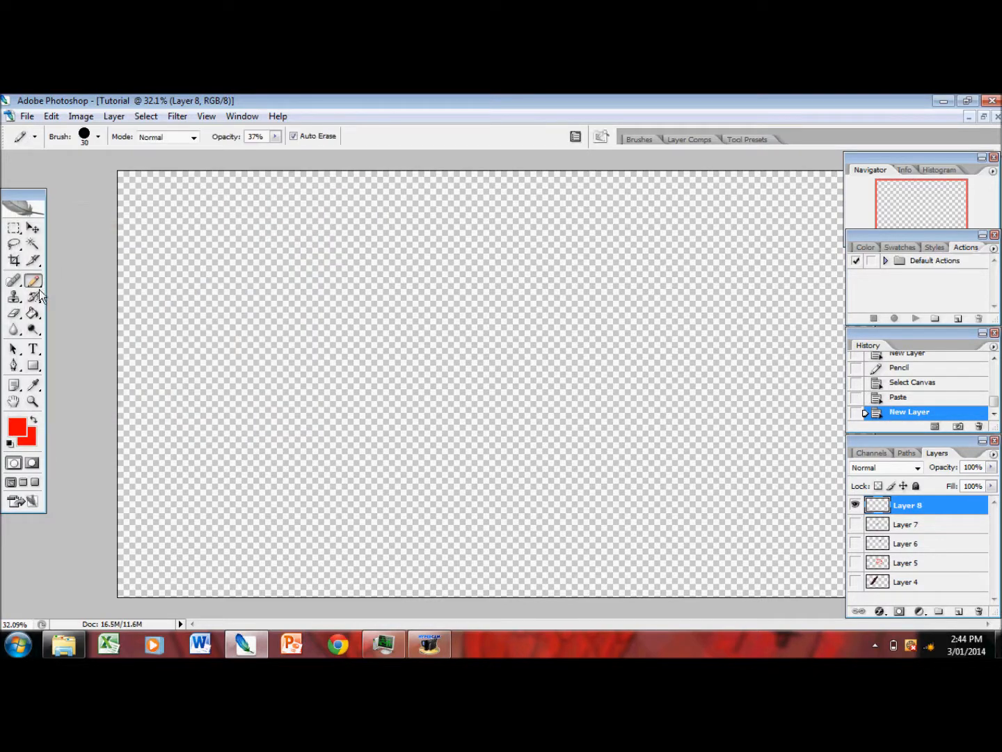
click(99, 136)
drag(41, 176, 35, 181)
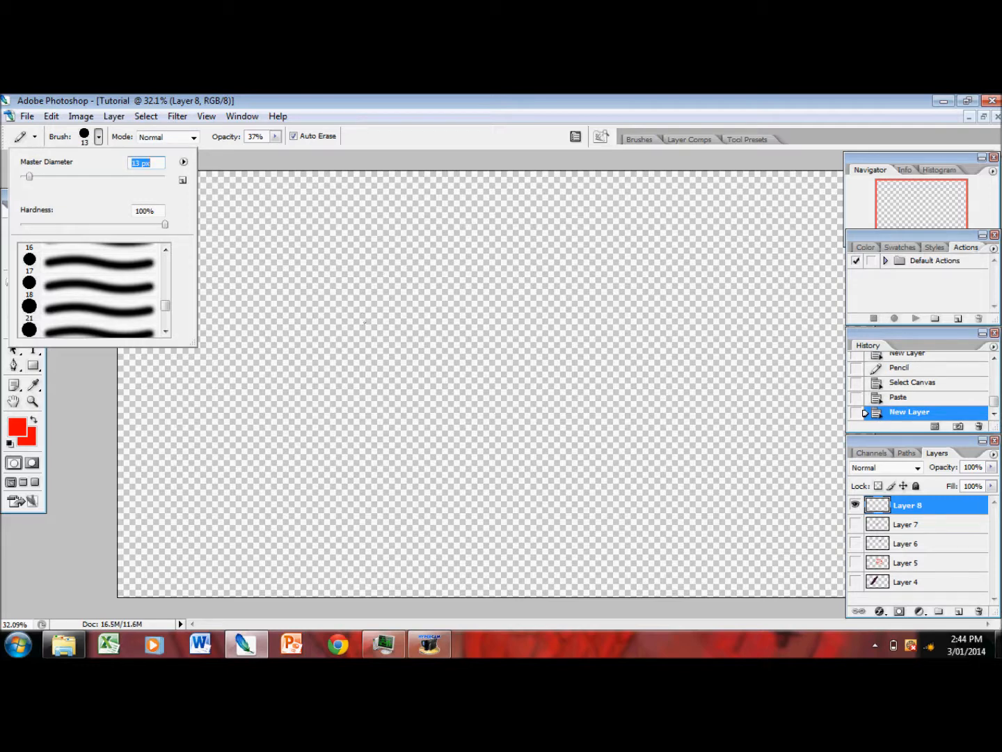
key(Return)
mouse_move(342, 297)
mouse_down()
mouse_move(379, 391)
mouse_move(363, 296)
mouse_up()
key(ctrl+z)
click(275, 136)
drag(279, 154, 328, 154)
Sketch a round animal head with two pointed ears, jagged cheek fur and a tuft between the ears on Layer 8.
mouse_move(317, 275)
mouse_down()
mouse_move(365, 360)
mouse_move(310, 277)
mouse_move(426, 272)
mouse_move(374, 324)
mouse_up()
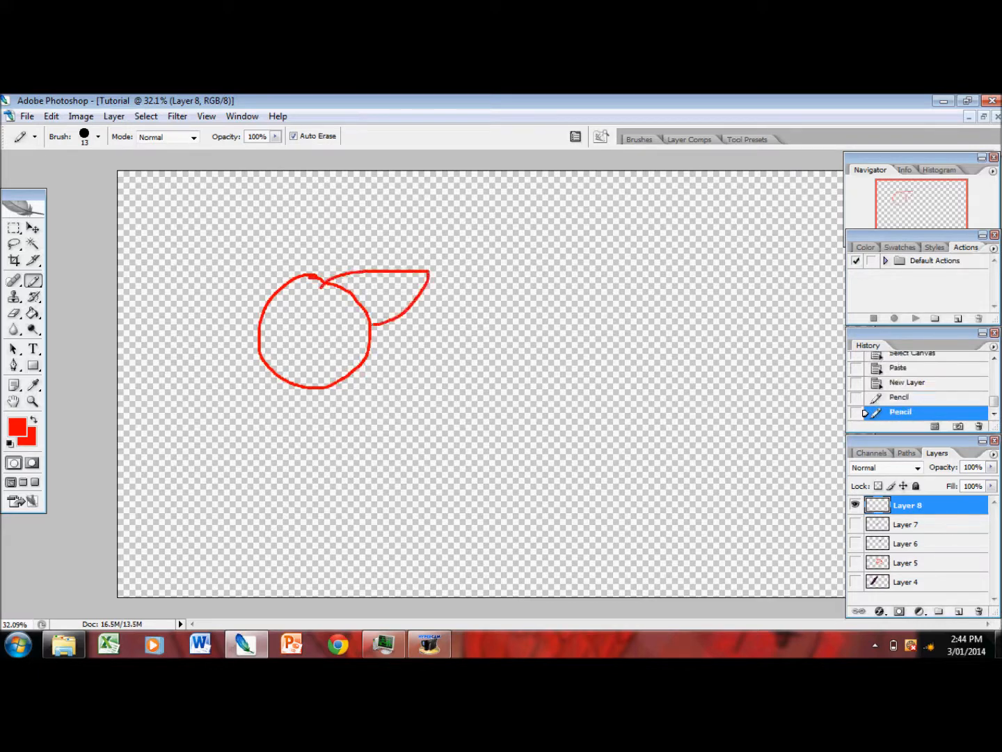
mouse_move(296, 285)
mouse_down()
mouse_move(249, 242)
mouse_move(238, 247)
mouse_move(256, 310)
mouse_move(276, 327)
mouse_move(246, 334)
mouse_move(286, 387)
mouse_up()
mouse_move(371, 322)
mouse_down()
mouse_move(389, 372)
mouse_move(318, 389)
mouse_up()
drag(291, 275, 329, 268)
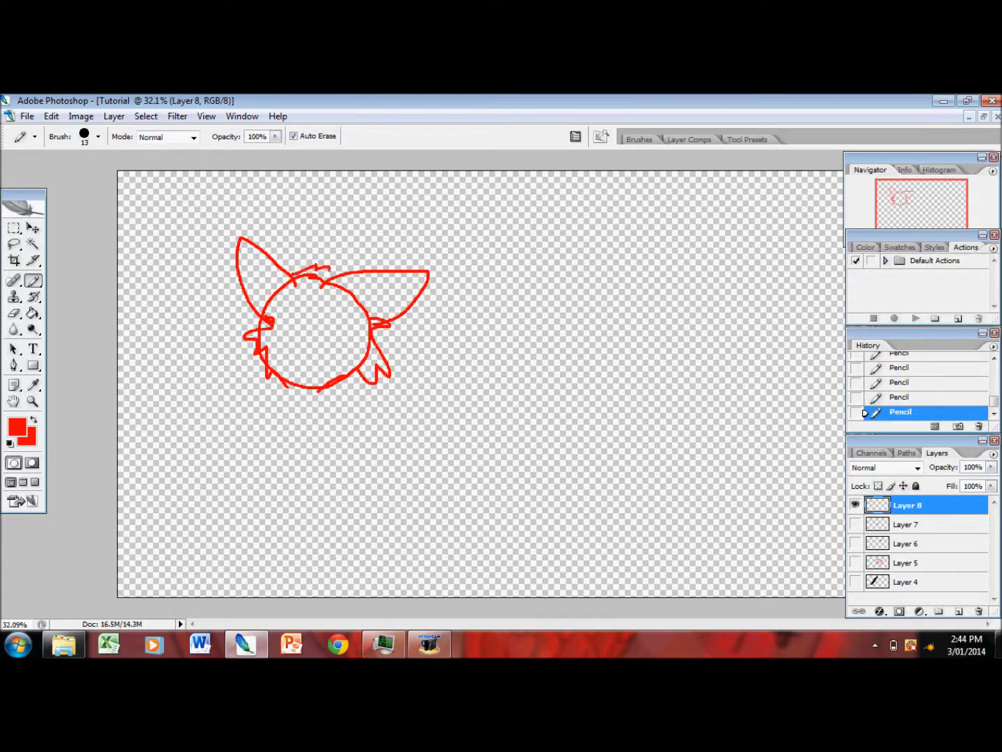
Sketch a jagged, pointed fur chest below the head and add short zigzag fur strokes inside it.
mouse_move(290, 388)
mouse_down()
mouse_move(257, 409)
mouse_move(276, 427)
mouse_move(278, 463)
mouse_move(301, 479)
mouse_up()
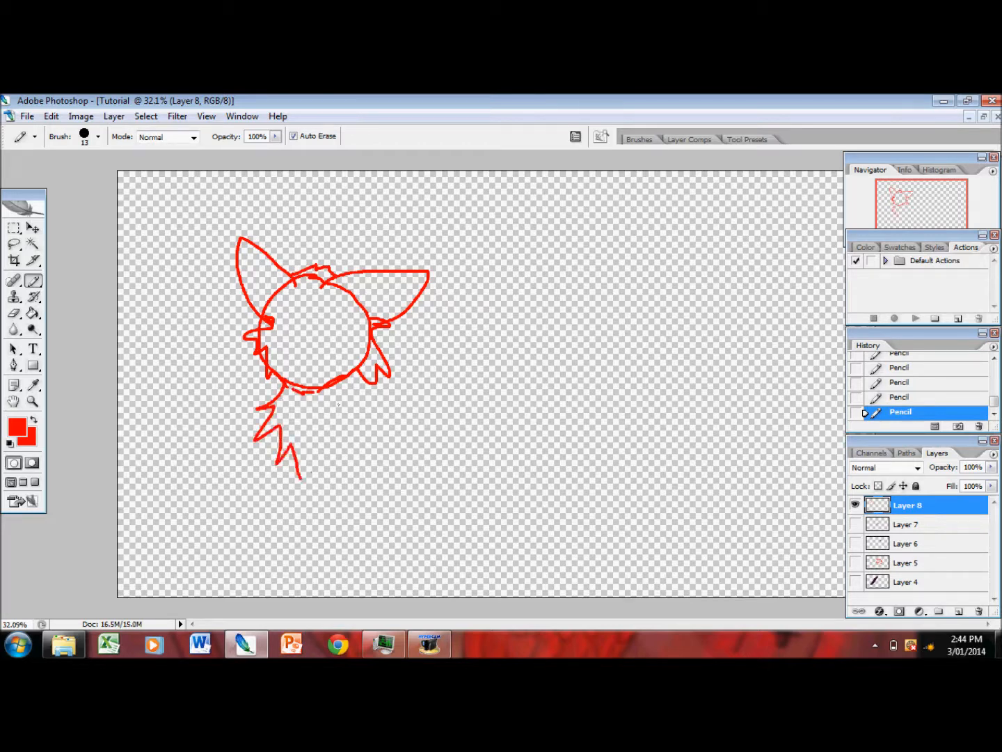
mouse_move(340, 384)
mouse_down()
mouse_move(367, 441)
mouse_move(337, 450)
mouse_move(303, 487)
mouse_up()
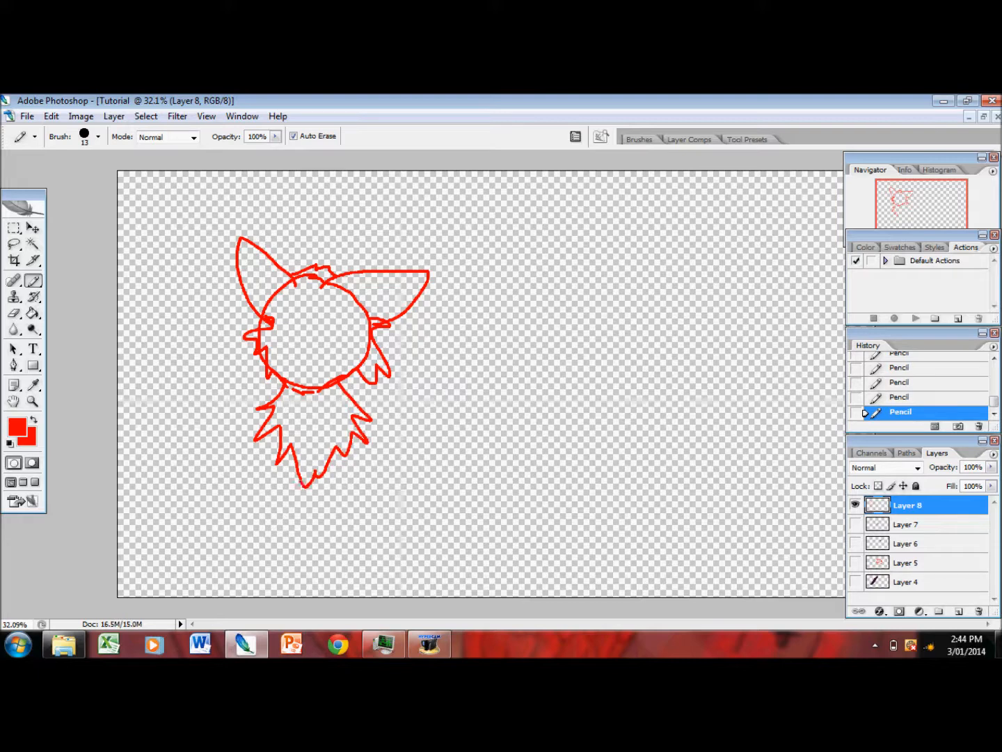
drag(333, 416, 309, 468)
drag(302, 403, 301, 448)
Draw a small triangular nose and two round eyes inside the head.
click(32, 401)
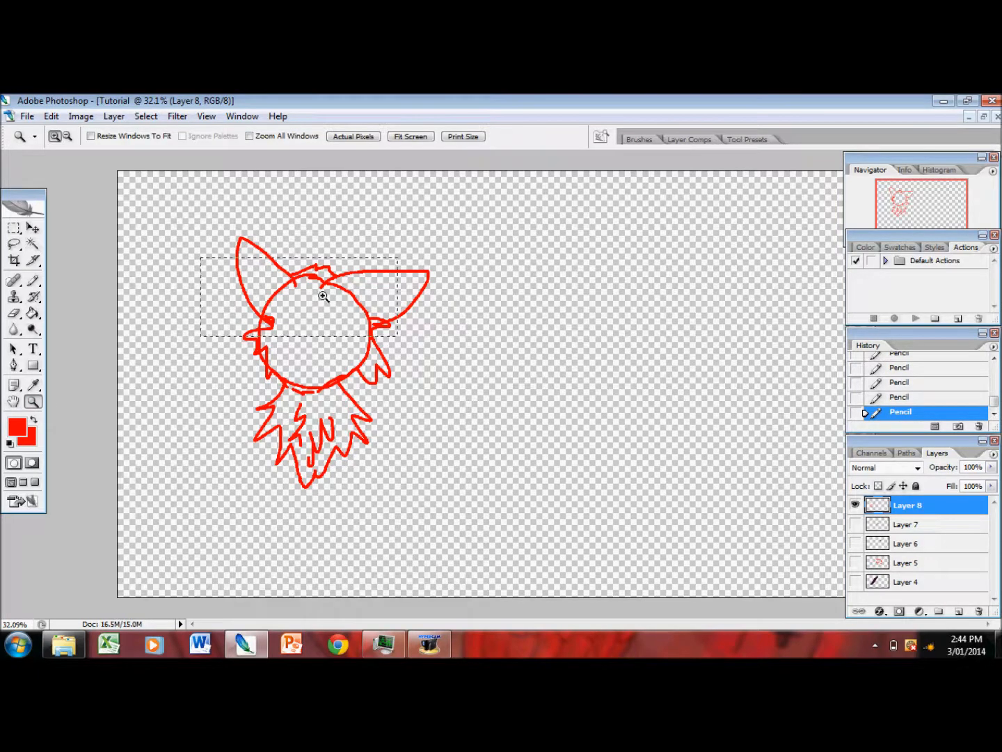
drag(199, 257, 478, 393)
click(35, 281)
mouse_move(338, 462)
mouse_down()
mouse_move(310, 433)
mouse_move(340, 461)
mouse_up()
mouse_move(400, 383)
mouse_down()
mouse_move(394, 356)
mouse_move(398, 381)
mouse_up()
mouse_move(328, 376)
mouse_down()
mouse_move(315, 336)
mouse_move(335, 381)
mouse_up()
Draw wavy inner-ear lines inside both the right and left ears.
mouse_move(537, 347)
mouse_down()
mouse_move(555, 273)
mouse_move(703, 198)
mouse_up()
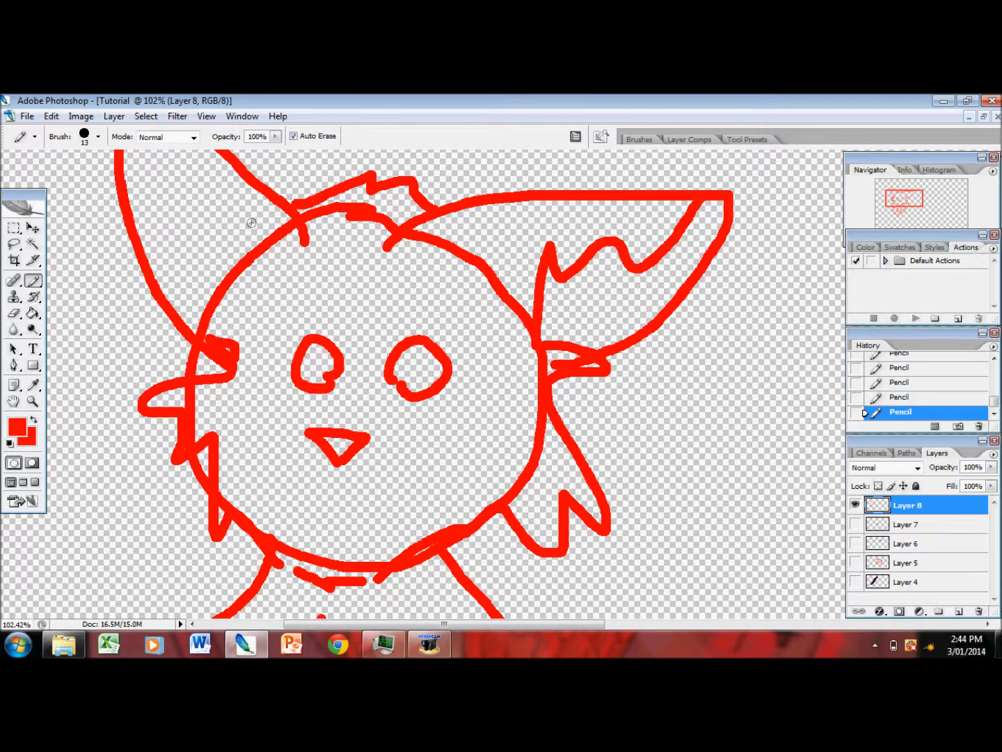
scroll(251, 222, up, 2)
scroll(165, 178, up, 1)
mouse_move(129, 154)
mouse_down()
mouse_move(232, 317)
mouse_move(226, 397)
mouse_up()
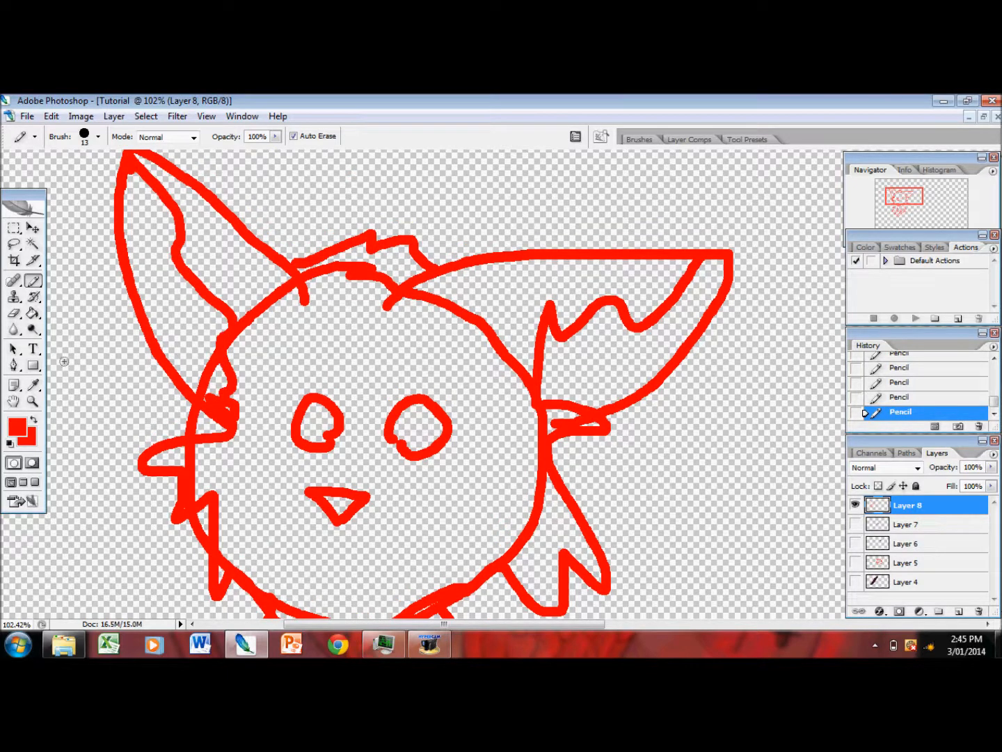
Create a wide text box over the head and enter "Russet" in red 250 pt Creepygirl.
click(33, 349)
drag(140, 269, 318, 335)
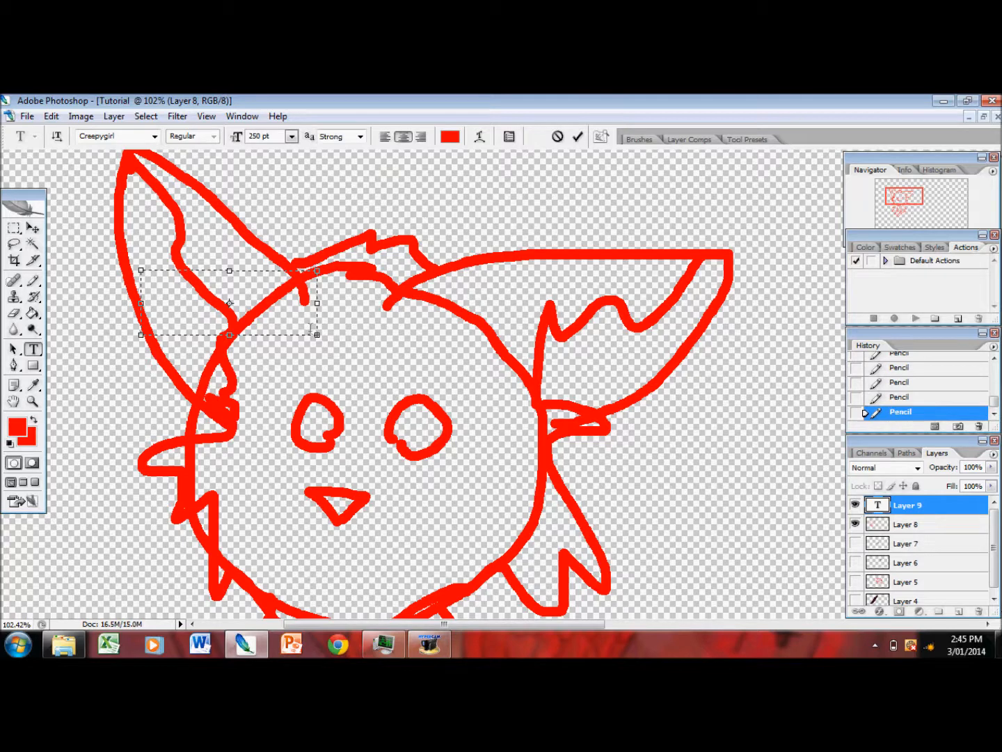
drag(317, 336, 789, 506)
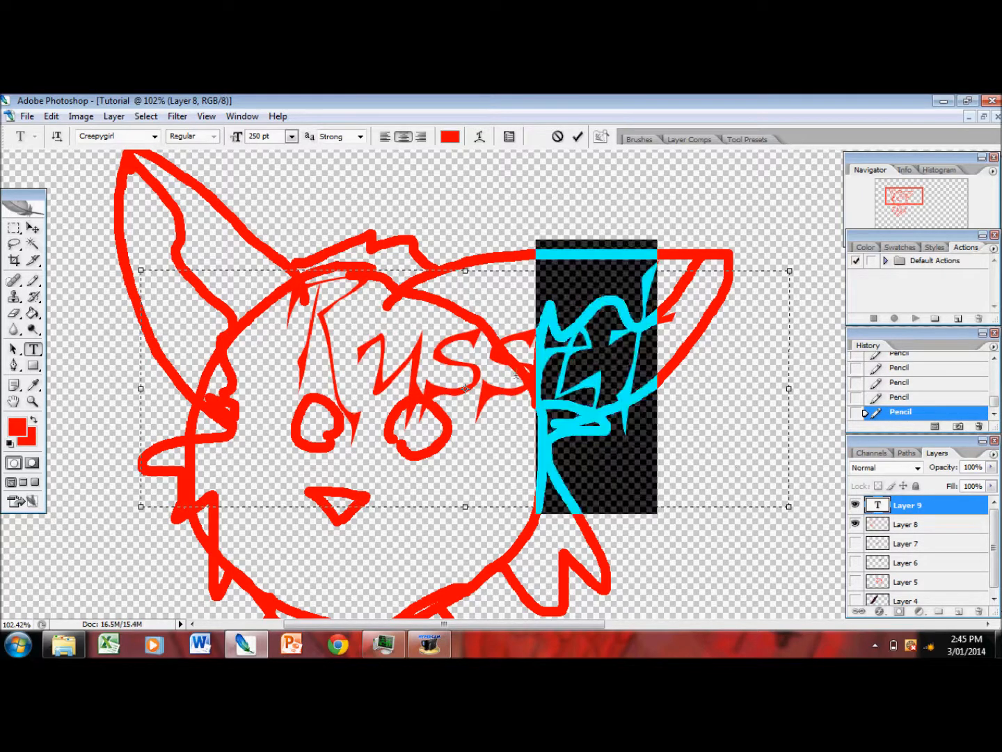
click(34, 400)
Fit the document on screen and move the "Russet" text to just above the head, between the ears.
right_click(179, 324)
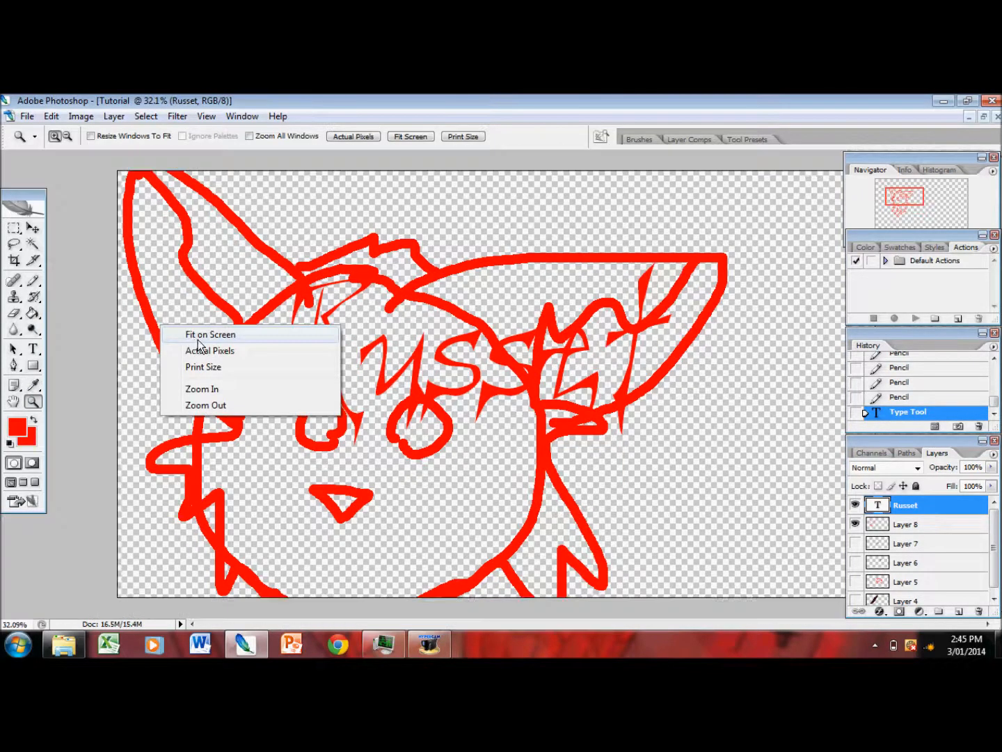
click(197, 332)
click(34, 228)
drag(452, 287, 301, 229)
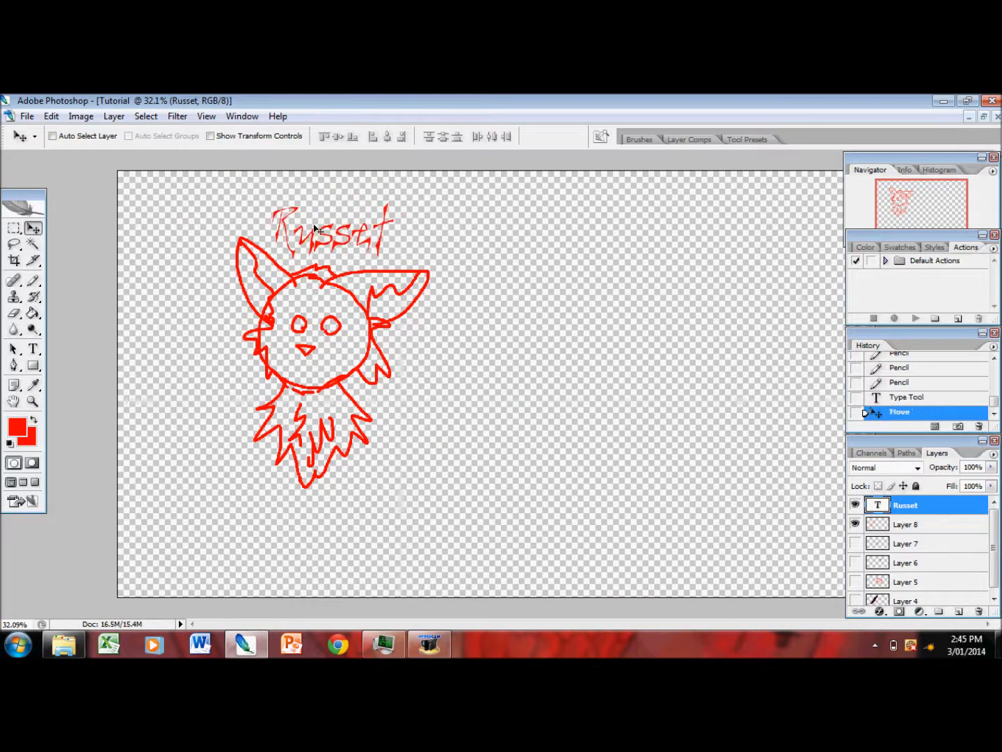
Outline a freehand lasso selection on the canvas and deselect it.
click(16, 259)
click(15, 243)
mouse_move(491, 360)
mouse_down()
mouse_move(460, 432)
mouse_move(473, 390)
mouse_up()
click(390, 437)
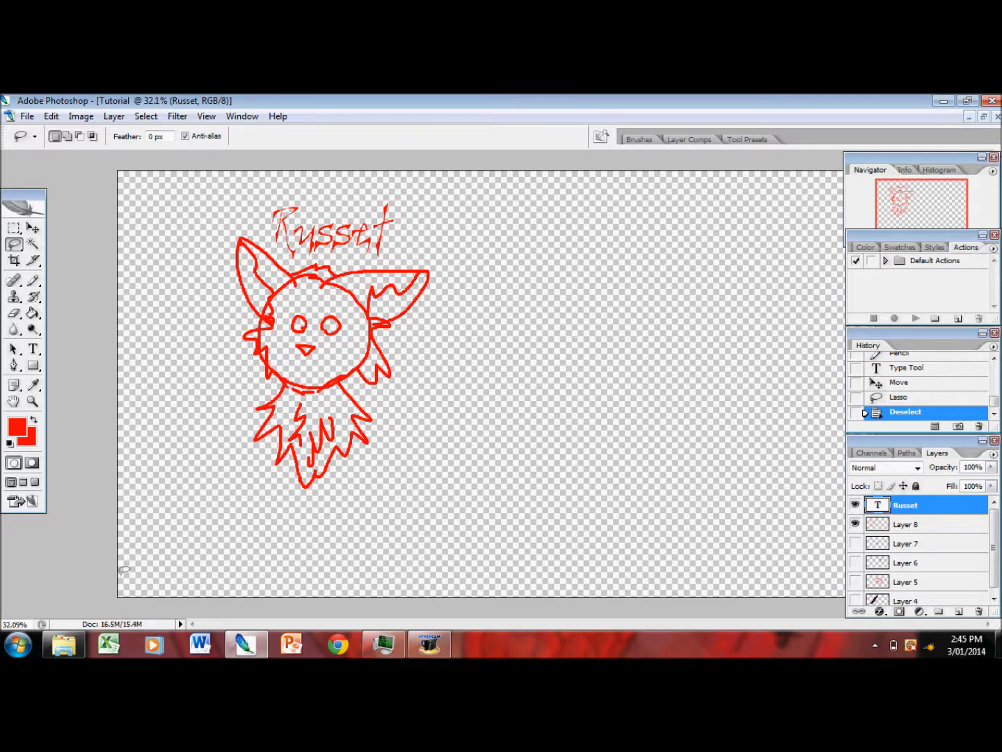
click(430, 646)
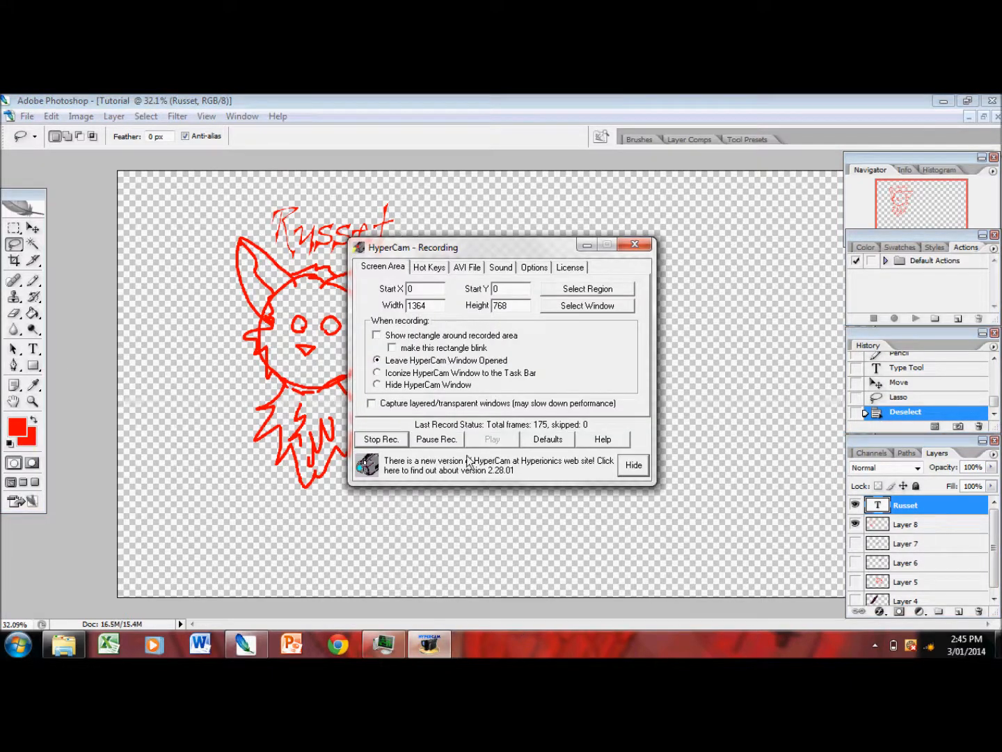